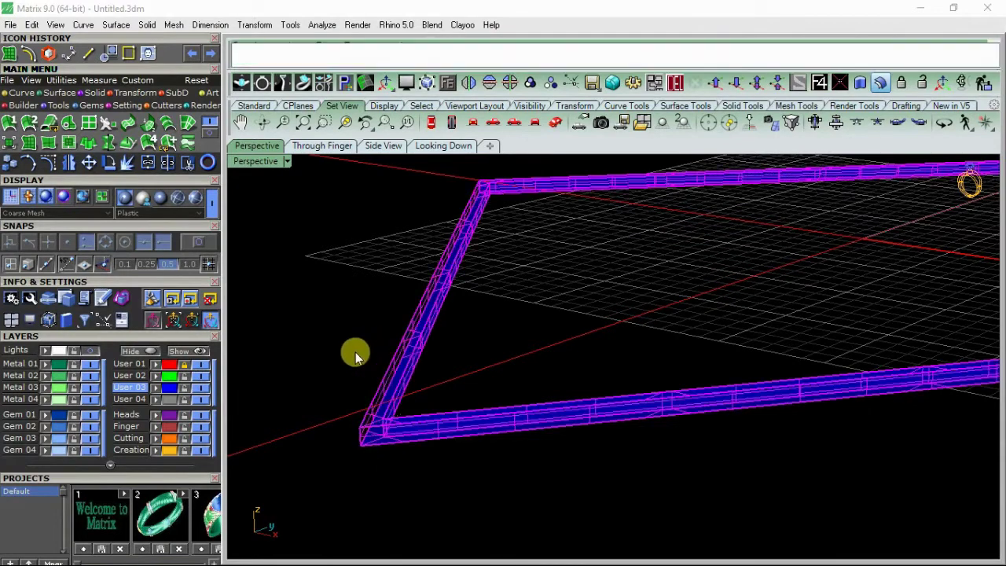
Undo the surface offset and extrude the flat diamond frame surface straight by -0.7 as a solid
{"action": "key", "text": "ctrl+z"}
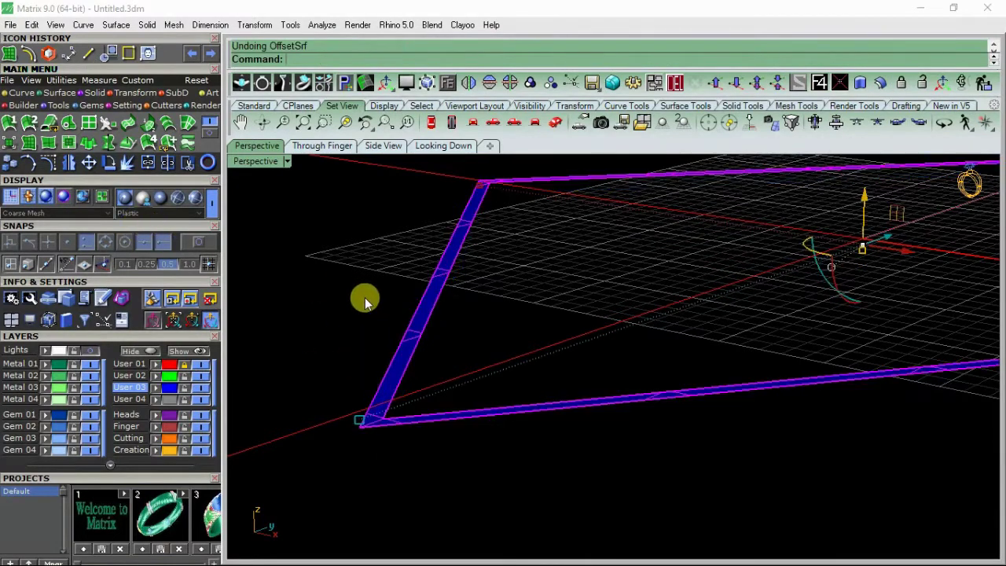
{"action": "left_click", "coordinate": [95, 92]}
{"action": "left_click", "coordinate": [189, 124]}
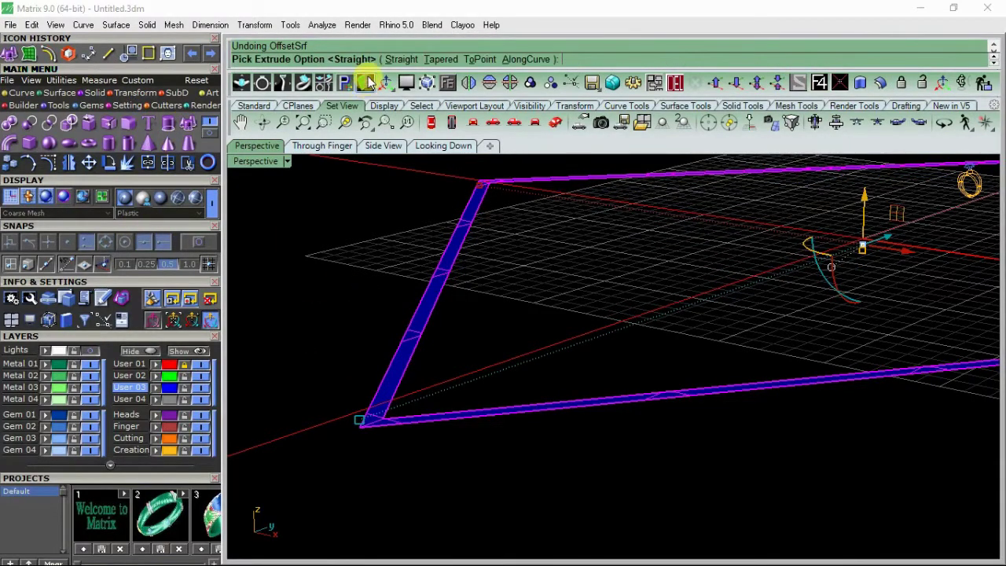
{"action": "left_click", "coordinate": [386, 62]}
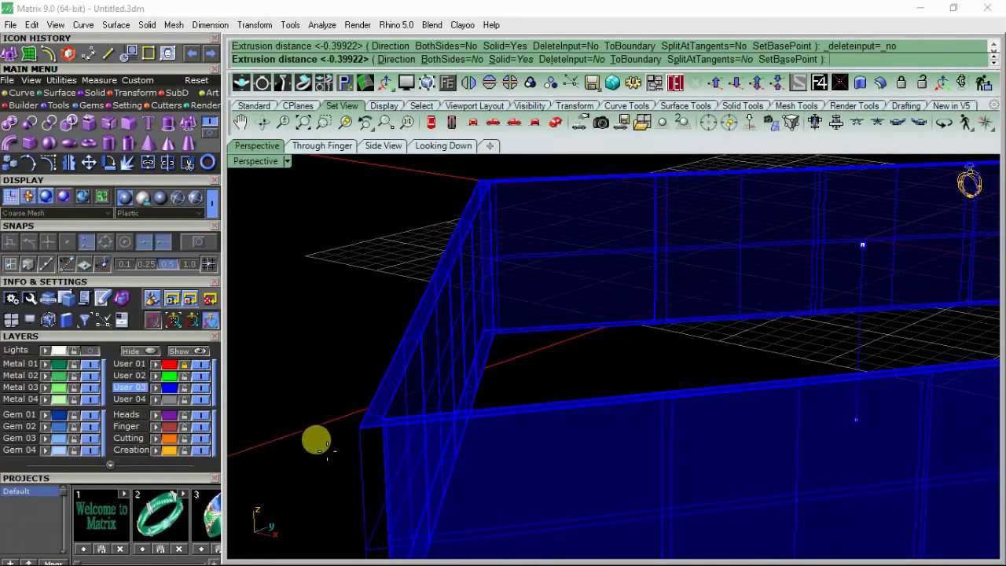
{"action": "left_click", "coordinate": [311, 438]}
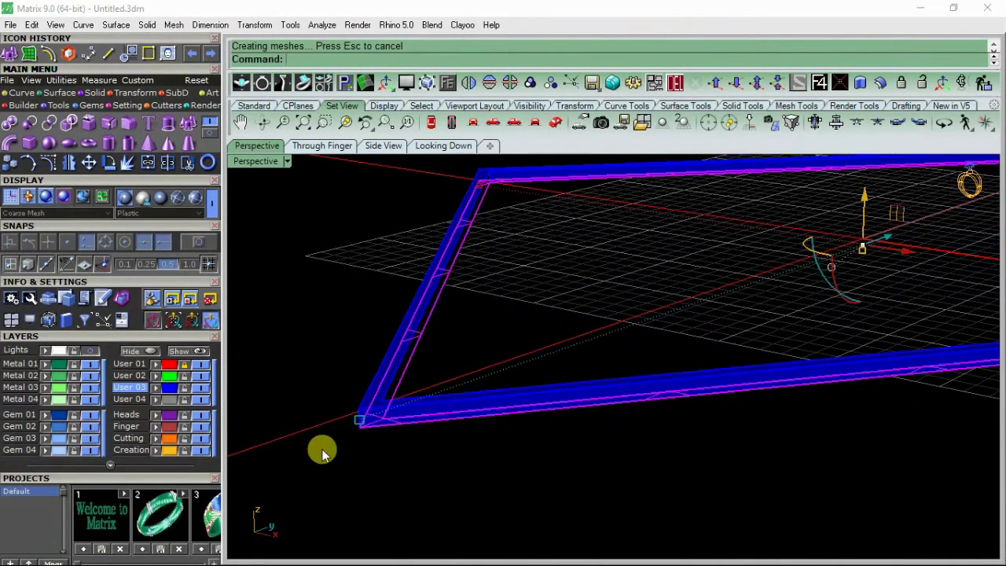
{"action": "right_click", "coordinate": [330, 474]}
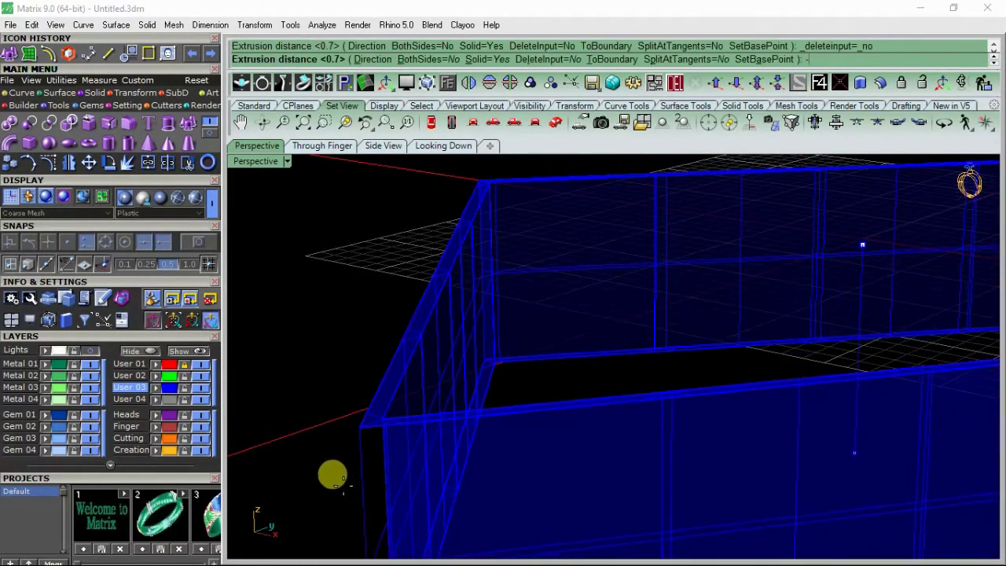
{"action": "type", "text": "-7"}
{"action": "key", "text": "Return"}
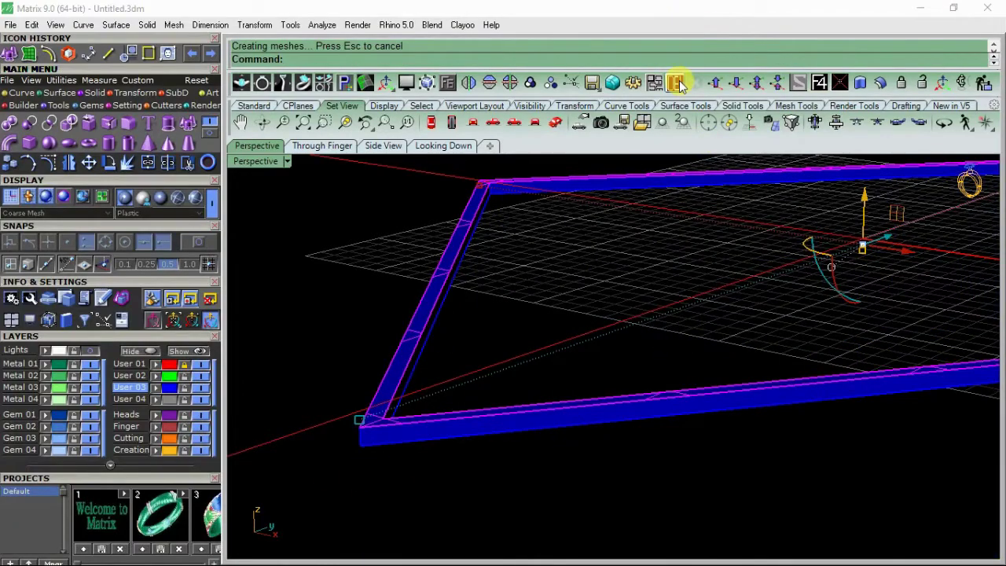
Delete the original flat frame surface, keeping the extruded solid
{"action": "left_click", "coordinate": [678, 83]}
{"action": "scroll", "coordinate": [392, 295], "scroll_direction": "down", "scroll_amount": 6}
{"action": "right_click_drag", "start_coordinate": [393, 293], "coordinate": [518, 384]}
{"action": "scroll", "coordinate": [372, 320], "scroll_direction": "up", "scroll_amount": 6}
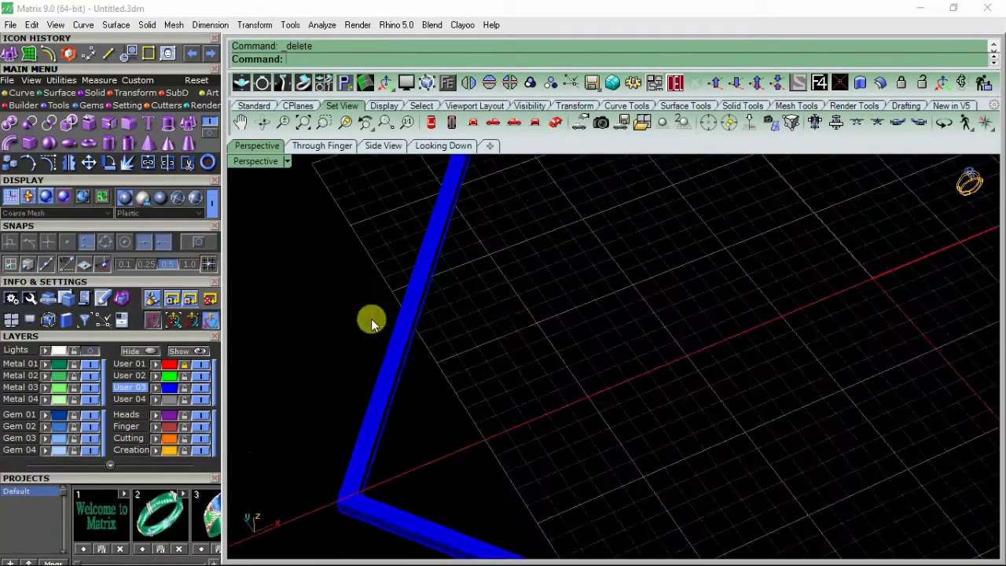
{"action": "right_click_drag", "start_coordinate": [373, 324], "coordinate": [401, 293]}
Create one tween curve midway between the frame's inner and outer edge curves with no match method
{"action": "left_click", "coordinate": [394, 294]}
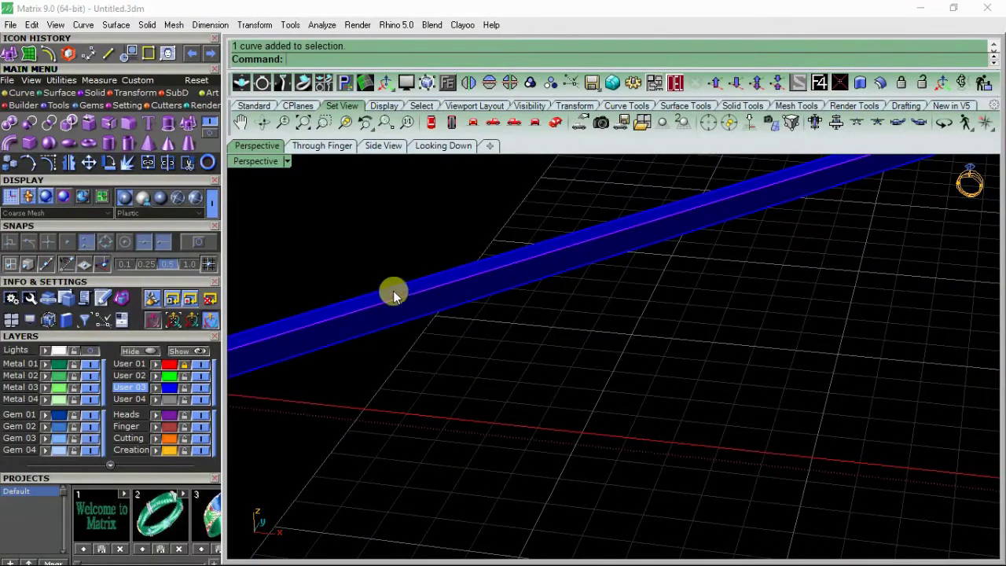
{"action": "scroll", "coordinate": [384, 286], "scroll_direction": "down", "scroll_amount": 6}
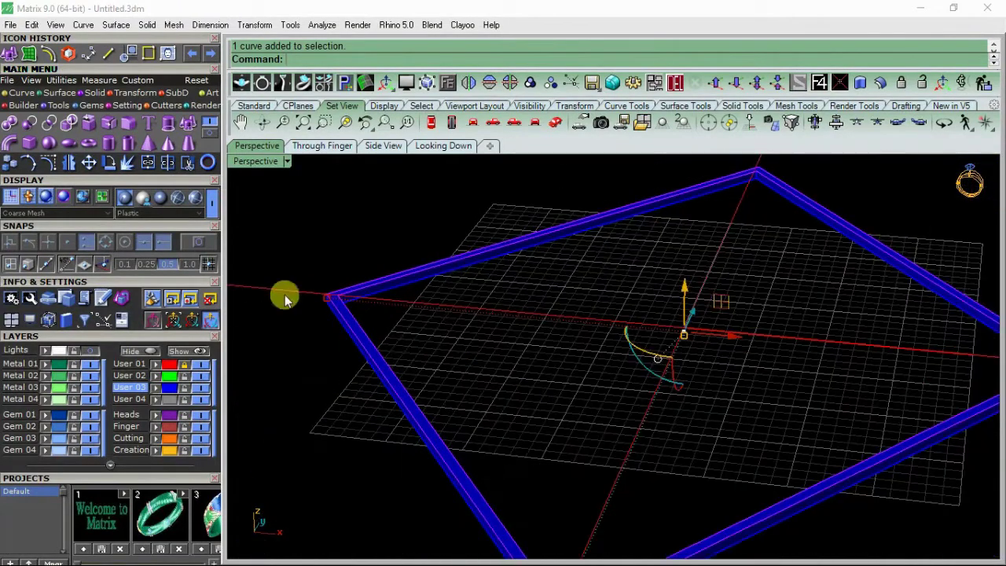
{"action": "left_click", "coordinate": [21, 92]}
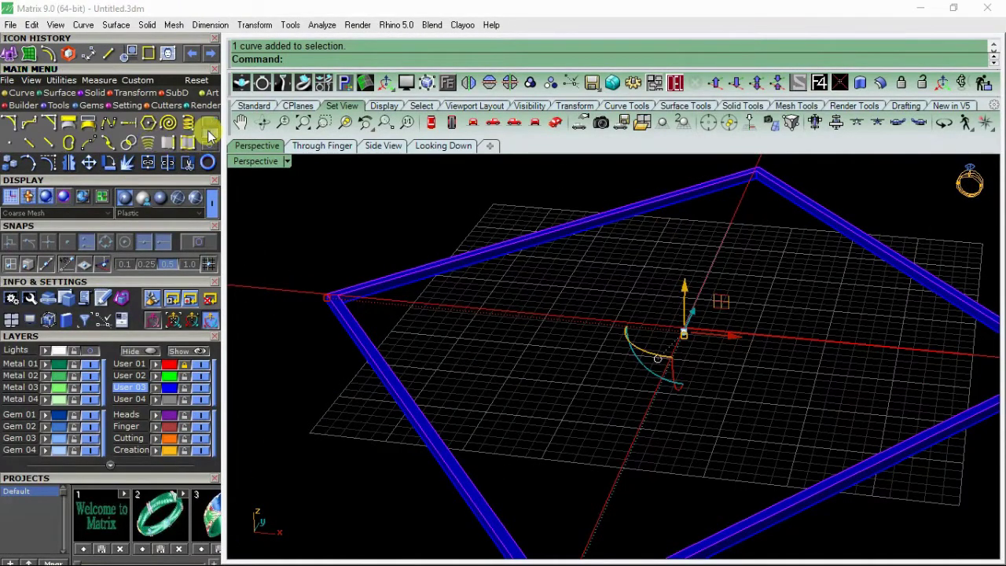
{"action": "left_click", "coordinate": [149, 144]}
{"action": "scroll", "coordinate": [318, 267], "scroll_direction": "up", "scroll_amount": 5}
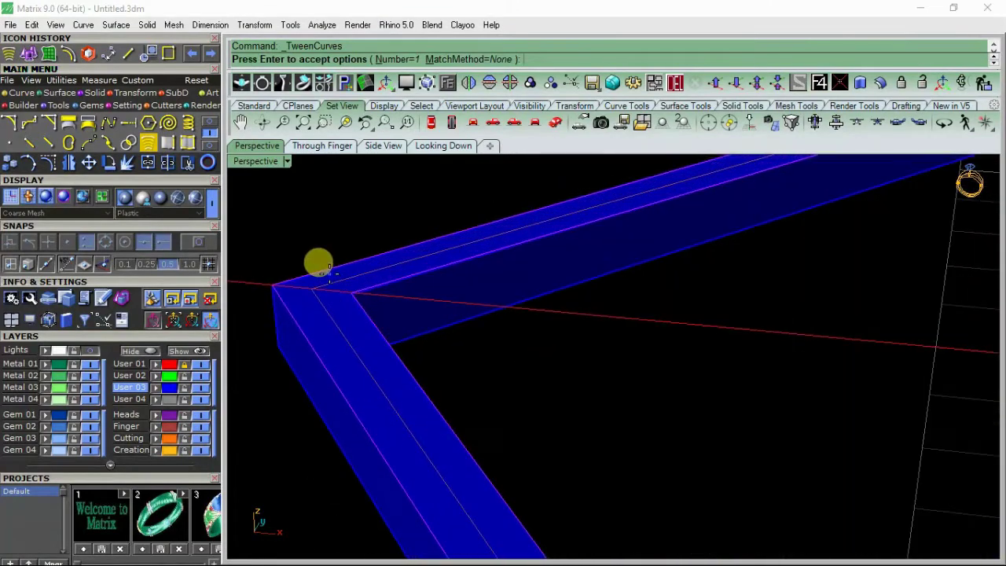
Move the solid frame to the User 04 layer and show the selected centre curve in the Looking Down view
{"action": "left_click", "coordinate": [343, 336]}
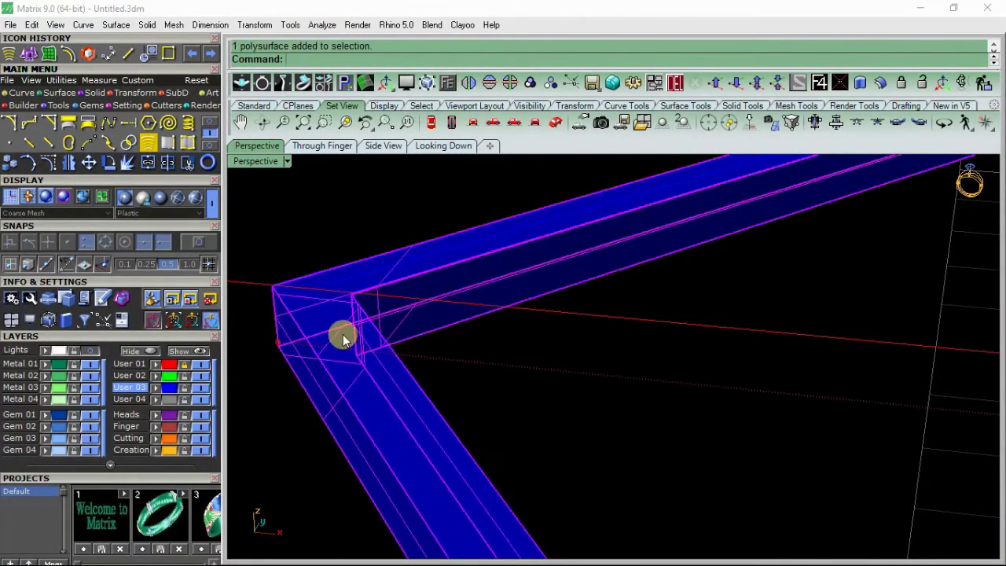
{"action": "left_click", "coordinate": [301, 244]}
{"action": "left_click", "coordinate": [342, 277]}
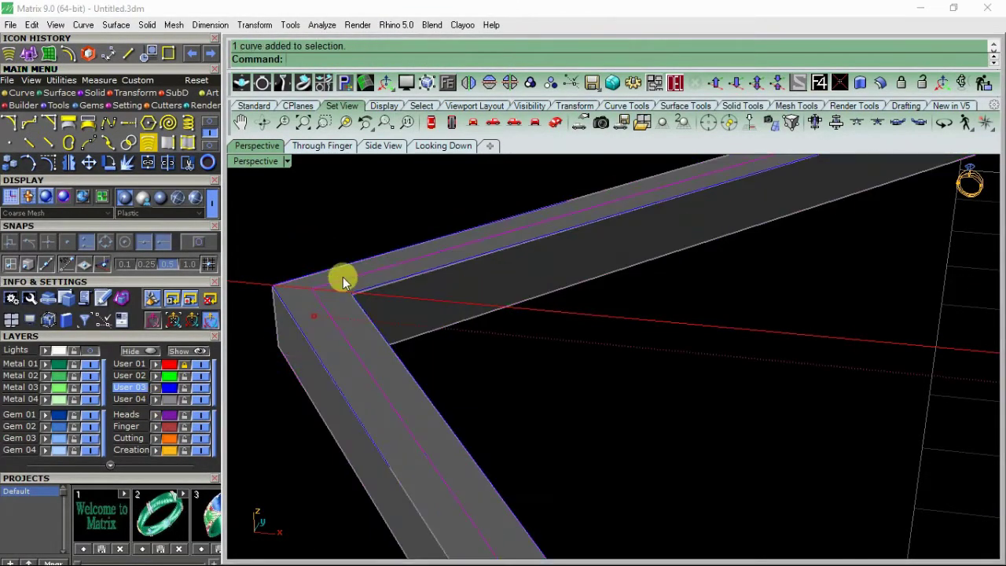
{"action": "scroll", "coordinate": [383, 236], "scroll_direction": "down", "scroll_amount": 5}
{"action": "scroll", "coordinate": [353, 253], "scroll_direction": "down", "scroll_amount": 4}
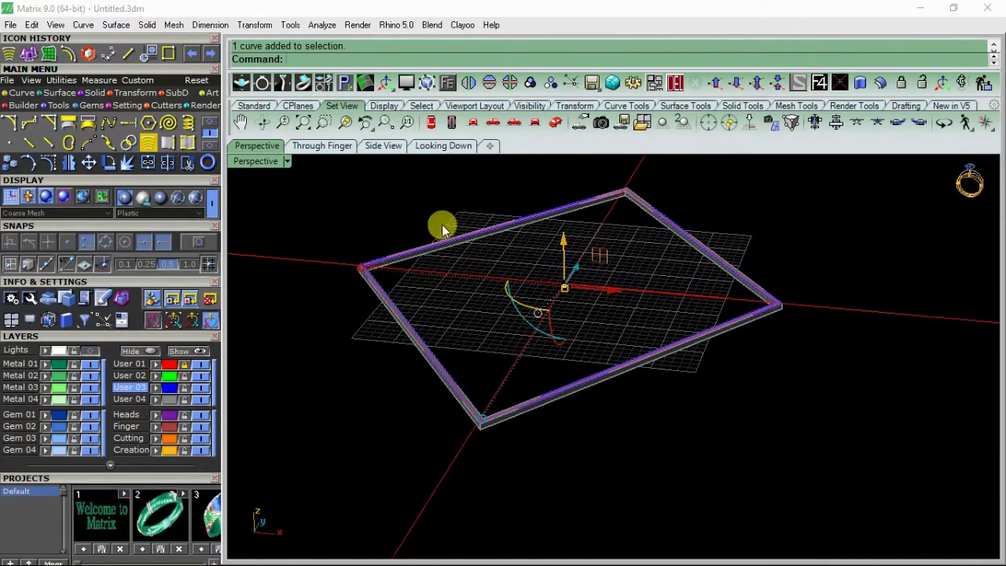
{"action": "left_click", "coordinate": [441, 146]}
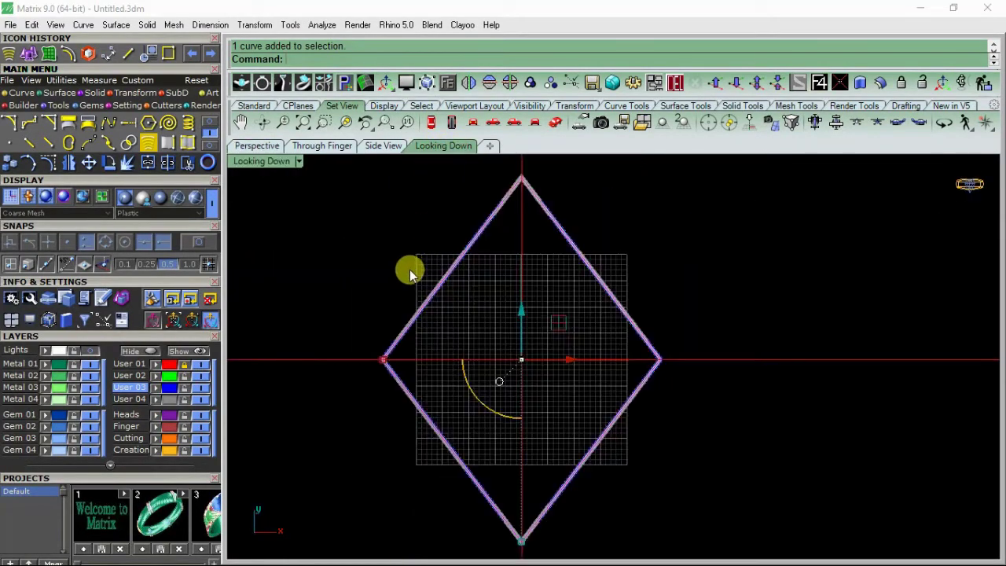
{"action": "scroll", "coordinate": [385, 349], "scroll_direction": "up", "scroll_amount": 5}
{"action": "scroll", "coordinate": [375, 311], "scroll_direction": "down", "scroll_amount": 5}
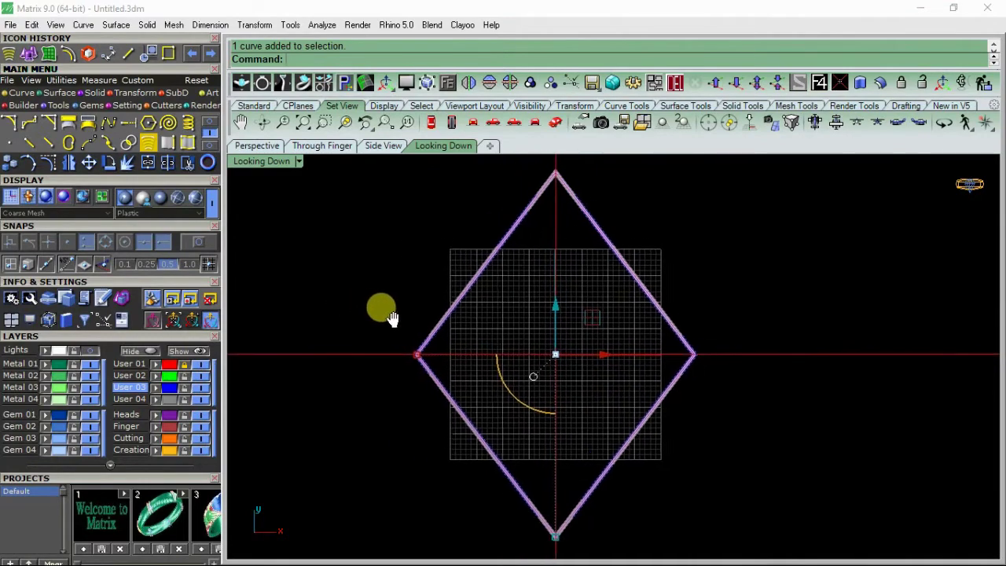
{"action": "mouse_move", "coordinate": [395, 320]}
{"action": "right_mouse_down"}
{"action": "mouse_move", "coordinate": [370, 307]}
{"action": "mouse_move", "coordinate": [404, 317]}
{"action": "mouse_move", "coordinate": [370, 310]}
{"action": "mouse_move", "coordinate": [383, 330]}
{"action": "right_mouse_up"}
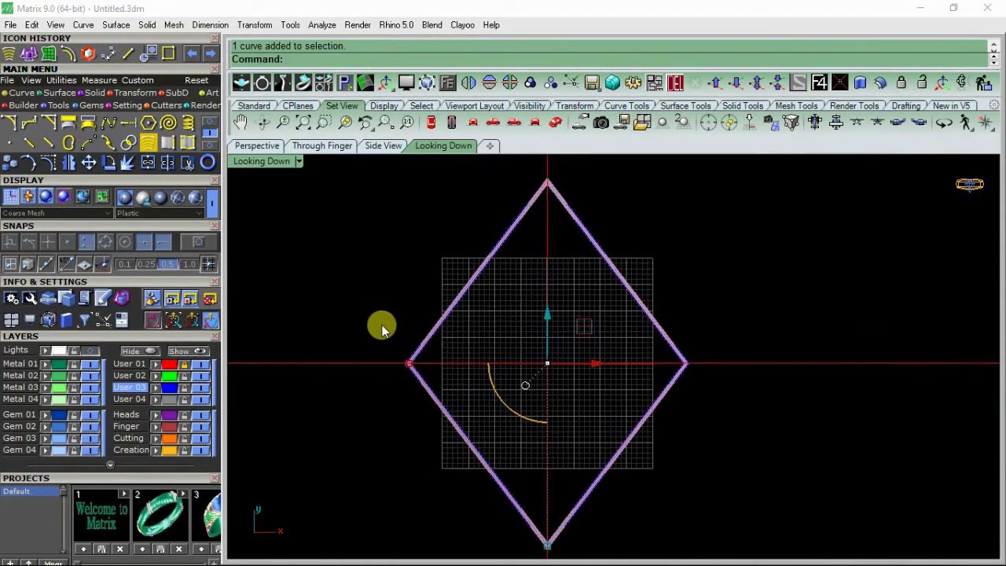
{"action": "key", "text": "super"}
{"action": "left_click", "coordinate": [309, 556]}
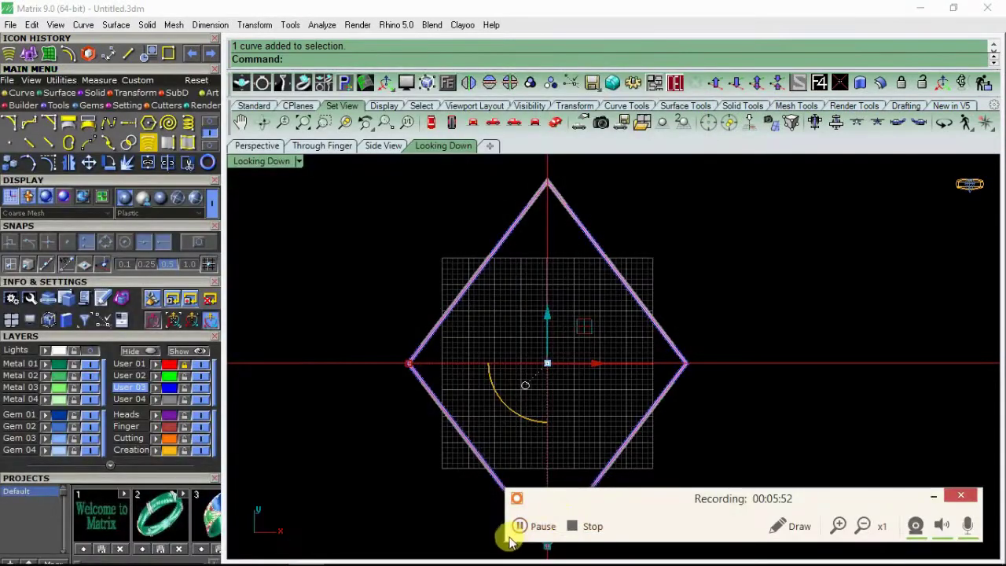
{"action": "left_click", "coordinate": [515, 528]}
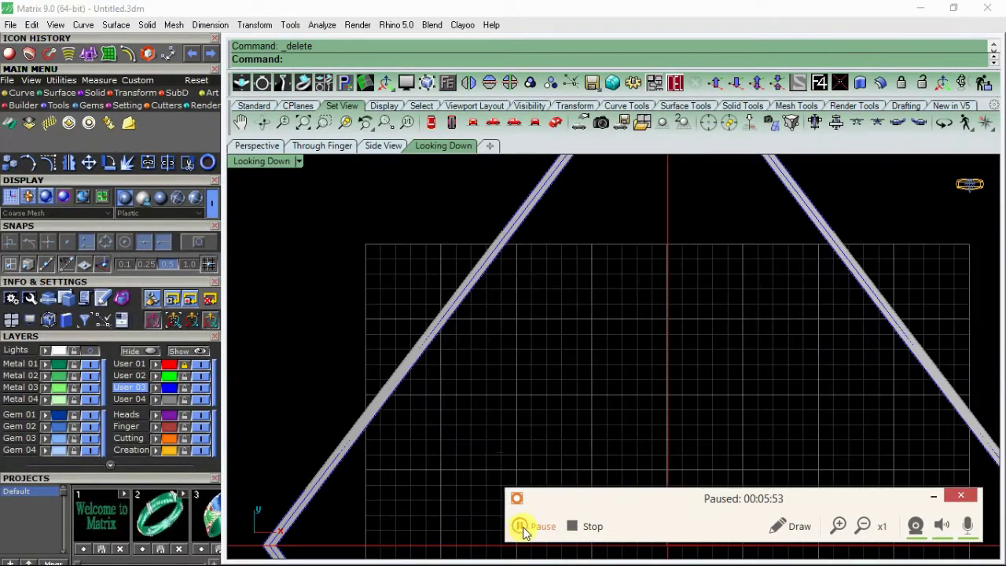
{"action": "left_click", "coordinate": [518, 525]}
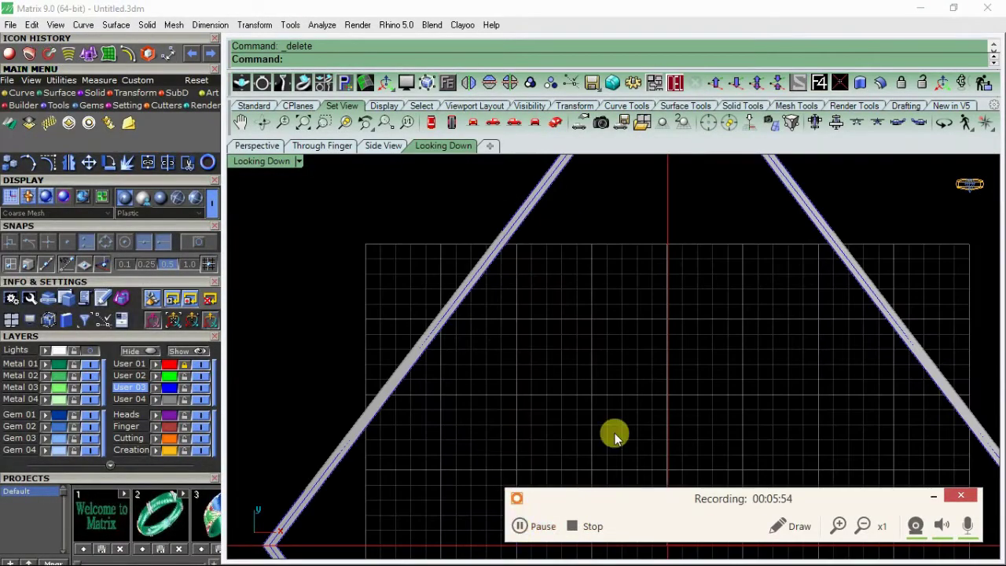
{"action": "left_click", "coordinate": [934, 499]}
Select the frame's centre curve and hide the User 04 layer holding the solid frame
{"action": "scroll", "coordinate": [497, 376], "scroll_direction": "down", "scroll_amount": 5}
{"action": "right_click_drag", "start_coordinate": [549, 283], "coordinate": [548, 329]}
{"action": "scroll", "coordinate": [563, 281], "scroll_direction": "up", "scroll_amount": 7}
{"action": "scroll", "coordinate": [536, 240], "scroll_direction": "up", "scroll_amount": 6}
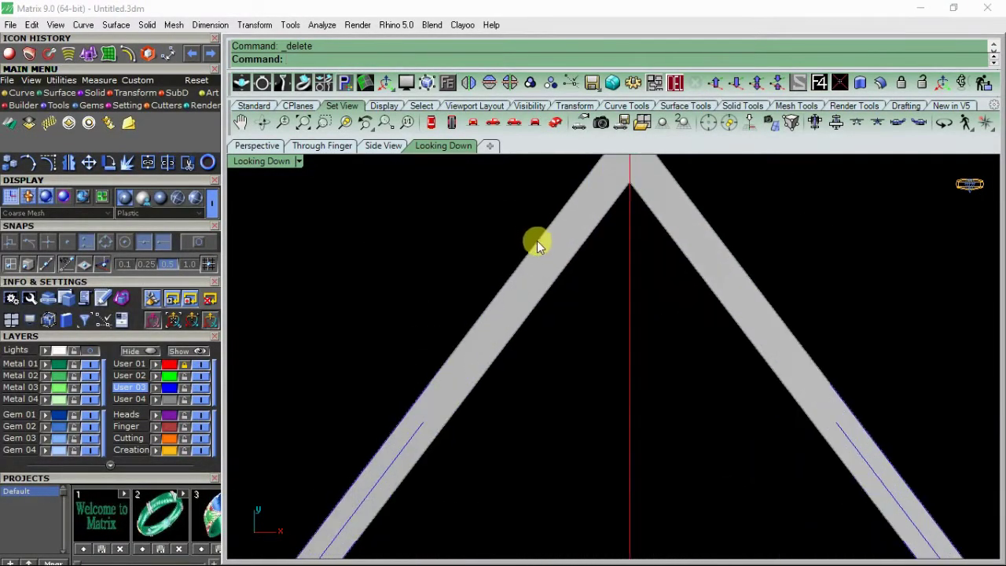
{"action": "left_click", "coordinate": [537, 252]}
{"action": "left_click", "coordinate": [417, 462]}
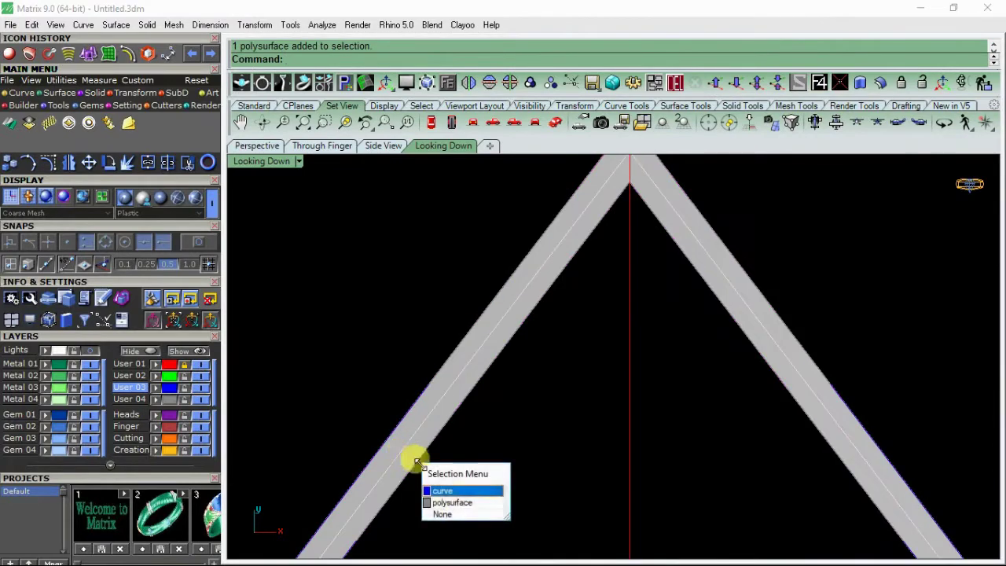
{"action": "left_click", "coordinate": [454, 491]}
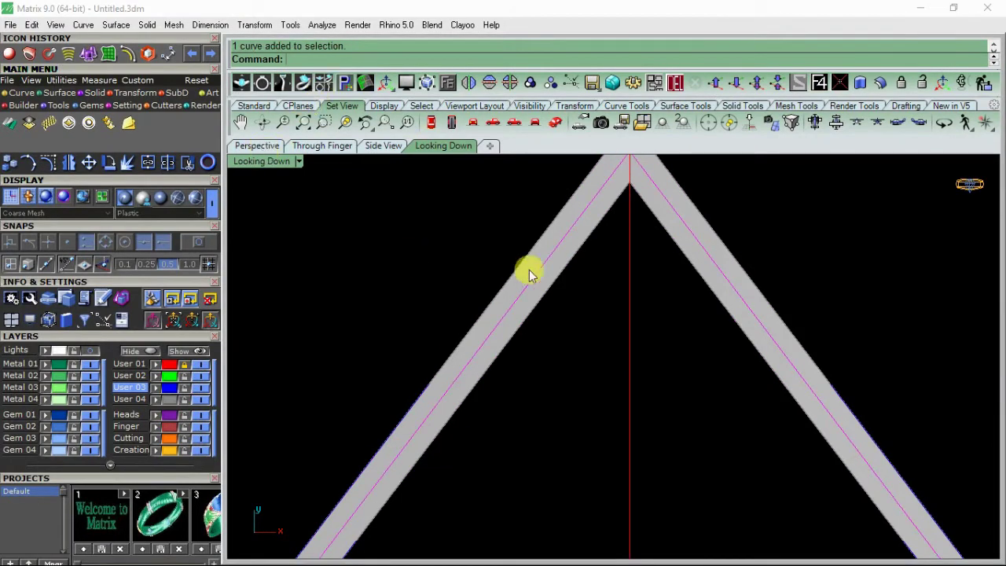
{"action": "scroll", "coordinate": [521, 245], "scroll_direction": "down", "scroll_amount": 3}
{"action": "right_click_drag", "start_coordinate": [450, 299], "coordinate": [512, 243]}
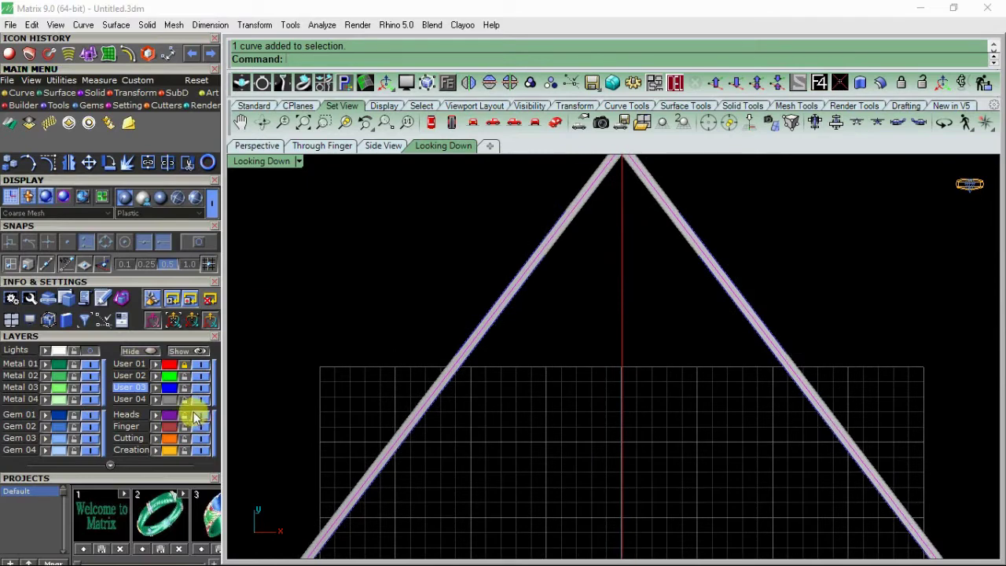
{"action": "scroll", "coordinate": [490, 310], "scroll_direction": "down", "scroll_amount": 2}
{"action": "scroll", "coordinate": [523, 265], "scroll_direction": "up", "scroll_amount": 2}
{"action": "scroll", "coordinate": [569, 310], "scroll_direction": "up", "scroll_amount": 3}
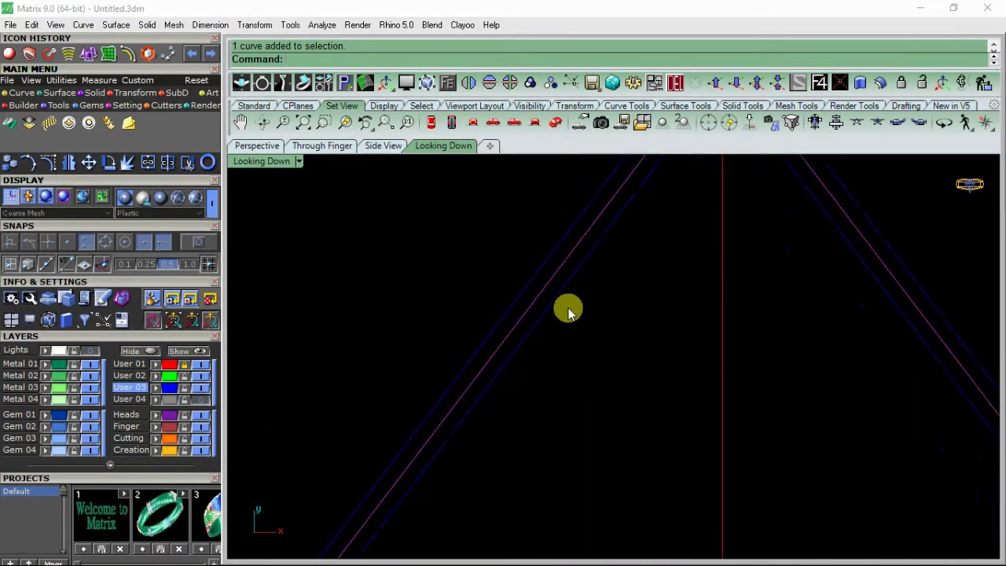
Delete the inner and outer diamond curves, excluding the centre curve from the selection
{"action": "left_click_drag", "start_coordinate": [568, 309], "coordinate": [437, 269]}
{"action": "scroll", "coordinate": [547, 316], "scroll_direction": "up", "scroll_amount": 5}
{"action": "left_click_drag", "start_coordinate": [524, 302], "coordinate": [477, 272], "text": "ctrl"}
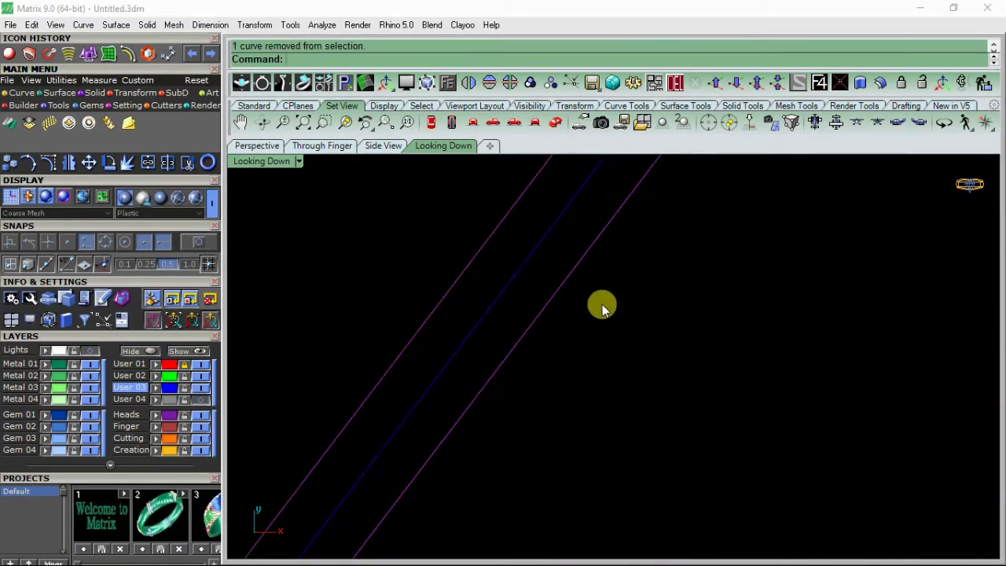
{"action": "left_click", "coordinate": [678, 90]}
Explode the remaining centre diamond curve into its separate side segments
{"action": "left_click_drag", "start_coordinate": [562, 358], "coordinate": [427, 292]}
{"action": "scroll", "coordinate": [455, 256], "scroll_direction": "down", "scroll_amount": 9}
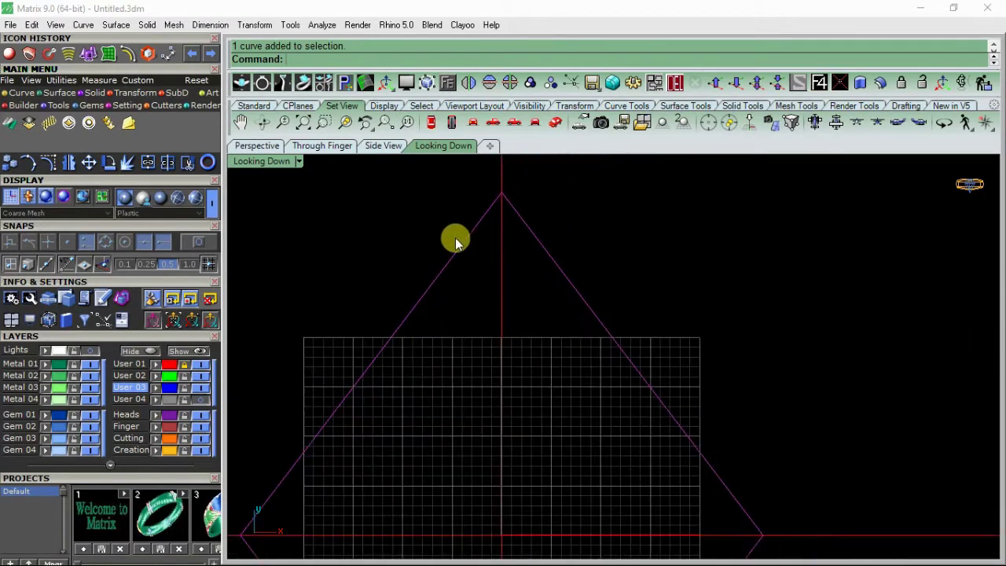
{"action": "scroll", "coordinate": [447, 259], "scroll_direction": "down", "scroll_amount": 2}
{"action": "left_click", "coordinate": [125, 163]}
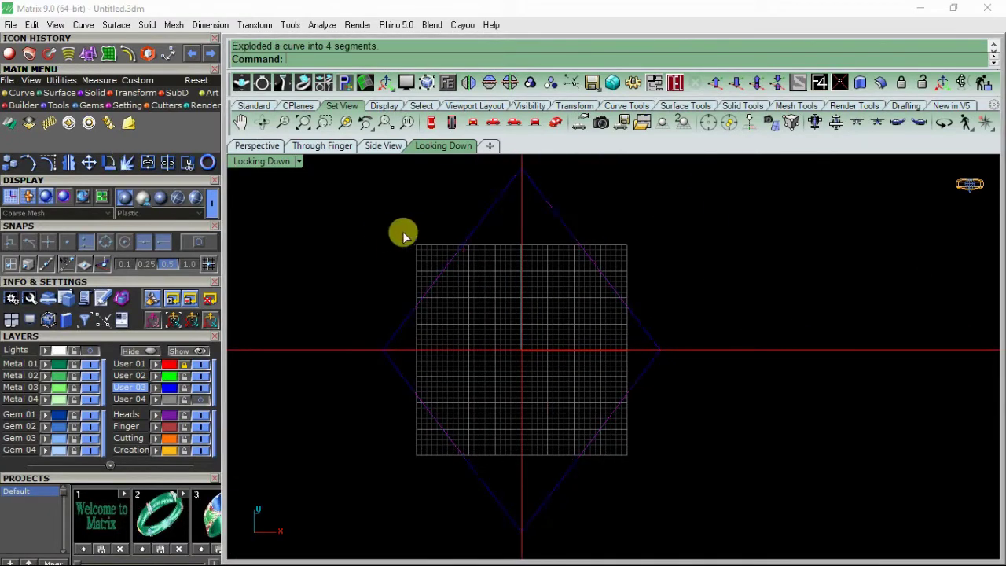
Offset the upper-left diamond segment by 0.3 to both sides
{"action": "left_click", "coordinate": [436, 283]}
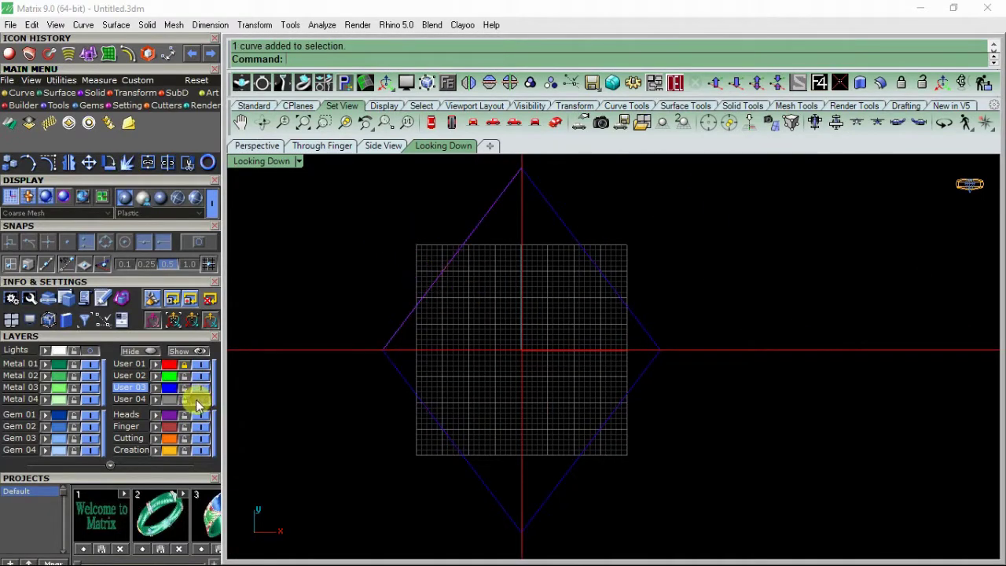
{"action": "left_click", "coordinate": [129, 59]}
{"action": "scroll", "coordinate": [416, 269], "scroll_direction": "up", "scroll_amount": 4}
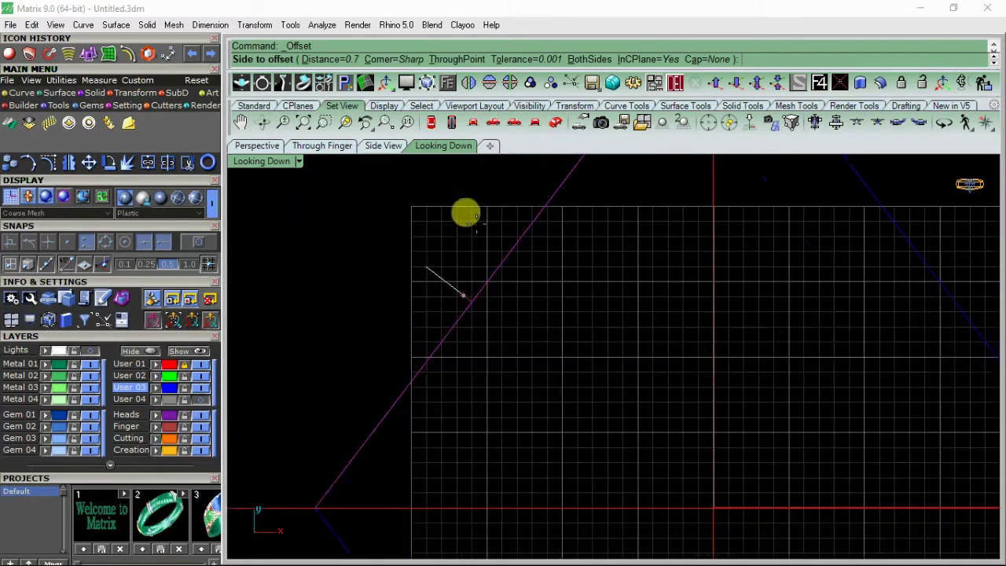
{"action": "left_click", "coordinate": [568, 61]}
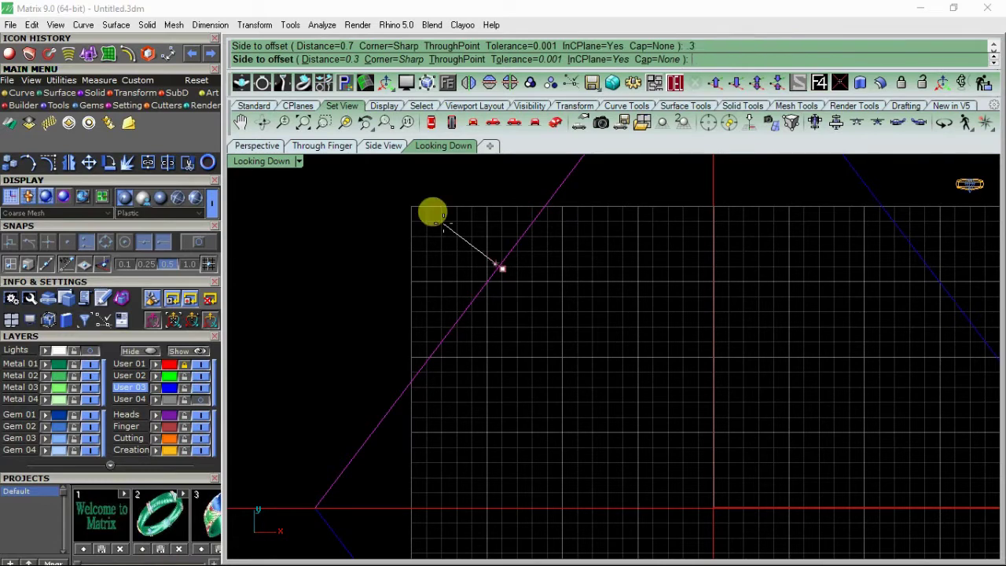
{"action": "left_click", "coordinate": [431, 211]}
{"action": "scroll", "coordinate": [518, 275], "scroll_direction": "up", "scroll_amount": 3}
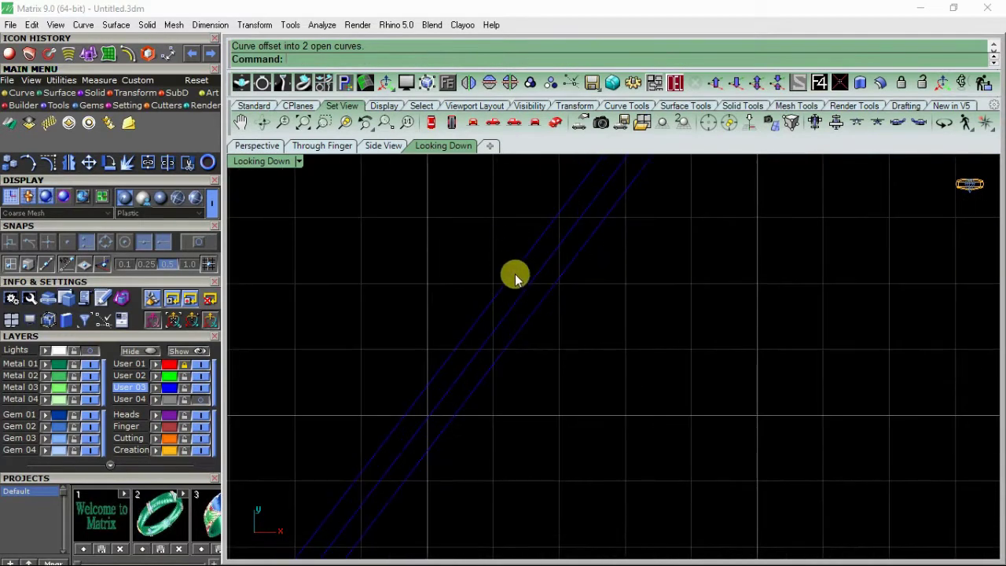
Start a helix around the centre curve of the upper-left diamond side with 20 turns and a 0.2 radius
{"action": "left_click", "coordinate": [517, 299]}
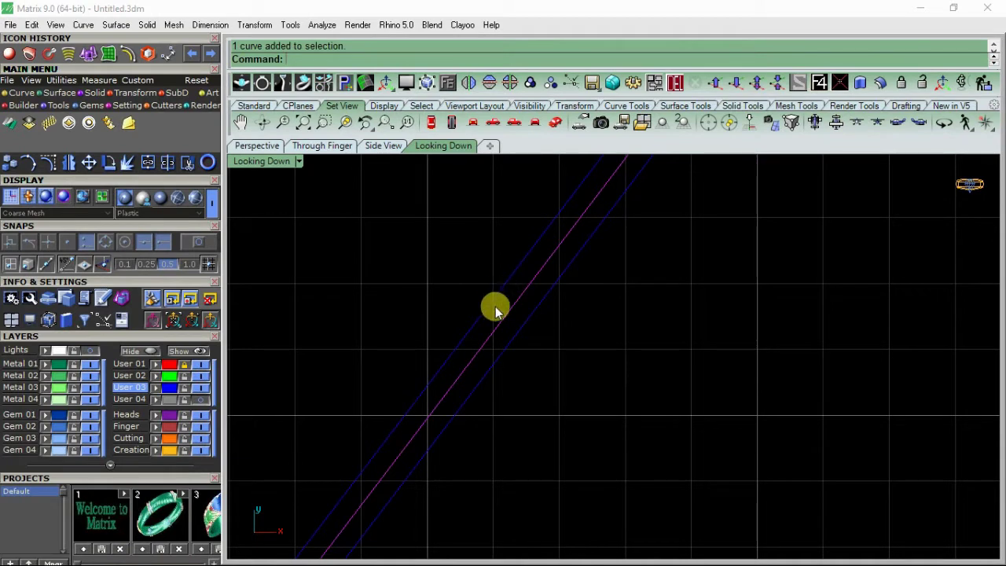
{"action": "left_click", "coordinate": [26, 94]}
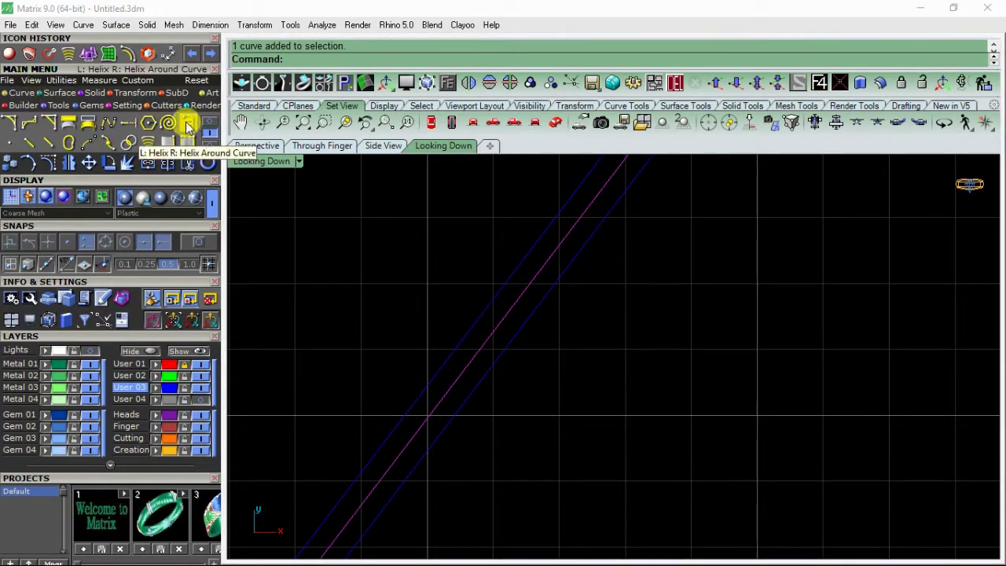
{"action": "left_click", "coordinate": [188, 126]}
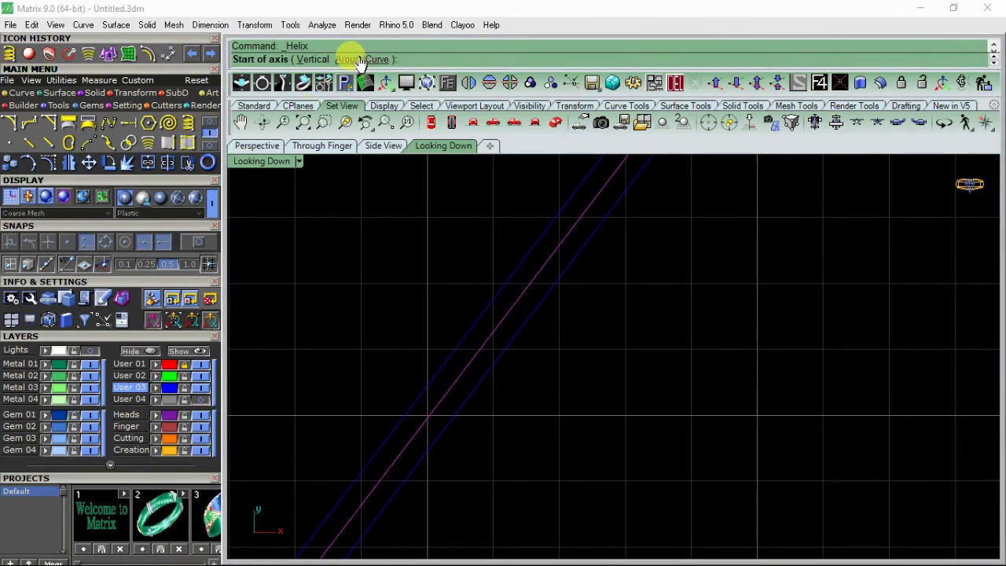
{"action": "left_click", "coordinate": [357, 60]}
{"action": "left_click", "coordinate": [541, 246]}
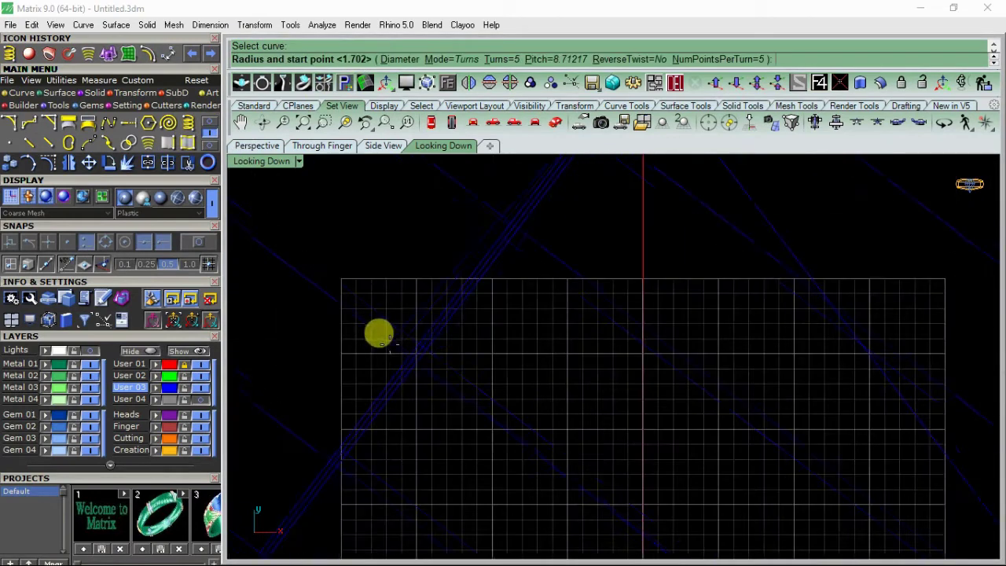
{"action": "scroll", "coordinate": [523, 278], "scroll_direction": "up", "scroll_amount": 5}
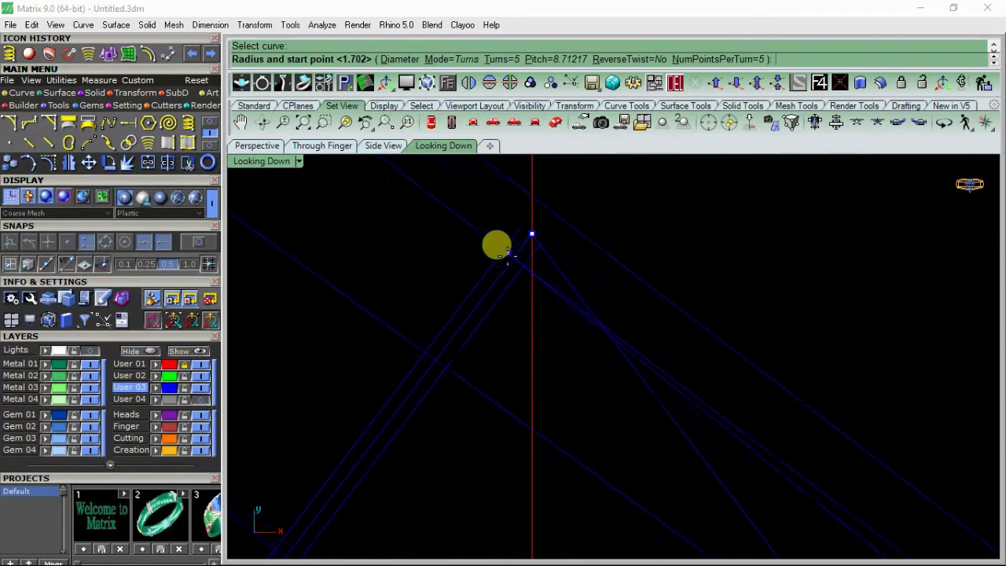
{"action": "left_click", "coordinate": [494, 60]}
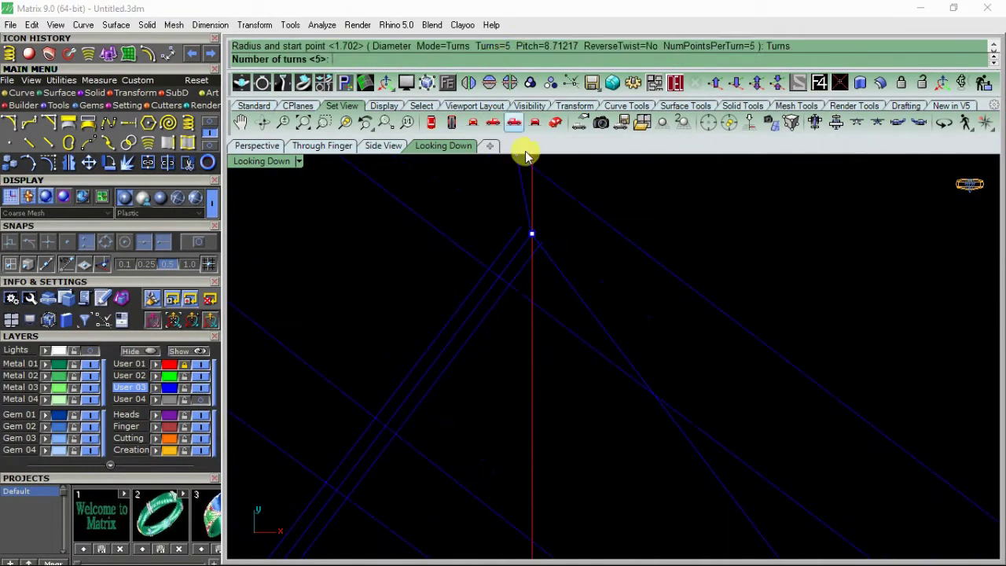
{"action": "type", "text": "20"}
{"action": "key", "text": "Return"}
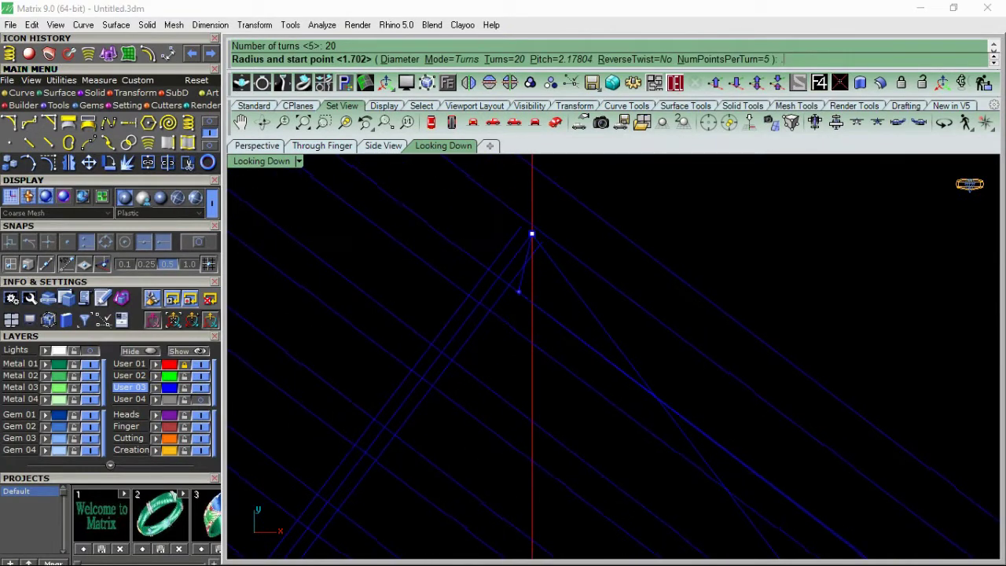
{"action": "type", "text": "2"}
{"action": "key", "text": "Return"}
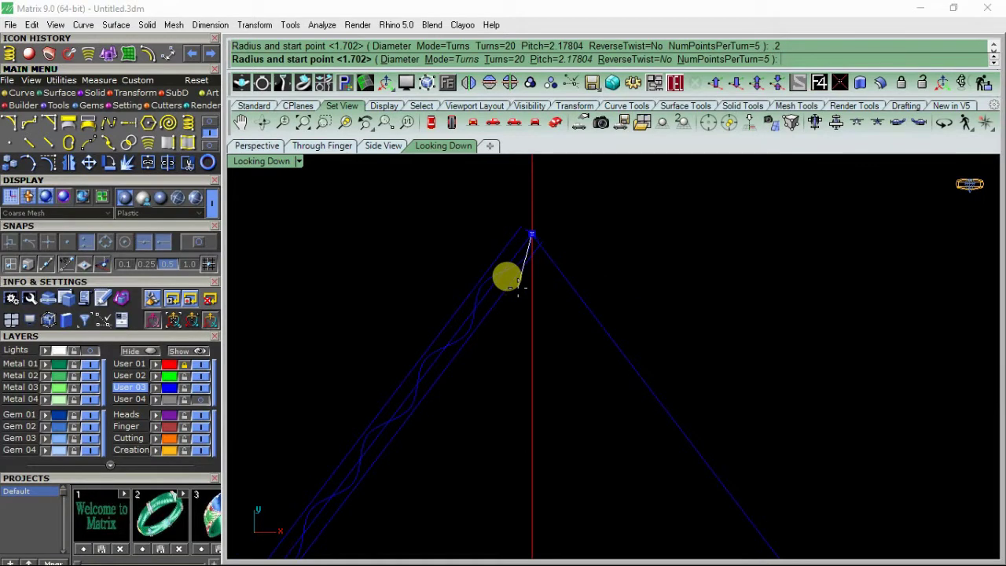
Set the helix to 30 turns and place its start on the inner side of the diamond's top corner
{"action": "left_click", "coordinate": [501, 60]}
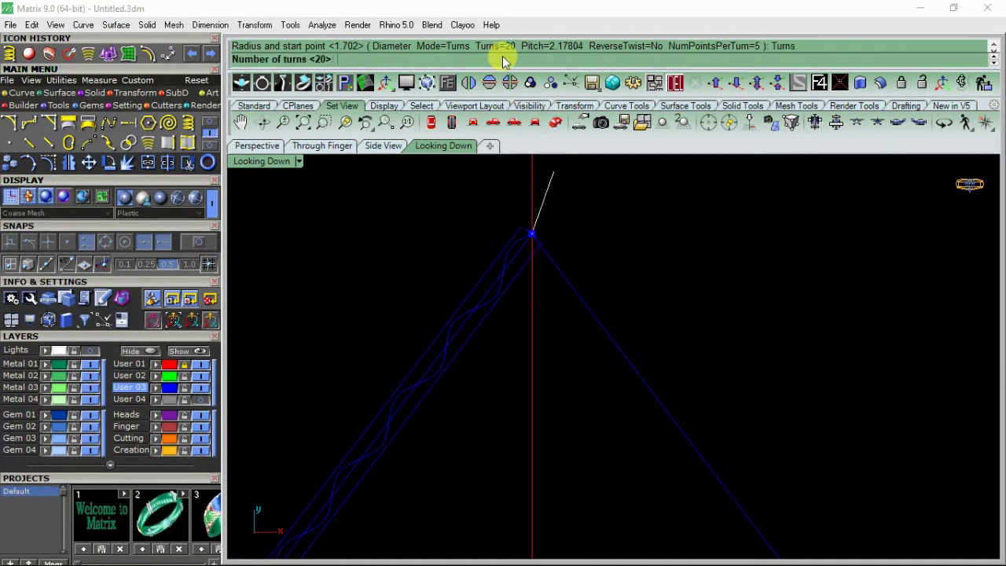
{"action": "type", "text": "30"}
{"action": "key", "text": "Return"}
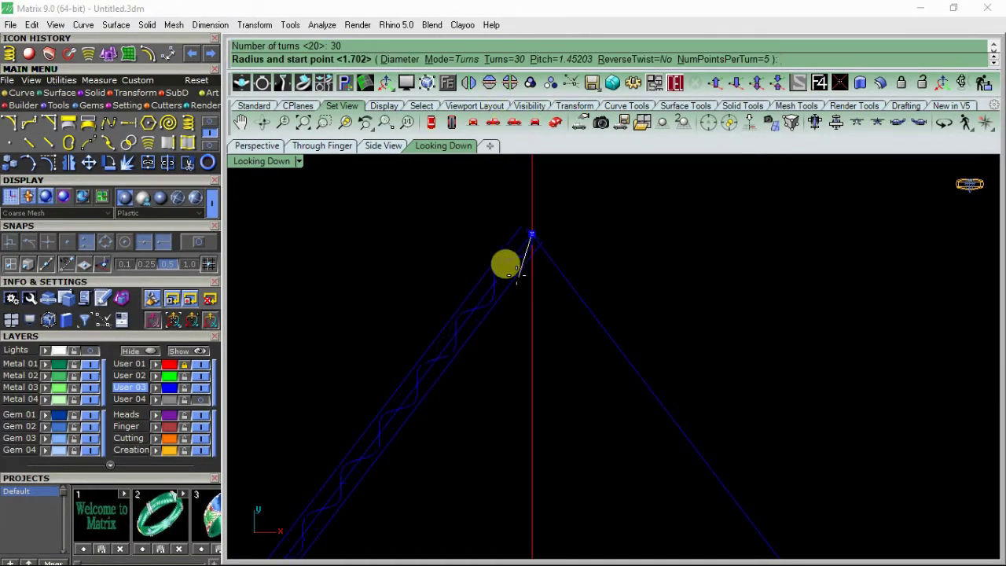
{"action": "left_click", "coordinate": [509, 271]}
Add a second 30-turn, 0.2-radius helix around the same centre curve, starting on the opposite side so the strands interweave
{"action": "key", "text": "Return"}
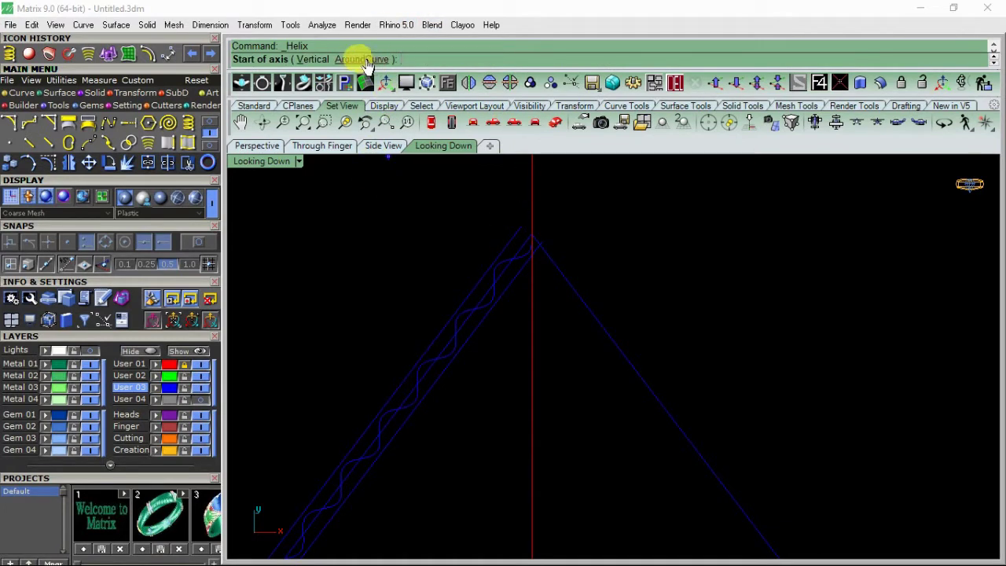
{"action": "left_click", "coordinate": [359, 60]}
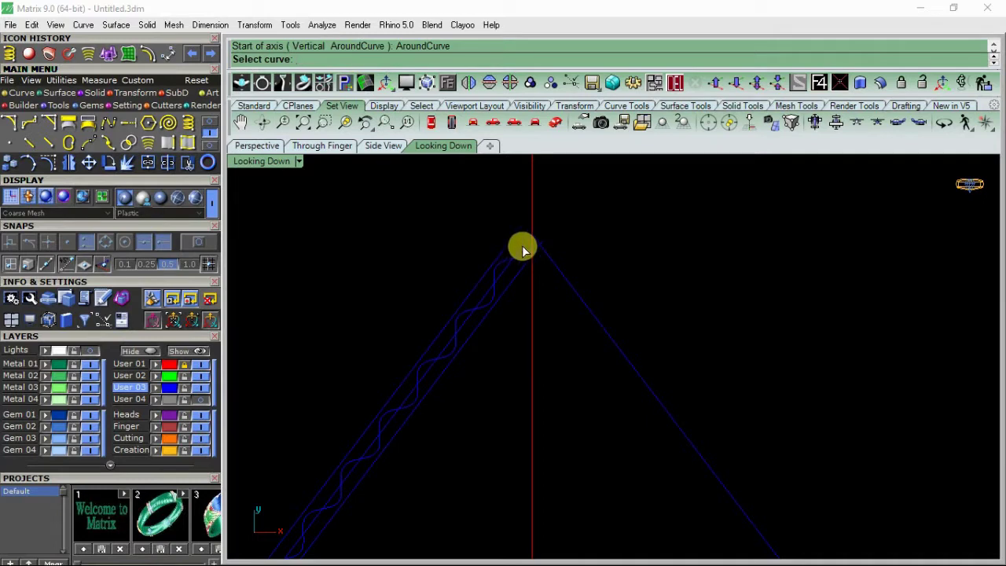
{"action": "left_click", "coordinate": [524, 249]}
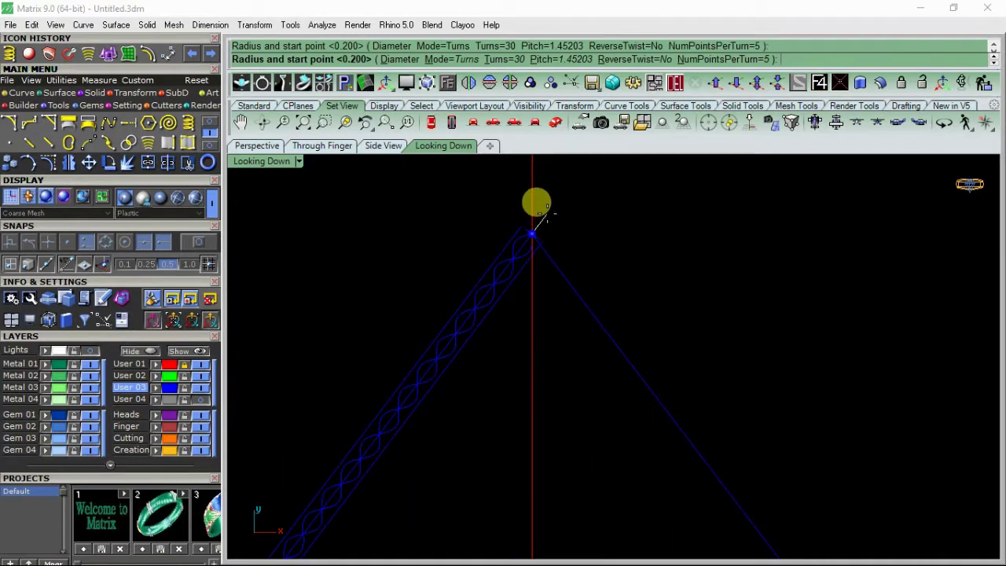
{"action": "left_click", "coordinate": [542, 216]}
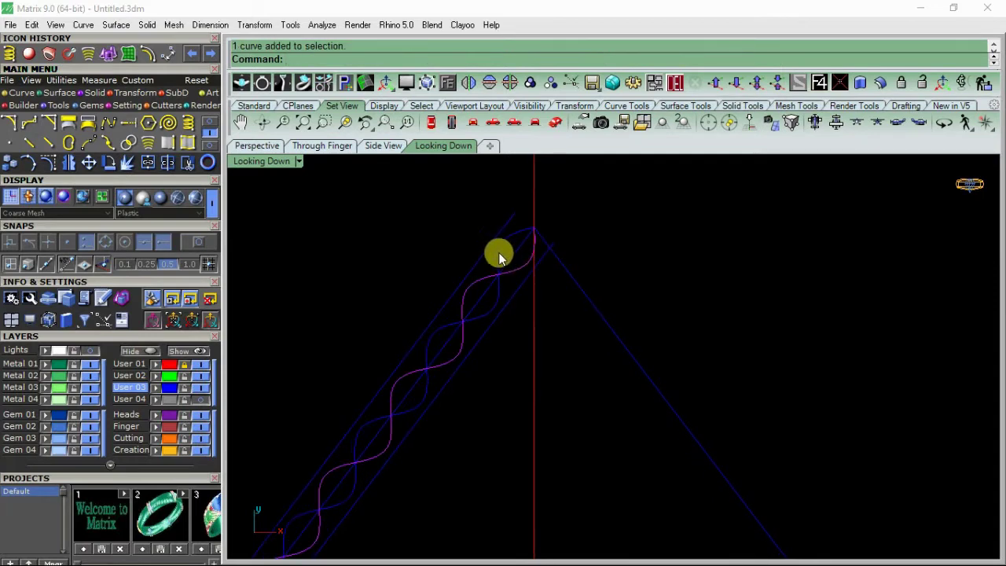
Pipe both intertwined helices with a 0.3 radius and flat caps
{"action": "left_click", "coordinate": [91, 95]}
{"action": "left_click", "coordinate": [10, 142]}
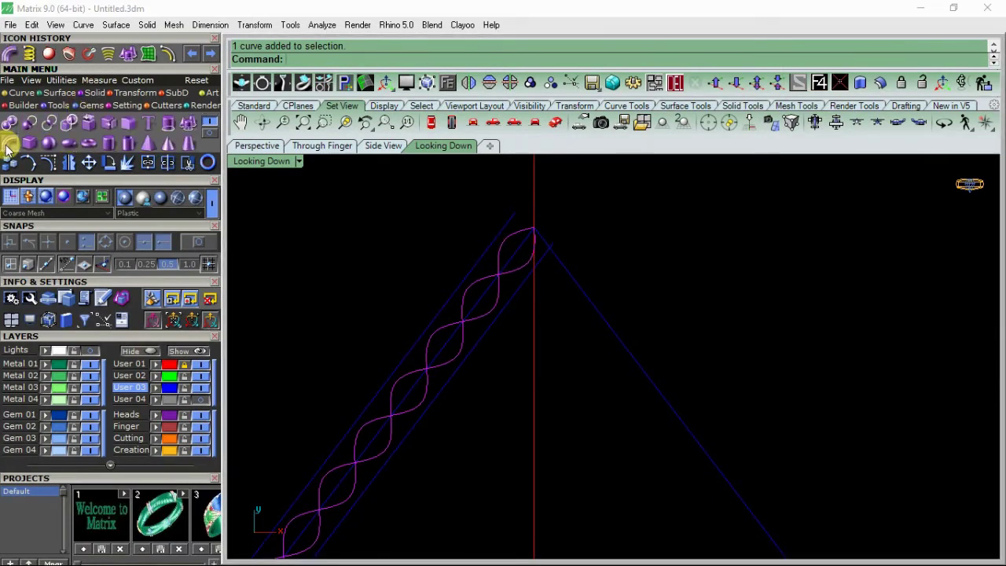
{"action": "key", "text": "Return"}
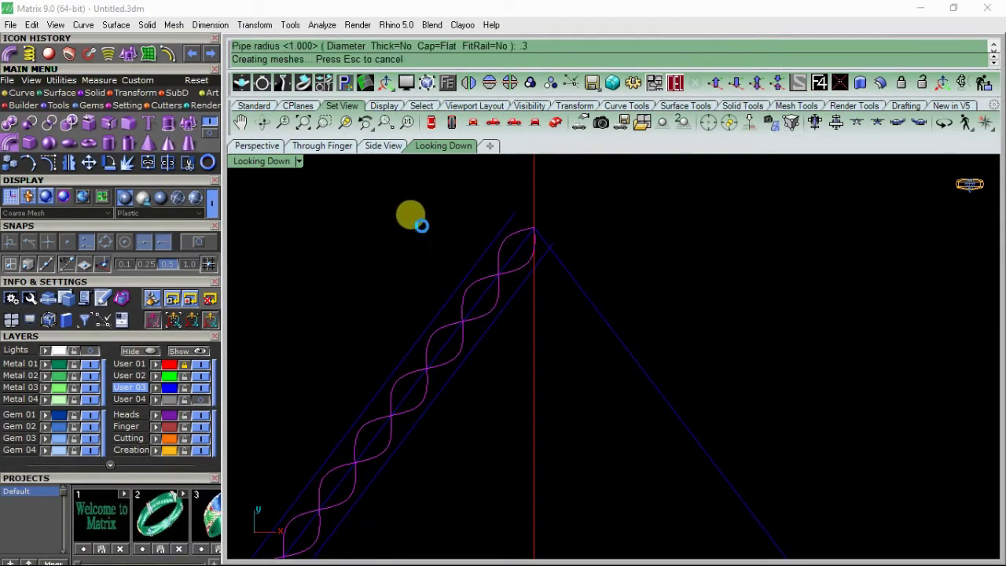
{"action": "left_click", "coordinate": [406, 435]}
{"action": "scroll", "coordinate": [303, 451], "scroll_direction": "up", "scroll_amount": 10}
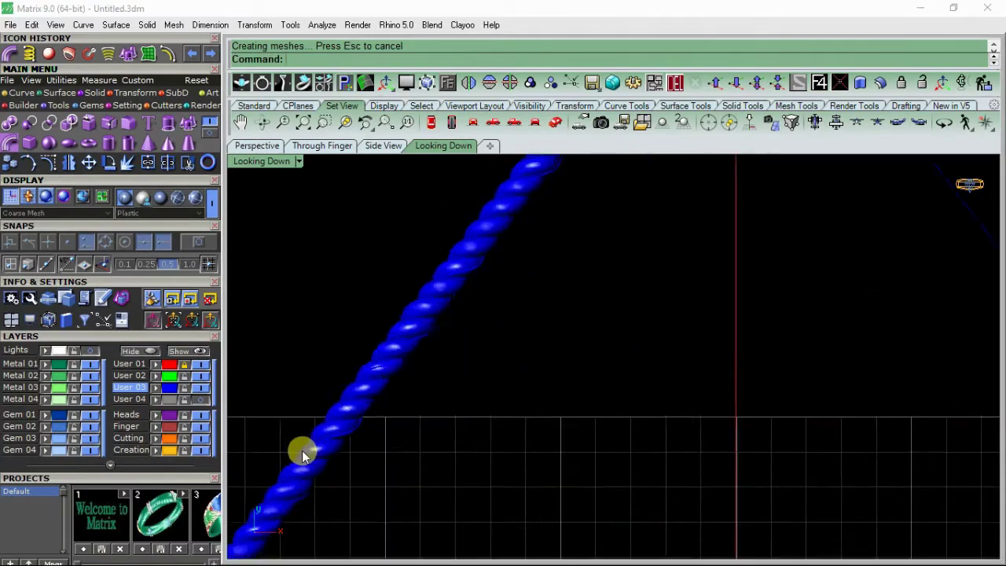
Check the twisted rope along the side, and undo the pipes and both 0.2-radius helices
{"action": "scroll", "coordinate": [462, 270], "scroll_direction": "down", "scroll_amount": 10}
{"action": "right_click_drag", "start_coordinate": [374, 399], "coordinate": [422, 370]}
{"action": "scroll", "coordinate": [436, 340], "scroll_direction": "up", "scroll_amount": 3}
{"action": "scroll", "coordinate": [360, 345], "scroll_direction": "down", "scroll_amount": 10}
{"action": "key", "text": "ctrl+z"}
{"action": "scroll", "coordinate": [420, 366], "scroll_direction": "up", "scroll_amount": 10}
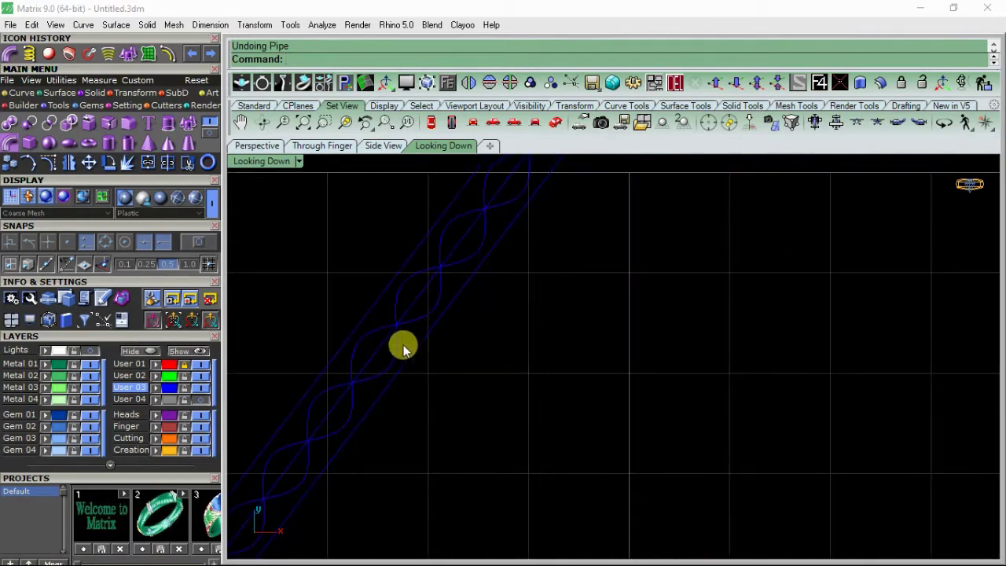
{"action": "left_click", "coordinate": [396, 339]}
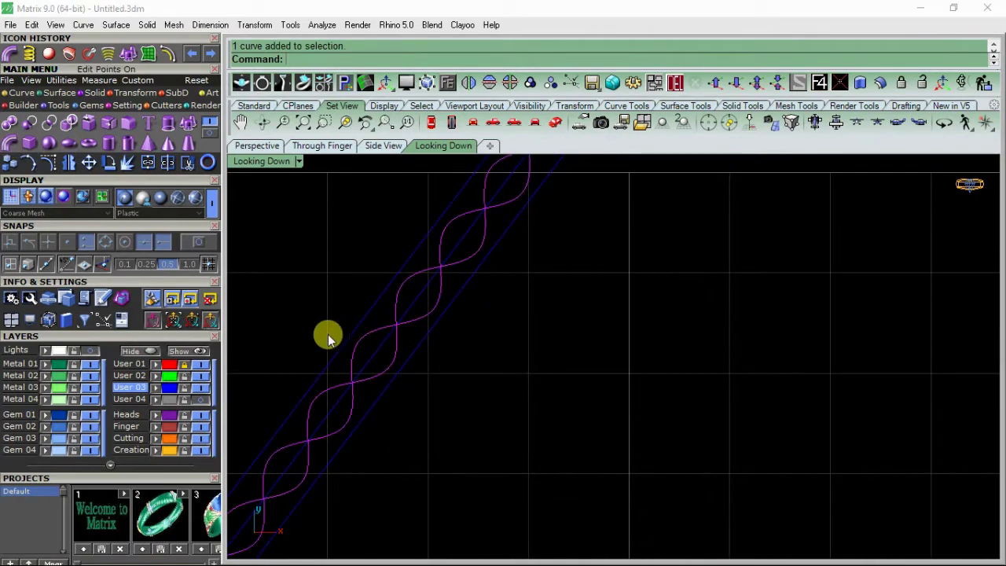
{"action": "key", "text": "ctrl+z"}
{"action": "key", "text": "ctrl+z"}
Create a 30-turn helix with a 0.15 radius around the centre curve of the upper-left diamond side
{"action": "left_click", "coordinate": [381, 339]}
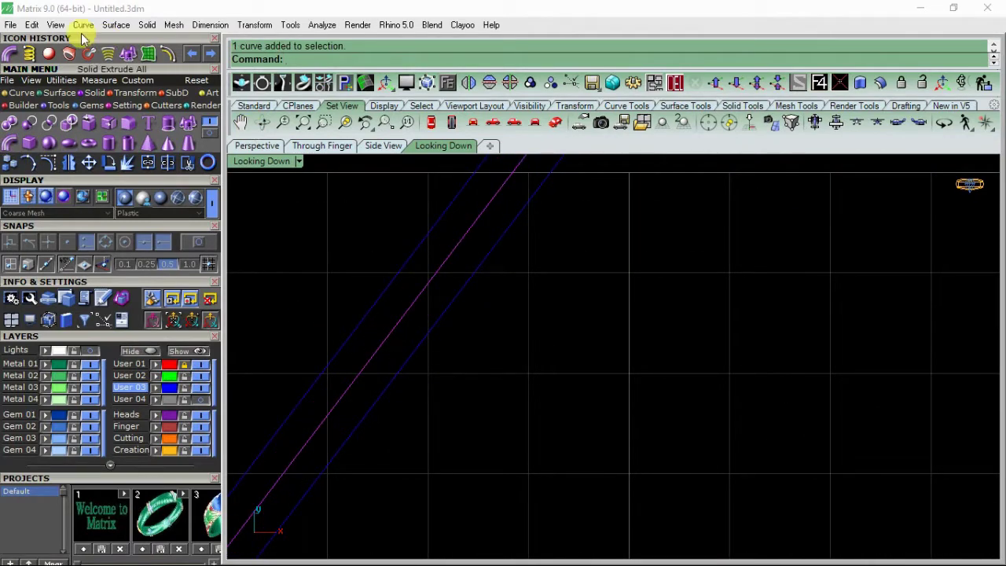
{"action": "left_click", "coordinate": [29, 53]}
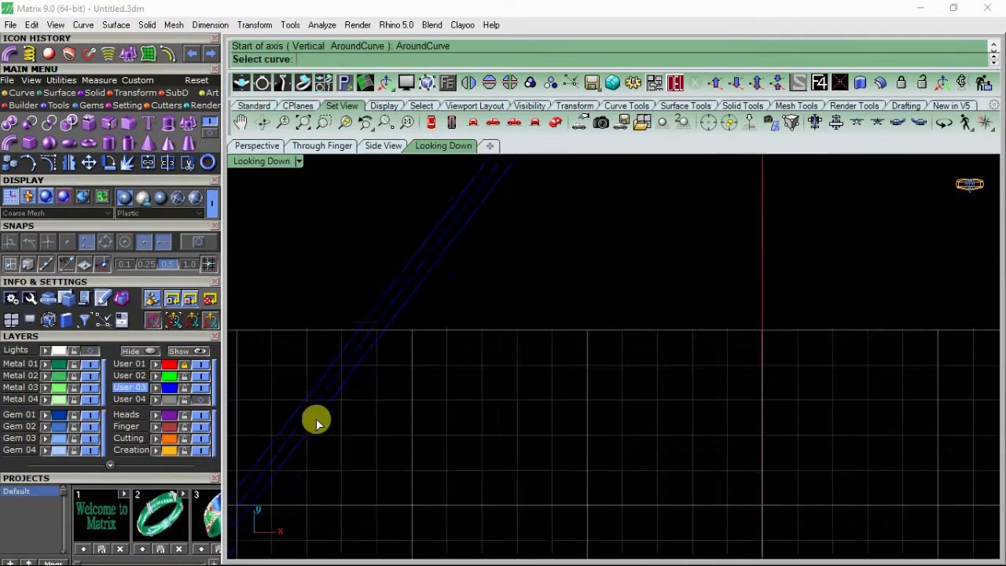
{"action": "scroll", "coordinate": [316, 422], "scroll_direction": "down", "scroll_amount": 8}
{"action": "right_click_drag", "start_coordinate": [469, 229], "coordinate": [423, 335]}
{"action": "scroll", "coordinate": [469, 271], "scroll_direction": "up", "scroll_amount": 13}
{"action": "left_click", "coordinate": [432, 271]}
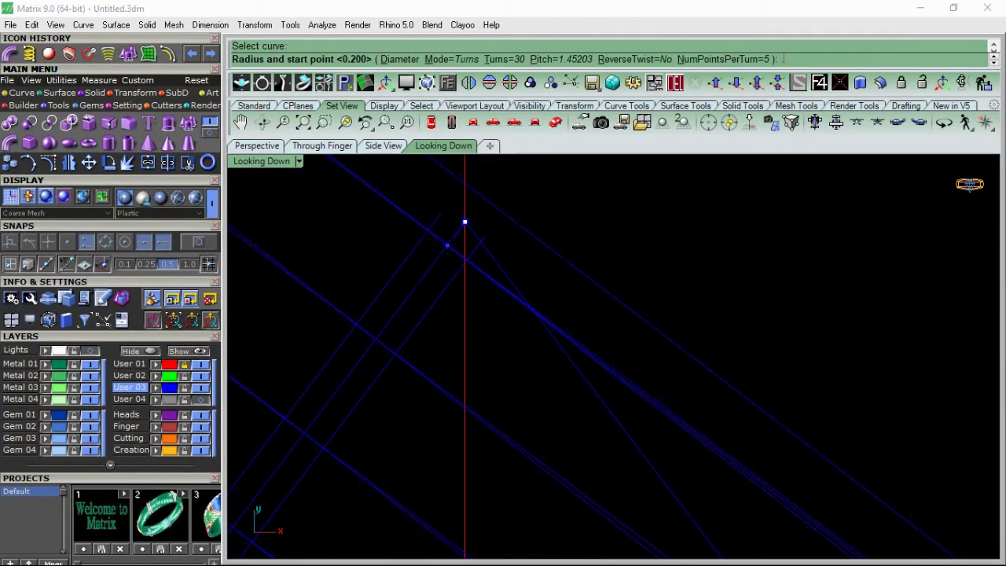
{"action": "key", "text": "Return"}
{"action": "left_click", "coordinate": [446, 245]}
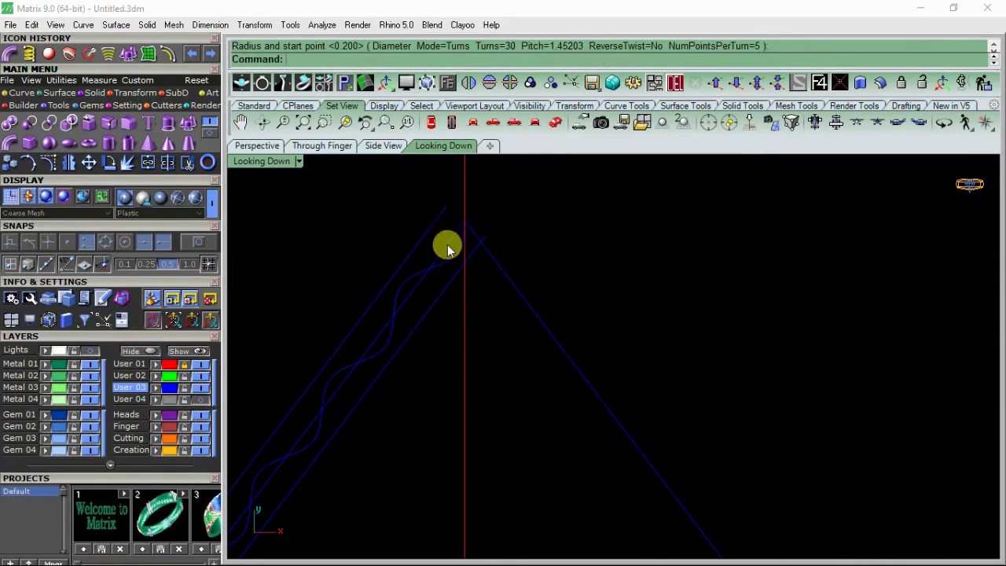
Add a second 0.15-radius helix with 30 turns around the centre curve, starting opposite the first
{"action": "right_click", "coordinate": [446, 247]}
{"action": "left_click", "coordinate": [369, 61]}
{"action": "left_click", "coordinate": [444, 255]}
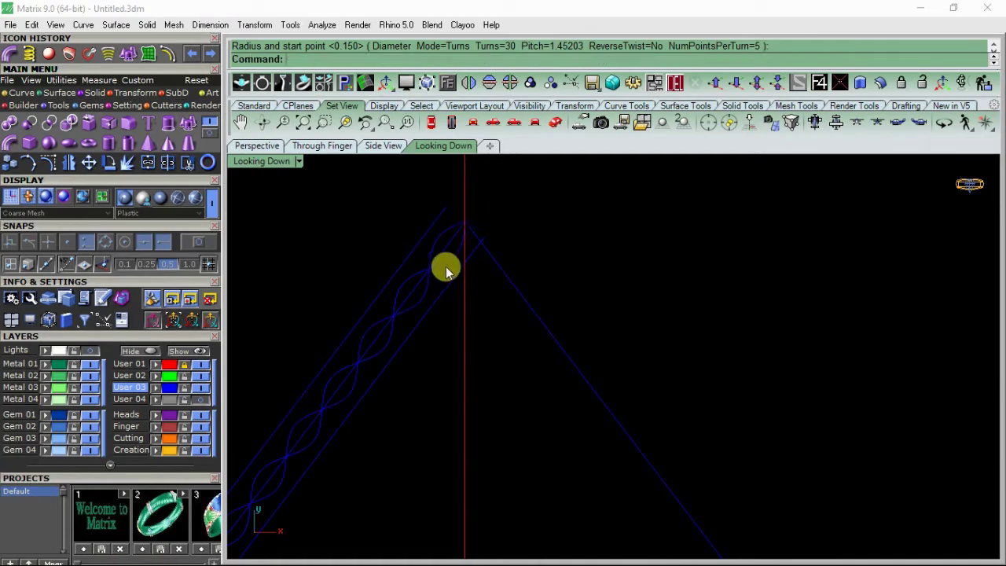
Pipe the two 0.15-radius helices with a 0.3 radius and flat caps
{"action": "right_click", "coordinate": [445, 266]}
{"action": "left_click", "coordinate": [12, 62]}
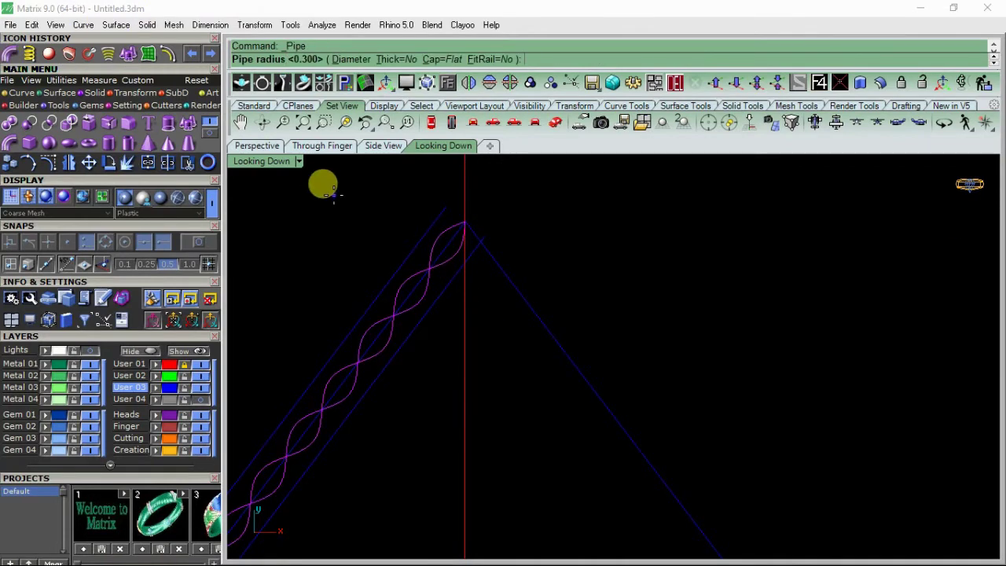
{"action": "left_click", "coordinate": [327, 209]}
{"action": "scroll", "coordinate": [348, 445], "scroll_direction": "up", "scroll_amount": 5}
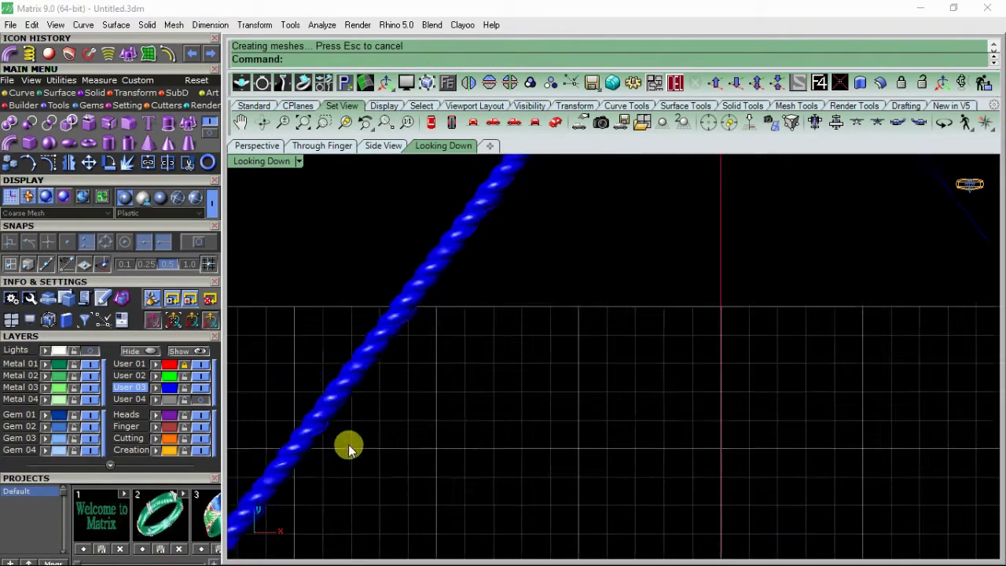
Inspect the tighter rope twist up close, and undo the pipes and both 0.15-radius helices
{"action": "scroll", "coordinate": [429, 306], "scroll_direction": "down", "scroll_amount": 2}
{"action": "scroll", "coordinate": [391, 324], "scroll_direction": "up", "scroll_amount": 4}
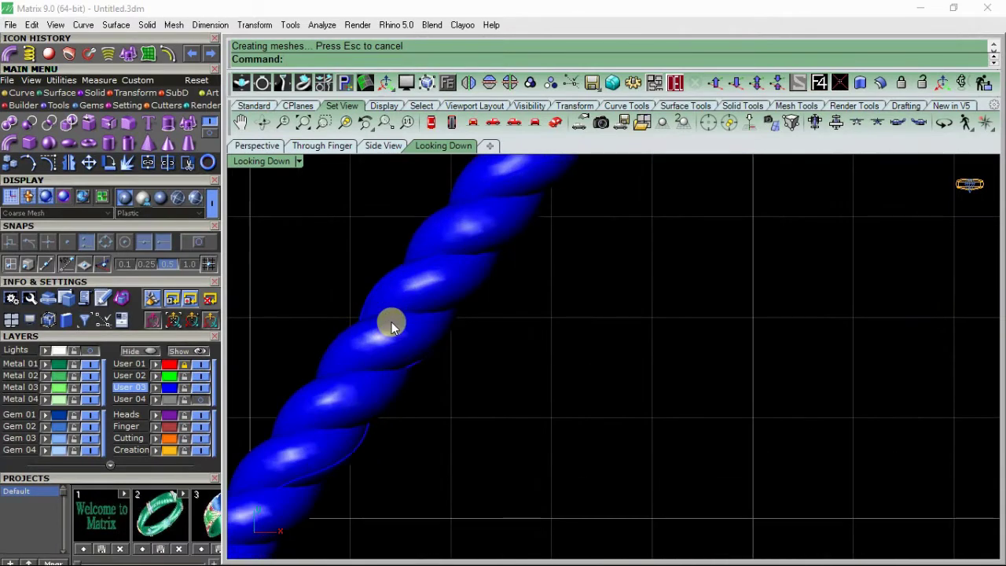
{"action": "scroll", "coordinate": [392, 322], "scroll_direction": "down", "scroll_amount": 3}
{"action": "scroll", "coordinate": [398, 353], "scroll_direction": "up", "scroll_amount": 4}
{"action": "key", "text": "ctrl+z"}
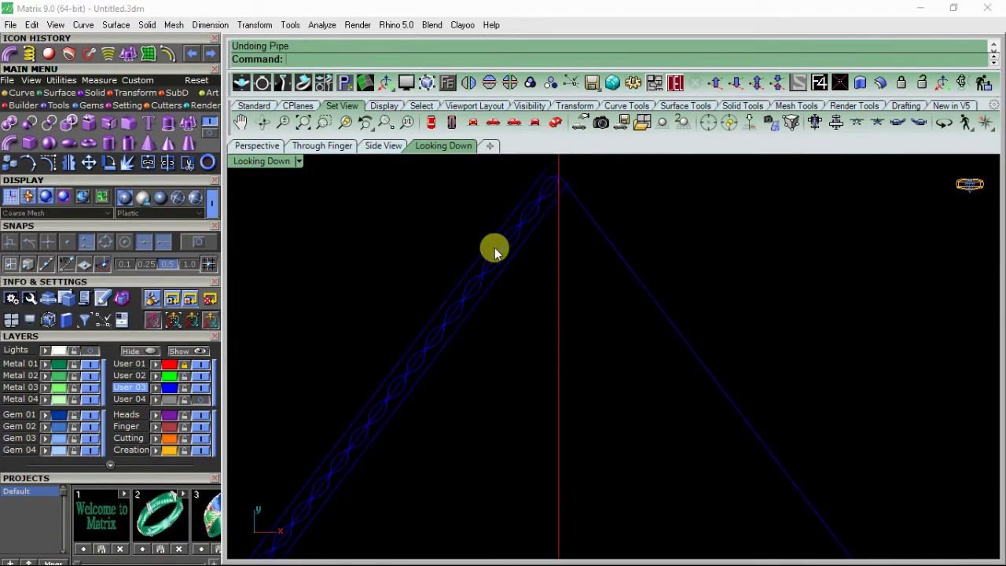
Create a 30-turn helix with a 0.22 radius around the centre curve of the upper-left diamond side
{"action": "left_click", "coordinate": [47, 123]}
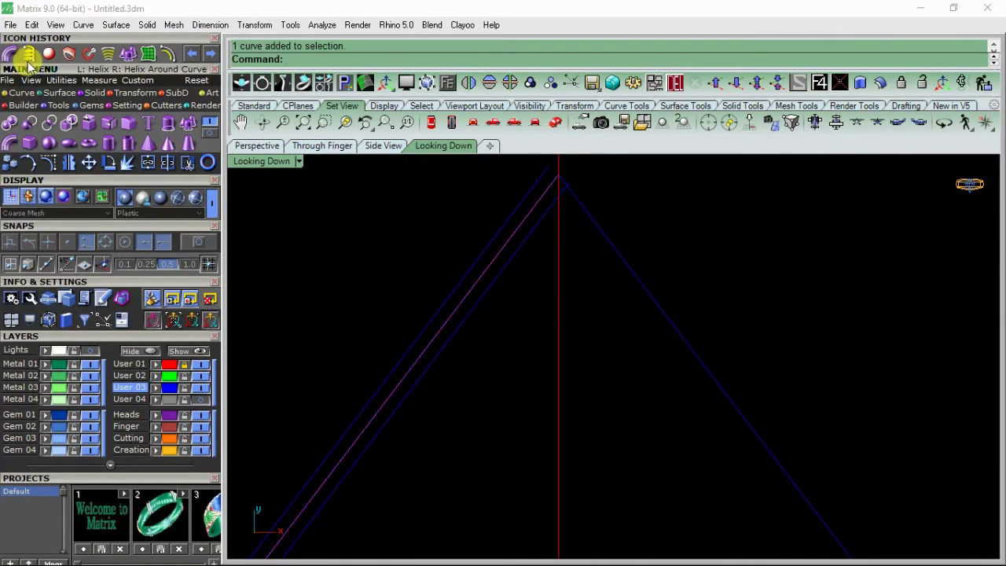
{"action": "left_click", "coordinate": [364, 58]}
{"action": "left_click", "coordinate": [534, 201]}
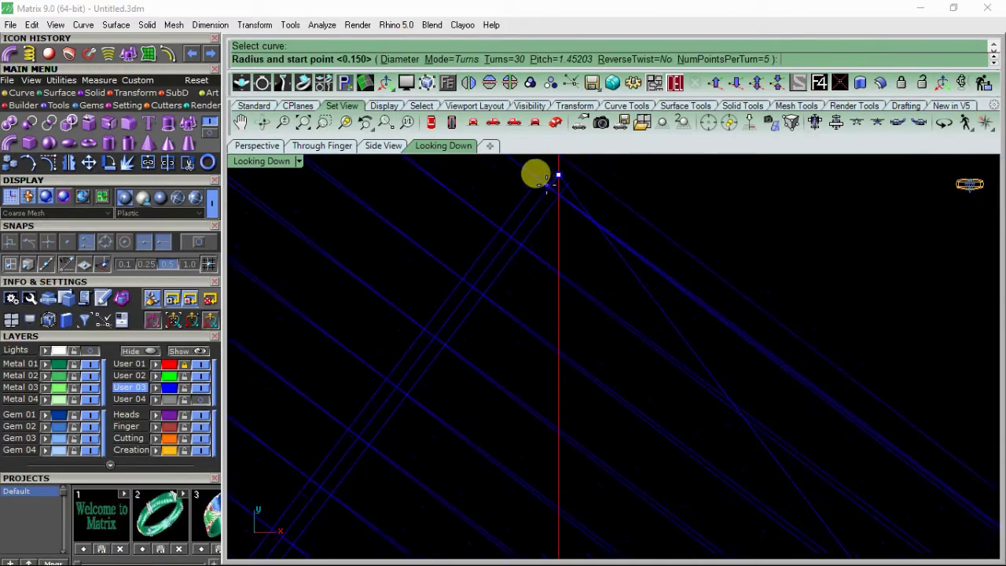
{"action": "type", "text": "22"}
{"action": "key", "text": "Return"}
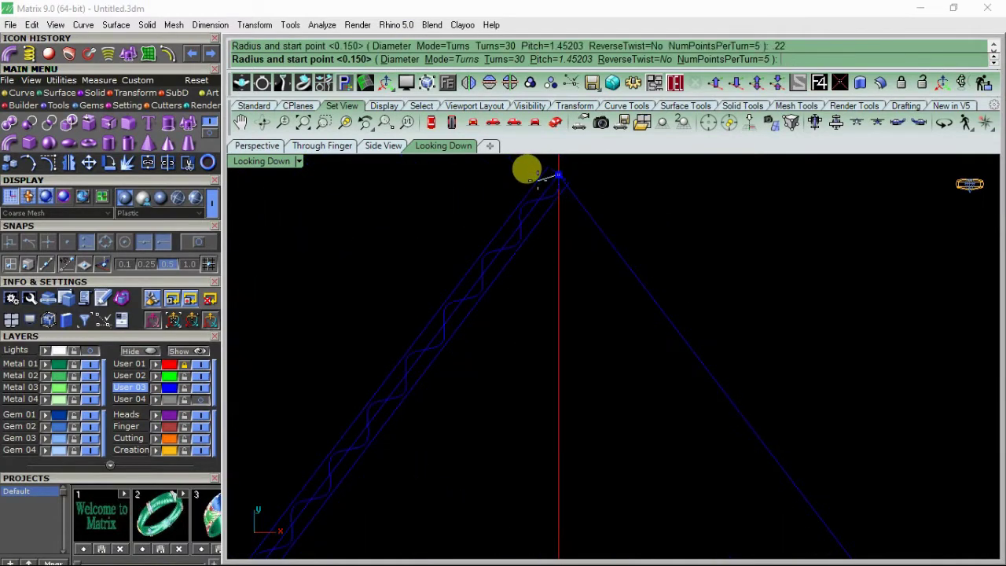
{"action": "left_click", "coordinate": [532, 174]}
Add a second 30-turn, 0.22-radius helix around the same centre curve, starting on the opposite side of the first
{"action": "right_click_drag", "start_coordinate": [567, 197], "coordinate": [507, 266]}
{"action": "right_click", "coordinate": [506, 257]}
{"action": "left_click", "coordinate": [357, 60]}
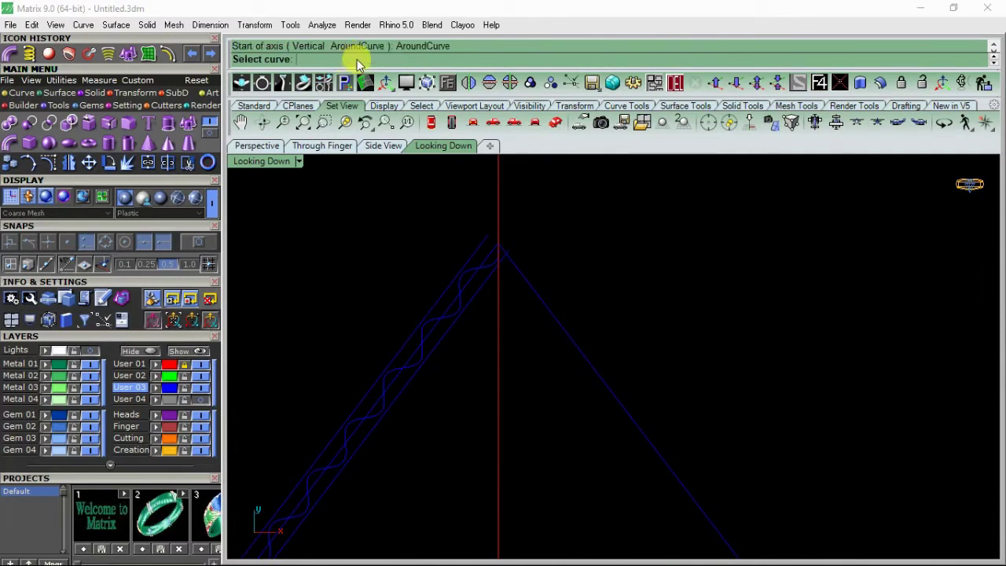
{"action": "scroll", "coordinate": [513, 240], "scroll_direction": "up", "scroll_amount": 8}
{"action": "left_click", "coordinate": [451, 275]}
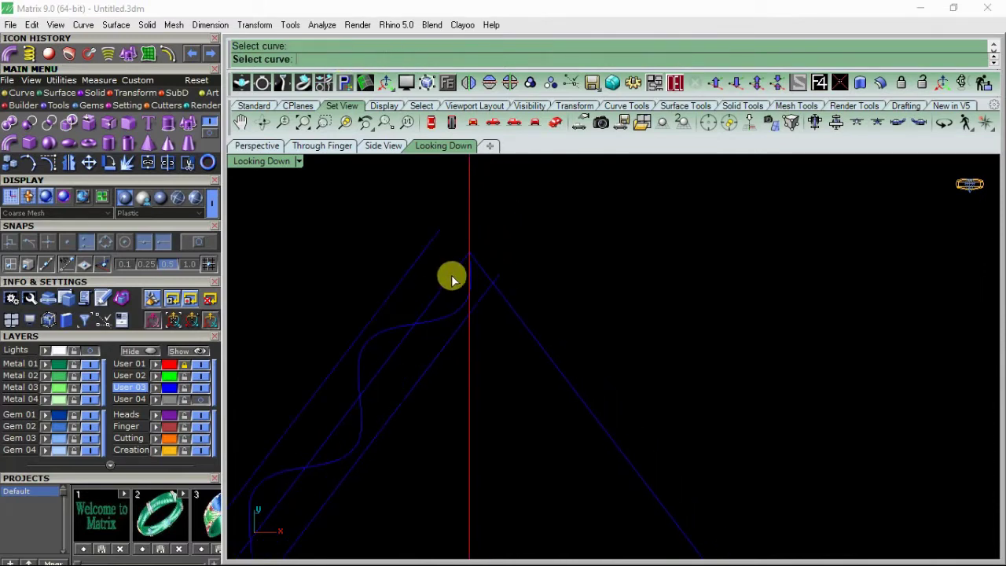
{"action": "left_click", "coordinate": [496, 222]}
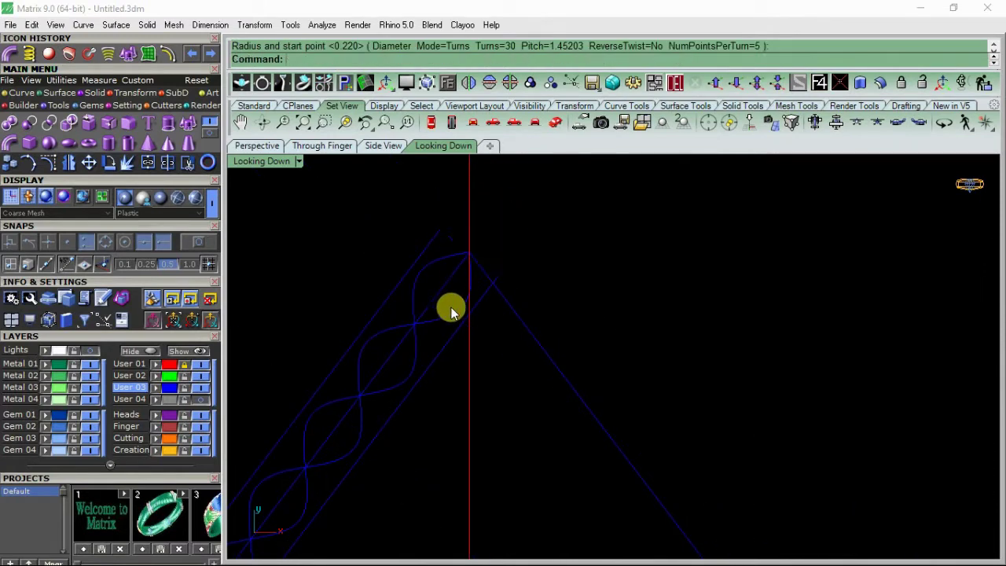
Pipe the two 0.22-radius helices on the upper-left diamond side with a 0.25 radius and flat caps
{"action": "left_click", "coordinate": [11, 54]}
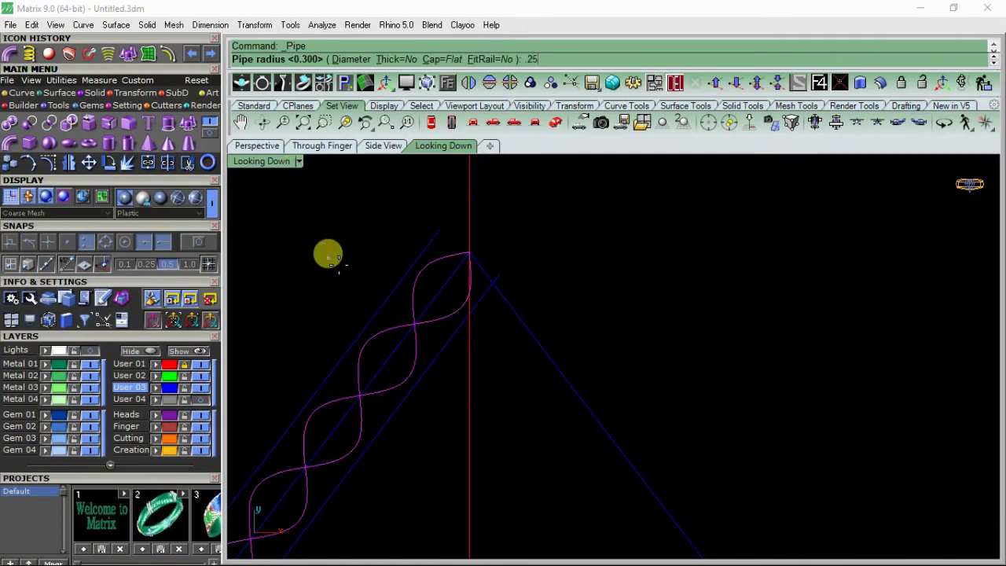
{"action": "key", "text": "Return"}
{"action": "scroll", "coordinate": [548, 222], "scroll_direction": "down", "scroll_amount": 9}
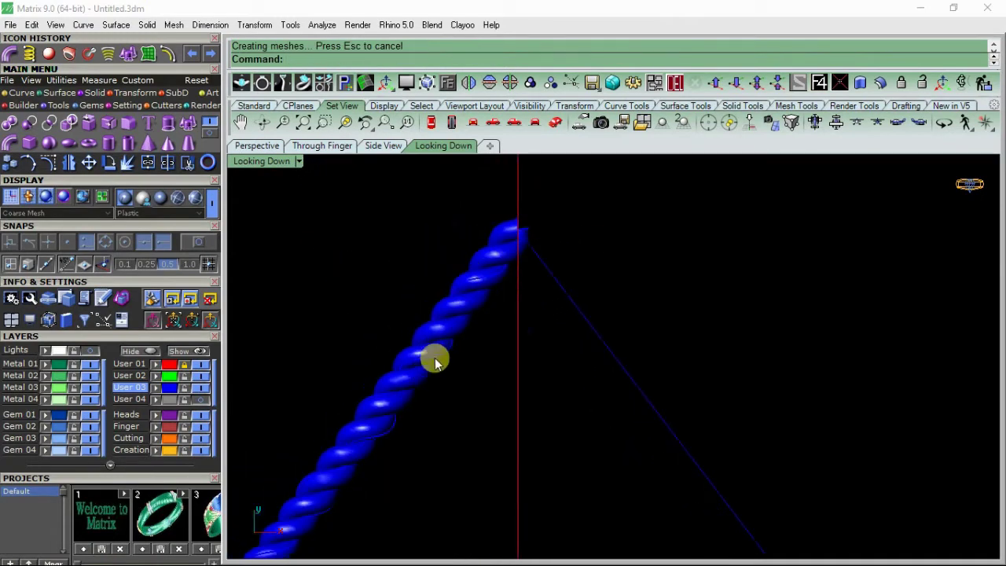
{"action": "scroll", "coordinate": [436, 363], "scroll_direction": "down", "scroll_amount": 9}
{"action": "scroll", "coordinate": [363, 462], "scroll_direction": "up", "scroll_amount": 14}
Try to cap the ends of the two intertwined rope pipes on the upper-left diamond side
{"action": "left_click", "coordinate": [403, 433]}
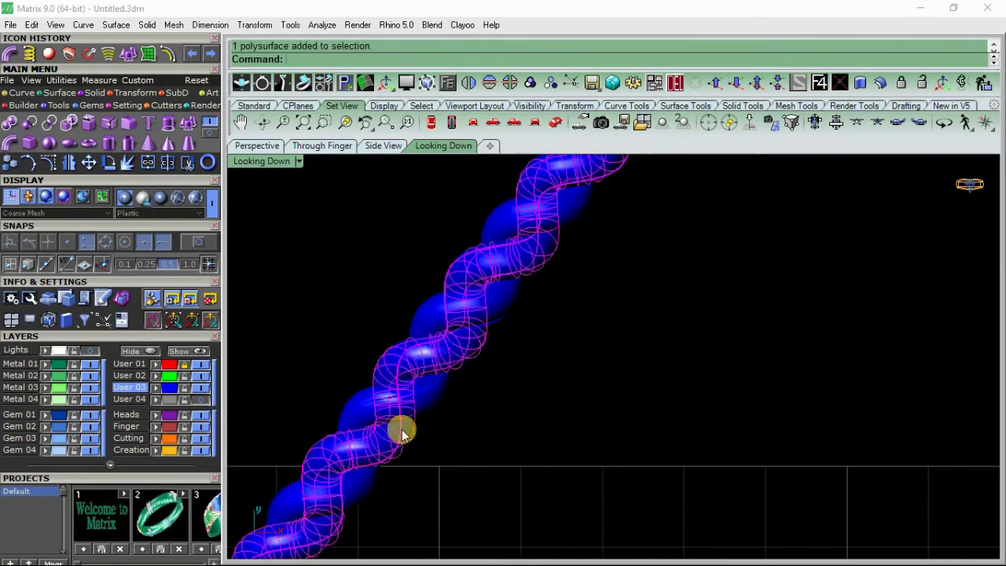
{"action": "left_click", "coordinate": [440, 391], "text": "shift"}
{"action": "left_click", "coordinate": [89, 121]}
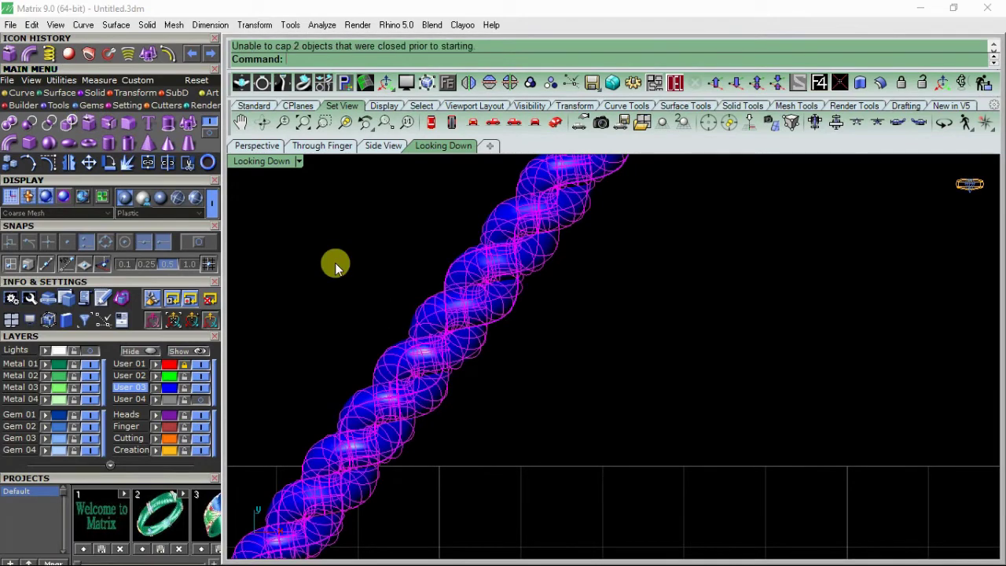
{"action": "scroll", "coordinate": [411, 388], "scroll_direction": "down", "scroll_amount": 13}
{"action": "left_click", "coordinate": [539, 372]}
{"action": "right_click_drag", "start_coordinate": [559, 303], "coordinate": [517, 380]}
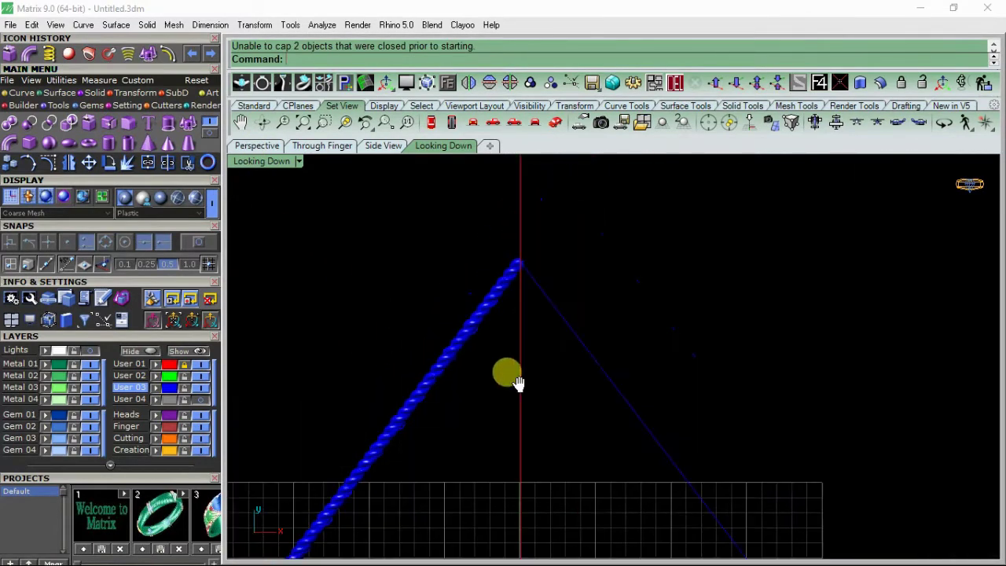
Check the rope ends at the diamond's upper corner and group the two intertwined pipes
{"action": "scroll", "coordinate": [516, 293], "scroll_direction": "up", "scroll_amount": 20}
{"action": "left_click", "coordinate": [503, 285]}
{"action": "left_click", "coordinate": [501, 397], "text": "shift"}
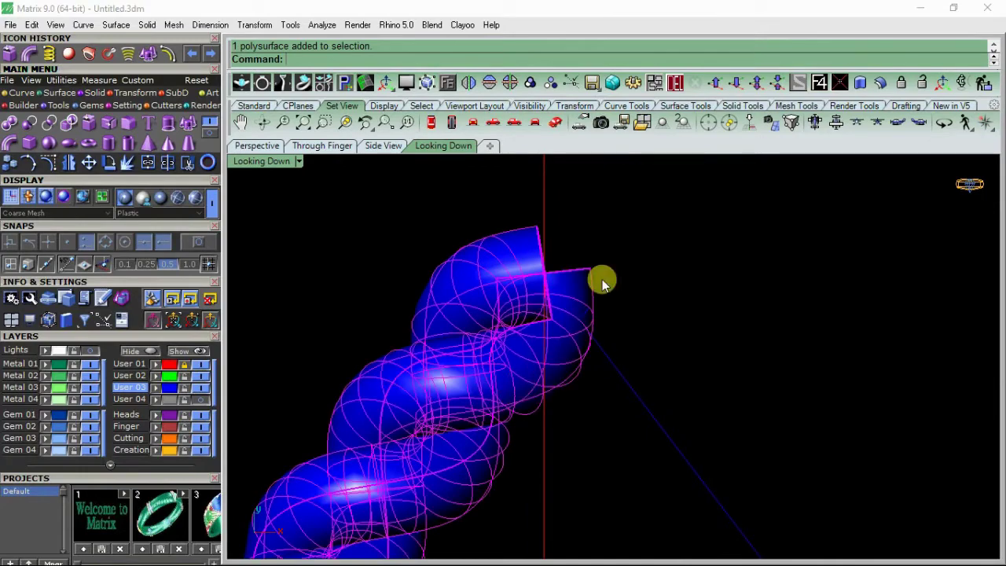
{"action": "left_click", "coordinate": [263, 145]}
{"action": "right_click_drag", "start_coordinate": [417, 286], "coordinate": [527, 337]}
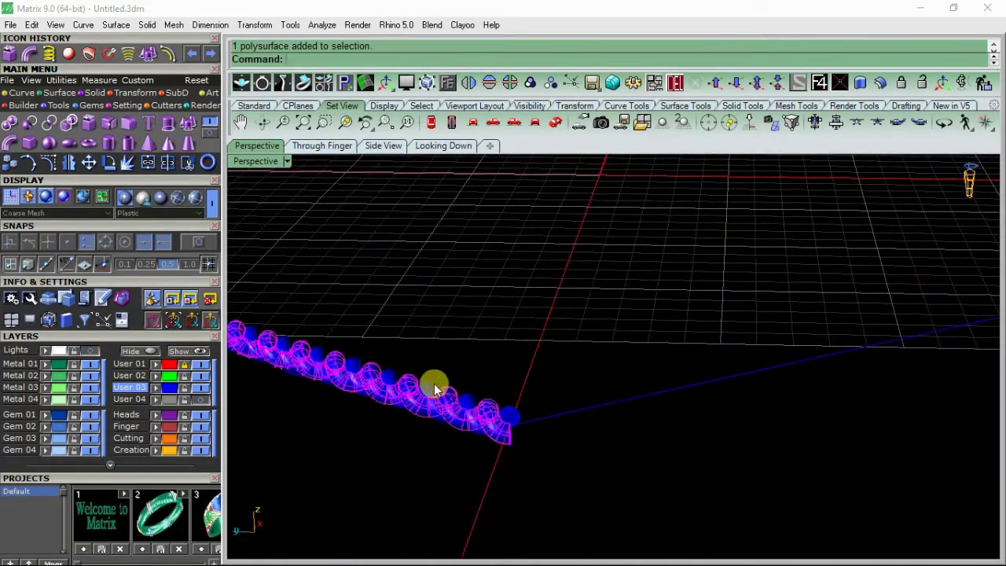
{"action": "scroll", "coordinate": [503, 414], "scroll_direction": "up", "scroll_amount": 3}
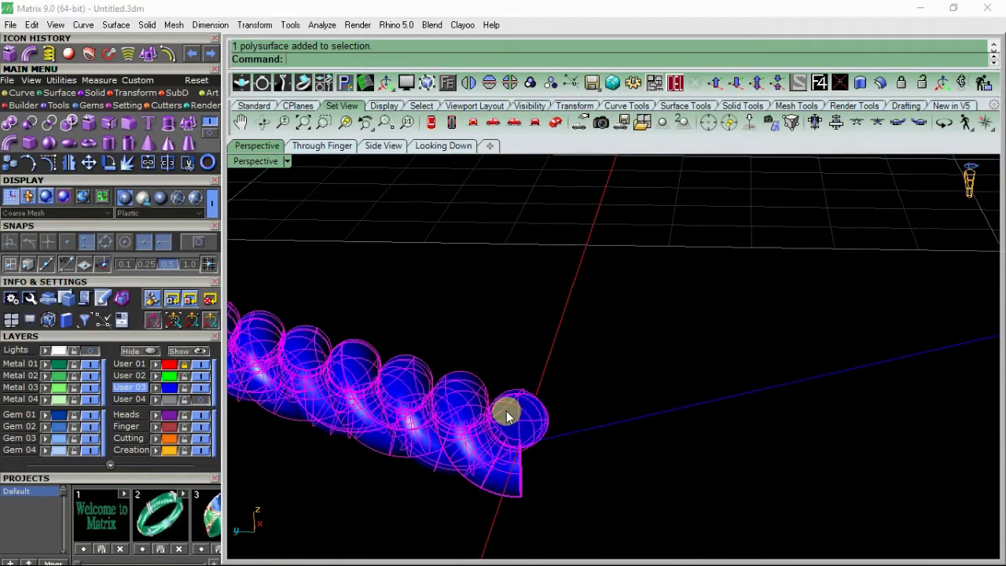
{"action": "left_click", "coordinate": [531, 83]}
Mirror the grouped upper-left rope across both axes to cover all four diamond sides, and clear the selection
{"action": "left_click", "coordinate": [446, 145]}
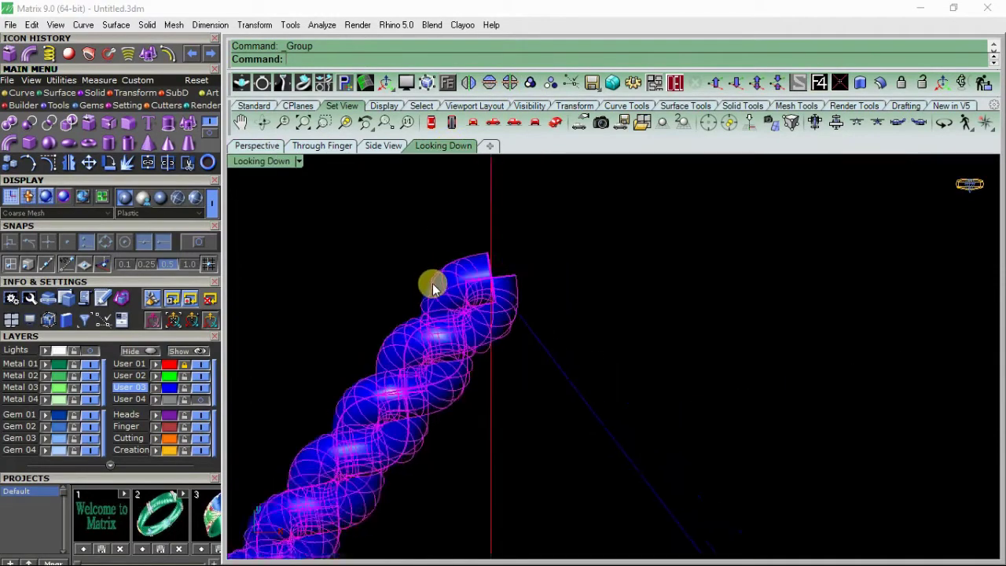
{"action": "left_click", "coordinate": [510, 84]}
{"action": "left_click", "coordinate": [462, 195]}
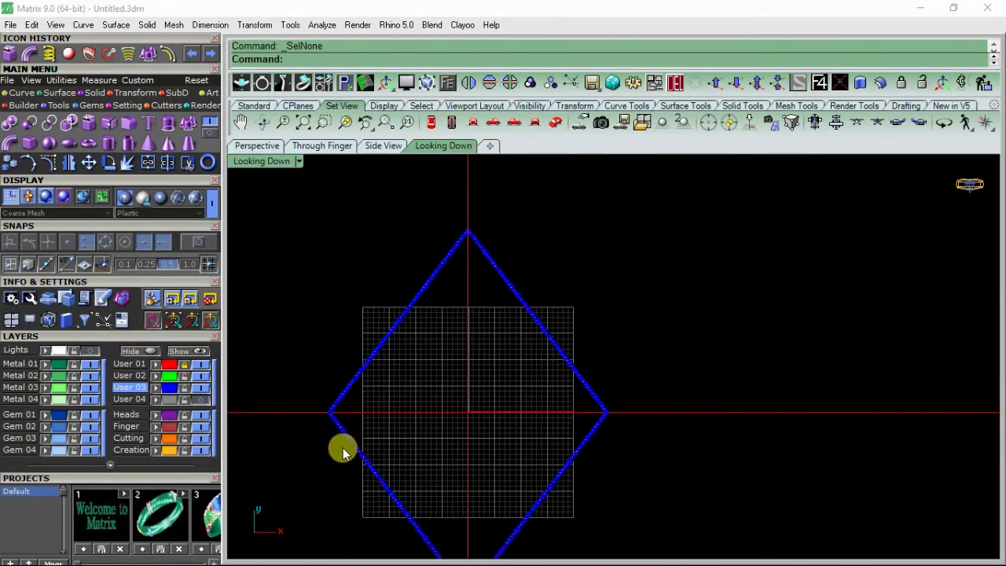
Select the rope pairs on all four diamond sides and combine them into one group
{"action": "scroll", "coordinate": [343, 447], "scroll_direction": "up", "scroll_amount": 7}
{"action": "left_click", "coordinate": [349, 402]}
{"action": "left_click", "coordinate": [307, 273], "text": "shift"}
{"action": "scroll", "coordinate": [305, 371], "scroll_direction": "down", "scroll_amount": 6}
{"action": "scroll", "coordinate": [658, 366], "scroll_direction": "up", "scroll_amount": 3}
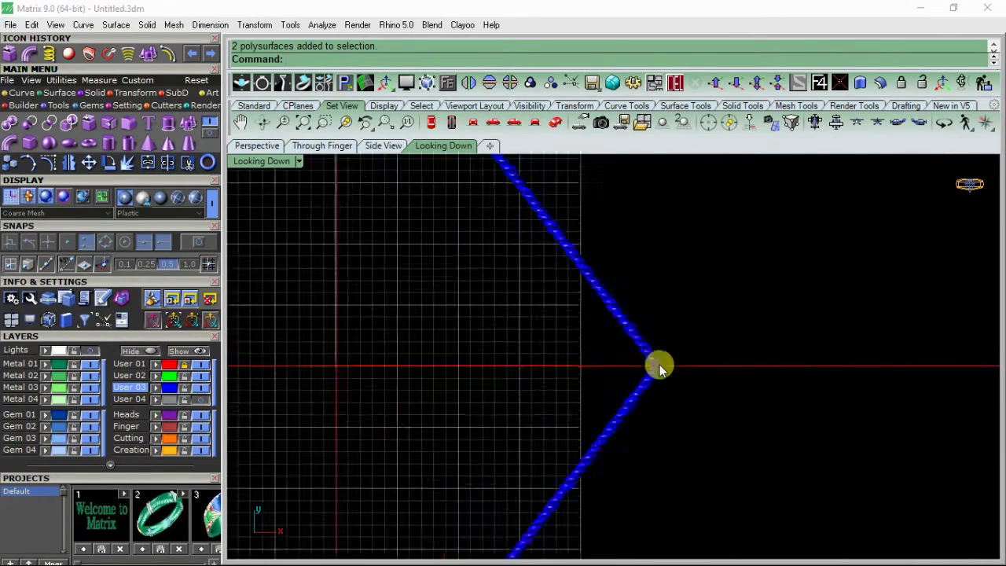
{"action": "scroll", "coordinate": [658, 365], "scroll_direction": "up", "scroll_amount": 6}
{"action": "left_click", "coordinate": [639, 353], "text": "shift"}
{"action": "left_click", "coordinate": [630, 430], "text": "shift"}
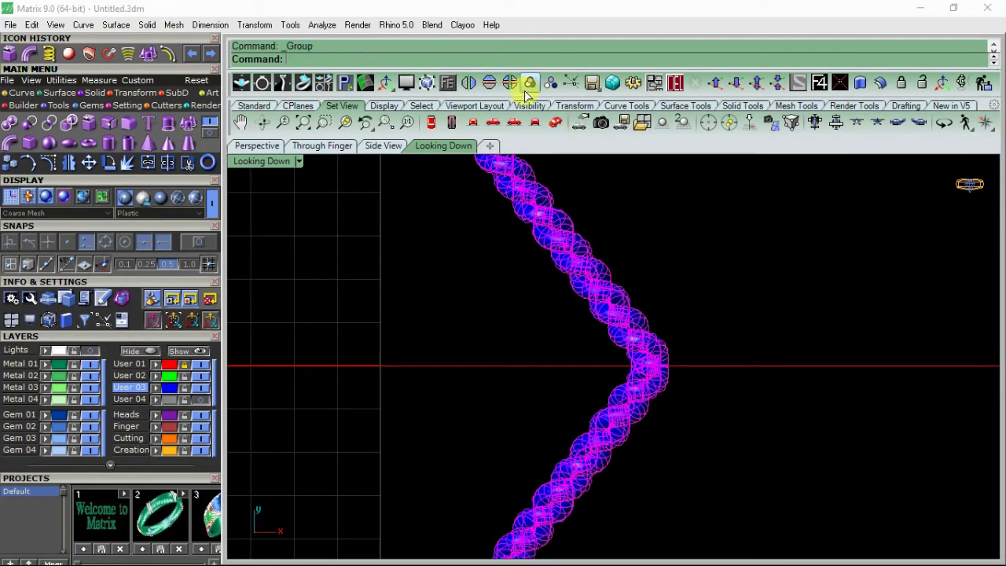
Raise the grouped ropes vertically so they rest on the top face of the diamond base, checking the contact up close
{"action": "left_click", "coordinate": [274, 147]}
{"action": "scroll", "coordinate": [626, 287], "scroll_direction": "down", "scroll_amount": 6}
{"action": "right_click_drag", "start_coordinate": [536, 330], "coordinate": [673, 322]}
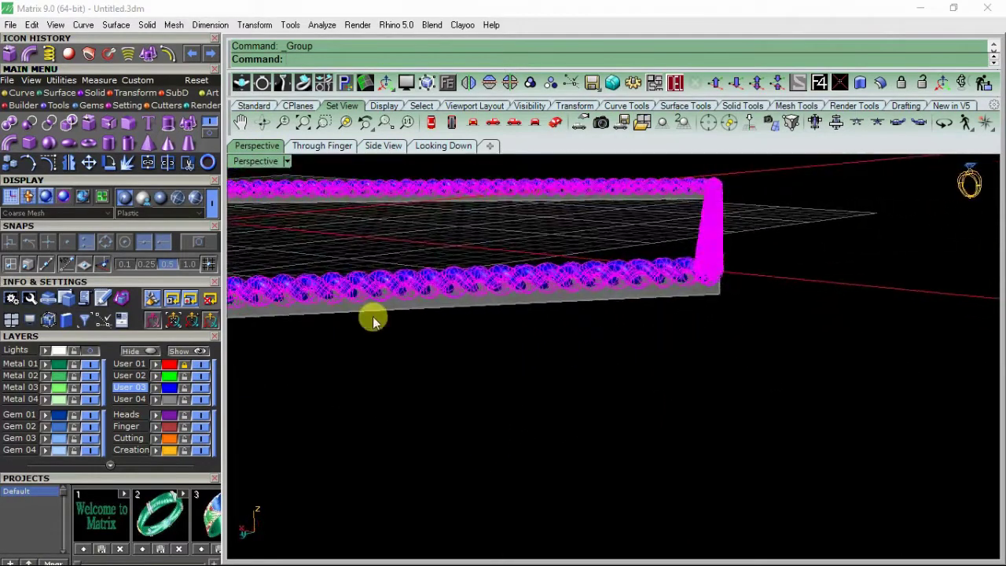
{"action": "right_click_drag", "start_coordinate": [373, 321], "coordinate": [409, 315]}
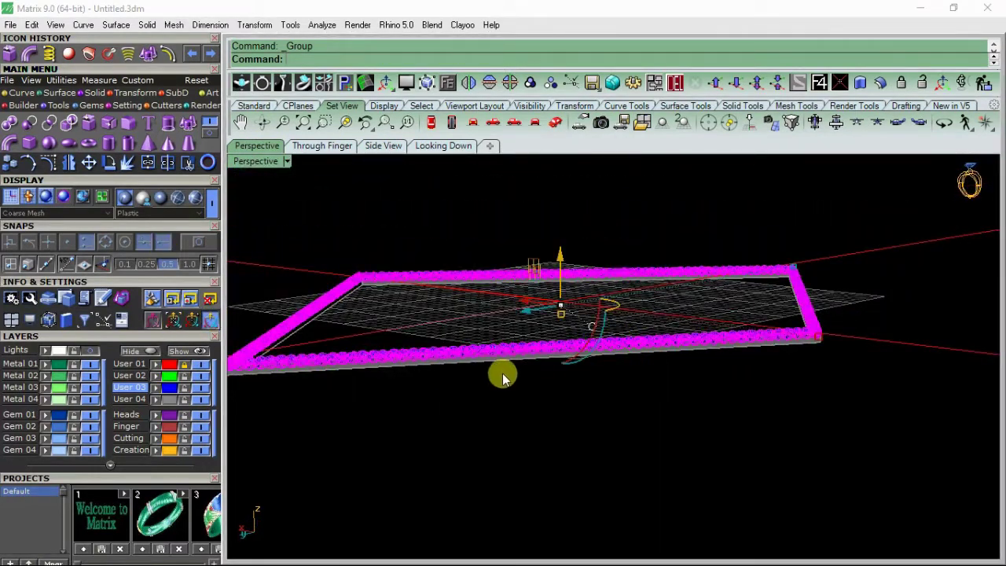
{"action": "scroll", "coordinate": [565, 323], "scroll_direction": "up", "scroll_amount": 5}
{"action": "left_click_drag", "start_coordinate": [550, 234], "coordinate": [543, 218]}
{"action": "left_click", "coordinate": [370, 322]}
{"action": "right_click_drag", "start_coordinate": [370, 323], "coordinate": [400, 399]}
{"action": "scroll", "coordinate": [399, 399], "scroll_direction": "up", "scroll_amount": 3}
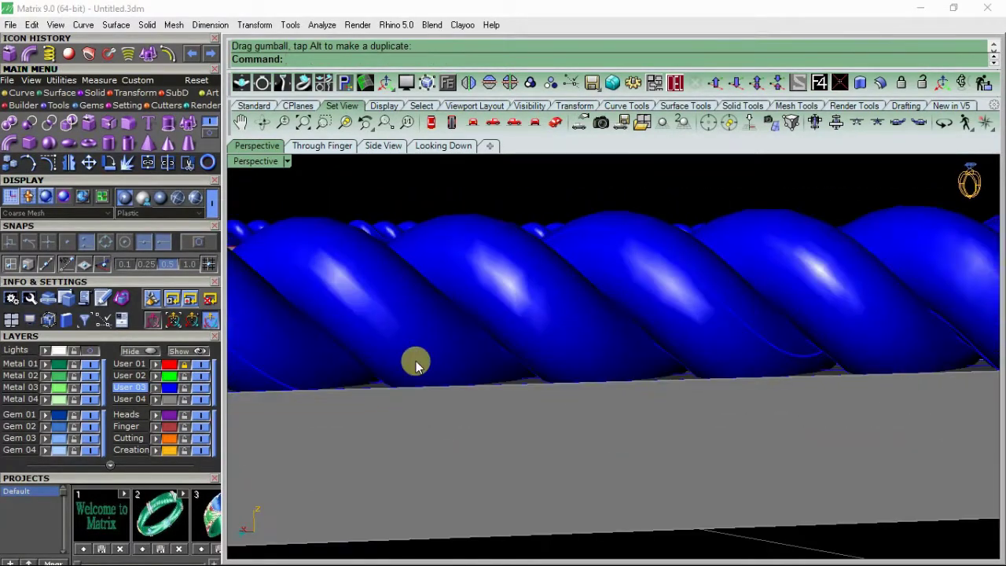
{"action": "left_click", "coordinate": [420, 386]}
{"action": "left_click", "coordinate": [462, 413]}
{"action": "scroll", "coordinate": [438, 389], "scroll_direction": "down", "scroll_amount": 10}
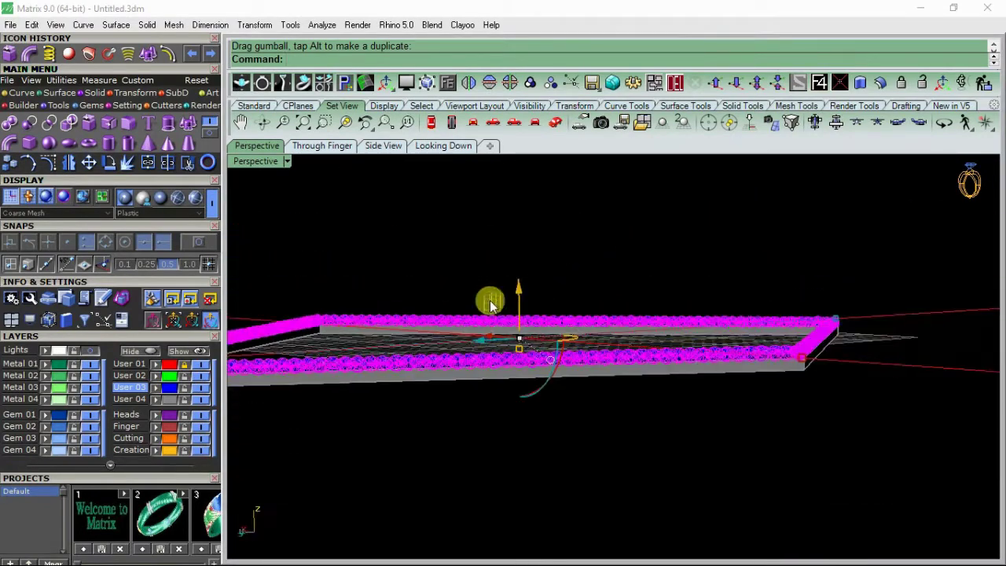
Group the ropes, base and curves together and assign them to the grey User 04 layer
{"action": "right_click_drag", "start_coordinate": [490, 300], "coordinate": [479, 395]}
{"action": "scroll", "coordinate": [476, 393], "scroll_direction": "down", "scroll_amount": 5}
{"action": "left_click", "coordinate": [462, 370]}
{"action": "key", "text": "ctrl+a"}
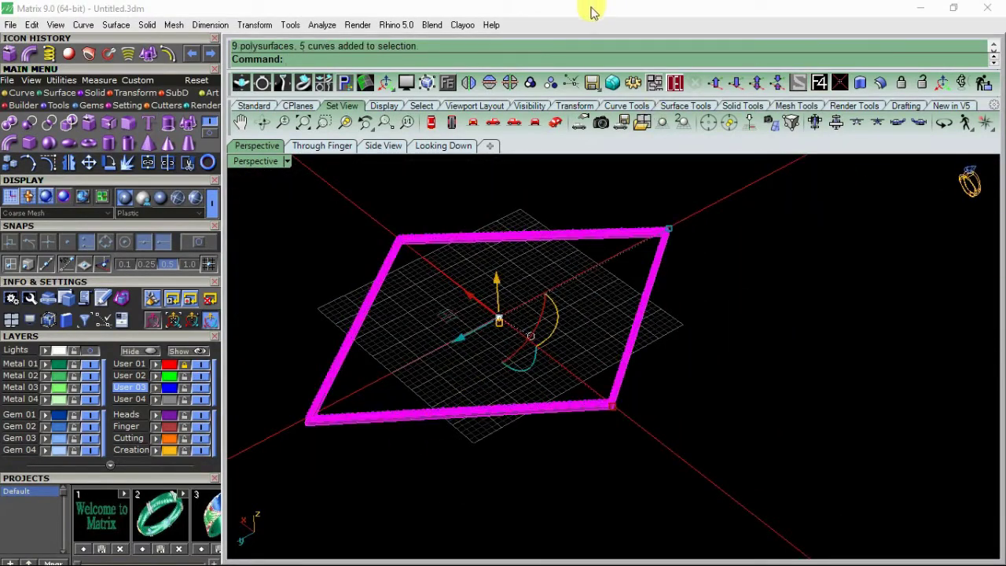
{"action": "left_click", "coordinate": [530, 82]}
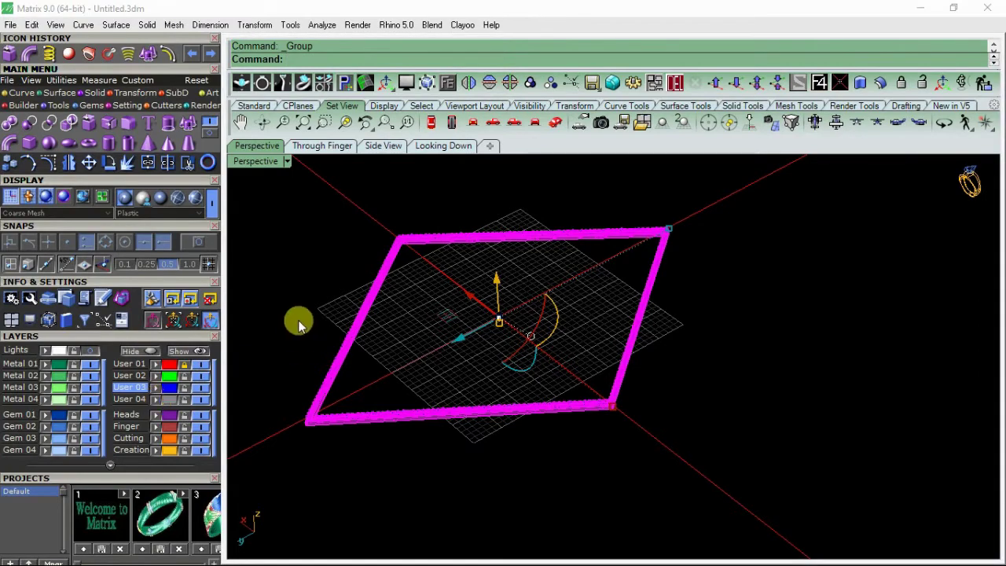
{"action": "left_click", "coordinate": [298, 321]}
{"action": "right_click_drag", "start_coordinate": [341, 343], "coordinate": [442, 411], "text": "shift"}
{"action": "scroll", "coordinate": [442, 411], "scroll_direction": "up", "scroll_amount": 2}
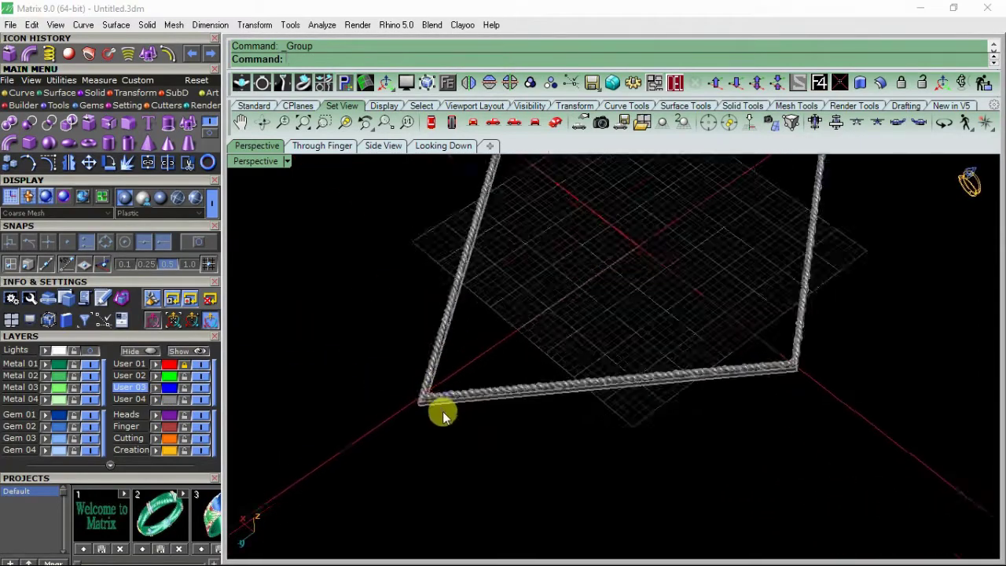
Ungroup the combined frame so the ropes and the base can be selected separately
{"action": "scroll", "coordinate": [442, 410], "scroll_direction": "up", "scroll_amount": 2}
{"action": "left_click", "coordinate": [386, 353]}
{"action": "scroll", "coordinate": [477, 304], "scroll_direction": "up", "scroll_amount": 1}
{"action": "left_click", "coordinate": [550, 83]}
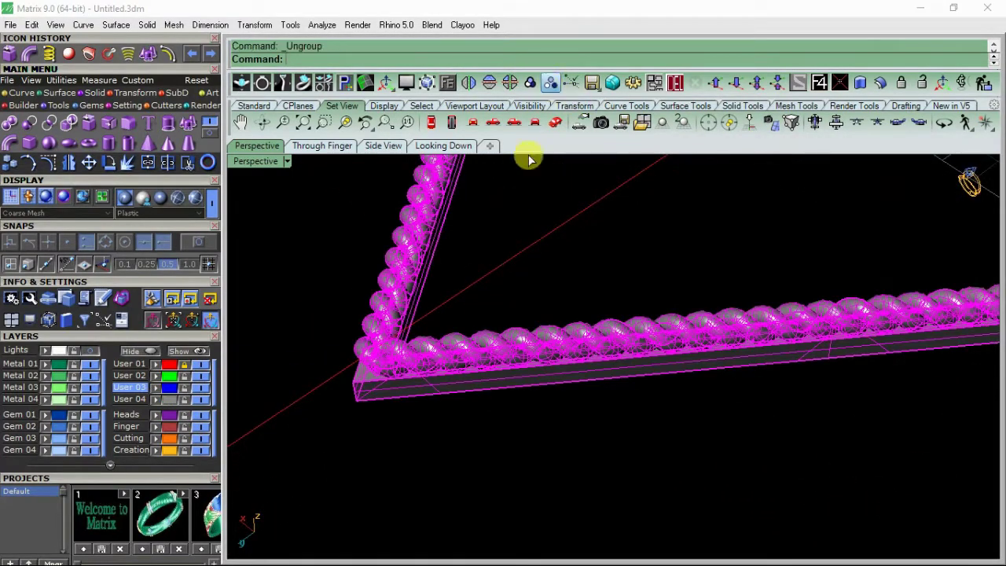
{"action": "left_click", "coordinate": [487, 197]}
Try lowering the diamond base away from the ropes, inspect the gap, and undo the move
{"action": "left_click", "coordinate": [380, 395]}
{"action": "right_click_drag", "start_coordinate": [379, 396], "coordinate": [320, 326]}
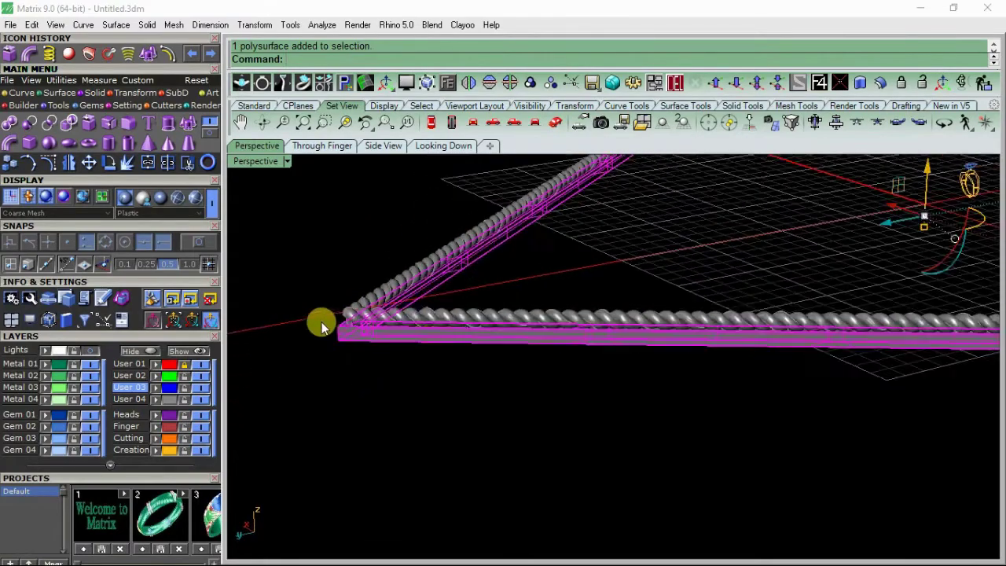
{"action": "right_click_drag", "start_coordinate": [879, 228], "coordinate": [746, 254]}
{"action": "left_click_drag", "start_coordinate": [750, 233], "coordinate": [751, 258]}
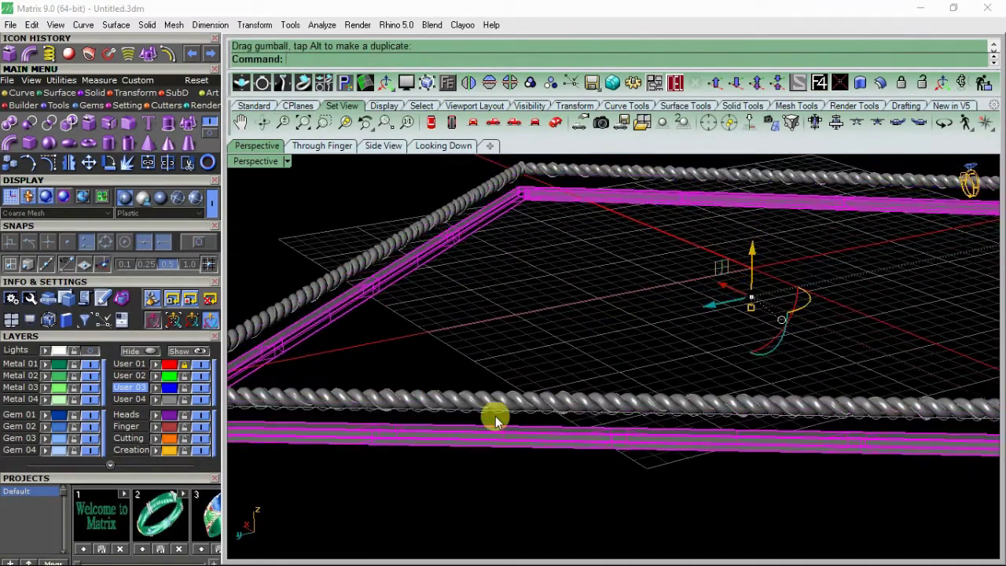
{"action": "scroll", "coordinate": [512, 445], "scroll_direction": "up", "scroll_amount": 5}
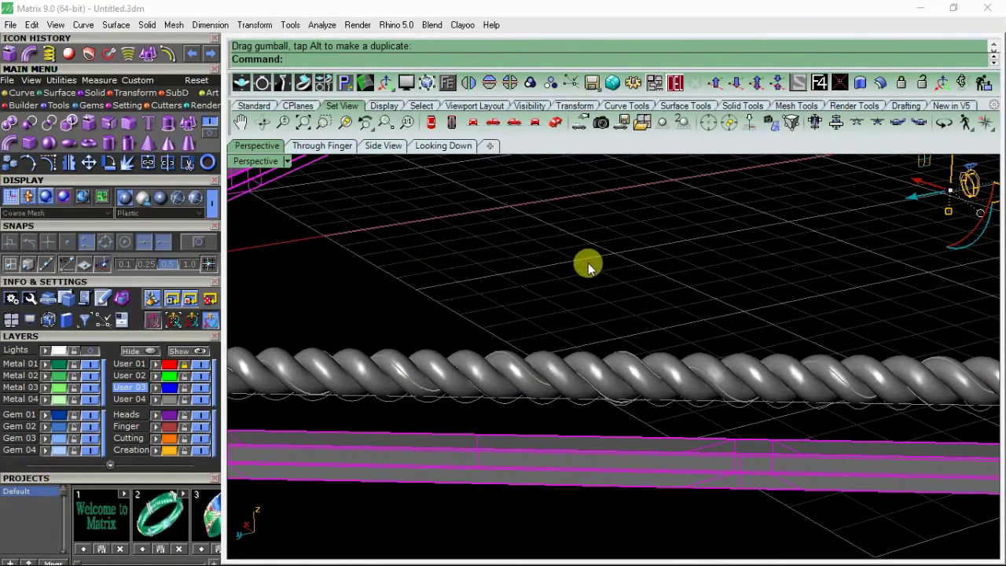
{"action": "key", "text": "ctrl+z"}
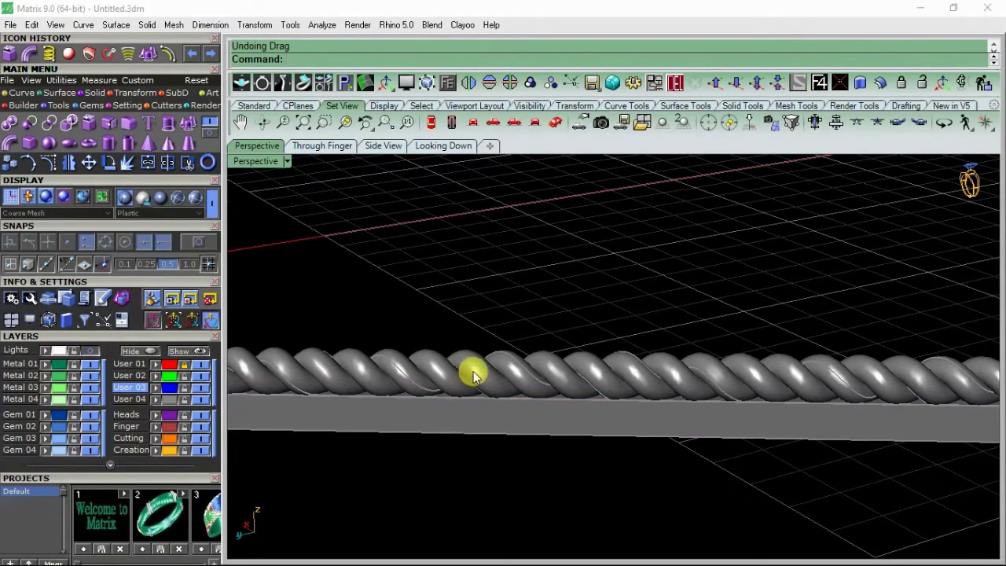
Try the Heads layer on the rope group, and settle on the Finger layer for it
{"action": "left_click", "coordinate": [469, 370]}
{"action": "left_click", "coordinate": [156, 416]}
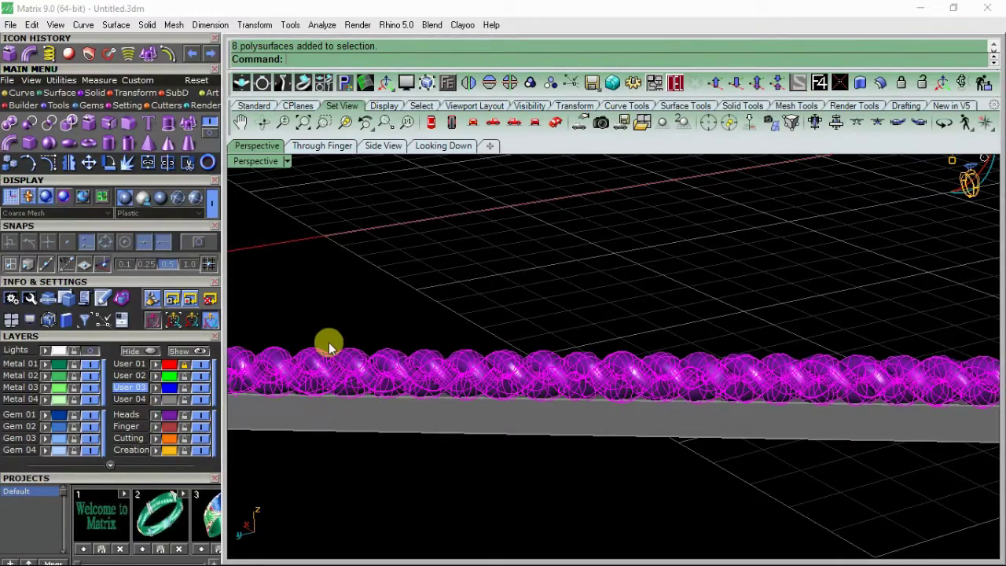
{"action": "left_click", "coordinate": [346, 317]}
{"action": "left_click", "coordinate": [408, 371]}
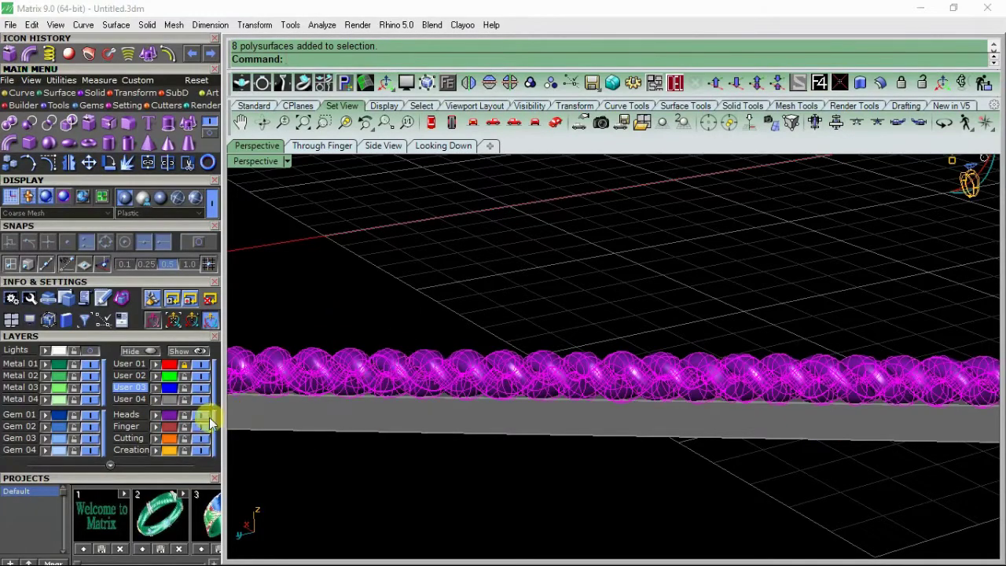
{"action": "left_click", "coordinate": [158, 427]}
{"action": "left_click", "coordinate": [309, 448]}
Select the ropes, base and curves of the frame and group them again
{"action": "key", "text": "ctrl+a"}
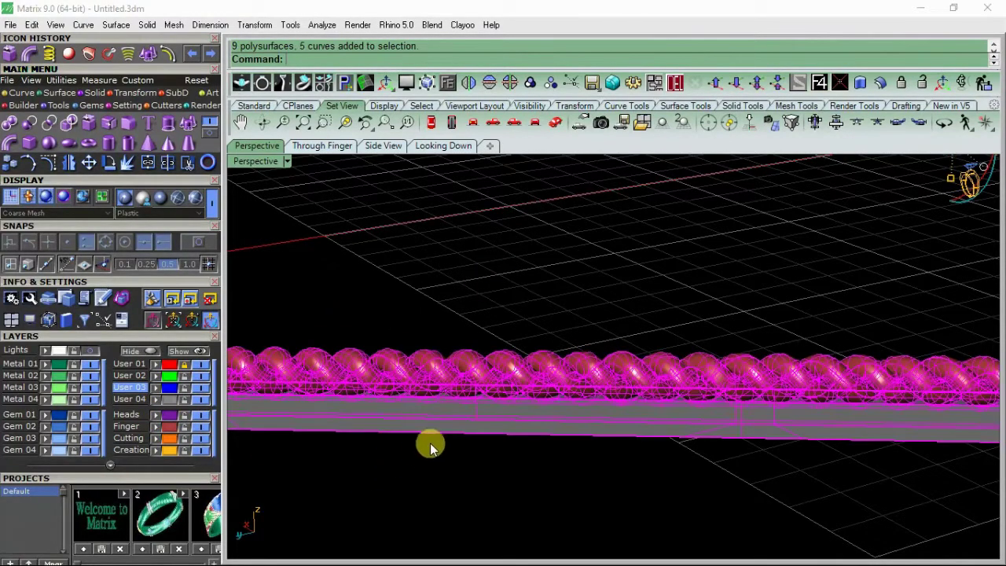
{"action": "scroll", "coordinate": [430, 442], "scroll_direction": "down", "scroll_amount": 10}
{"action": "left_click", "coordinate": [529, 85]}
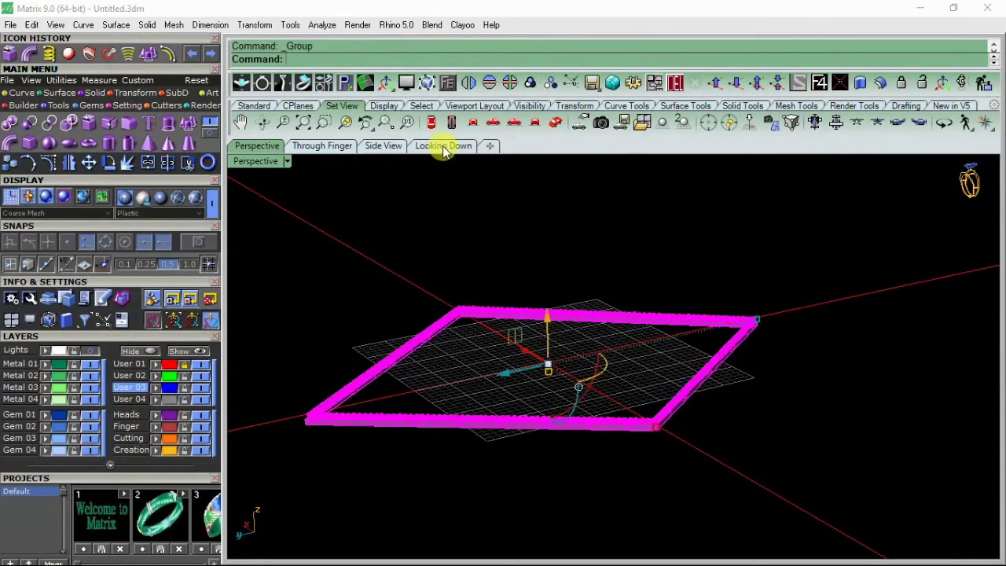
Return to the top-down view and save the model as "round 5" in the Matrix file format
{"action": "left_click", "coordinate": [442, 145]}
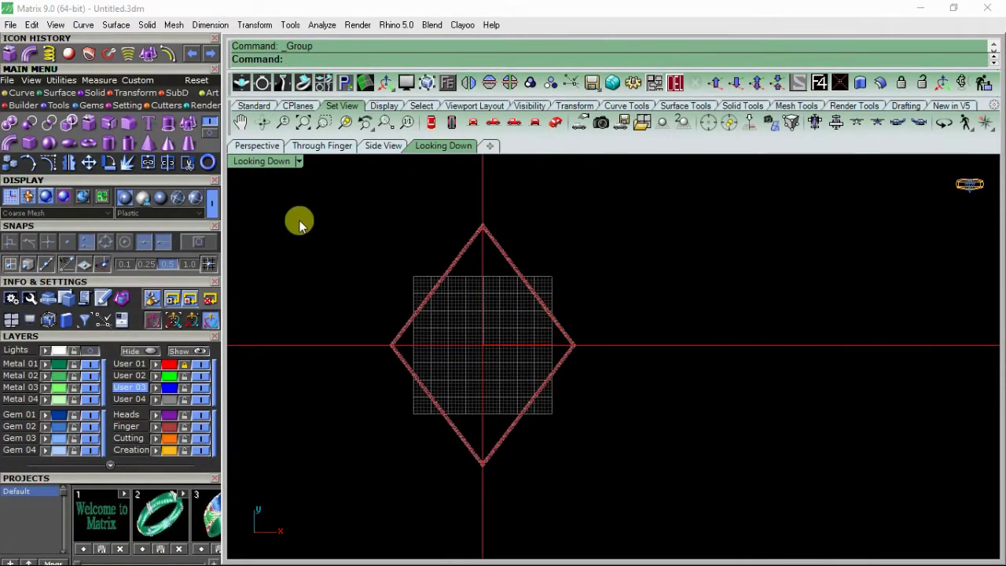
{"action": "left_click", "coordinate": [11, 27]}
{"action": "left_click", "coordinate": [66, 114]}
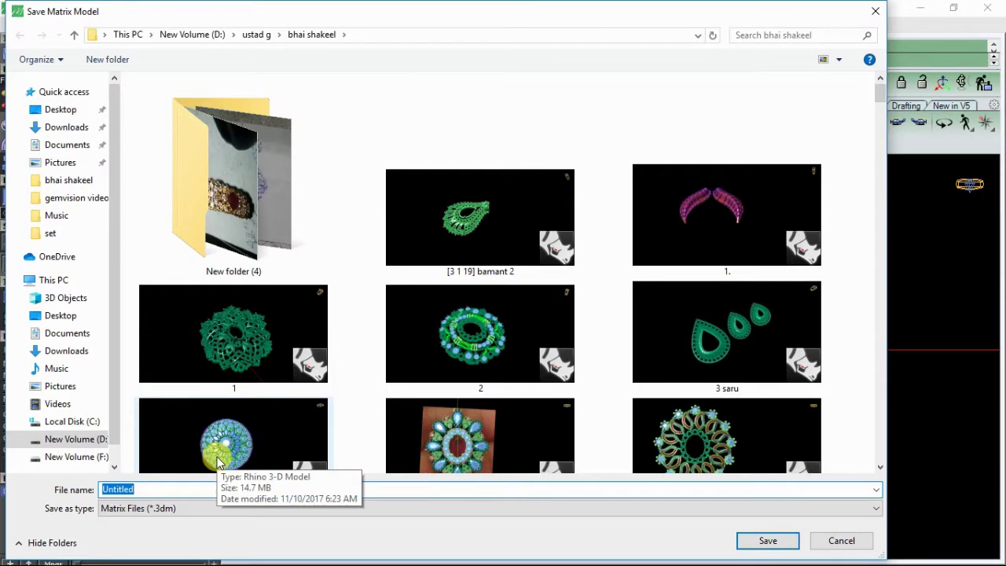
{"action": "type", "text": "round"}
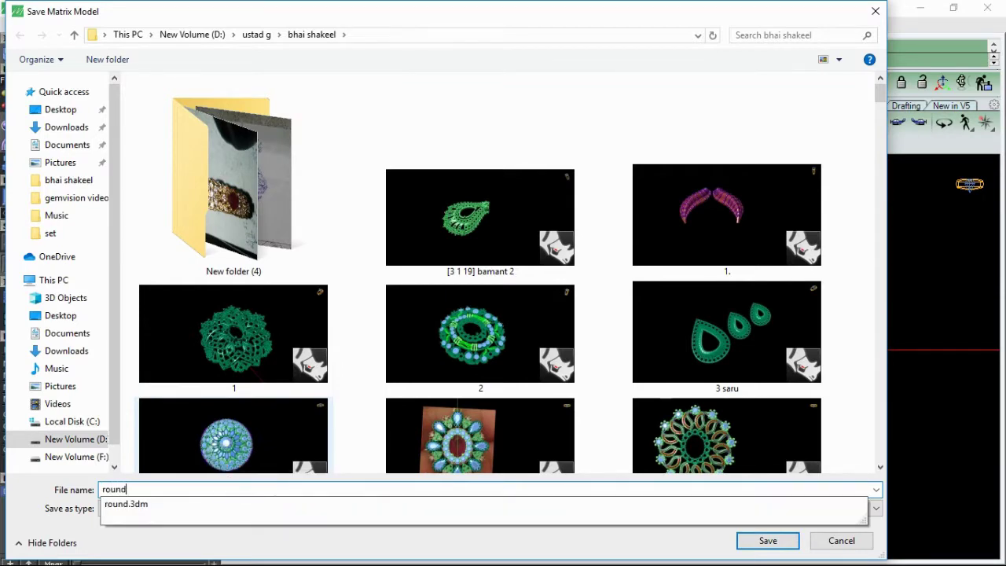
{"action": "type", "text": " 5"}
{"action": "key", "text": "Return"}
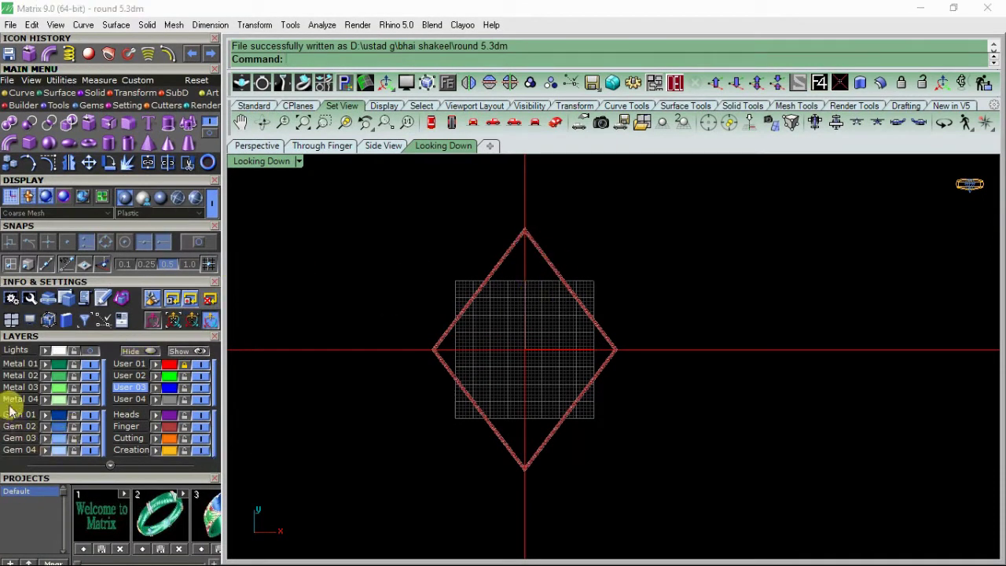
Show the Lights layer holding the reference sketch and lock it
{"action": "left_click", "coordinate": [73, 351]}
{"action": "scroll", "coordinate": [595, 276], "scroll_direction": "up", "scroll_amount": 5}
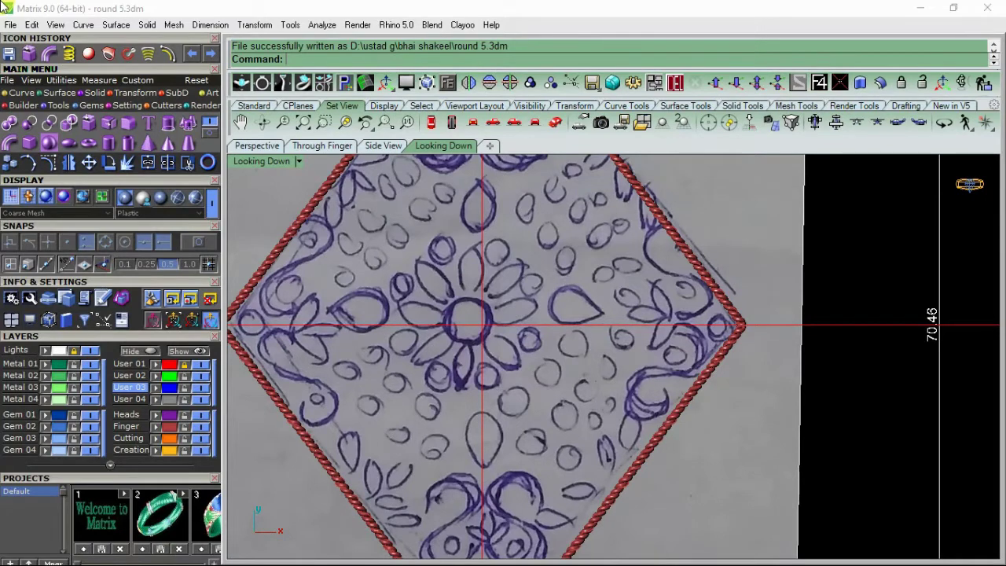
Draw a 16 mm diameter circle centred on the origin around the sketched central flower
{"action": "left_click", "coordinate": [19, 93]}
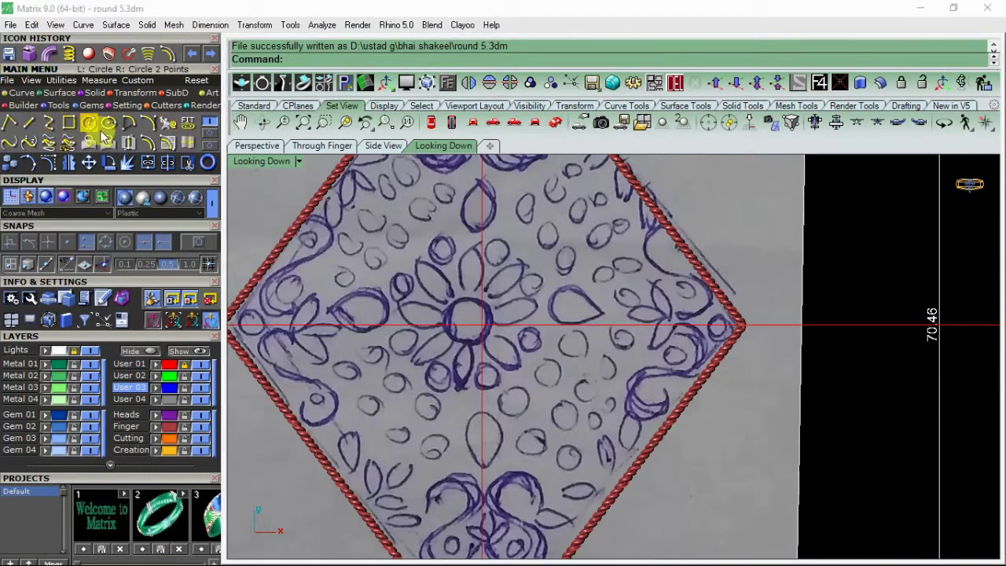
{"action": "left_click", "coordinate": [89, 126]}
{"action": "scroll", "coordinate": [460, 307], "scroll_direction": "down", "scroll_amount": 3}
{"action": "left_click", "coordinate": [475, 323]}
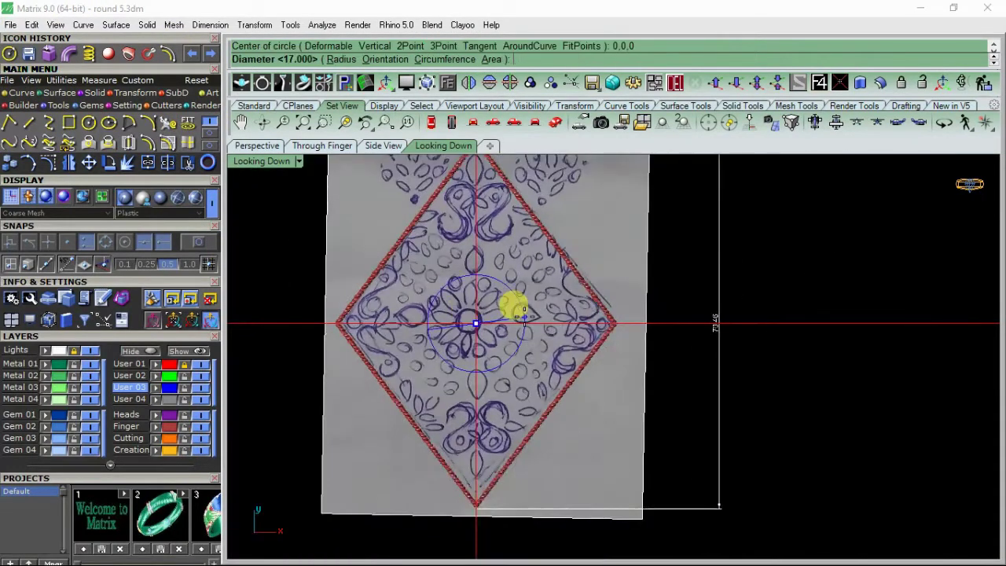
{"action": "key", "text": "Return"}
{"action": "scroll", "coordinate": [483, 295], "scroll_direction": "up", "scroll_amount": 8}
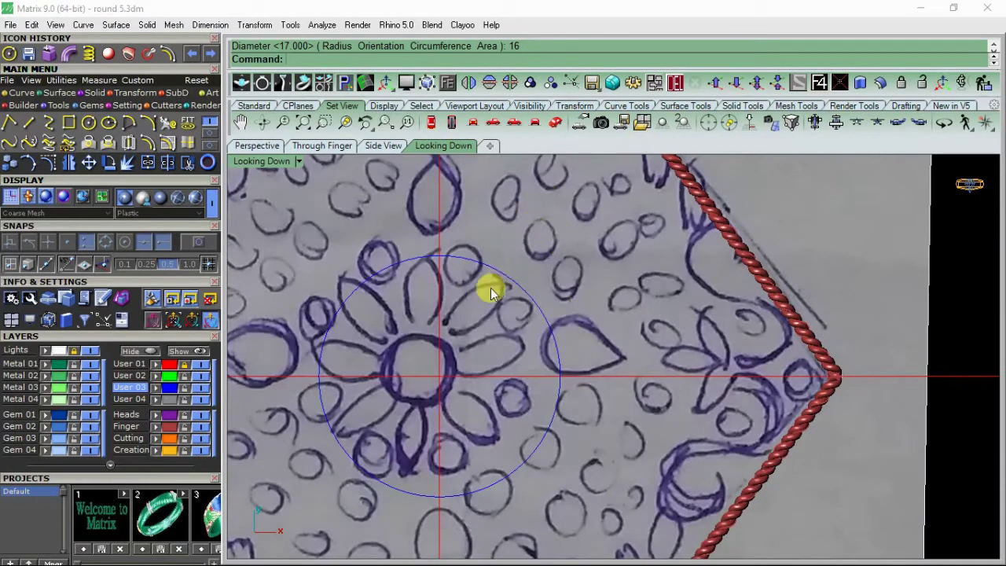
{"action": "right_click_drag", "start_coordinate": [491, 290], "coordinate": [473, 315]}
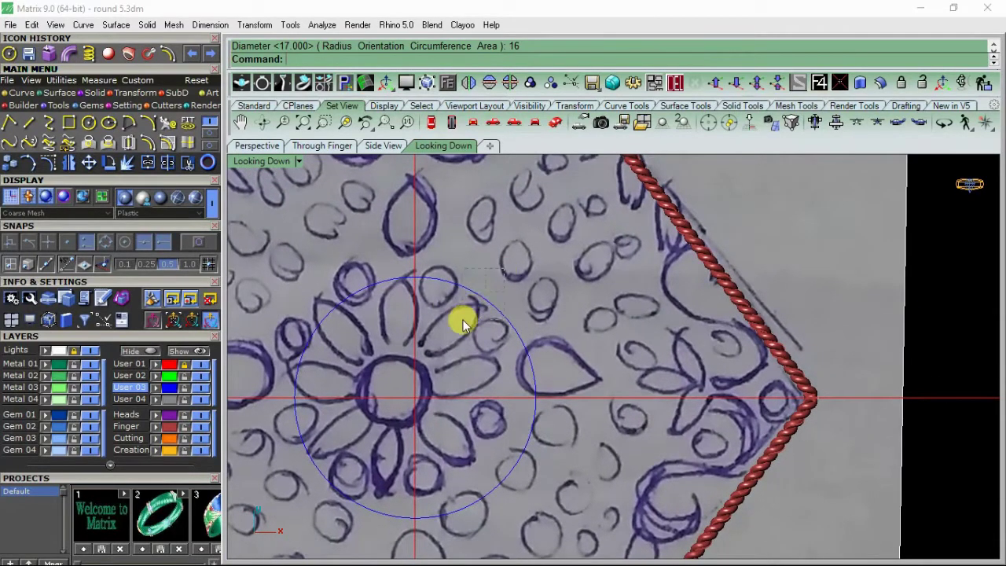
{"action": "key", "text": "Return"}
Load a 4 × 2 mm marquise diamond at the centre and move it up against the inside top of the circle
{"action": "left_click", "coordinate": [86, 105]}
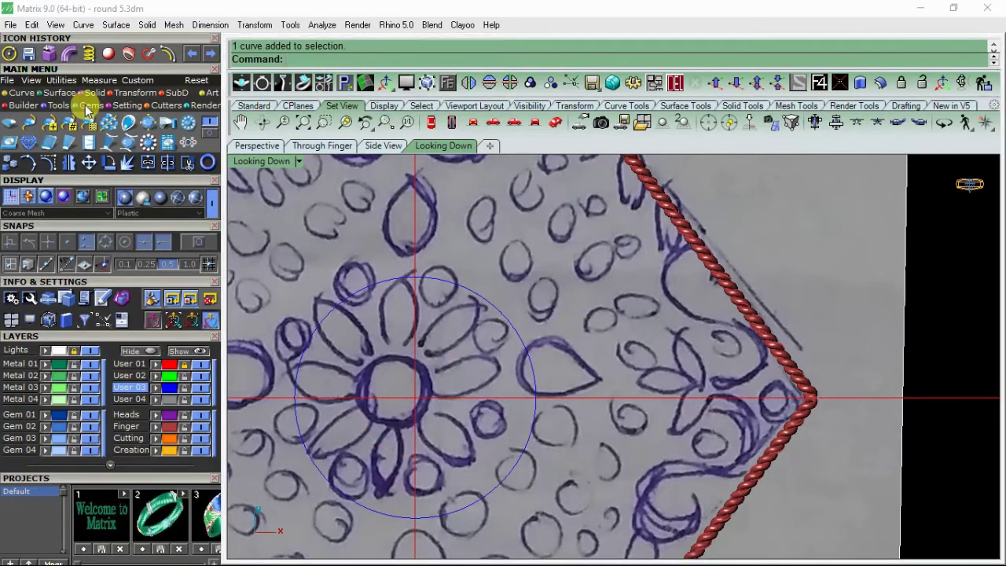
{"action": "left_click", "coordinate": [17, 126]}
{"action": "left_click", "coordinate": [101, 336]}
{"action": "left_click", "coordinate": [100, 346]}
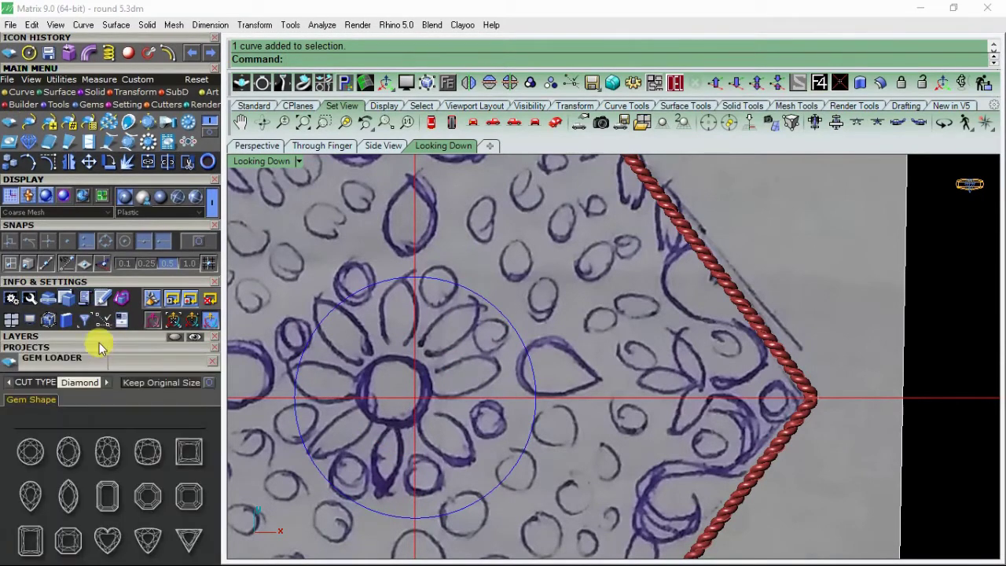
{"action": "scroll", "coordinate": [100, 346], "scroll_direction": "down", "scroll_amount": 3}
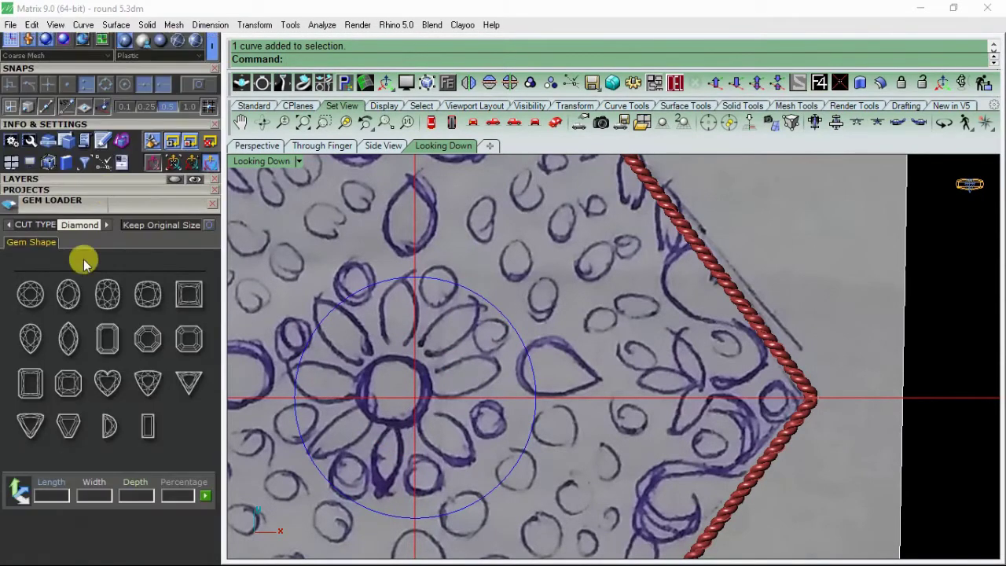
{"action": "left_click", "coordinate": [70, 339]}
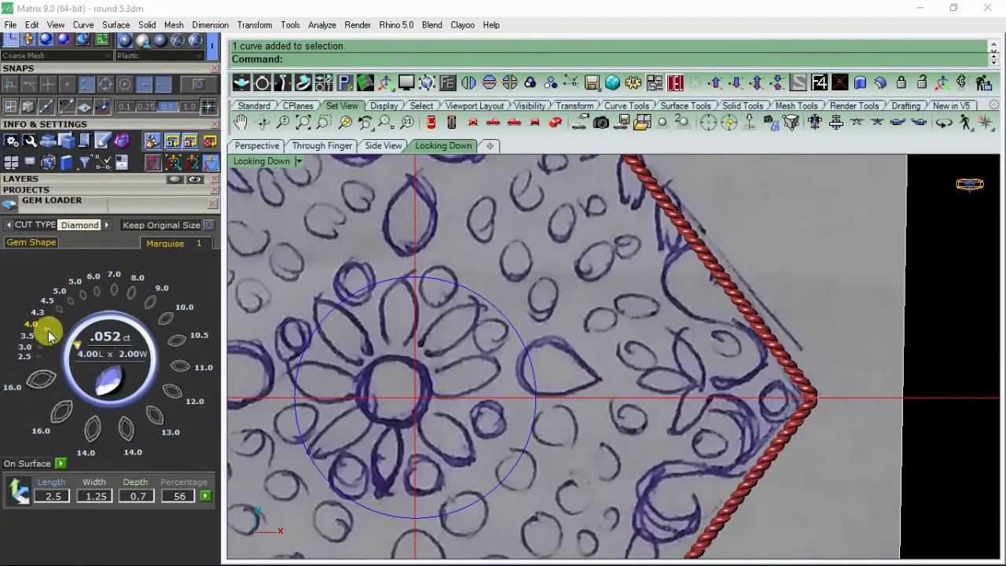
{"action": "left_click", "coordinate": [415, 399]}
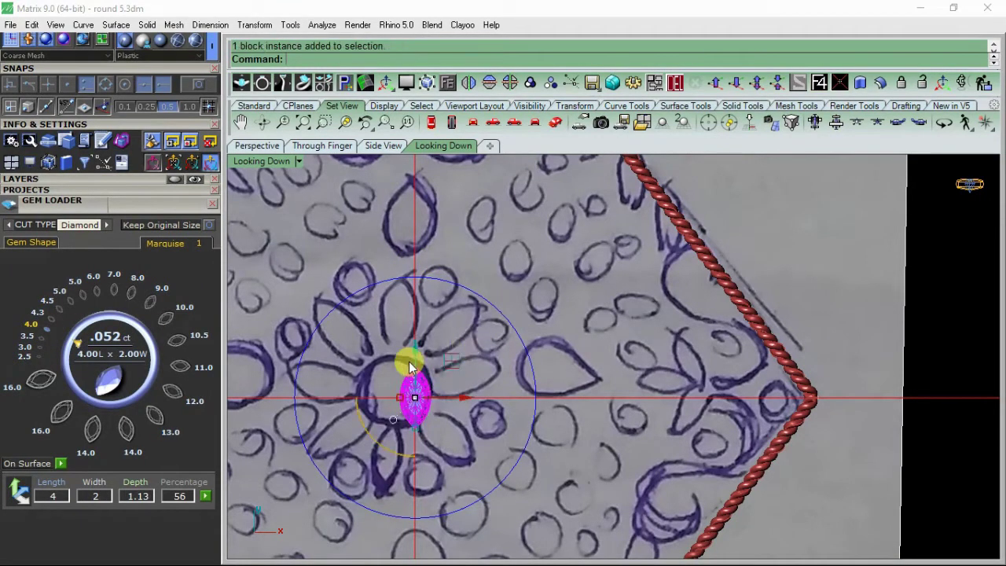
{"action": "left_click_drag", "start_coordinate": [409, 366], "coordinate": [414, 266]}
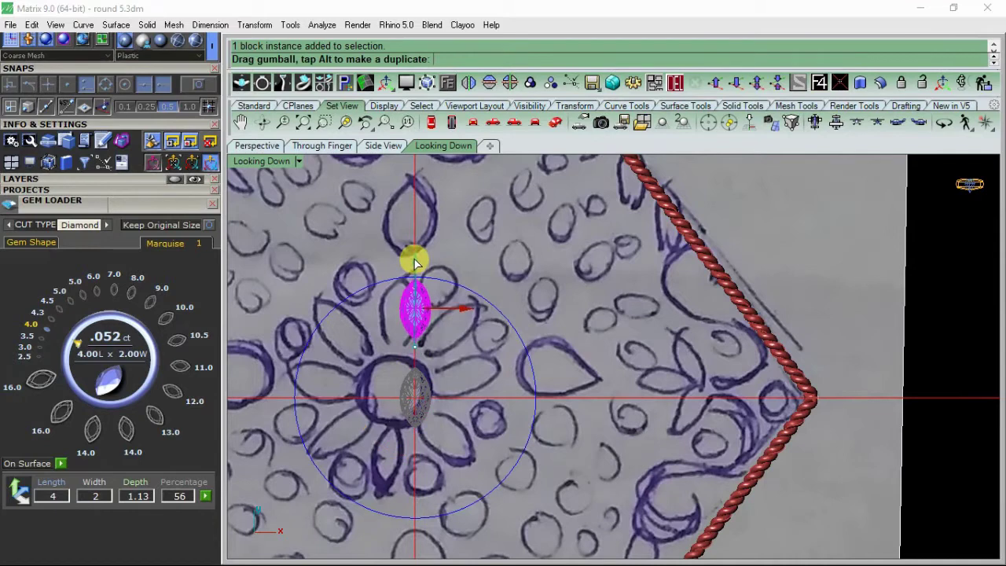
Try the marquise gem at 4.5 × 2.5 mm, and settle on 4.25 × 2.25 mm
{"action": "scroll", "coordinate": [415, 262], "scroll_direction": "up", "scroll_amount": 5}
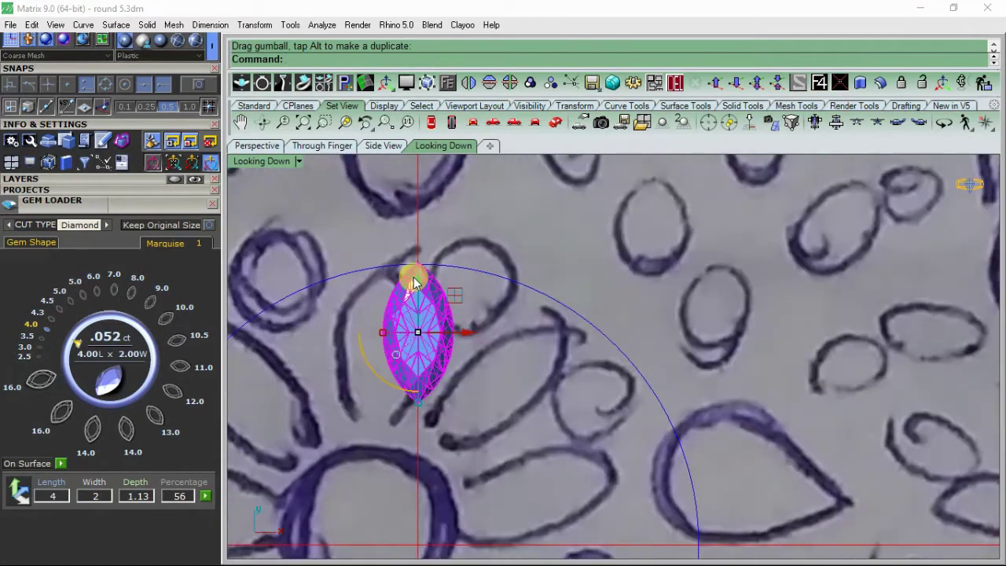
{"action": "left_click_drag", "start_coordinate": [37, 304], "coordinate": [416, 370]}
{"action": "left_click", "coordinate": [88, 390]}
{"action": "left_click_drag", "start_coordinate": [88, 391], "coordinate": [76, 322]}
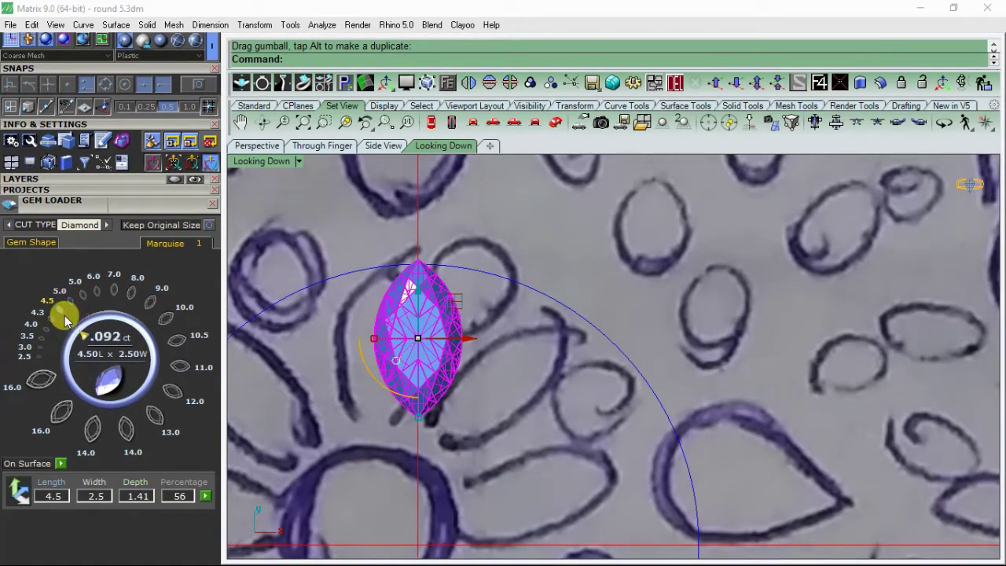
{"action": "left_click", "coordinate": [165, 317]}
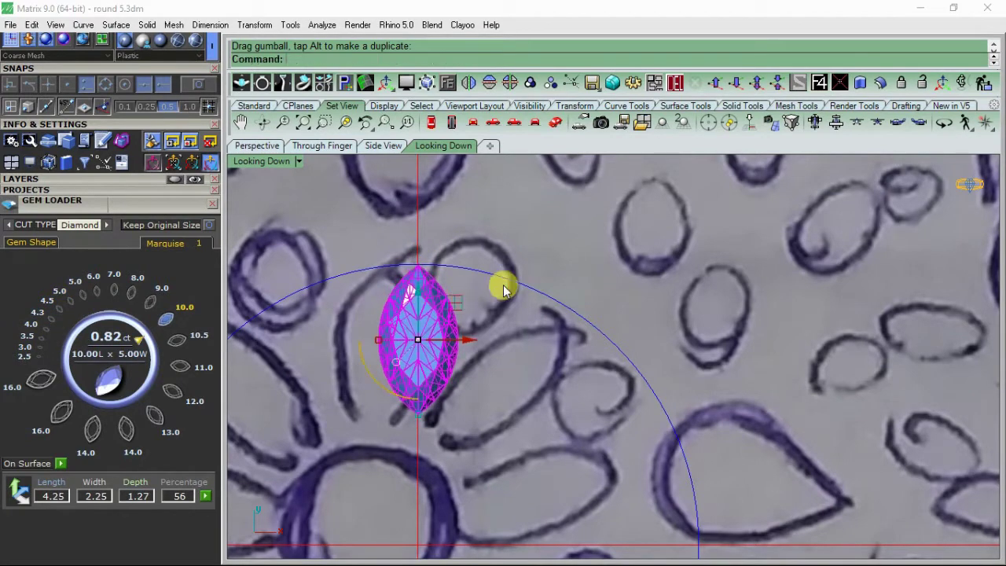
{"action": "left_click", "coordinate": [539, 270]}
{"action": "left_click", "coordinate": [414, 306]}
{"action": "scroll", "coordinate": [448, 311], "scroll_direction": "down", "scroll_amount": 3}
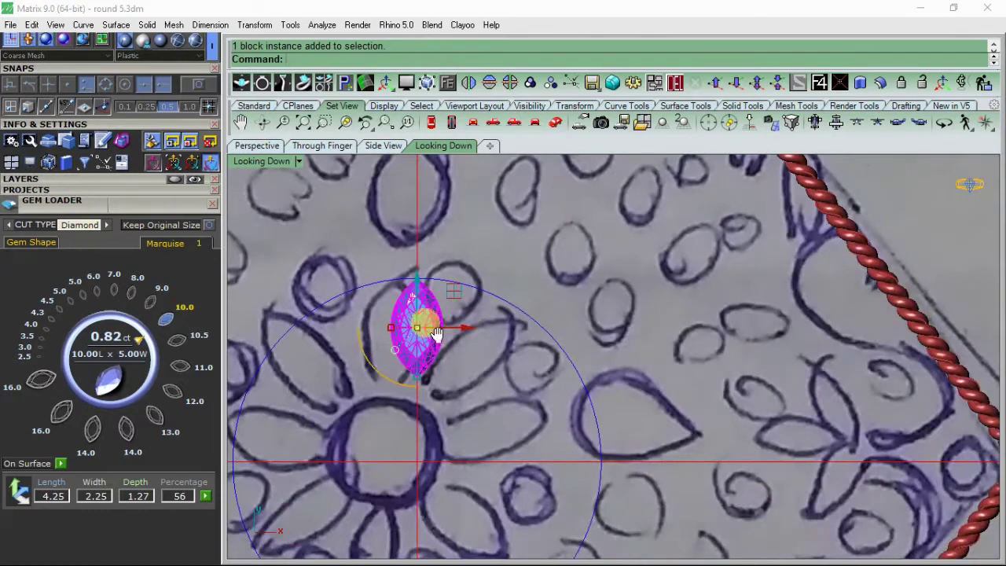
Create the marquise gem's edge outline with Gem Profile at a width of 0 mm, and hide the Gem 02 layer
{"action": "left_click", "coordinate": [447, 84]}
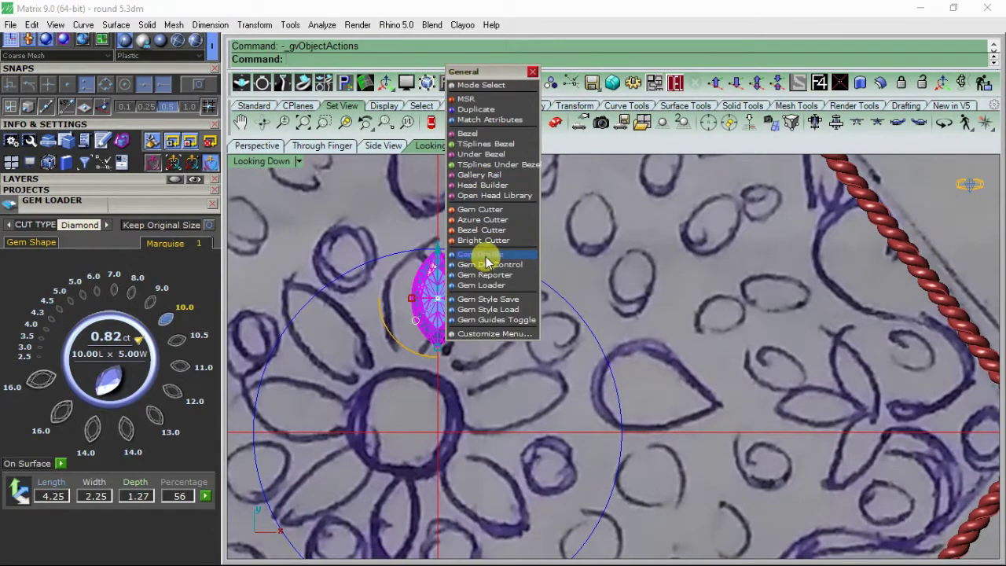
{"action": "left_click", "coordinate": [487, 255]}
{"action": "scroll", "coordinate": [444, 303], "scroll_direction": "up", "scroll_amount": 4}
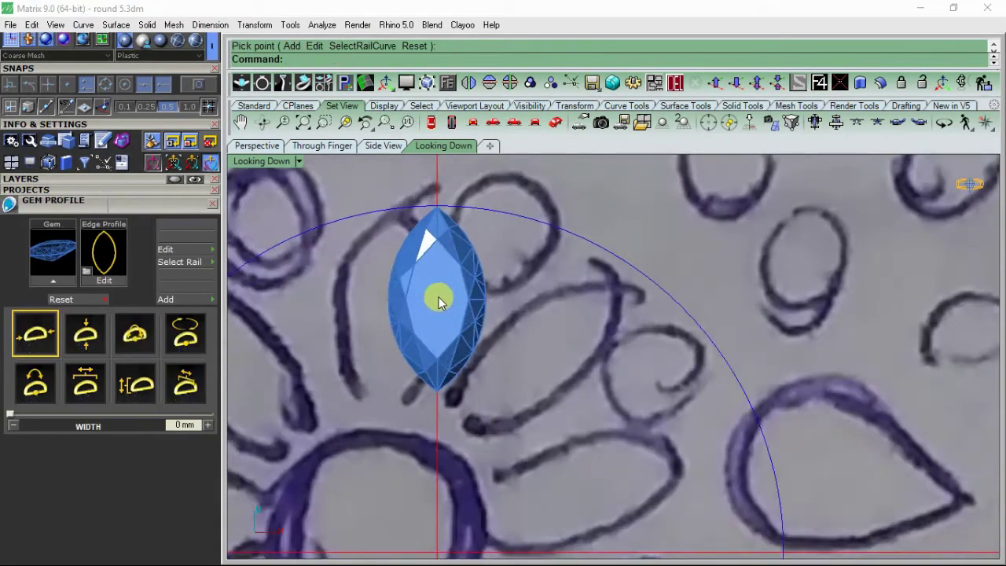
{"action": "left_click", "coordinate": [438, 303]}
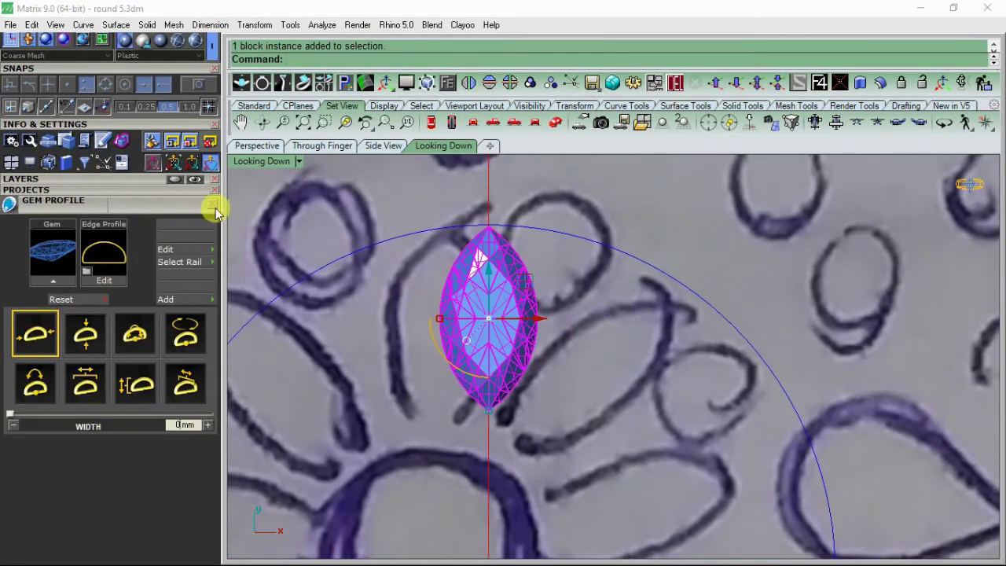
{"action": "left_click", "coordinate": [212, 203]}
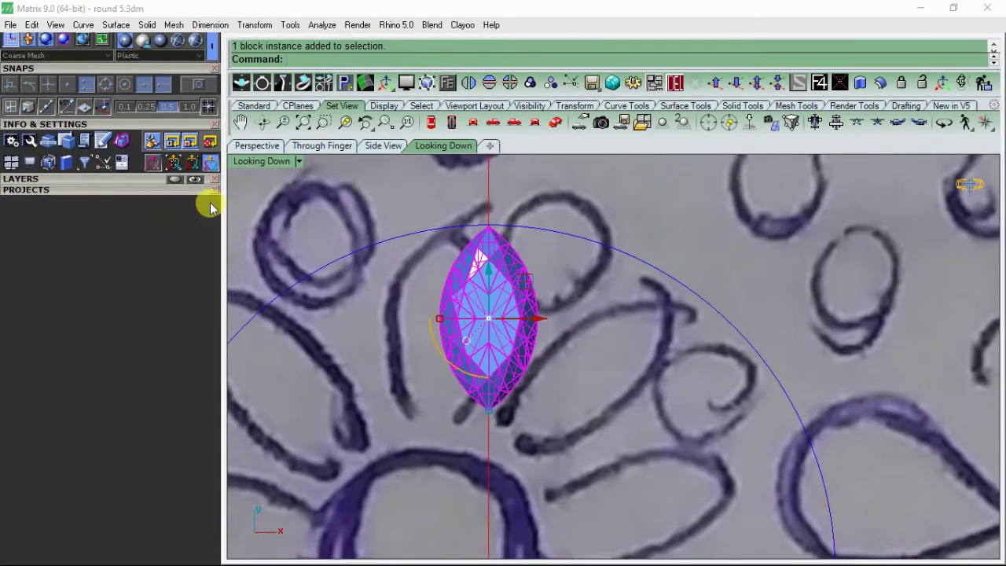
{"action": "left_click", "coordinate": [135, 180]}
{"action": "left_click", "coordinate": [91, 269]}
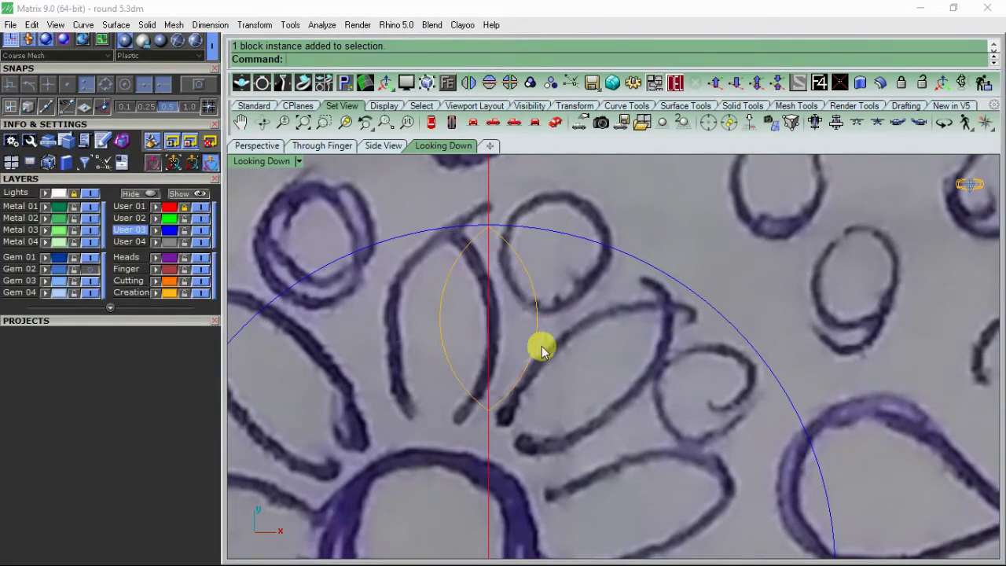
Offset the marquise outline curve inward by 0.4 mm with sharp corners
{"action": "left_click", "coordinate": [487, 363]}
{"action": "scroll", "coordinate": [27, 330], "scroll_direction": "up", "scroll_amount": 3}
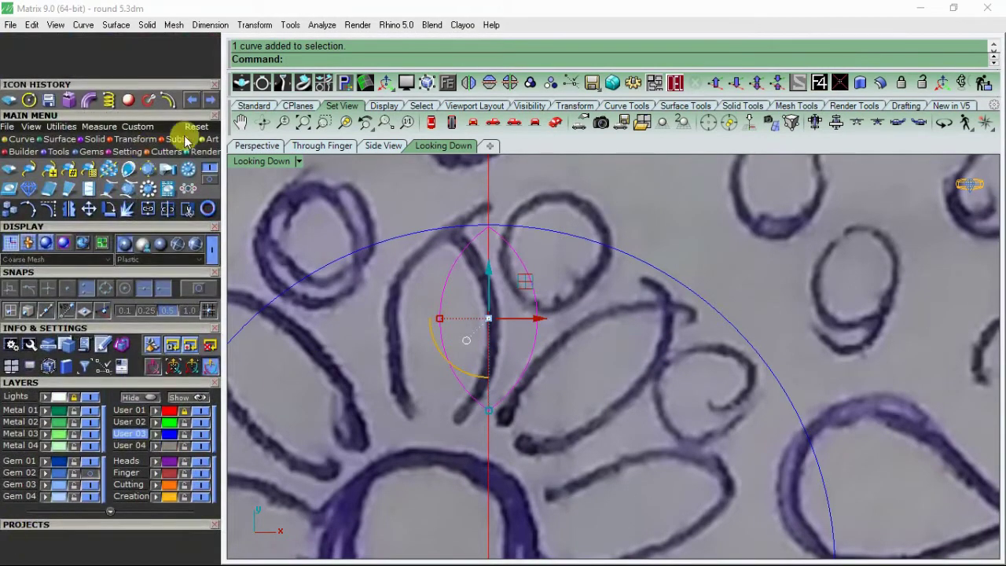
{"action": "left_click", "coordinate": [169, 102]}
{"action": "scroll", "coordinate": [457, 295], "scroll_direction": "up", "scroll_amount": 3}
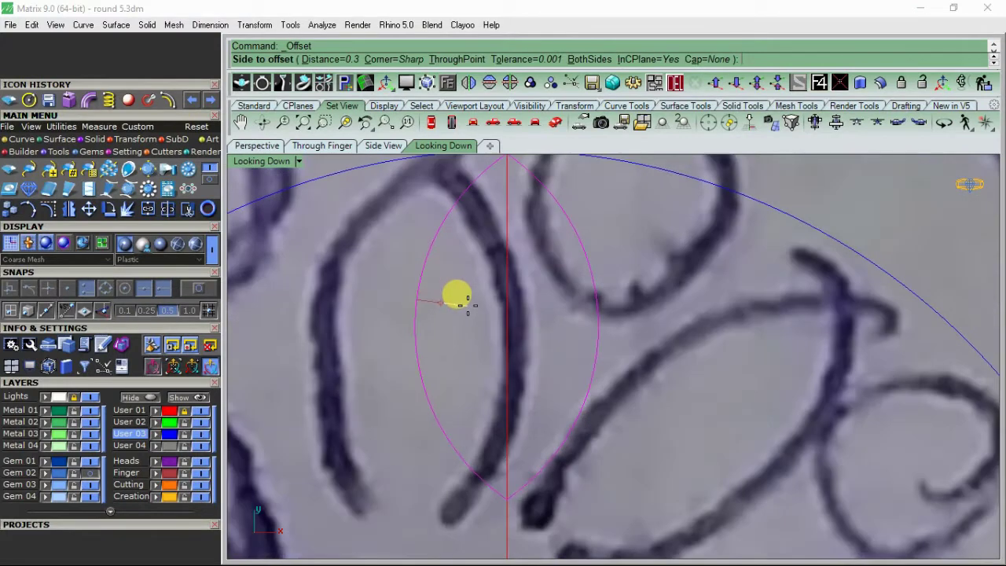
{"action": "type", "text": ".4"}
{"action": "key", "text": "Return"}
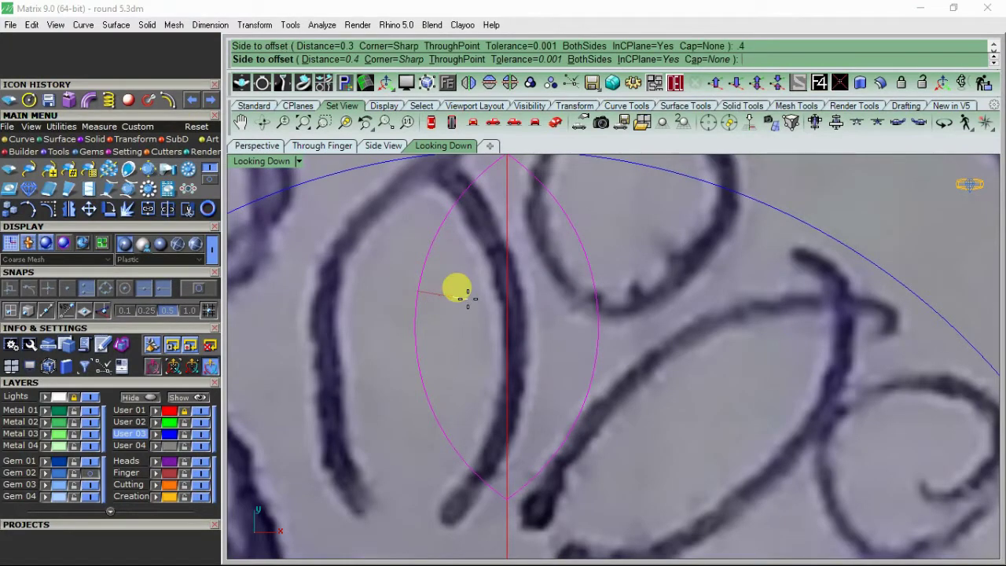
{"action": "left_click", "coordinate": [462, 298]}
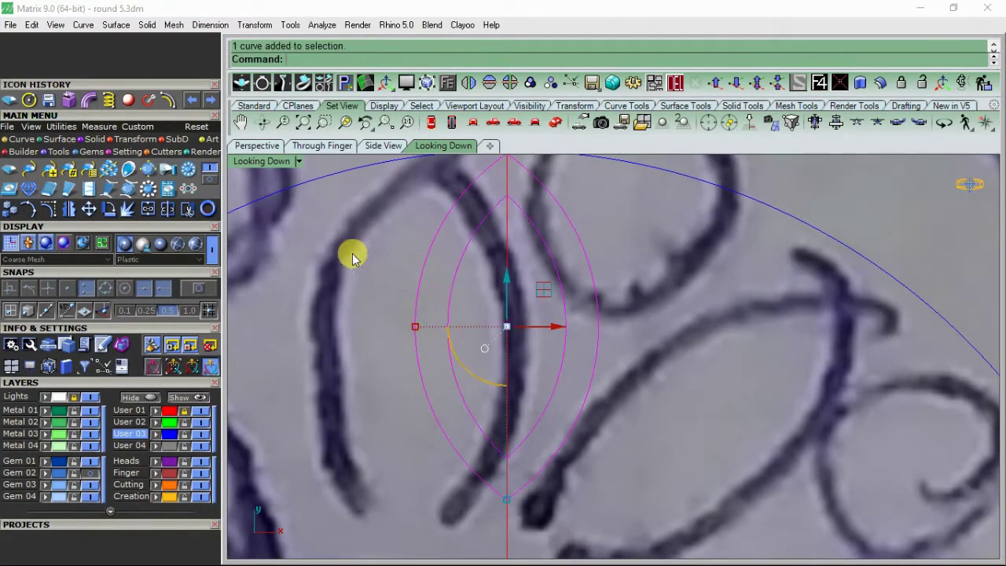
Fill the outer marquise outline with a flat surface and trim away the area inside the inner curve
{"action": "left_click", "coordinate": [24, 139]}
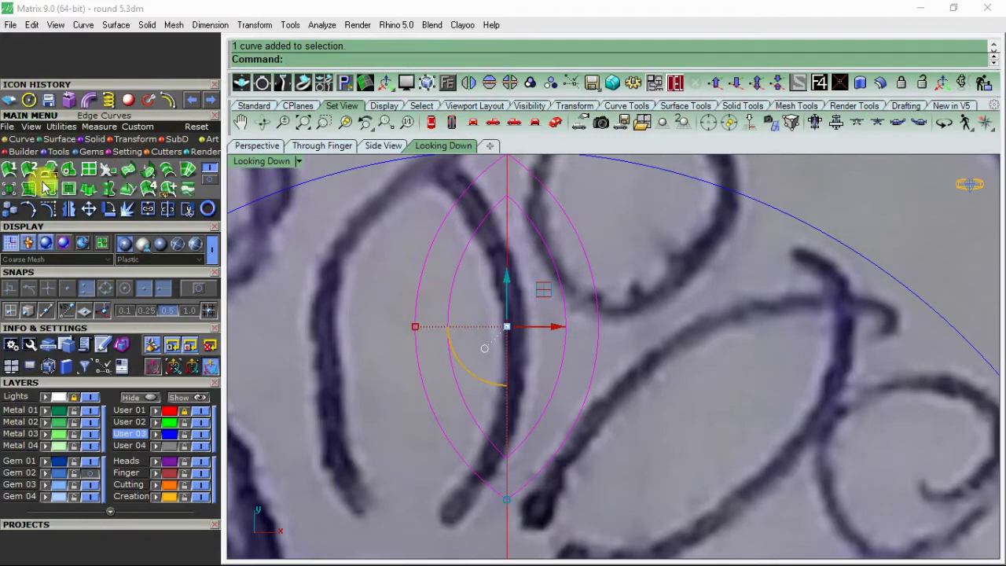
{"action": "left_click", "coordinate": [203, 205]}
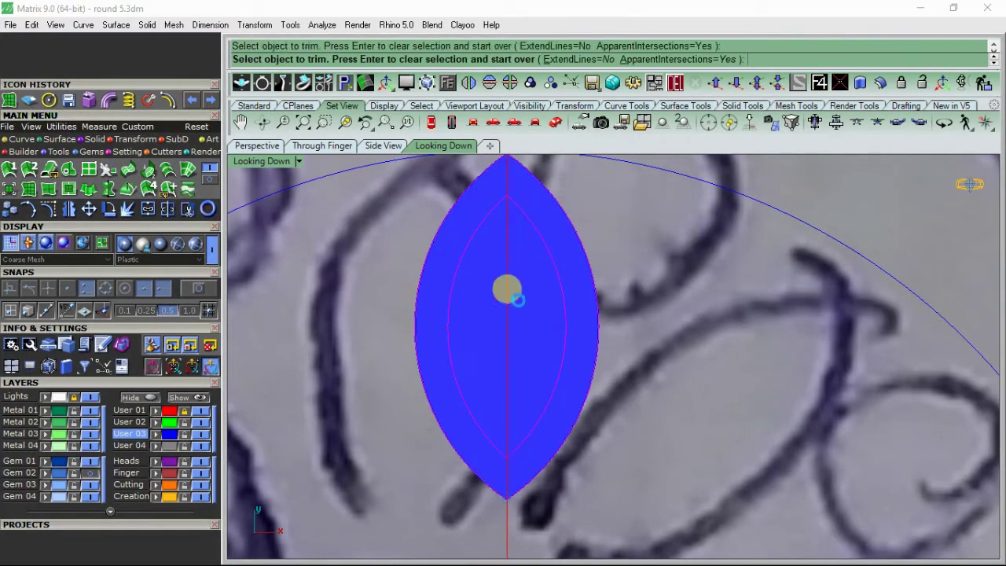
{"action": "left_click", "coordinate": [518, 305]}
{"action": "key", "text": "Return"}
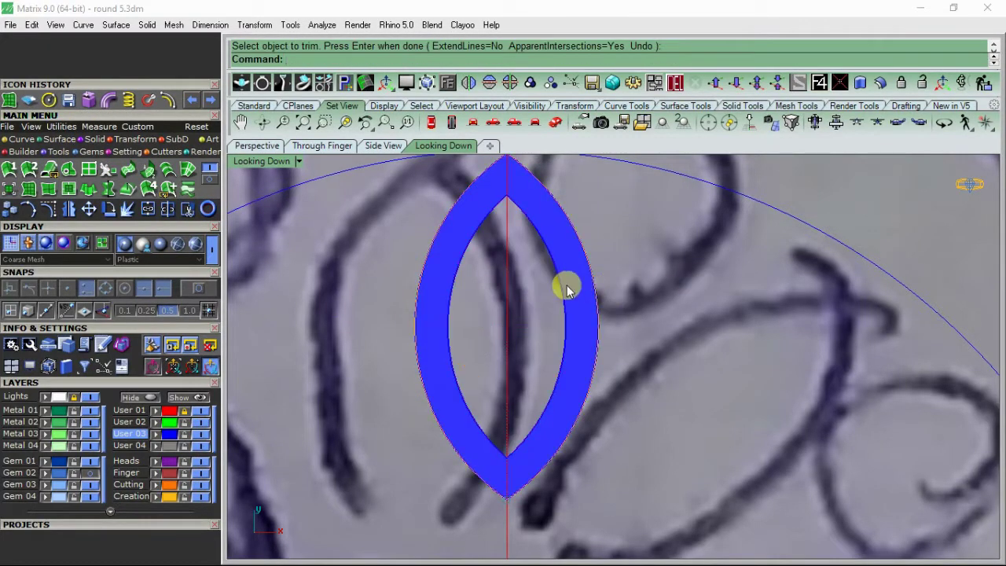
Offset the marquise rim surface upward 0.7 mm as a solid, and hide the Lights layer holding the sketch
{"action": "left_click", "coordinate": [566, 286]}
{"action": "left_click", "coordinate": [267, 145]}
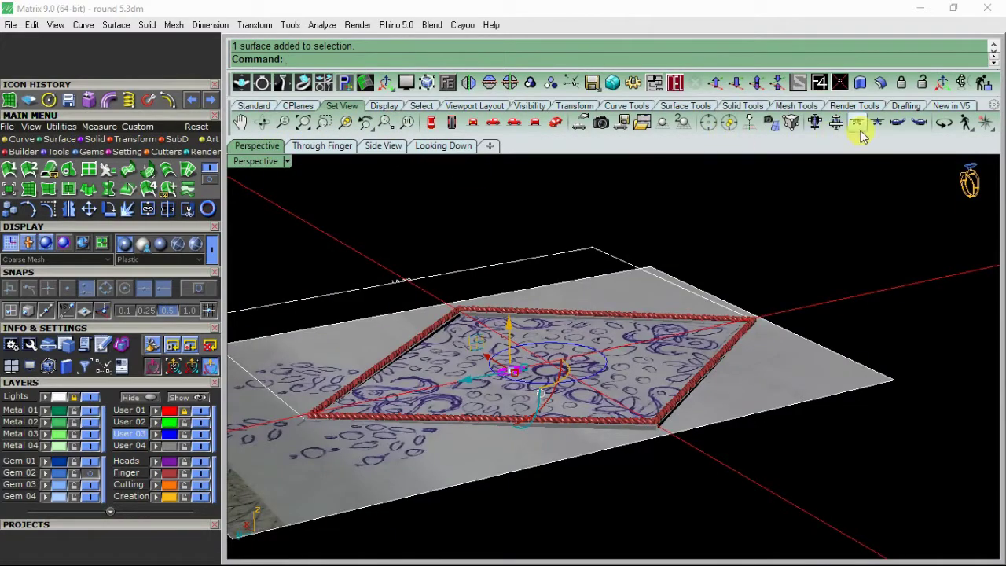
{"action": "left_click", "coordinate": [880, 85]}
{"action": "scroll", "coordinate": [507, 381], "scroll_direction": "up", "scroll_amount": 6}
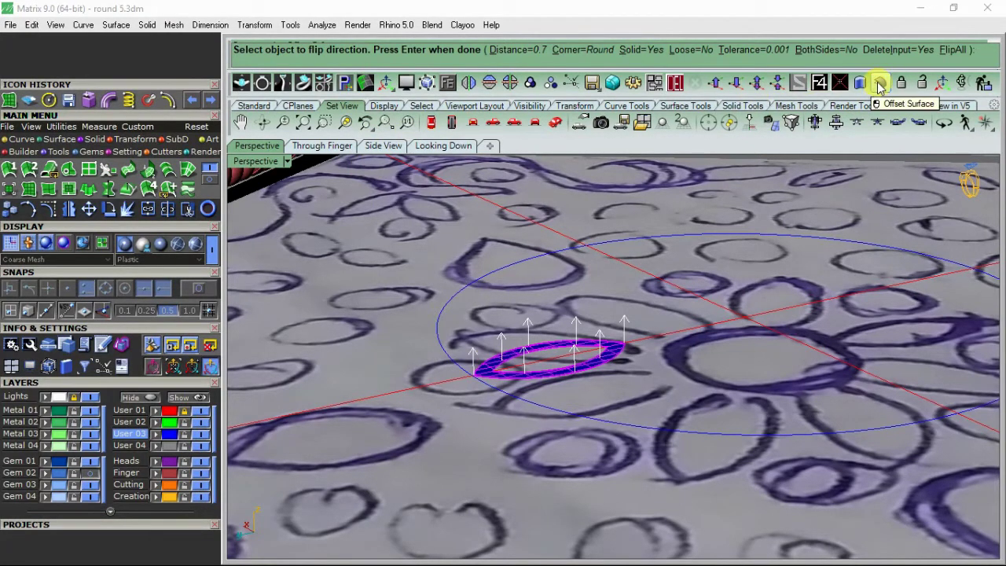
{"action": "key", "text": "Return"}
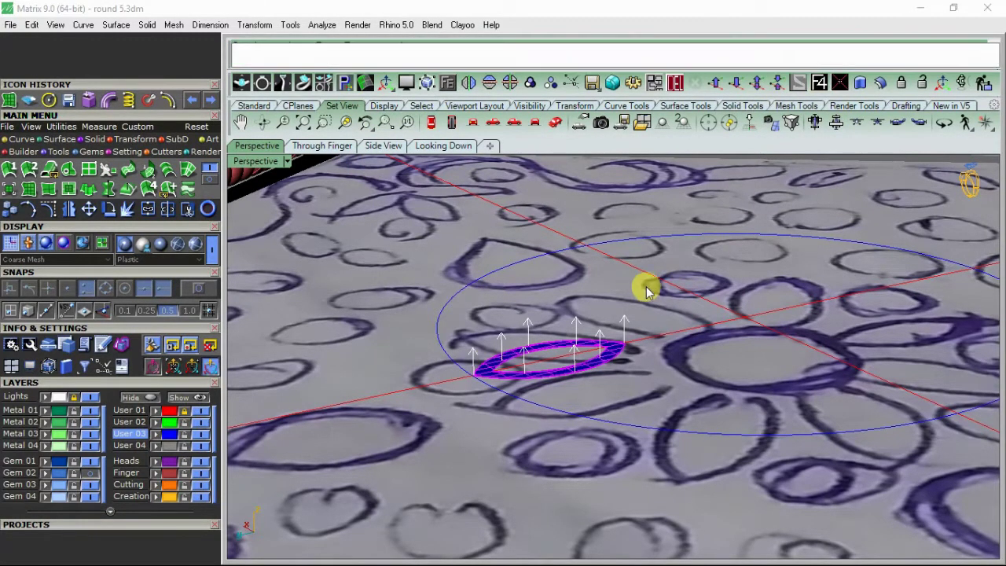
{"action": "left_click", "coordinate": [91, 396]}
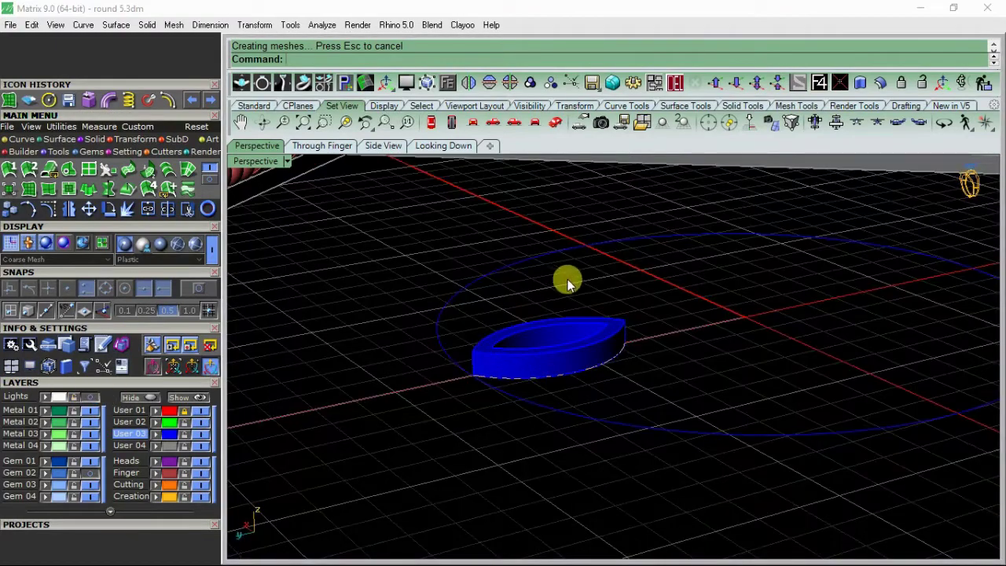
Start a vertical solid cylinder centred on the marquise rim's pointed tip with a diameter of 0.6 mm
{"action": "mouse_move", "coordinate": [568, 284]}
{"action": "right_mouse_down"}
{"action": "mouse_move", "coordinate": [483, 335]}
{"action": "mouse_move", "coordinate": [705, 293]}
{"action": "mouse_move", "coordinate": [520, 375]}
{"action": "right_mouse_up"}
{"action": "scroll", "coordinate": [706, 293], "scroll_direction": "down", "scroll_amount": 5}
{"action": "scroll", "coordinate": [531, 388], "scroll_direction": "up", "scroll_amount": 5}
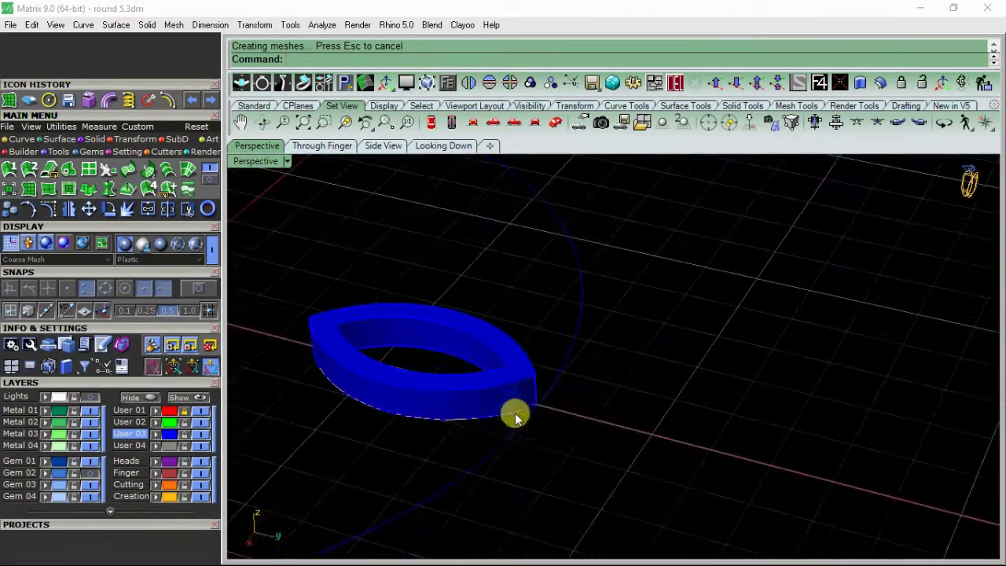
{"action": "left_click", "coordinate": [92, 151]}
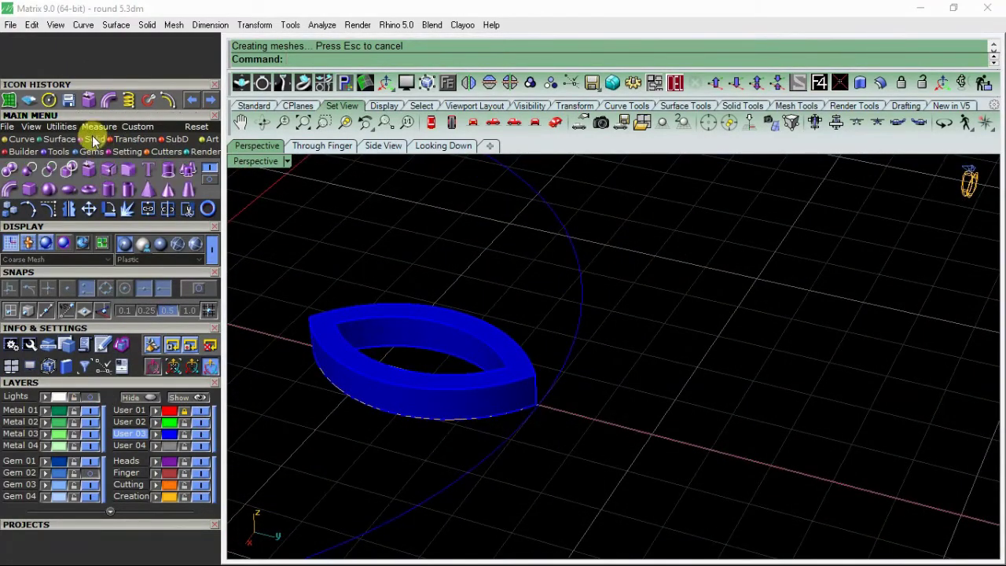
{"action": "left_click", "coordinate": [110, 185]}
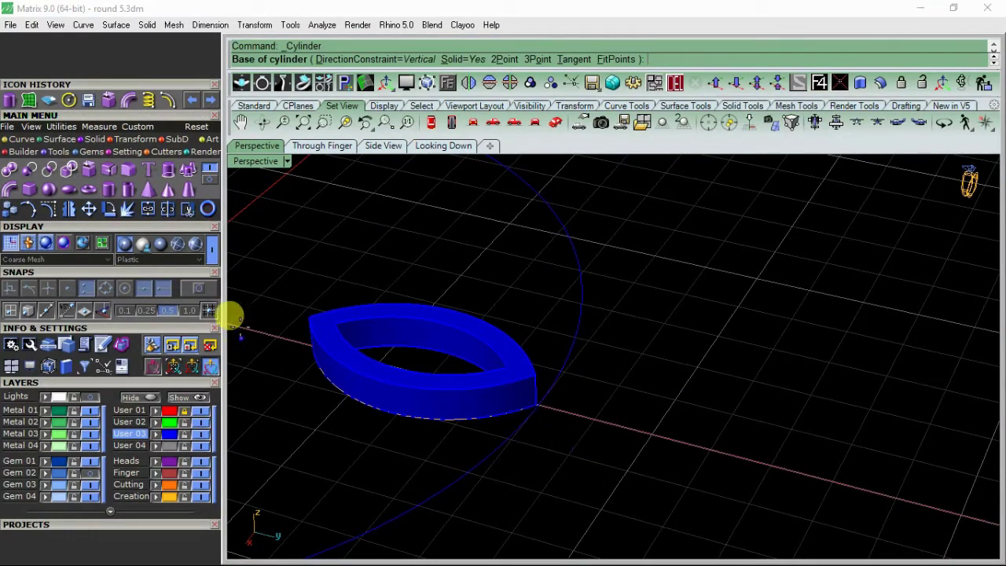
{"action": "left_click", "coordinate": [197, 287]}
{"action": "left_click", "coordinate": [535, 401]}
{"action": "right_click_drag", "start_coordinate": [535, 401], "coordinate": [540, 381]}
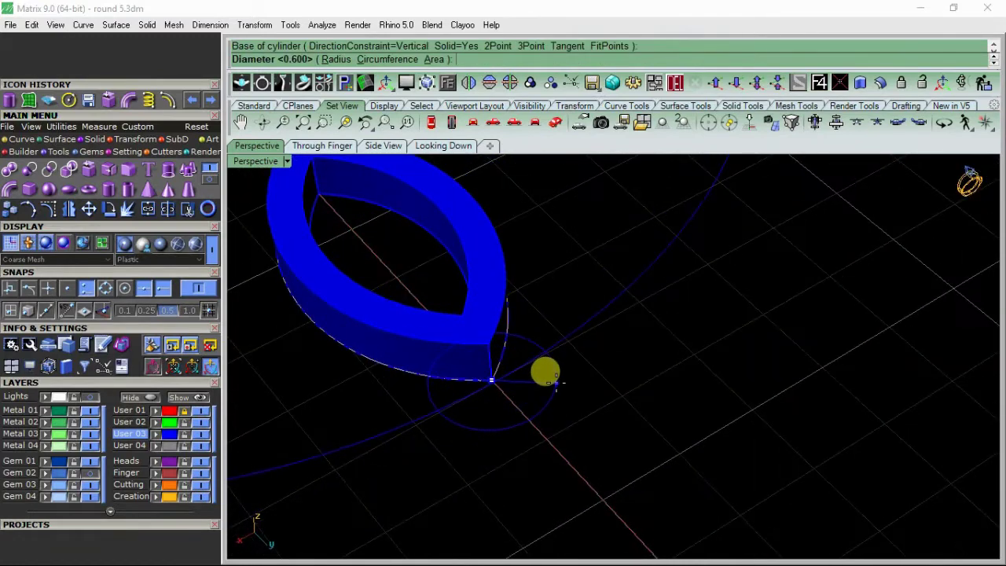
{"action": "key", "text": "Return"}
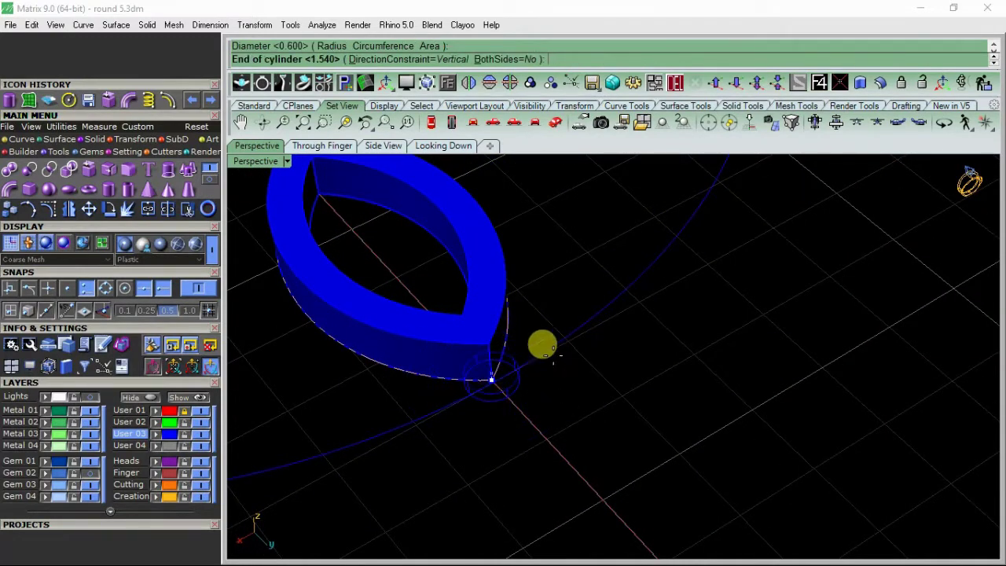
Hide the User 04 and Finger layers and extend the prong cylinder upward in side view to about three times the rim's height
{"action": "right_click_drag", "start_coordinate": [557, 377], "coordinate": [574, 269]}
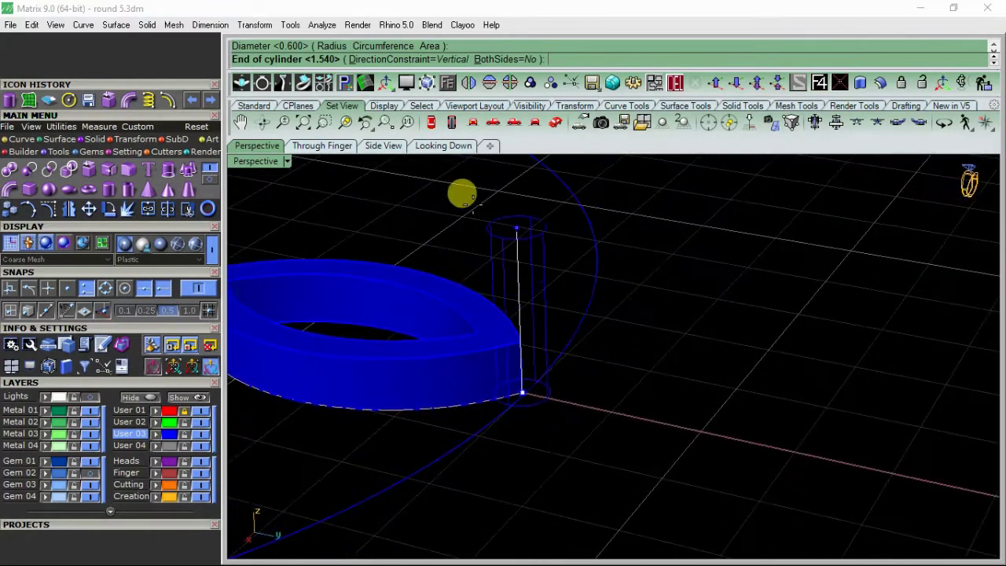
{"action": "left_click", "coordinate": [385, 146]}
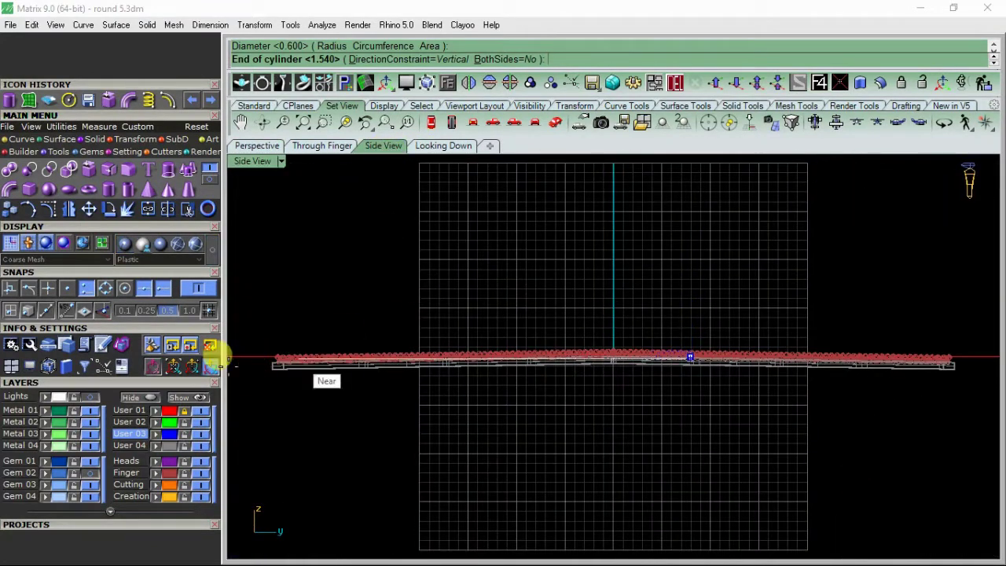
{"action": "left_click", "coordinate": [201, 446]}
{"action": "left_click", "coordinate": [201, 473]}
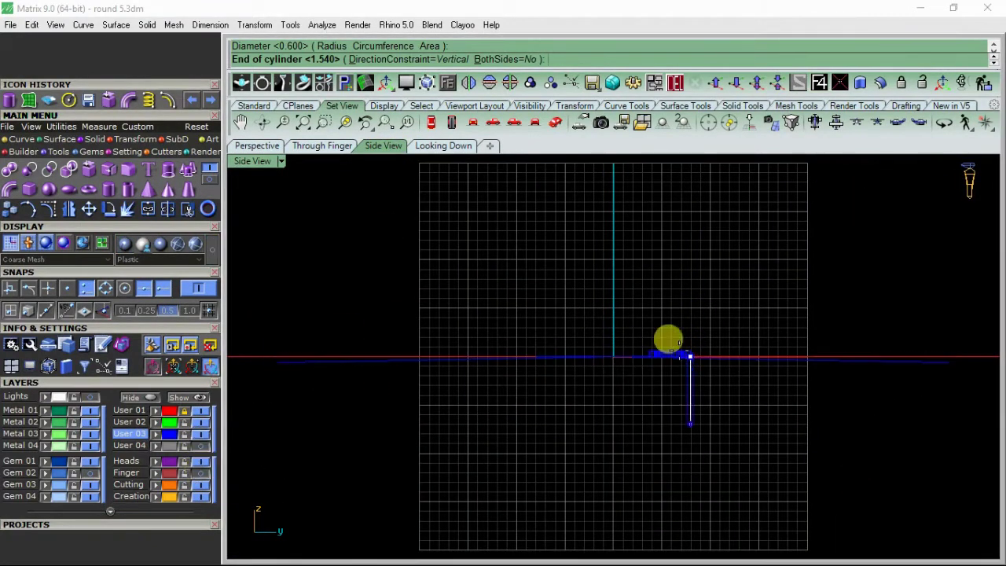
{"action": "scroll", "coordinate": [713, 348], "scroll_direction": "up", "scroll_amount": 12}
{"action": "right_click_drag", "start_coordinate": [619, 292], "coordinate": [644, 251]}
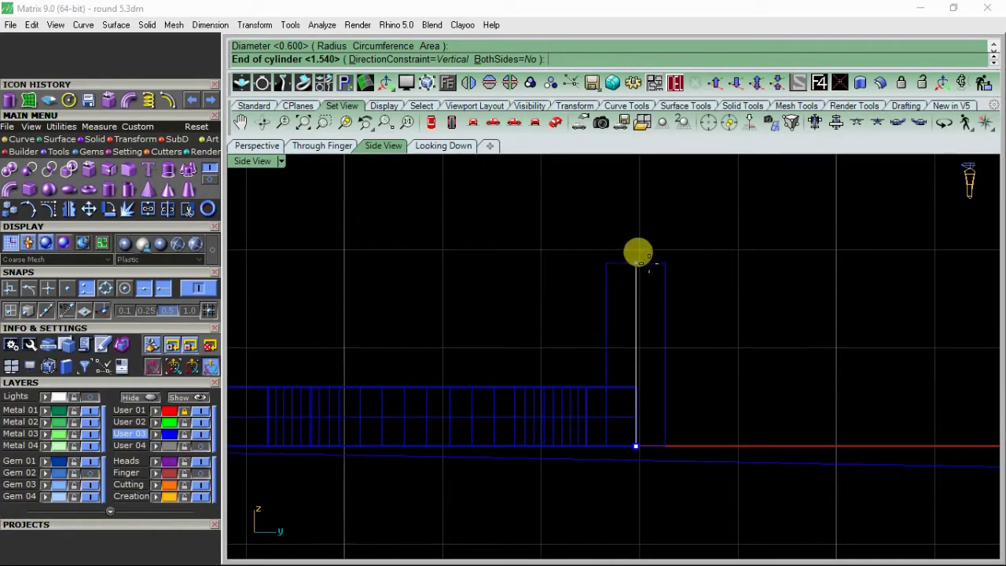
{"action": "left_click", "coordinate": [638, 259]}
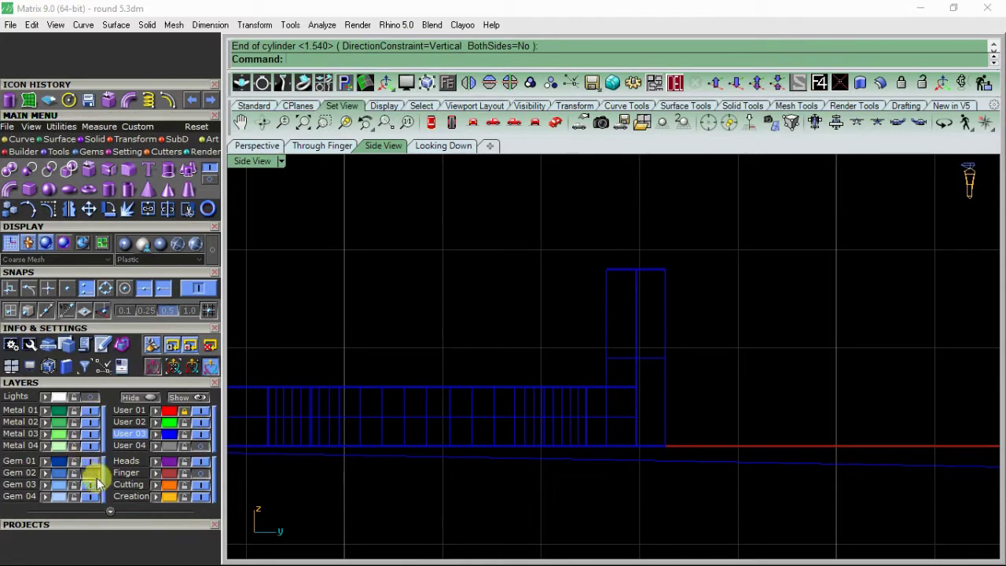
Show the Gem 02 layer and raise the marquise gem in side view until its girdle meets the rim's top, using shaded display
{"action": "left_click", "coordinate": [95, 472]}
{"action": "left_click", "coordinate": [464, 494]}
{"action": "left_click_drag", "start_coordinate": [422, 433], "coordinate": [419, 360]}
{"action": "left_click", "coordinate": [821, 294]}
{"action": "left_click", "coordinate": [126, 244]}
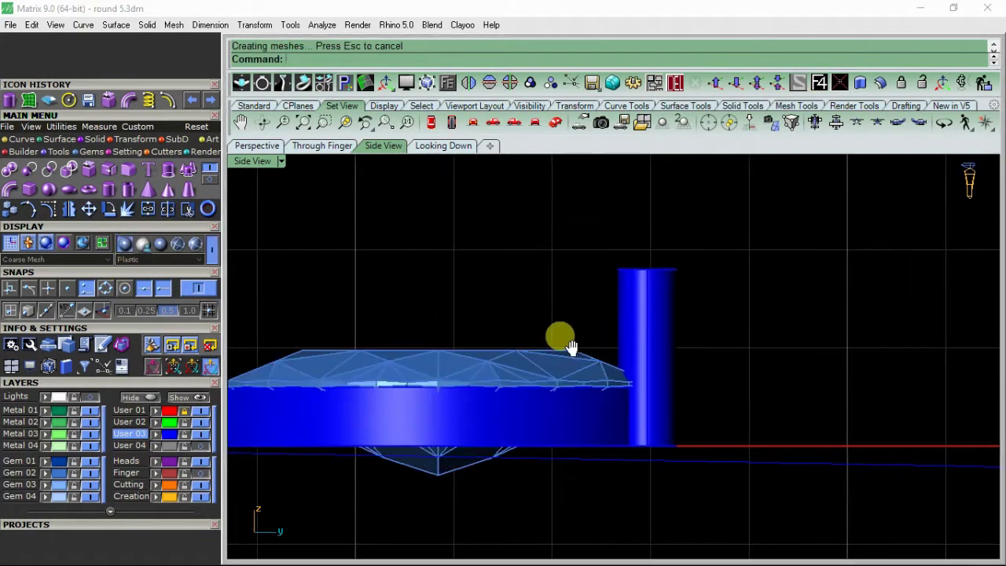
Nudge the marquise gem slightly higher so its girdle clears the top of the rim
{"action": "left_click", "coordinate": [576, 364]}
{"action": "scroll", "coordinate": [447, 376], "scroll_direction": "up", "scroll_amount": 2}
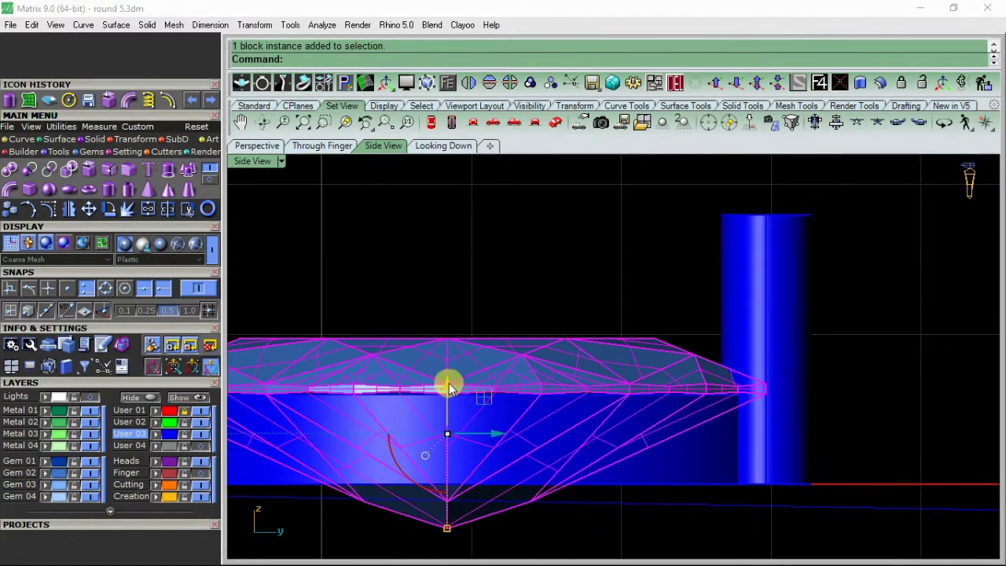
{"action": "left_click_drag", "start_coordinate": [448, 385], "coordinate": [448, 378]}
{"action": "left_click", "coordinate": [544, 313]}
{"action": "scroll", "coordinate": [462, 343], "scroll_direction": "down", "scroll_amount": 2}
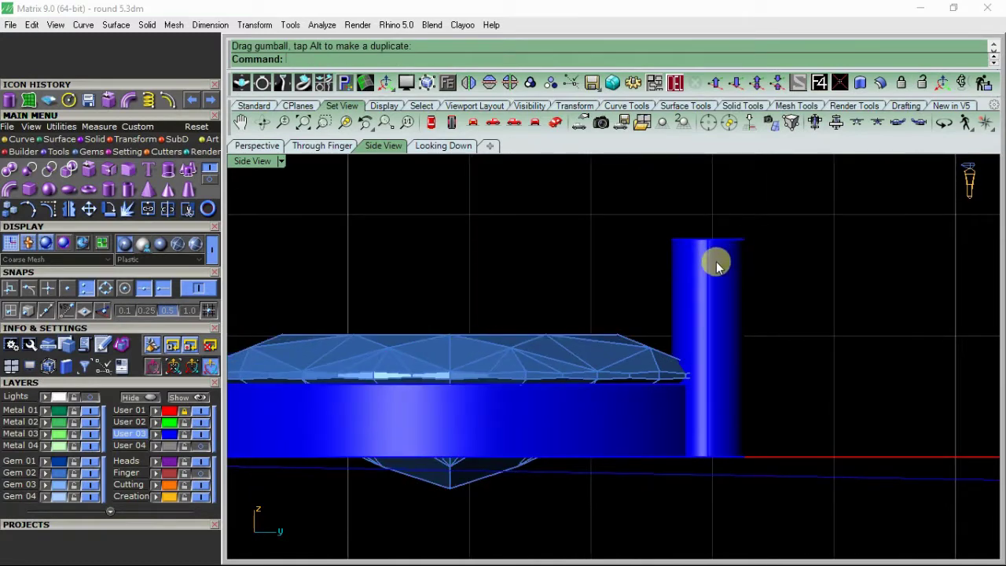
Try to fillet the prong cylinder's top edge with a radius of 0.3 mm
{"action": "right_click_drag", "start_coordinate": [716, 266], "coordinate": [609, 280]}
{"action": "left_click", "coordinate": [128, 169]}
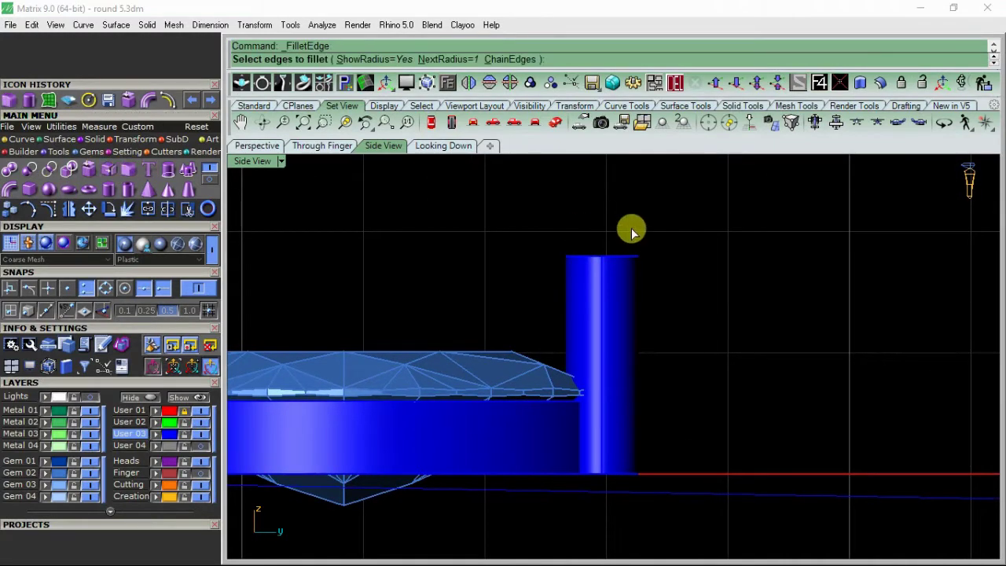
{"action": "left_click", "coordinate": [588, 256]}
{"action": "key", "text": "Return"}
{"action": "left_click", "coordinate": [577, 45]}
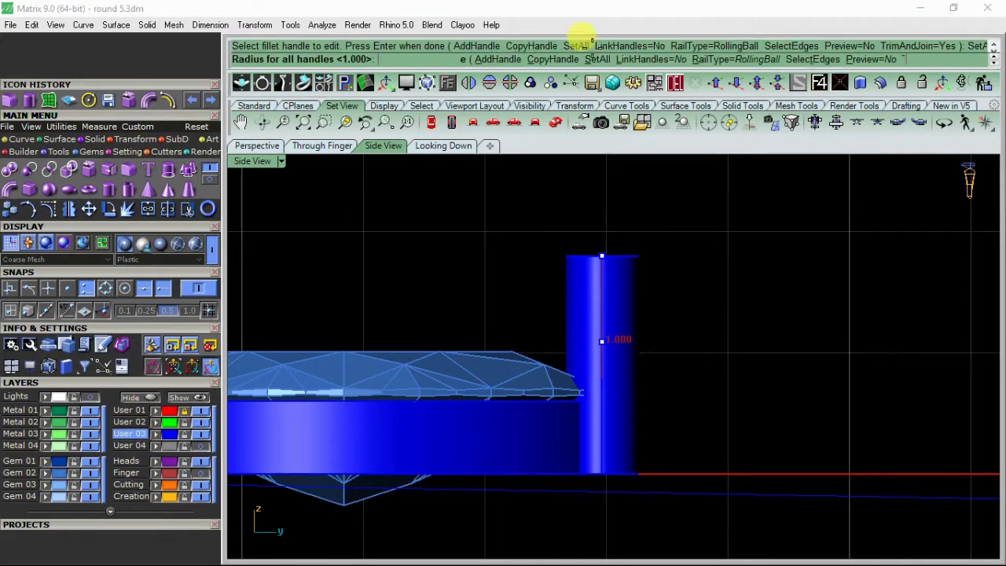
{"action": "type", "text": "3"}
{"action": "key", "text": "Return"}
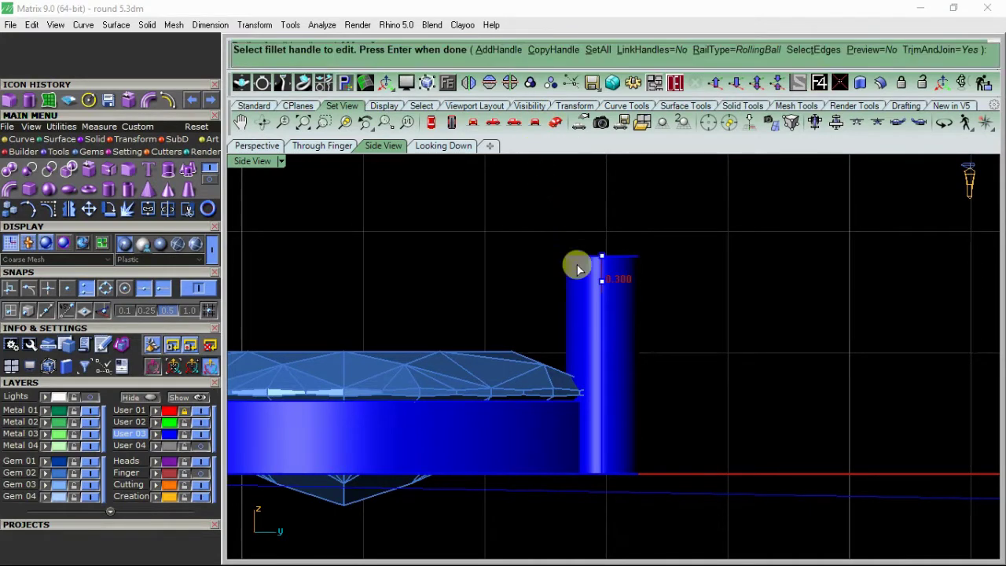
{"action": "key", "text": "Return"}
Round the prong cylinder's top edge with a 0.25 mm fillet
{"action": "key", "text": "Return"}
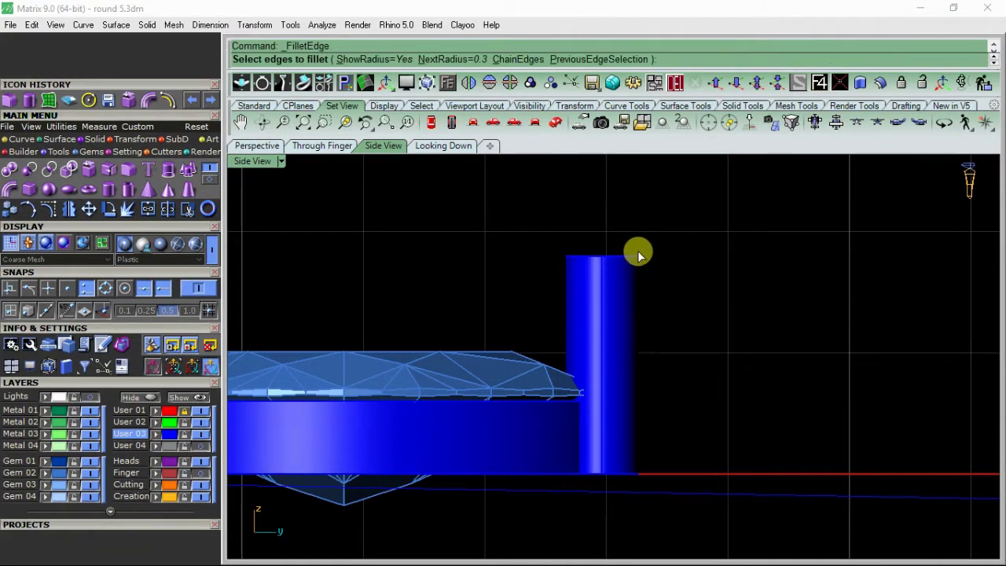
{"action": "left_click", "coordinate": [532, 265]}
{"action": "key", "text": "Return"}
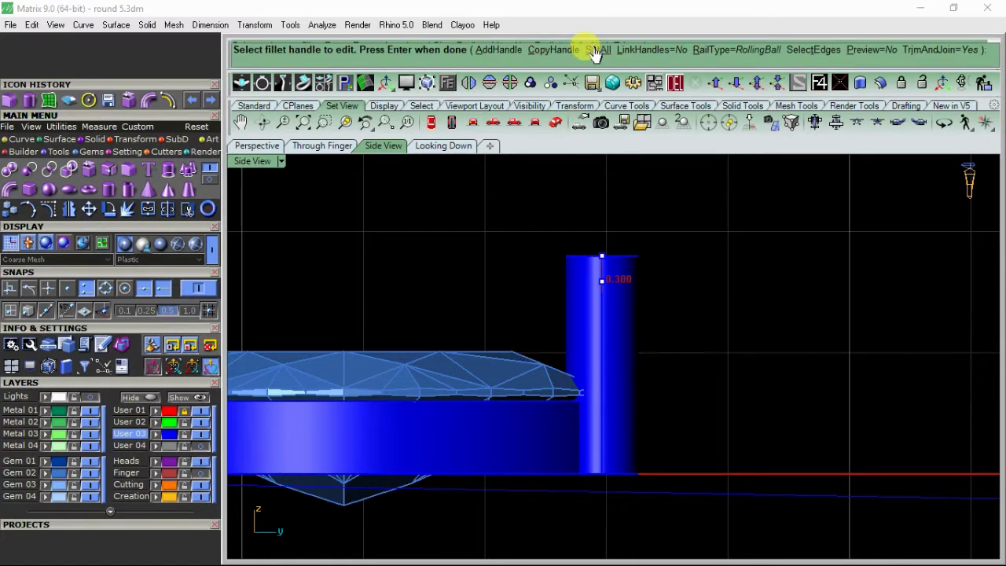
{"action": "left_click", "coordinate": [597, 50]}
{"action": "type", "text": ".25"}
{"action": "key", "text": "Return"}
{"action": "key", "text": "Return"}
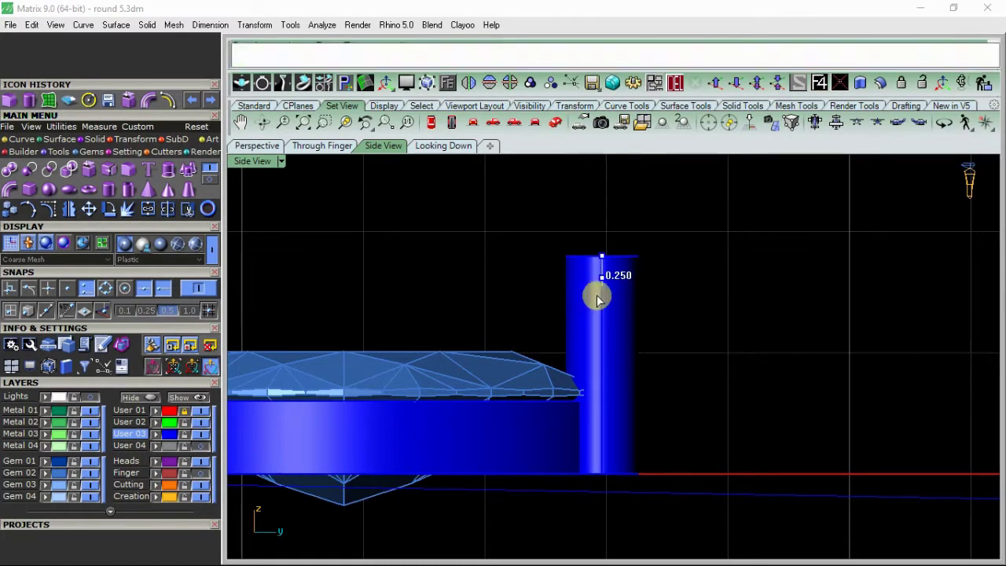
Hide the Gem 02 layer and shift the prong slightly outward from the marquise rim's tip
{"action": "left_click", "coordinate": [597, 298]}
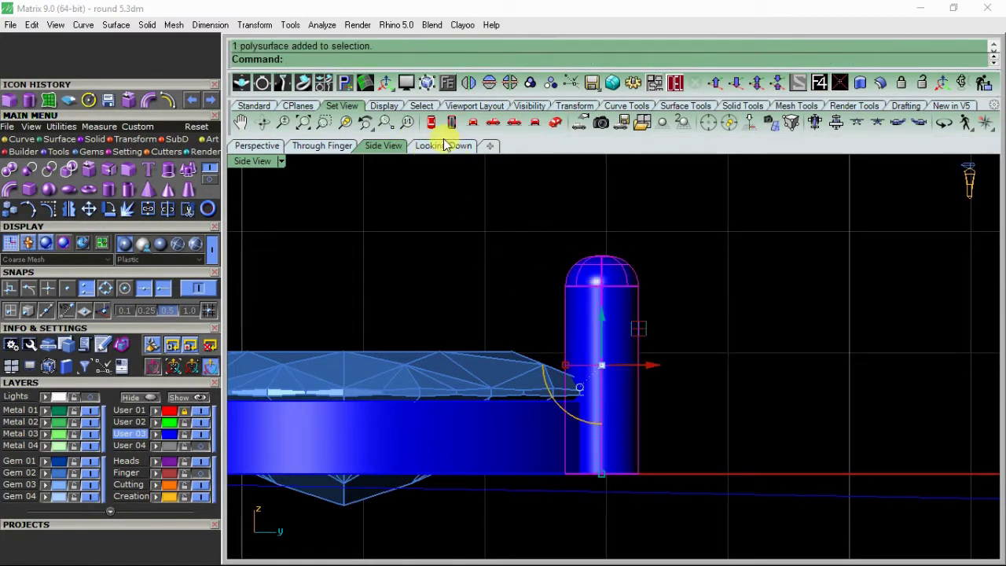
{"action": "left_click", "coordinate": [444, 145]}
{"action": "left_click", "coordinate": [242, 147]}
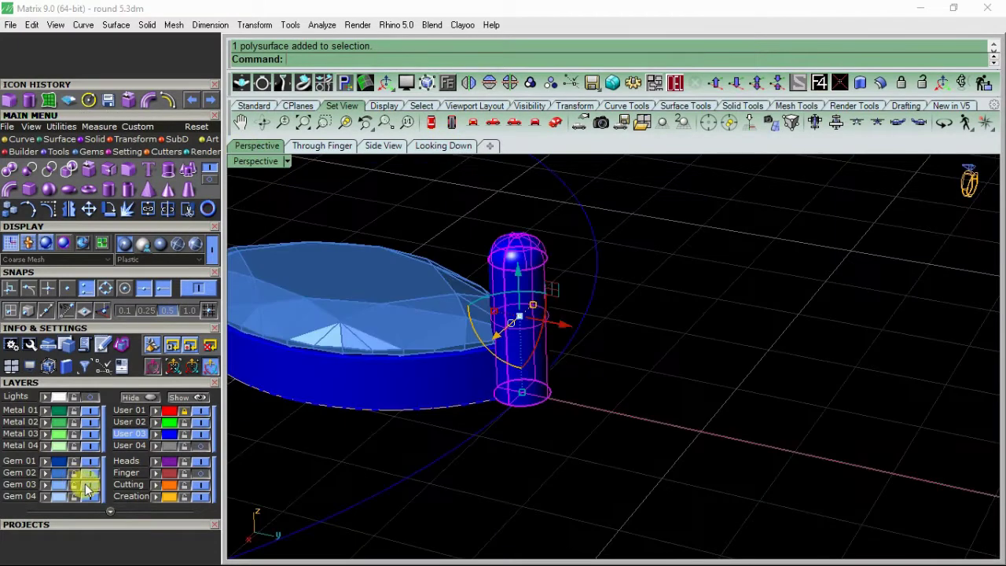
{"action": "left_click", "coordinate": [86, 489]}
{"action": "right_click_drag", "start_coordinate": [466, 377], "coordinate": [545, 395]}
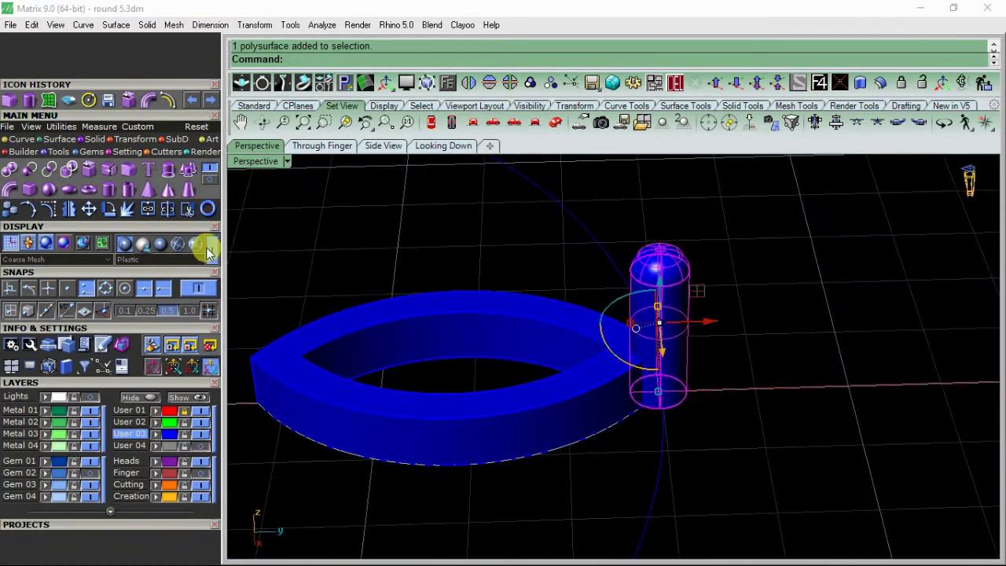
{"action": "left_click_drag", "start_coordinate": [701, 322], "coordinate": [708, 322]}
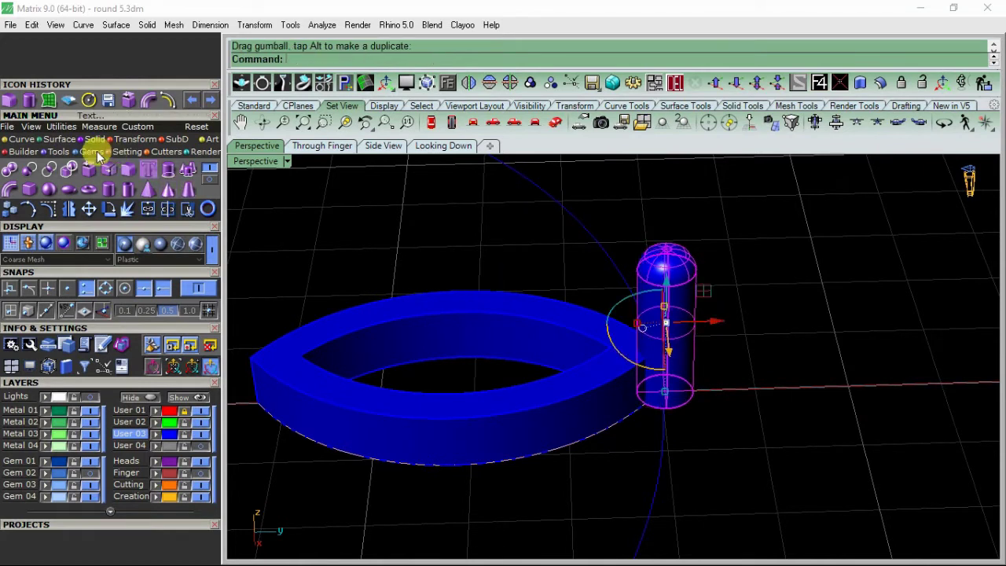
Array the prong along the marquise outline curve as 10 items with Freeform orientation
{"action": "left_click", "coordinate": [123, 139]}
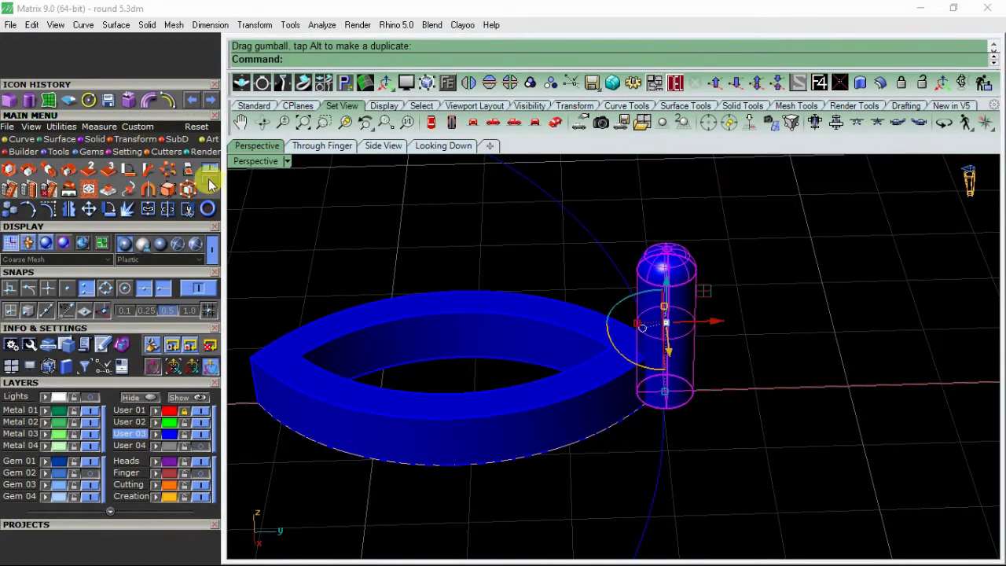
{"action": "left_click", "coordinate": [209, 183]}
{"action": "left_click", "coordinate": [6, 174]}
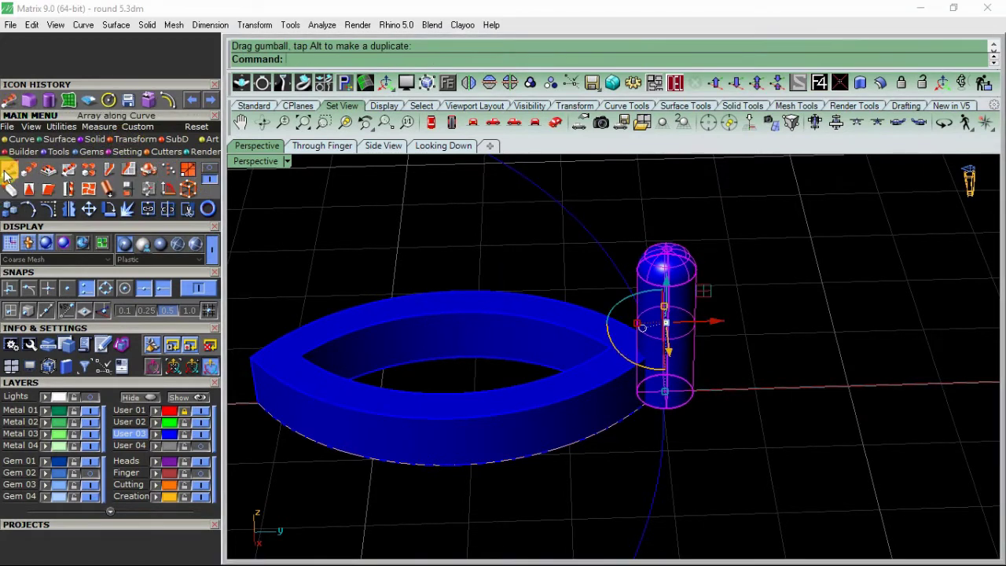
{"action": "left_click", "coordinate": [336, 455]}
{"action": "left_click", "coordinate": [375, 492]}
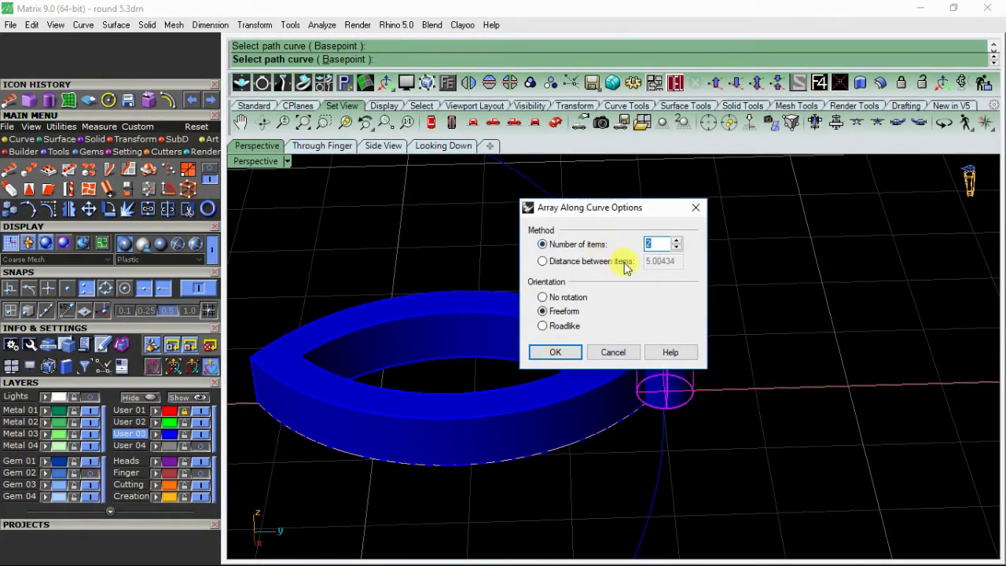
{"action": "type", "text": "10"}
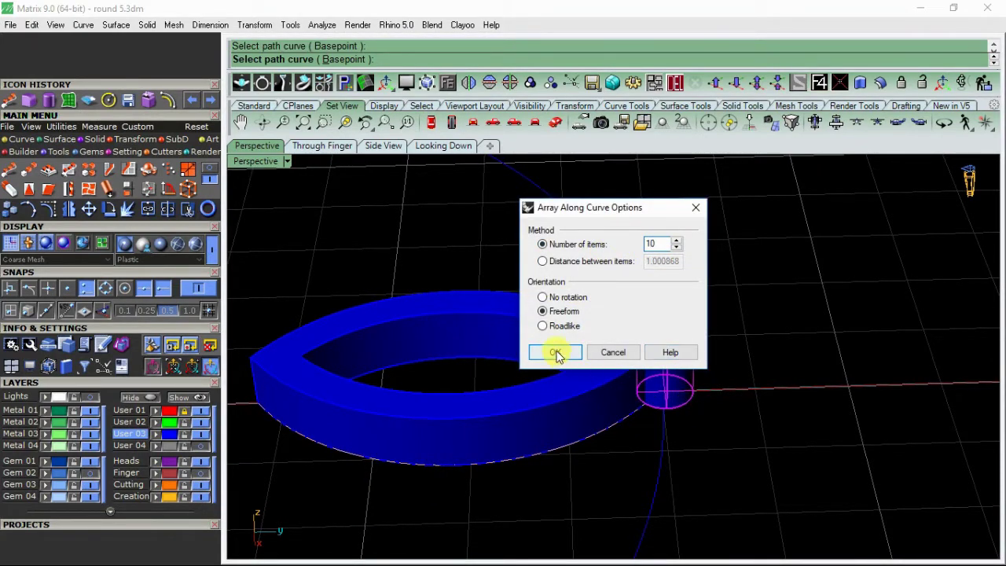
{"action": "left_click", "coordinate": [556, 352]}
Group the ten prongs with the marquise rim, and show the Gem 02 layer to check the gem's fit
{"action": "scroll", "coordinate": [561, 272], "scroll_direction": "down", "scroll_amount": 5}
{"action": "right_click_drag", "start_coordinate": [546, 309], "coordinate": [505, 462]}
{"action": "left_click_drag", "start_coordinate": [664, 258], "coordinate": [295, 421]}
{"action": "left_click_drag", "start_coordinate": [683, 442], "coordinate": [543, 489], "text": "ctrl"}
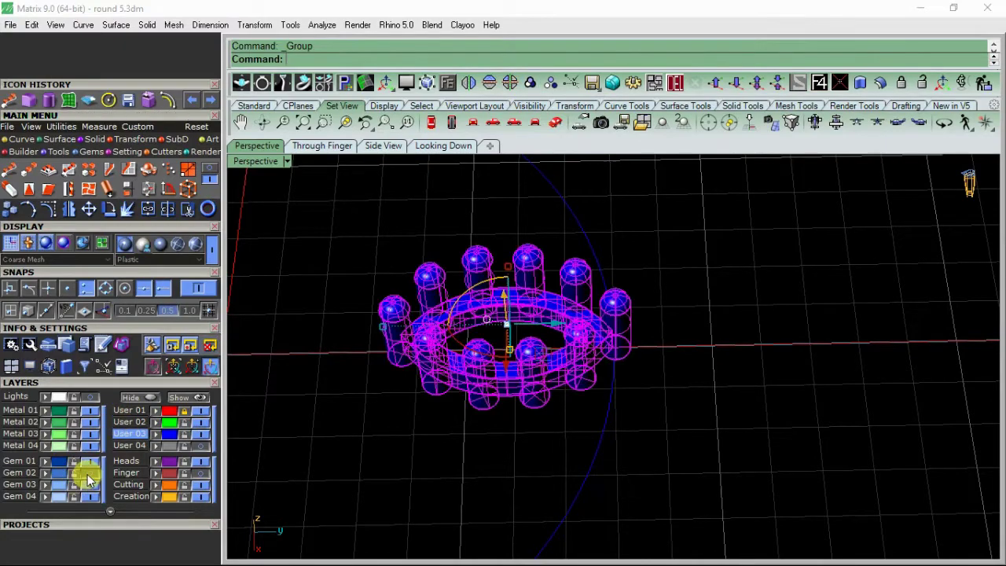
{"action": "left_click", "coordinate": [568, 307]}
{"action": "scroll", "coordinate": [511, 341], "scroll_direction": "up", "scroll_amount": 3}
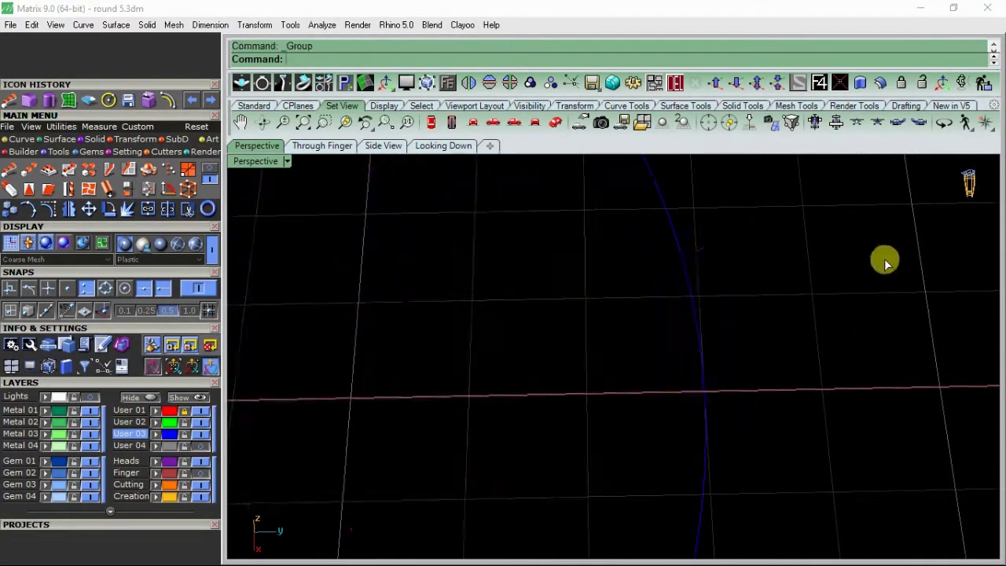
{"action": "scroll", "coordinate": [664, 369], "scroll_direction": "down", "scroll_amount": 5}
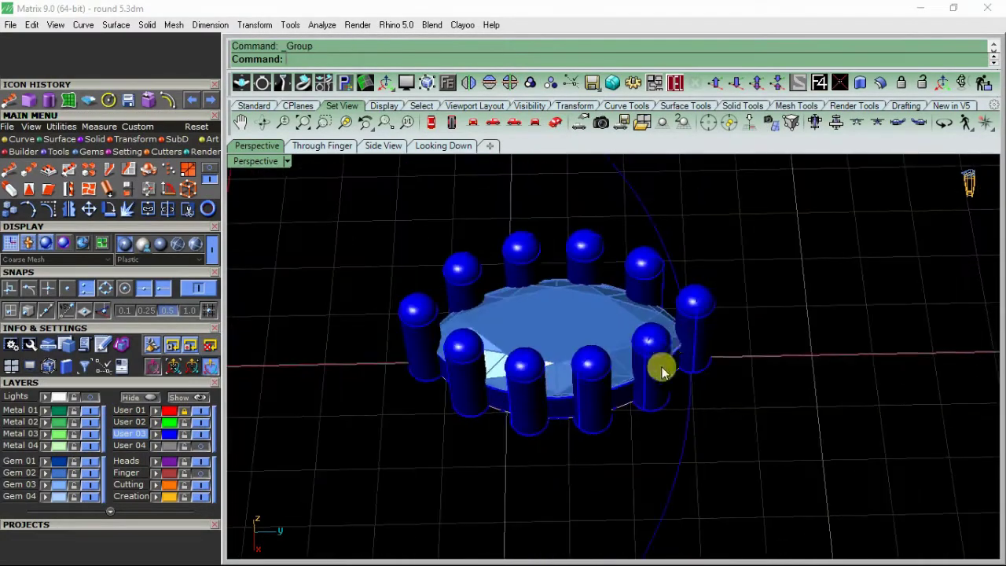
{"action": "right_click_drag", "start_coordinate": [664, 373], "coordinate": [670, 275]}
{"action": "scroll", "coordinate": [461, 285], "scroll_direction": "up", "scroll_amount": 5}
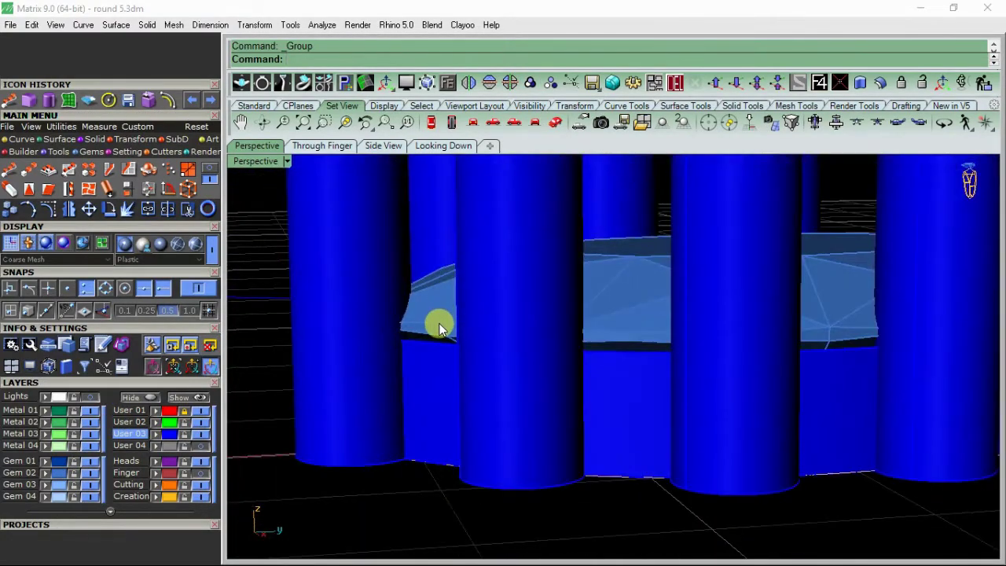
{"action": "scroll", "coordinate": [395, 359], "scroll_direction": "down", "scroll_amount": 5}
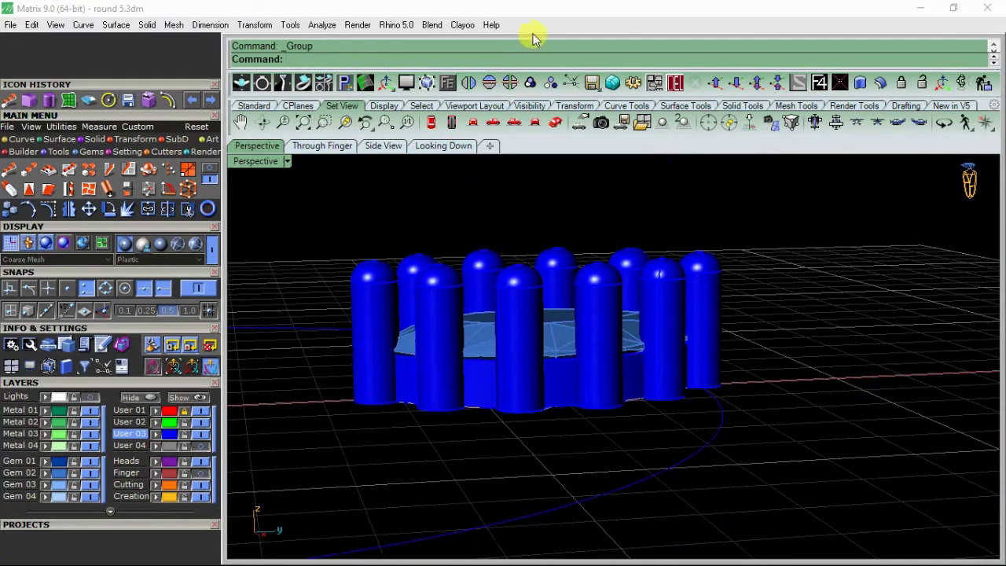
Load a pear-shaped diamond gem at the origin and size it to 4.5 mm long by 3 mm wide
{"action": "left_click", "coordinate": [431, 151]}
{"action": "scroll", "coordinate": [445, 279], "scroll_direction": "down", "scroll_amount": 5}
{"action": "scroll", "coordinate": [443, 279], "scroll_direction": "up", "scroll_amount": 2}
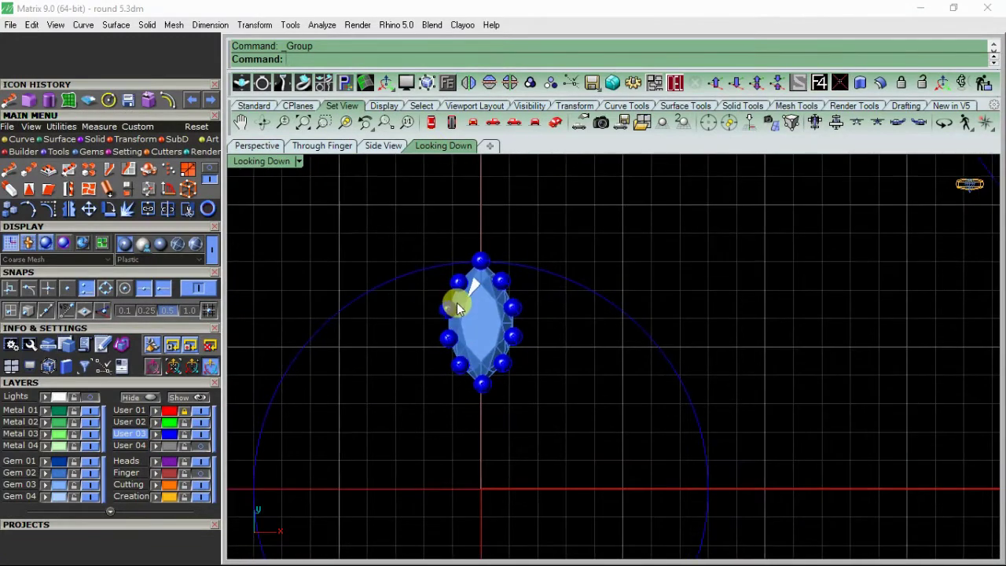
{"action": "right_click_drag", "start_coordinate": [365, 376], "coordinate": [377, 359]}
{"action": "left_click", "coordinate": [91, 151]}
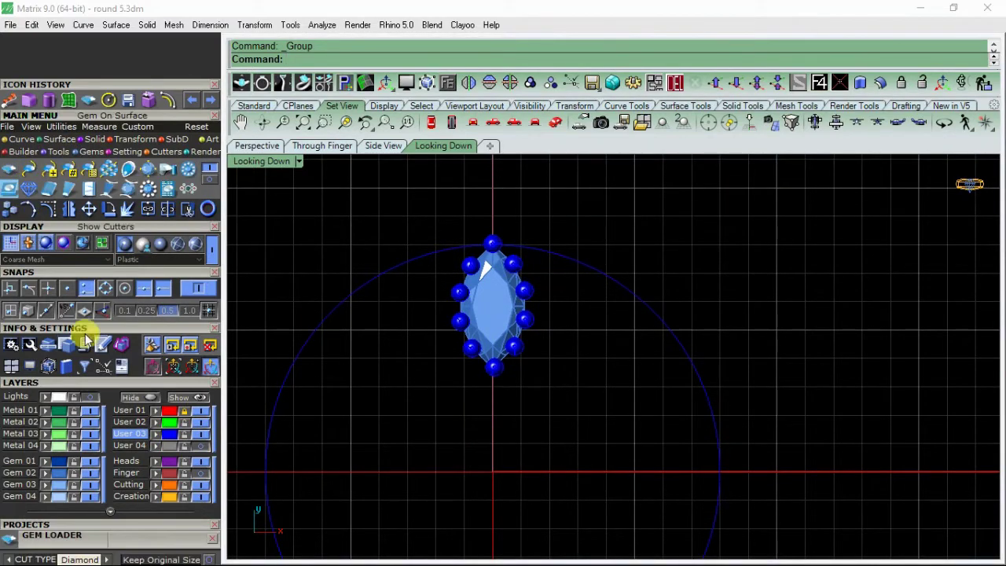
{"action": "left_click", "coordinate": [113, 384]}
{"action": "scroll", "coordinate": [43, 289], "scroll_direction": "down", "scroll_amount": 2}
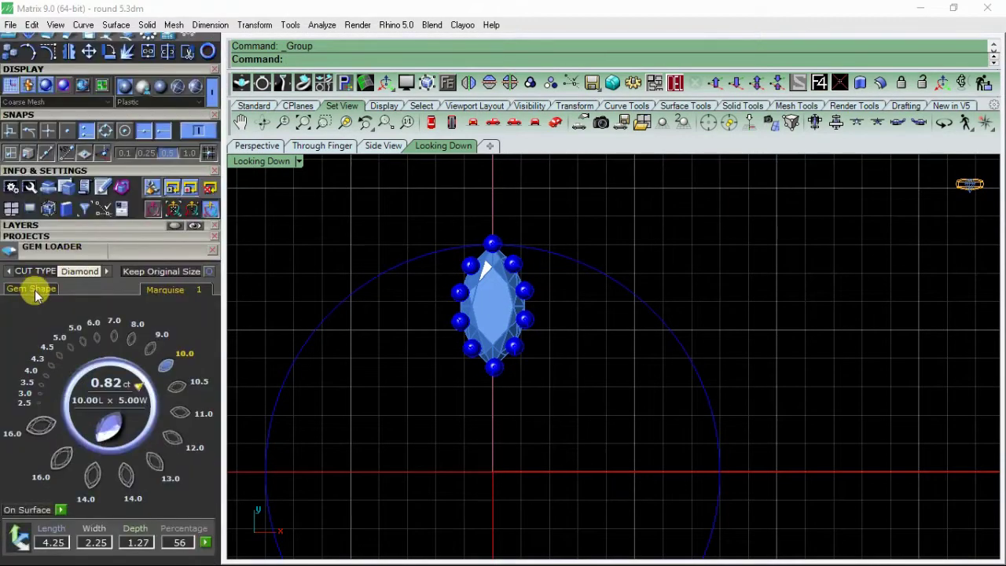
{"action": "left_click", "coordinate": [31, 289]}
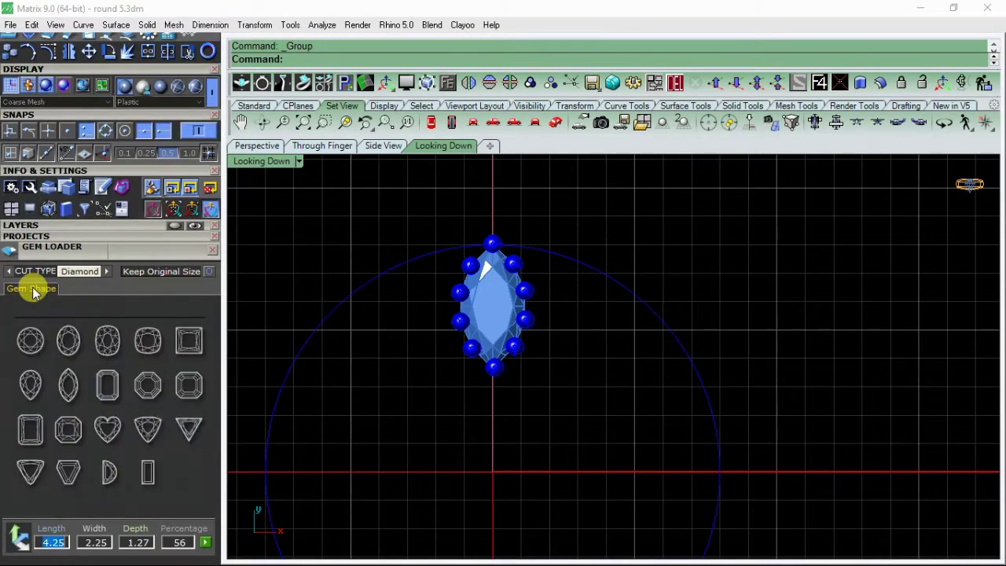
{"action": "left_click", "coordinate": [33, 386]}
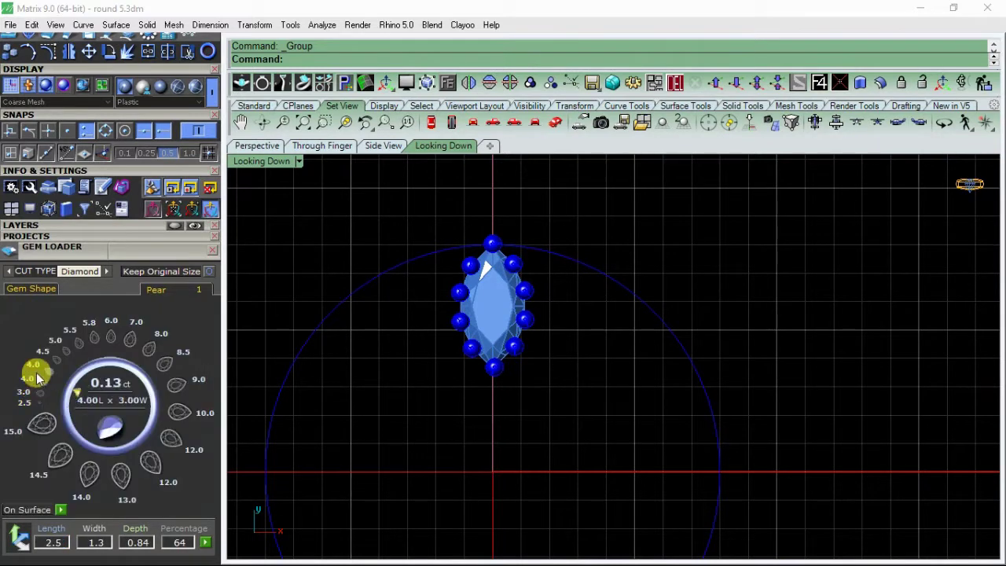
{"action": "left_click", "coordinate": [68, 356]}
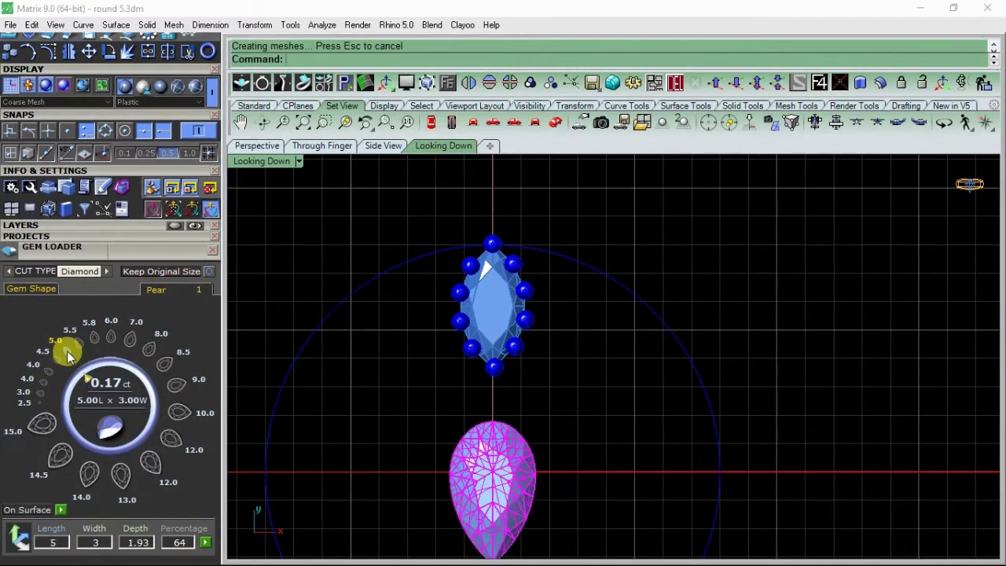
{"action": "left_click", "coordinate": [166, 359]}
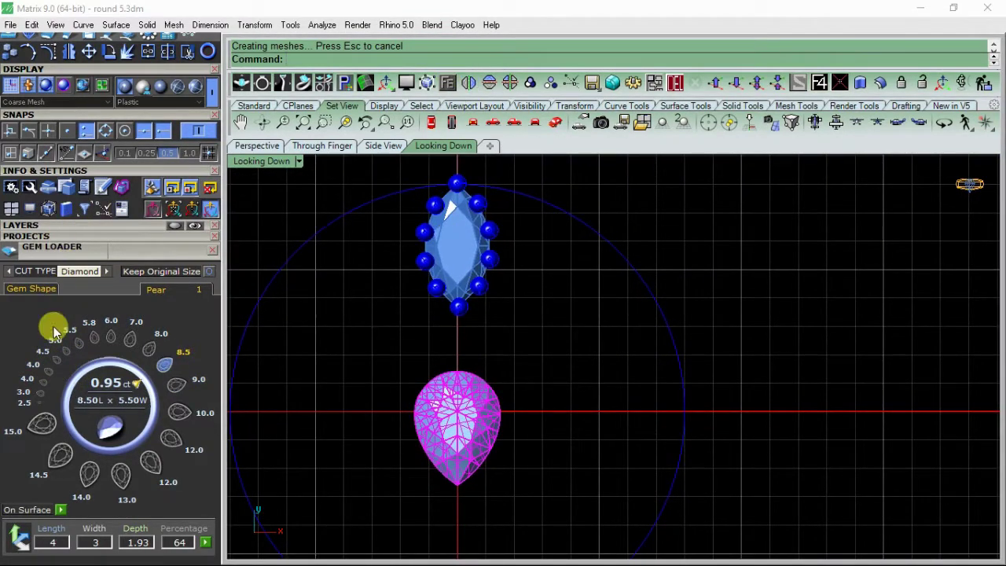
{"action": "left_click", "coordinate": [59, 358]}
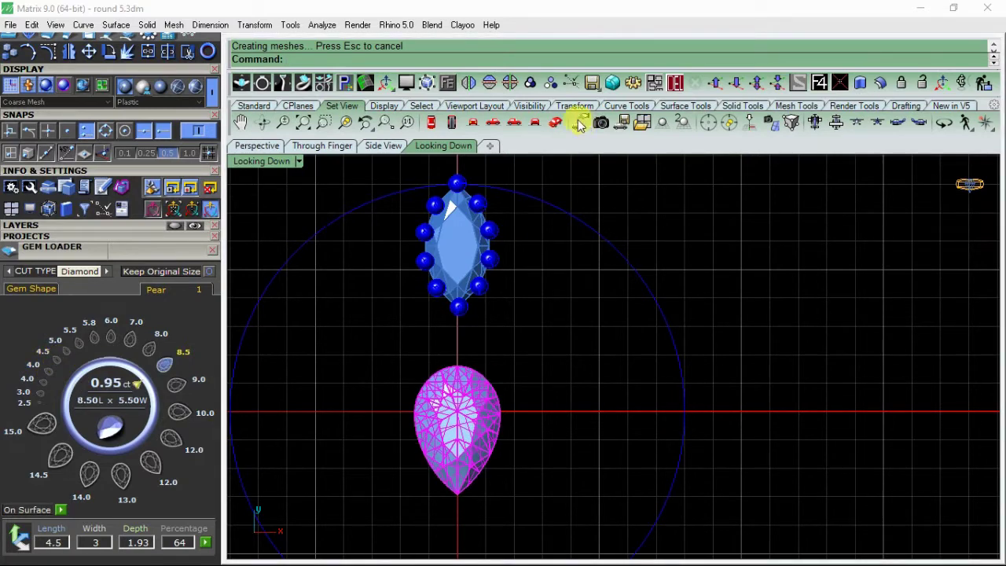
Extract the pear gem's outline curve with Gem Profile and hide the Gem 03 layer
{"action": "left_click", "coordinate": [447, 84]}
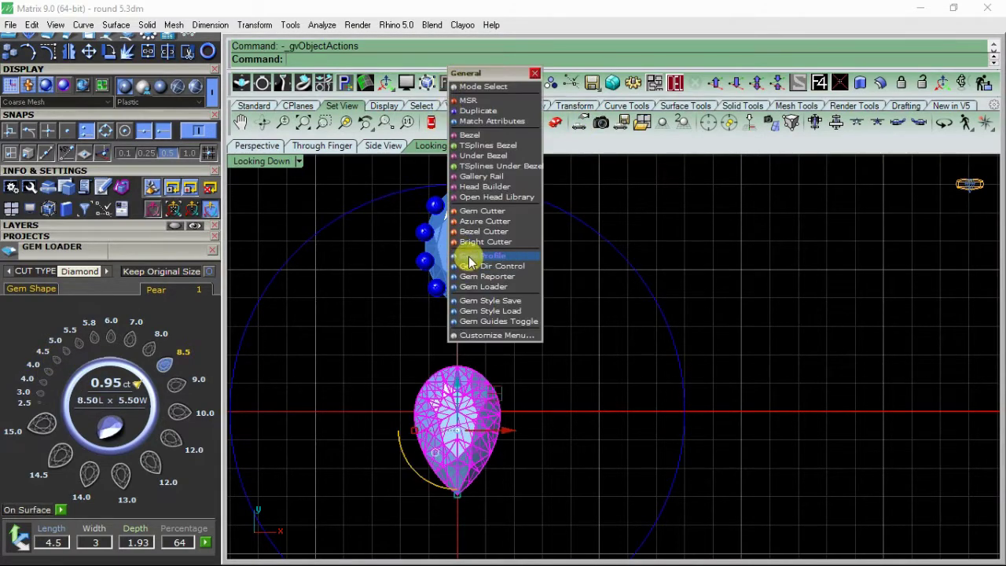
{"action": "left_click", "coordinate": [471, 256]}
{"action": "left_click", "coordinate": [466, 397]}
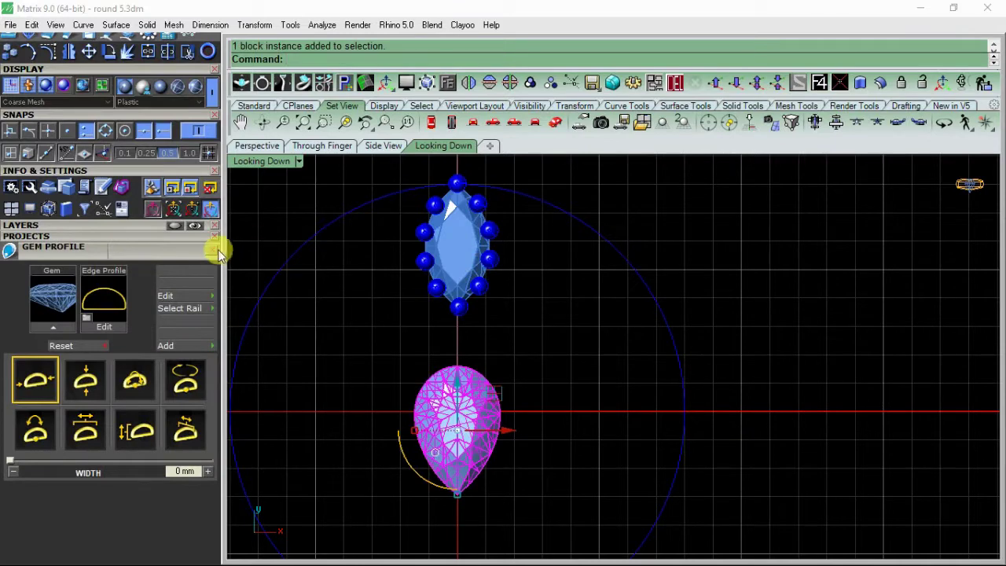
{"action": "left_click", "coordinate": [146, 225]}
{"action": "left_click", "coordinate": [88, 329]}
{"action": "left_click_drag", "start_coordinate": [565, 361], "coordinate": [464, 397]}
{"action": "left_click_drag", "start_coordinate": [90, 394], "coordinate": [8, 563]}
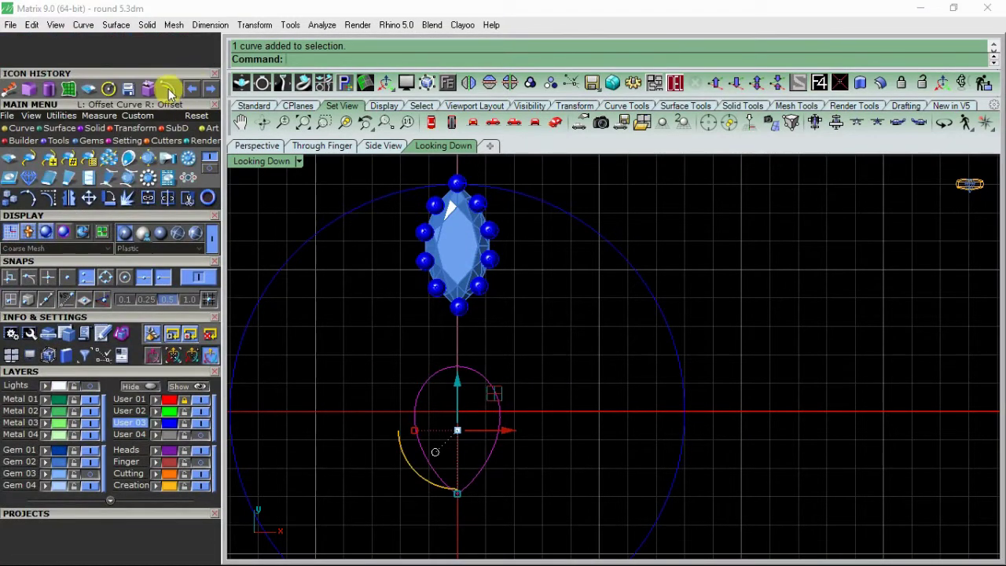
Offset the pear outline inward by 0.5 mm
{"action": "left_click", "coordinate": [173, 87]}
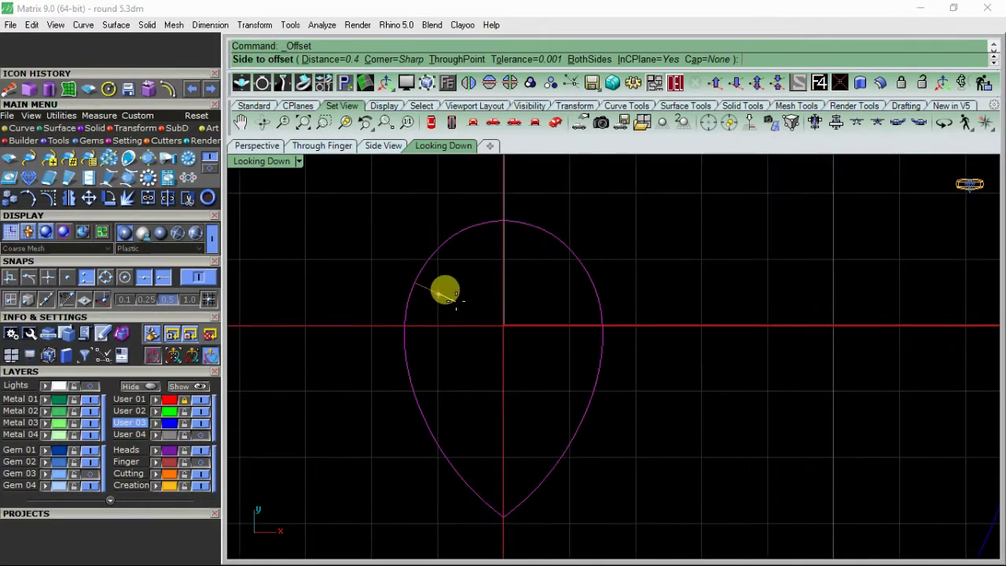
{"action": "type", "text": ".5"}
{"action": "key", "text": "Return"}
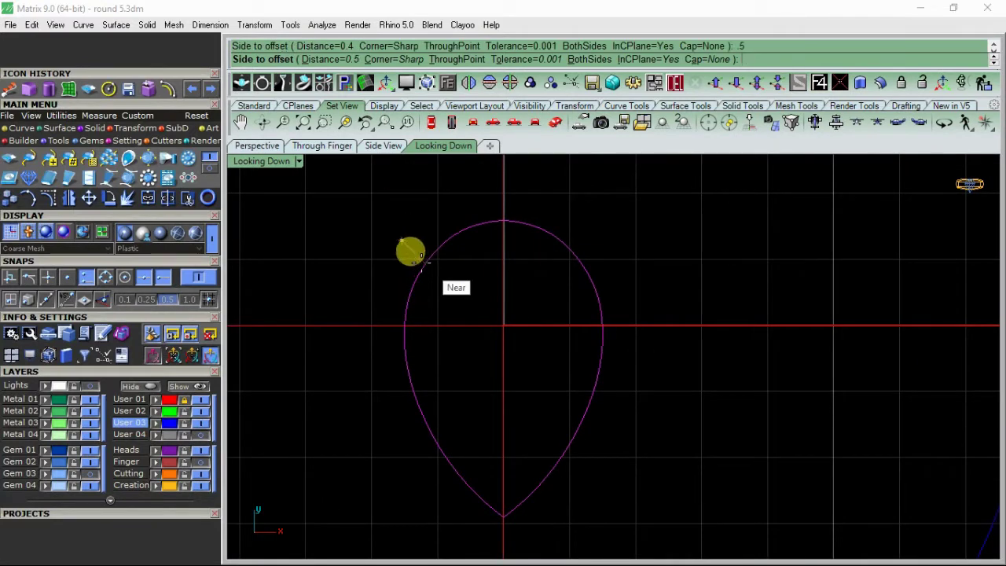
{"action": "left_click", "coordinate": [468, 292]}
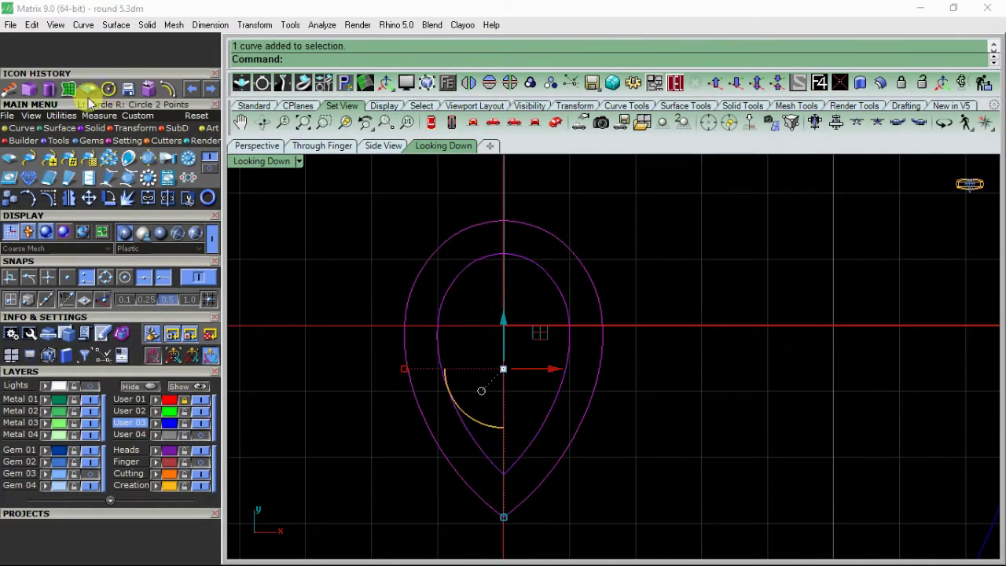
Fill the outer pear outline with a planar surface and trim away the area inside the inner curve
{"action": "left_click", "coordinate": [135, 177]}
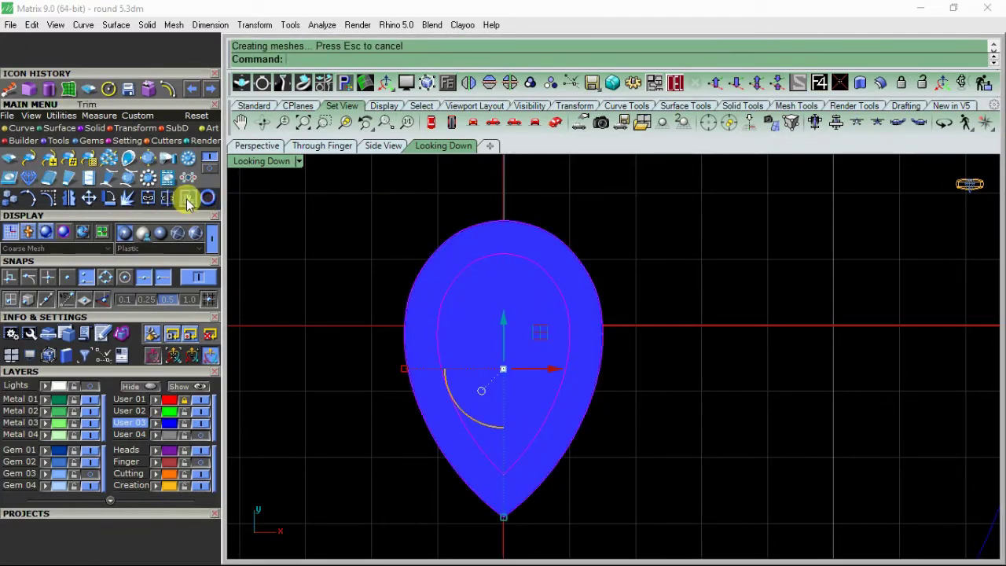
{"action": "left_click", "coordinate": [187, 203]}
{"action": "left_click", "coordinate": [463, 307]}
{"action": "key", "text": "Return"}
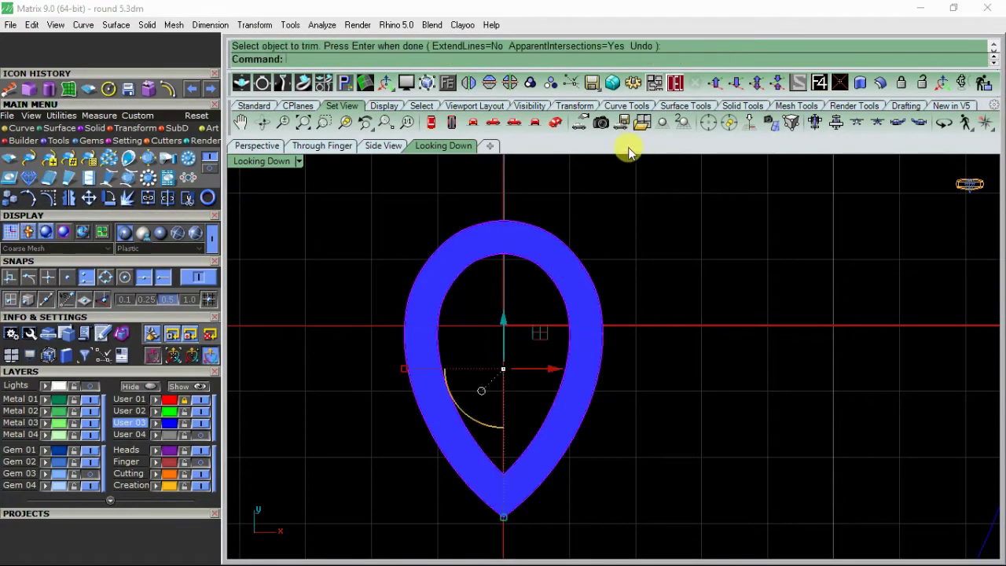
Offset the pear-shaped ring surface upward by 0.6 mm as a solid rim
{"action": "left_click", "coordinate": [674, 84]}
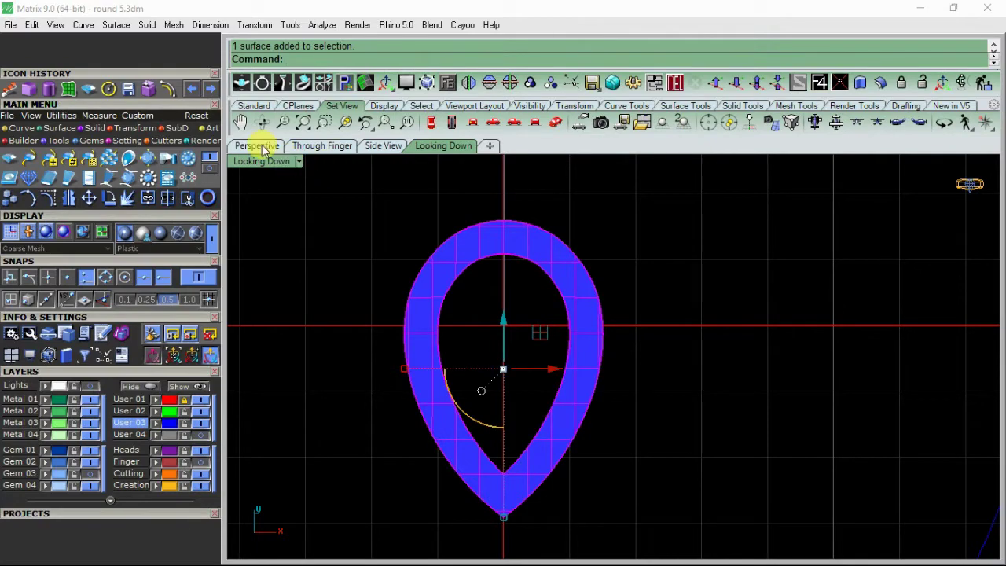
{"action": "left_click", "coordinate": [262, 147]}
{"action": "scroll", "coordinate": [537, 336], "scroll_direction": "down", "scroll_amount": 8}
{"action": "right_click_drag", "start_coordinate": [537, 336], "coordinate": [663, 336]}
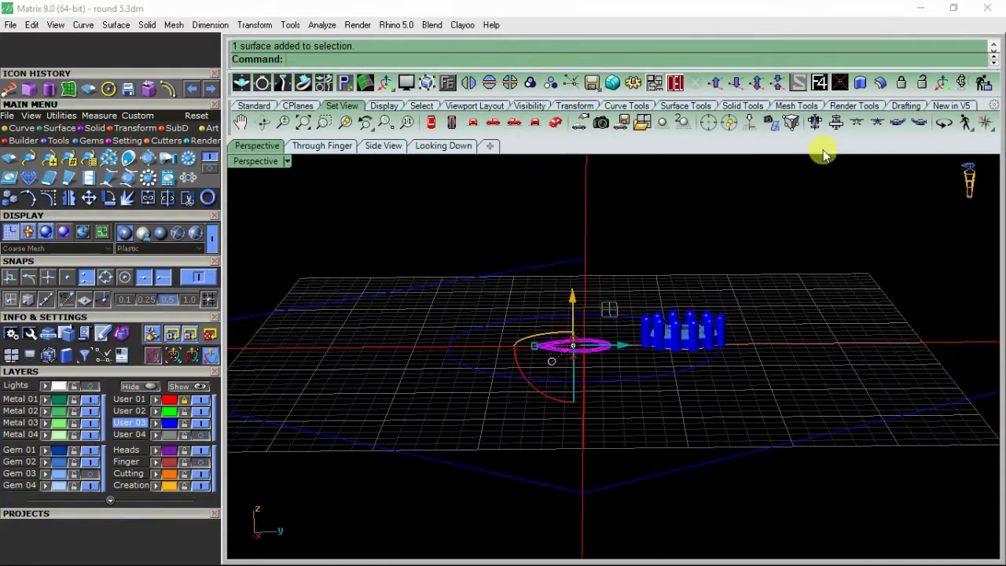
{"action": "left_click", "coordinate": [881, 81]}
{"action": "scroll", "coordinate": [609, 331], "scroll_direction": "up", "scroll_amount": 3}
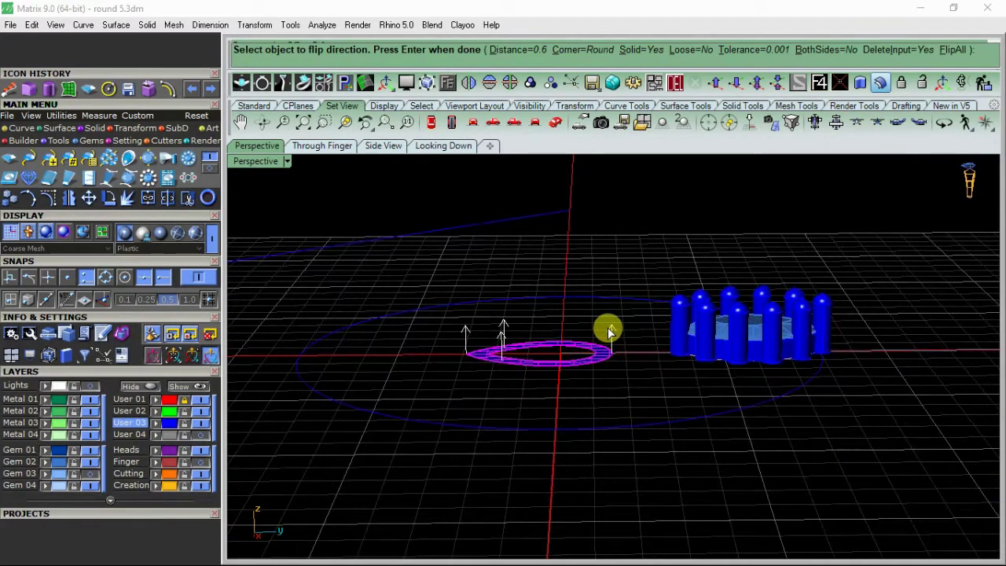
{"action": "right_click", "coordinate": [609, 330]}
{"action": "left_click", "coordinate": [618, 388]}
Add a vertical 0.6 mm diameter prong cylinder at the pear rim's pointed tip, rising above the gem, with the Gem 03 layer shown for reference
{"action": "right_click_drag", "start_coordinate": [570, 353], "coordinate": [588, 398]}
{"action": "left_click", "coordinate": [53, 93]}
{"action": "scroll", "coordinate": [503, 369], "scroll_direction": "up", "scroll_amount": 5}
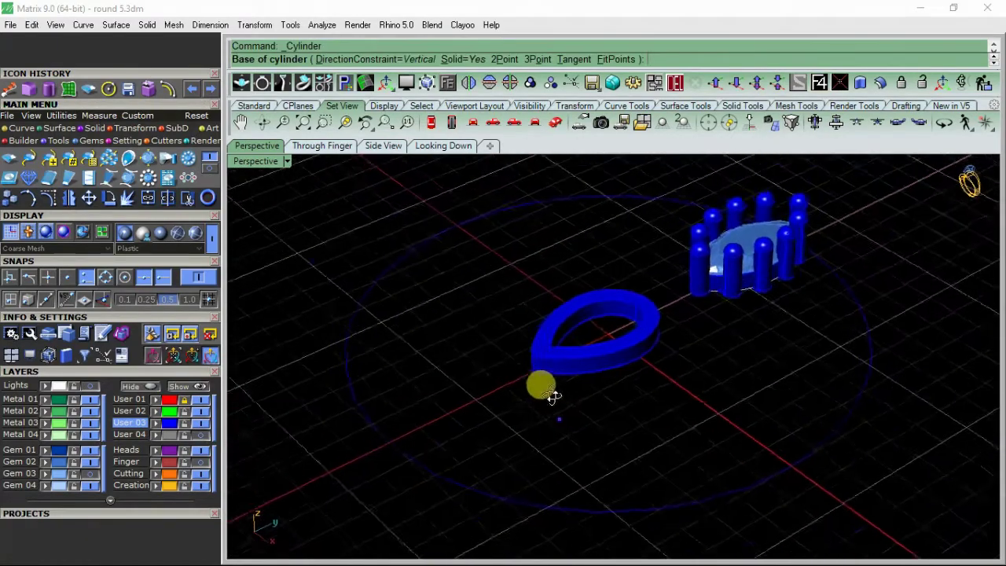
{"action": "left_click", "coordinate": [511, 357]}
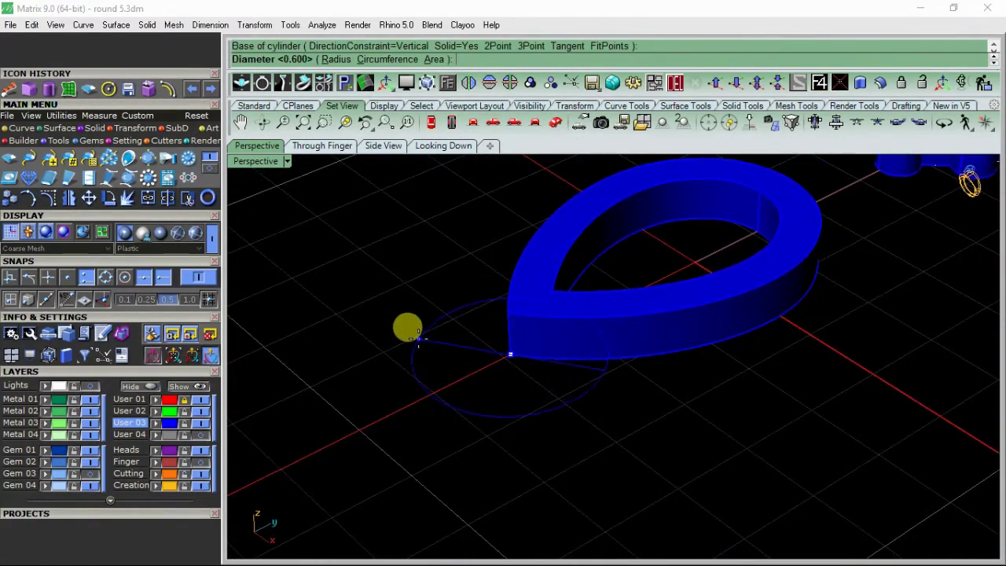
{"action": "key", "text": "Return"}
{"action": "left_click", "coordinate": [383, 145]}
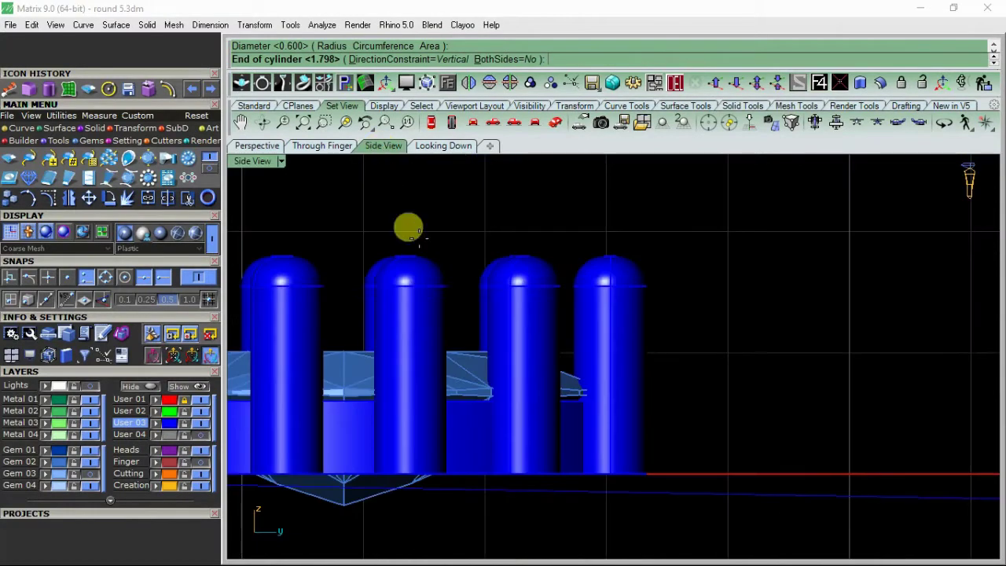
{"action": "scroll", "coordinate": [631, 278], "scroll_direction": "down", "scroll_amount": 5}
{"action": "scroll", "coordinate": [493, 262], "scroll_direction": "up", "scroll_amount": 3}
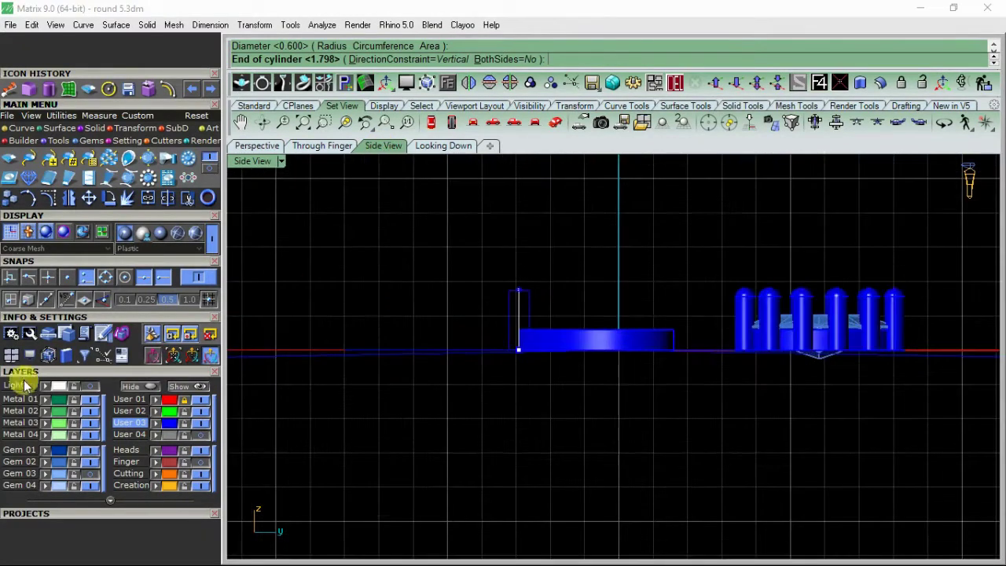
{"action": "left_click", "coordinate": [91, 477]}
{"action": "scroll", "coordinate": [529, 298], "scroll_direction": "up", "scroll_amount": 5}
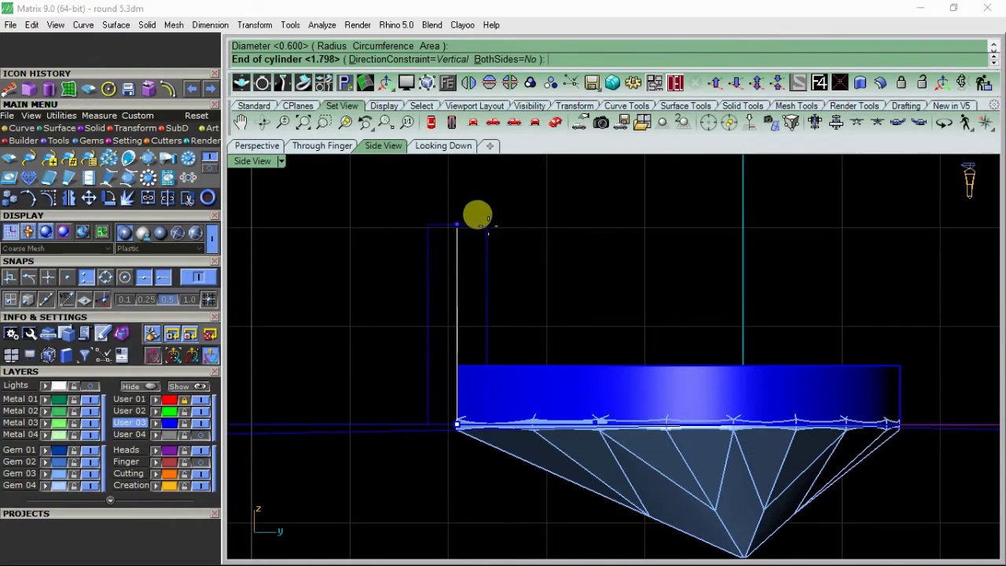
{"action": "left_click", "coordinate": [487, 231]}
Raise the pear gem so its girdle sits at the rim's top edge
{"action": "left_click", "coordinate": [619, 497]}
{"action": "left_click_drag", "start_coordinate": [680, 421], "coordinate": [651, 348]}
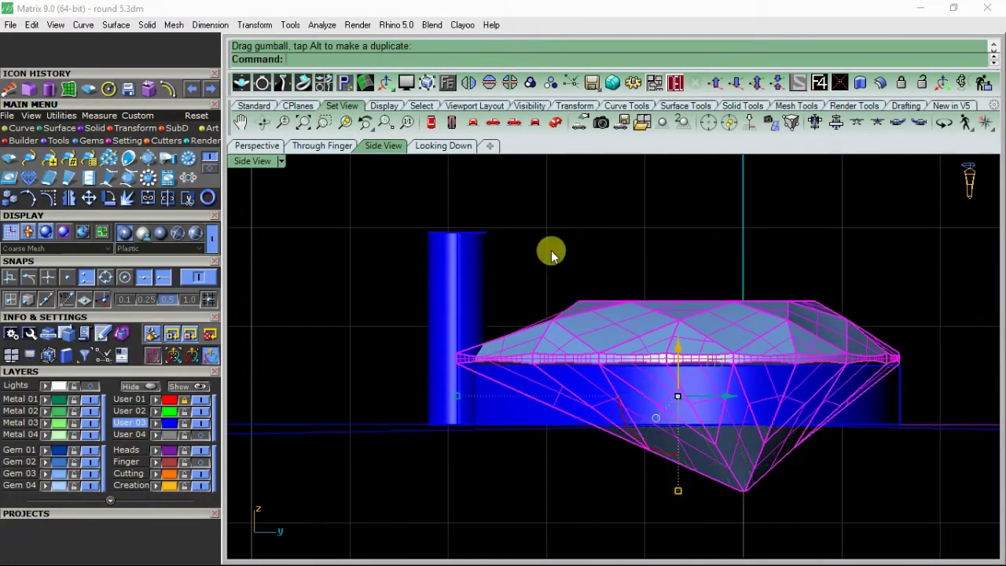
{"action": "left_click", "coordinate": [509, 264]}
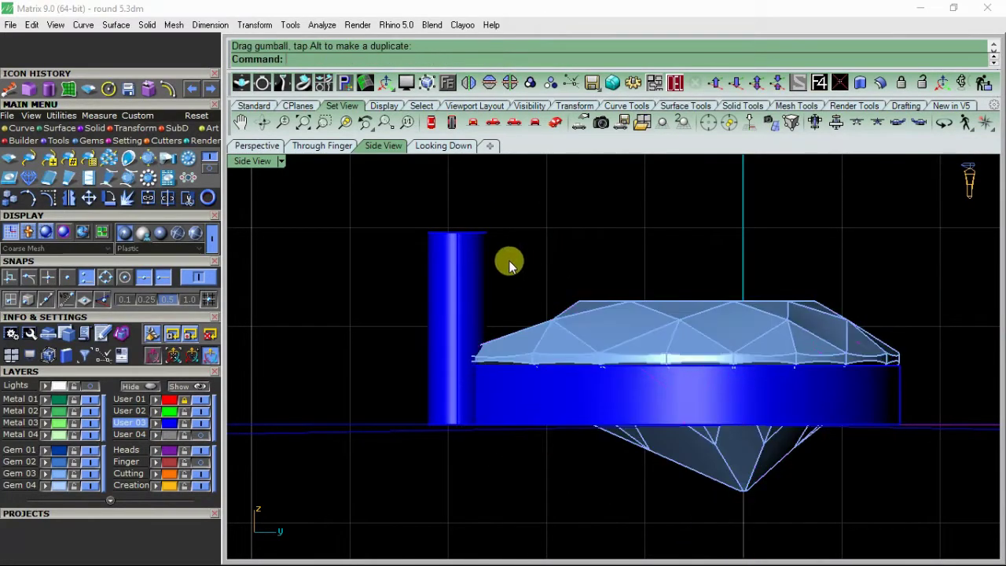
Round the top edge of the pear rim's prong cylinder with a 0.25 mm fillet and hide the Gem 03 layer
{"action": "left_click", "coordinate": [29, 92]}
{"action": "left_click_drag", "start_coordinate": [531, 198], "coordinate": [346, 262]}
{"action": "key", "text": "Return"}
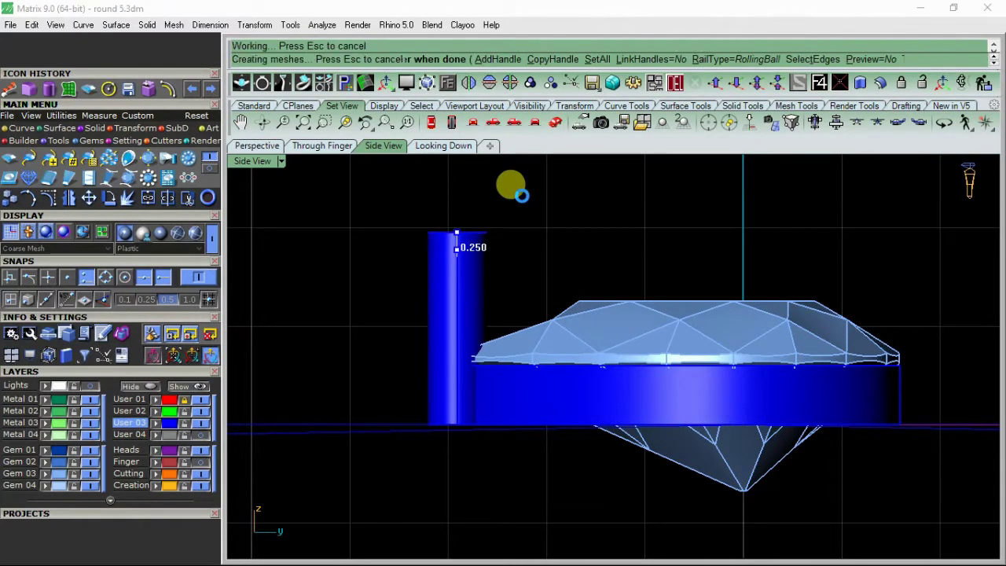
{"action": "left_click", "coordinate": [471, 256]}
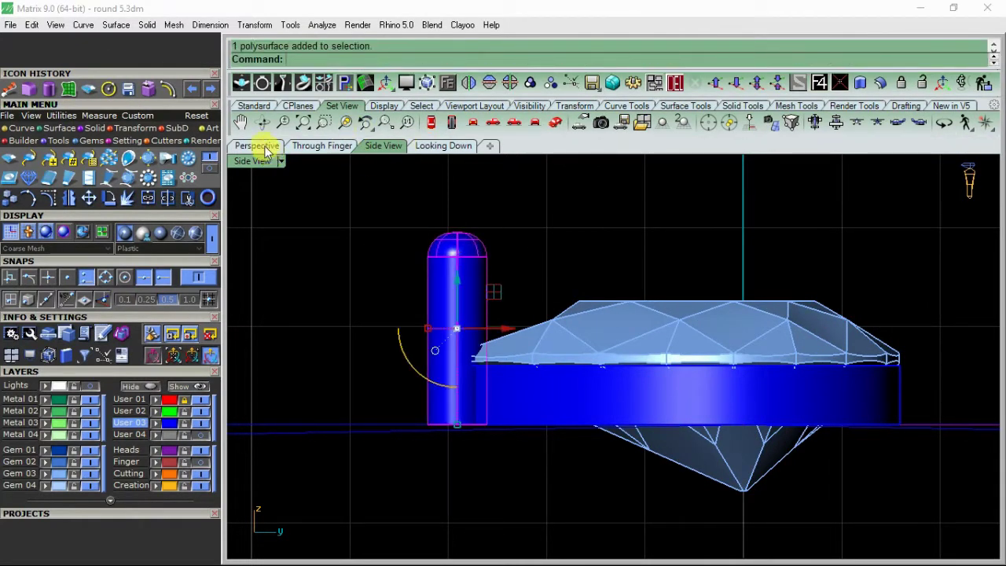
{"action": "left_click", "coordinate": [265, 148]}
{"action": "left_click", "coordinate": [90, 474]}
{"action": "right_click_drag", "start_coordinate": [478, 308], "coordinate": [458, 375], "text": "shift"}
{"action": "key", "text": "super"}
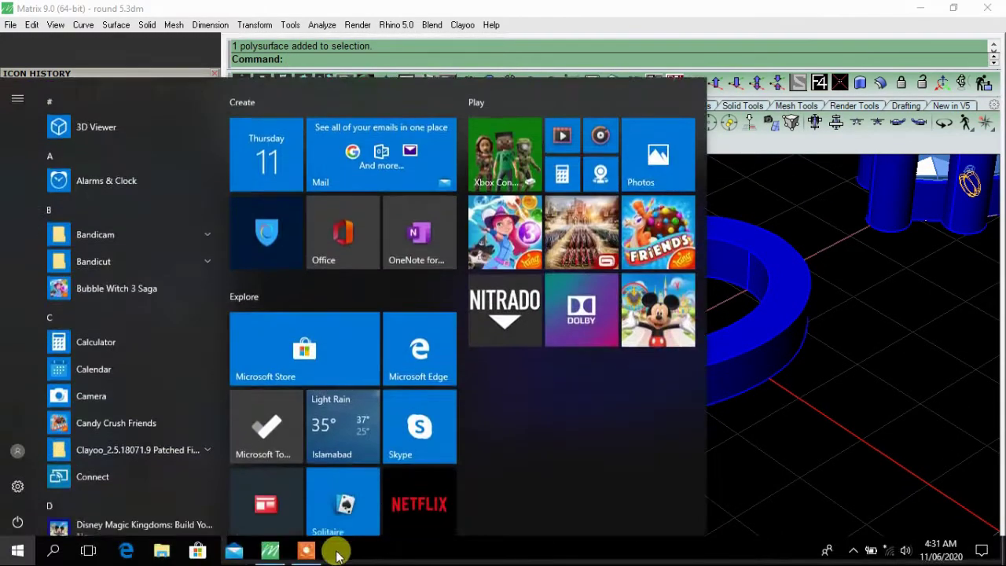
{"action": "left_click", "coordinate": [308, 550]}
{"action": "left_click", "coordinate": [525, 529]}
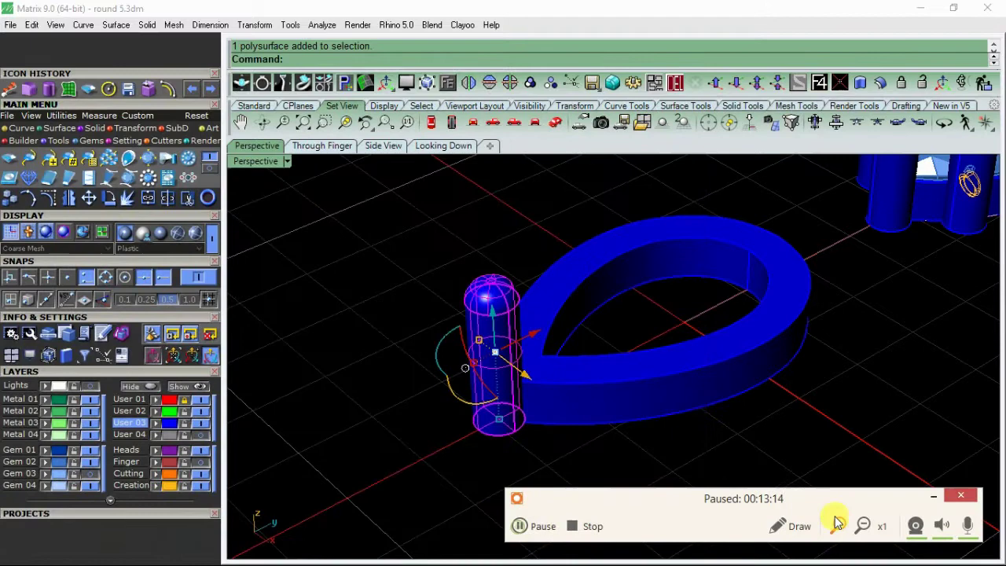
Duplicate the pear rim's two outer bottom edges and join them into one closed outline curve
{"action": "right_click_drag", "start_coordinate": [597, 362], "coordinate": [450, 314]}
{"action": "left_click", "coordinate": [456, 387]}
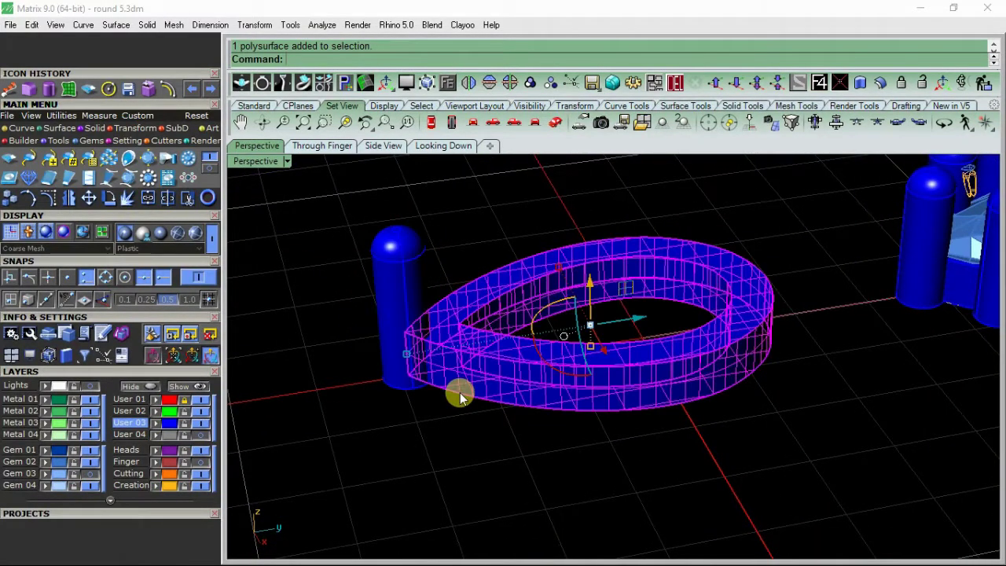
{"action": "left_click", "coordinate": [451, 442]}
{"action": "left_click", "coordinate": [21, 127]}
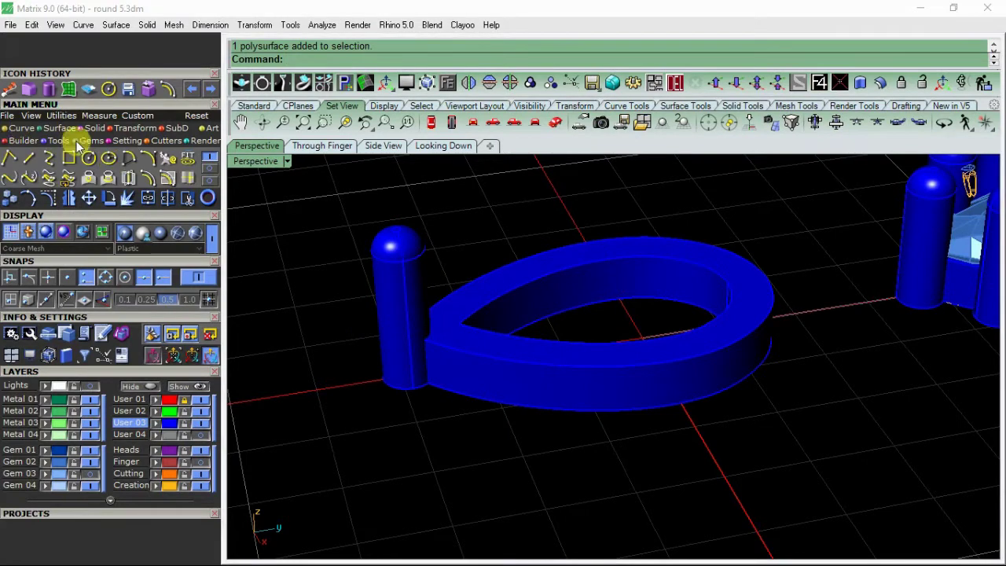
{"action": "left_click", "coordinate": [185, 178]}
{"action": "left_click", "coordinate": [398, 386]}
{"action": "right_click_drag", "start_coordinate": [398, 385], "coordinate": [558, 463]}
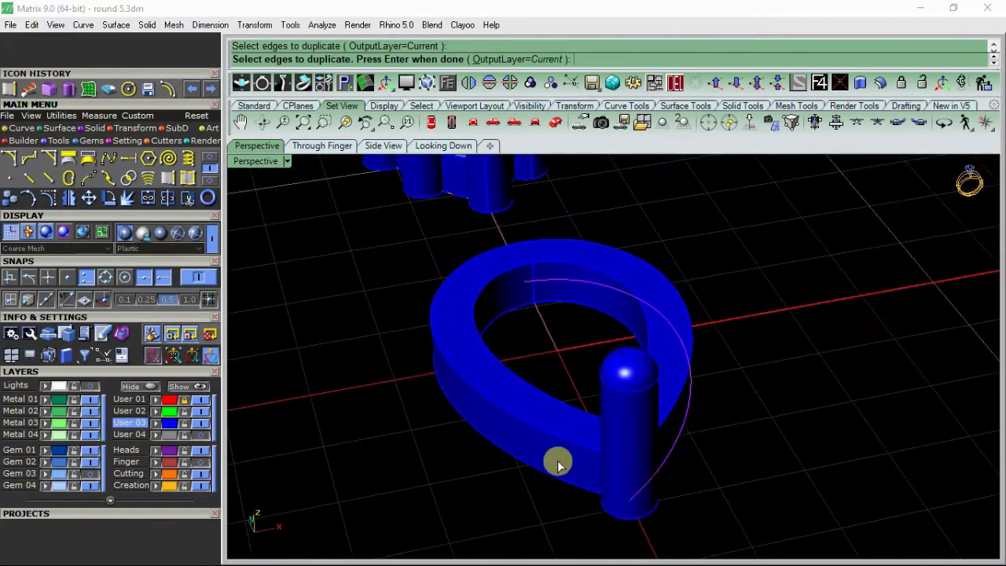
{"action": "left_click", "coordinate": [528, 464]}
{"action": "right_click", "coordinate": [407, 439]}
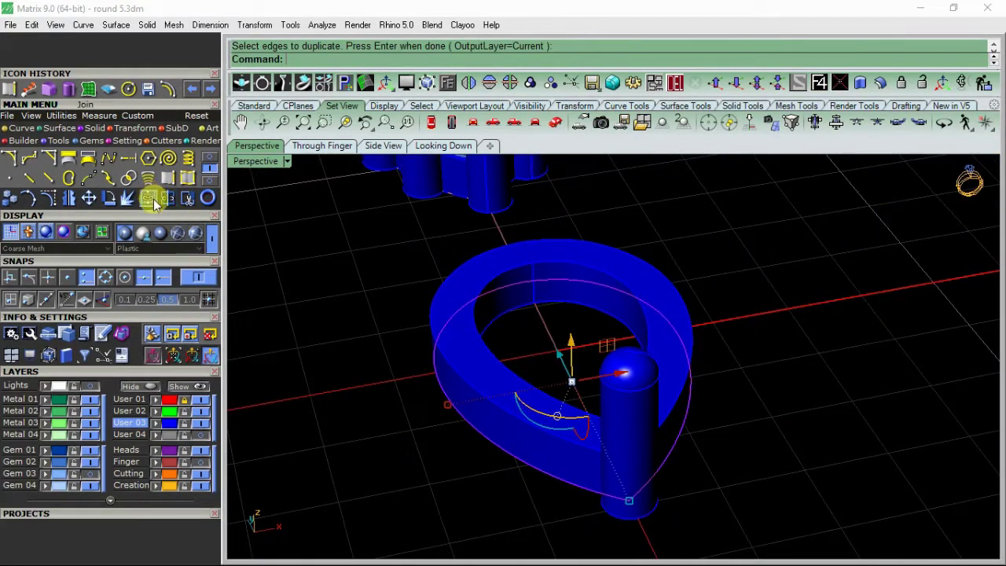
{"action": "left_click", "coordinate": [153, 202]}
Array the prong cylinder along the pear's closed outline curve to make ten evenly spaced prongs around the rim
{"action": "right_click_drag", "start_coordinate": [528, 348], "coordinate": [393, 307]}
{"action": "left_click", "coordinate": [415, 275]}
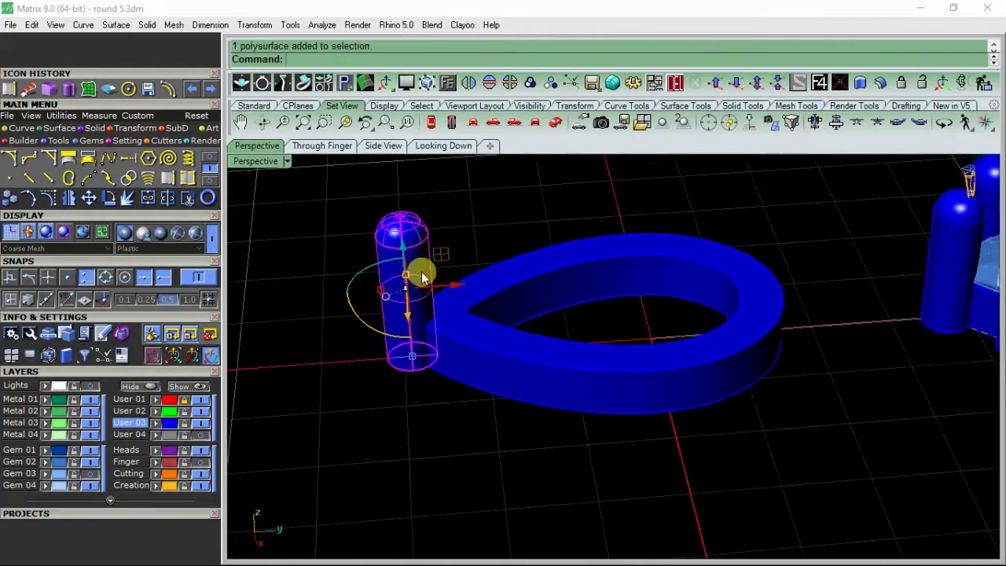
{"action": "left_click", "coordinate": [137, 129]}
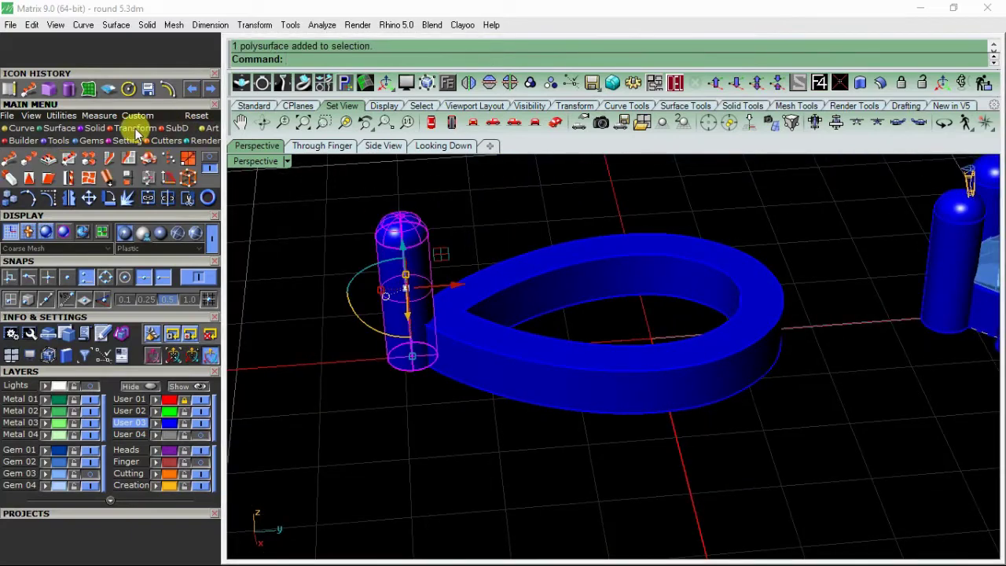
{"action": "left_click", "coordinate": [10, 161]}
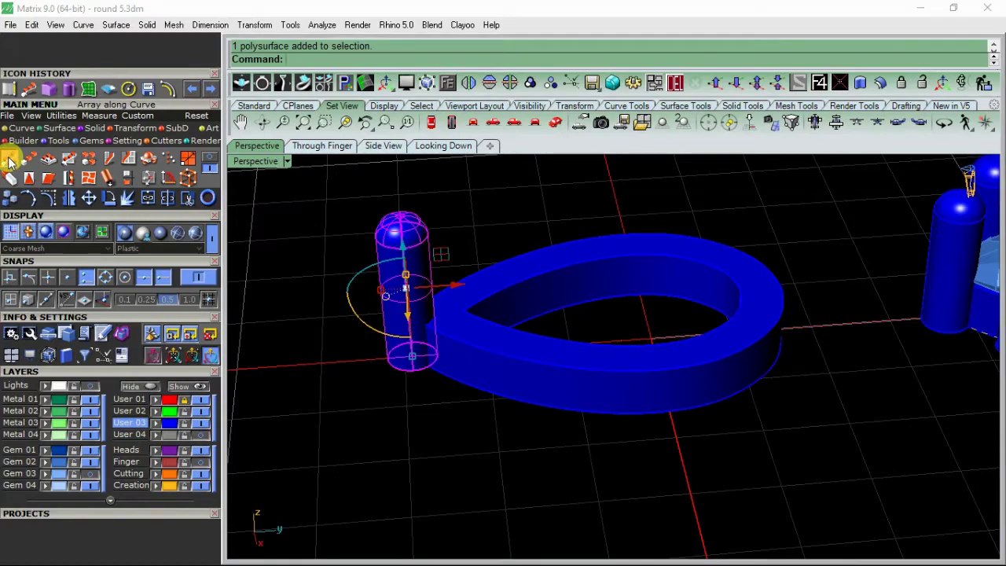
{"action": "left_click", "coordinate": [499, 403]}
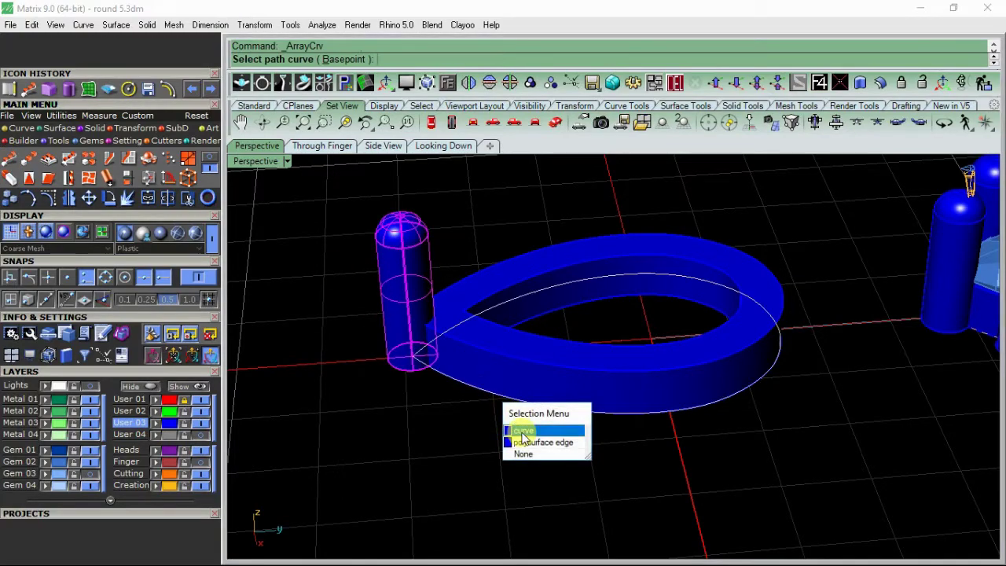
{"action": "left_click", "coordinate": [522, 430]}
{"action": "left_click", "coordinate": [548, 358]}
{"action": "left_click", "coordinate": [423, 456]}
{"action": "scroll", "coordinate": [507, 386], "scroll_direction": "down", "scroll_amount": 3}
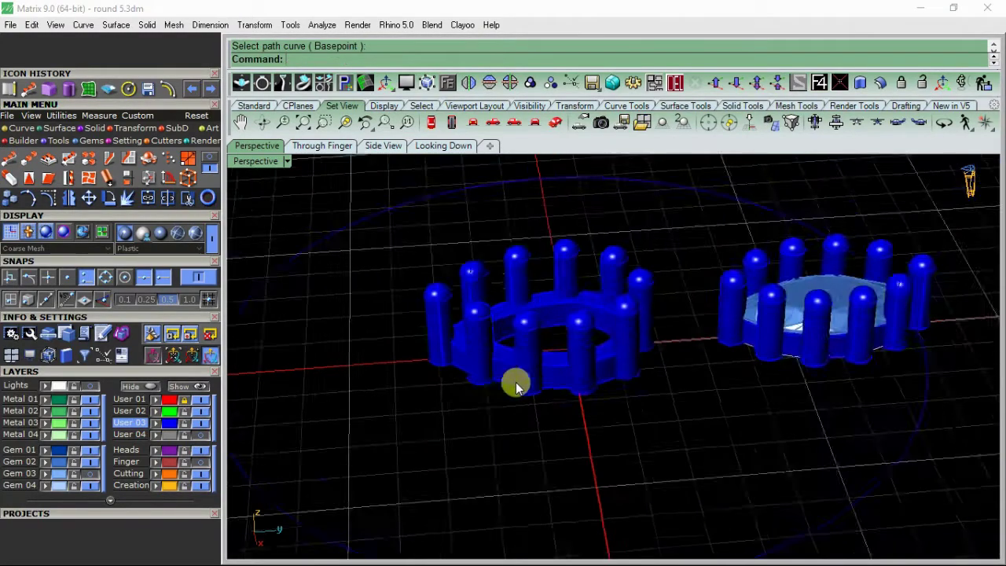
Show the pear gem and group it with its rim, prongs and outline curve
{"action": "right_click_drag", "start_coordinate": [515, 383], "coordinate": [587, 353]}
{"action": "left_click_drag", "start_coordinate": [444, 391], "coordinate": [317, 455]}
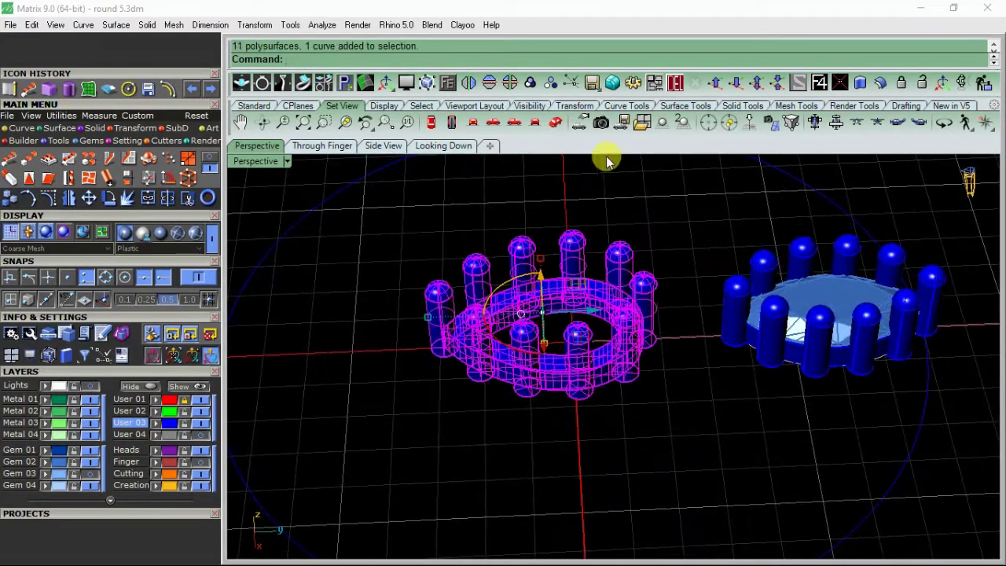
{"action": "left_click", "coordinate": [520, 82]}
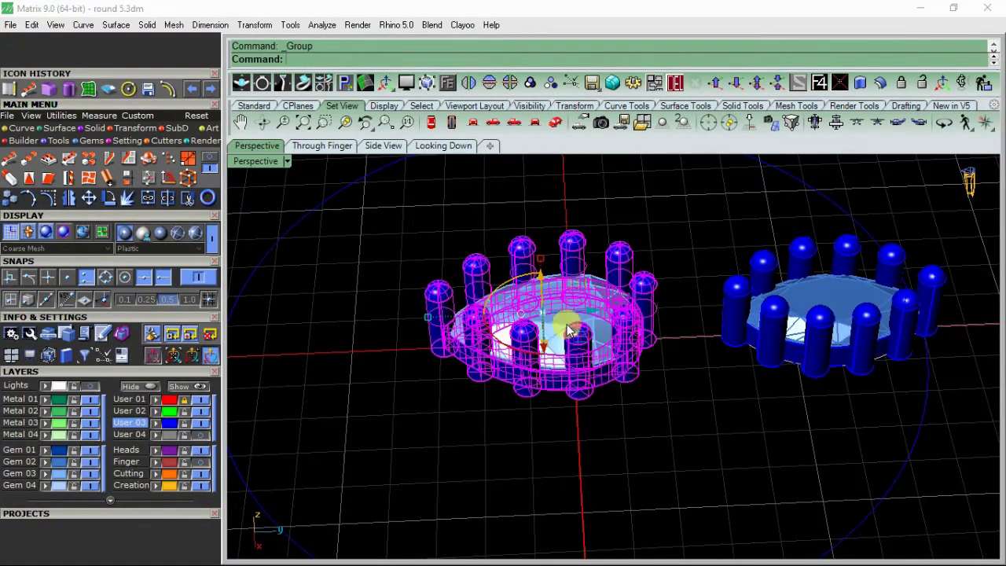
In the top view, rotate the grouped pear setting 45 degrees clockwise about the design's centre
{"action": "left_click", "coordinate": [440, 146]}
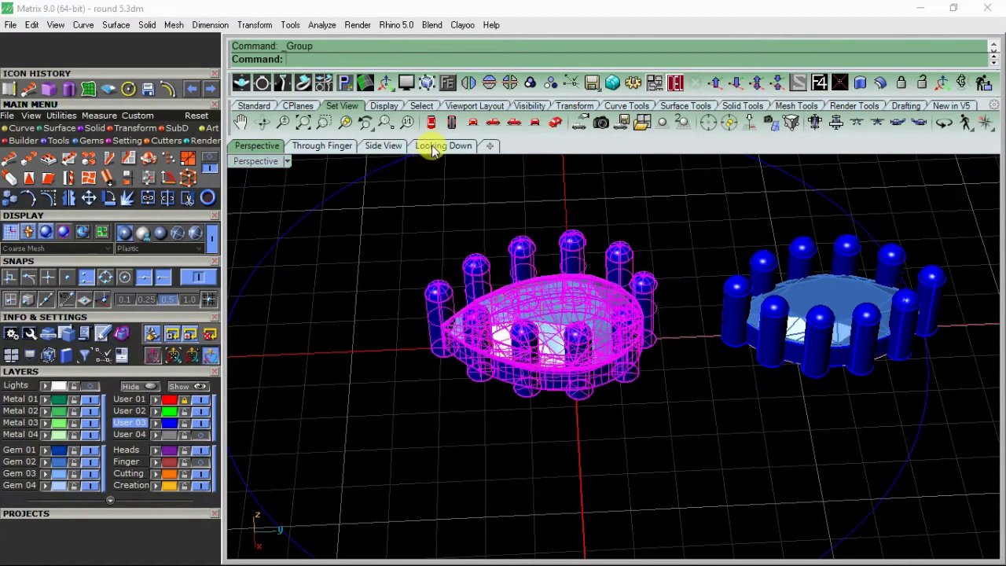
{"action": "left_click", "coordinate": [110, 199]}
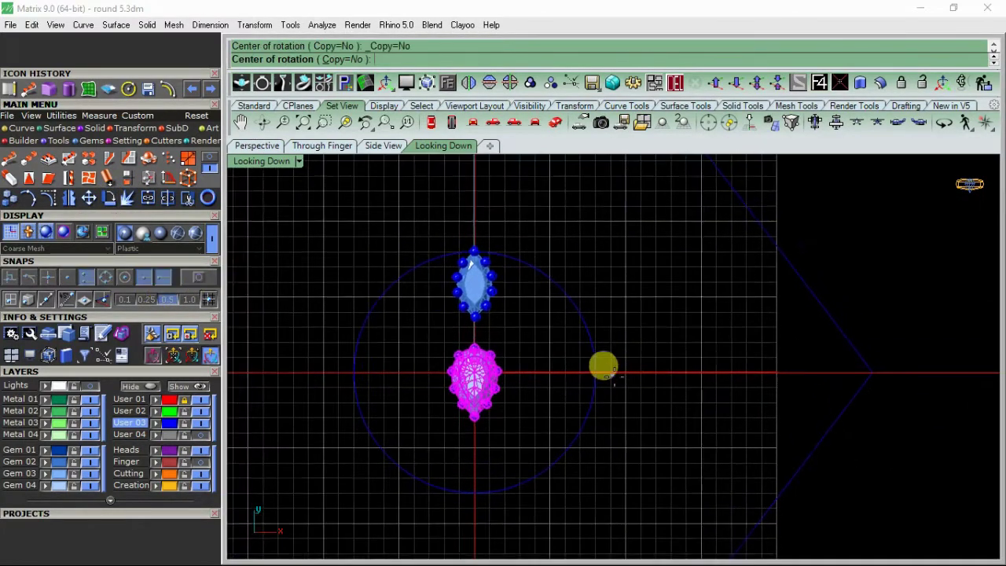
{"action": "left_click", "coordinate": [819, 81]}
{"action": "left_click", "coordinate": [426, 217]}
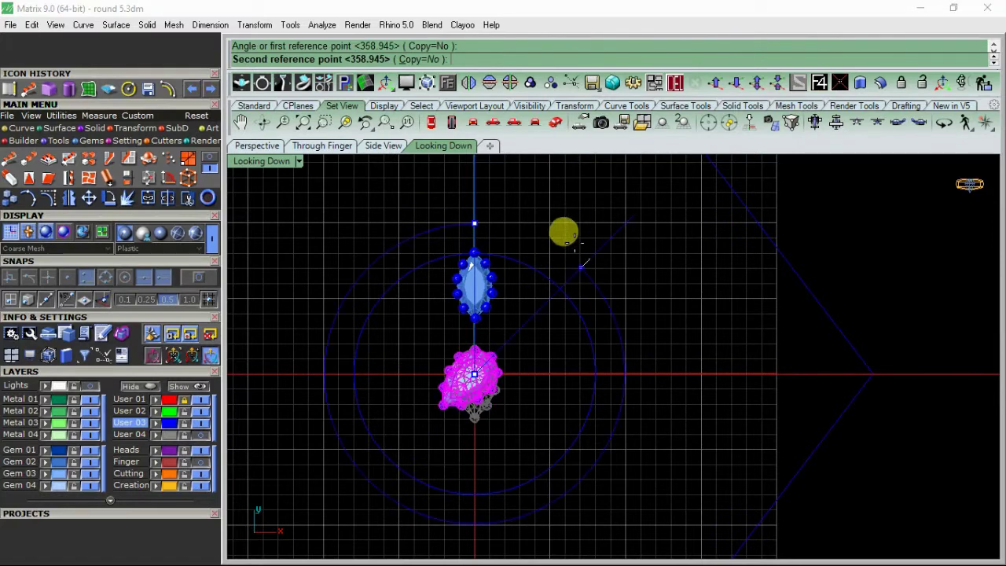
{"action": "left_click", "coordinate": [558, 229]}
Move the rotated pear setting outward along its axis and close beside the marquise setting
{"action": "left_click_drag", "start_coordinate": [452, 437], "coordinate": [492, 429]}
{"action": "left_click_drag", "start_coordinate": [511, 340], "coordinate": [563, 279]}
{"action": "scroll", "coordinate": [501, 289], "scroll_direction": "up", "scroll_amount": 3}
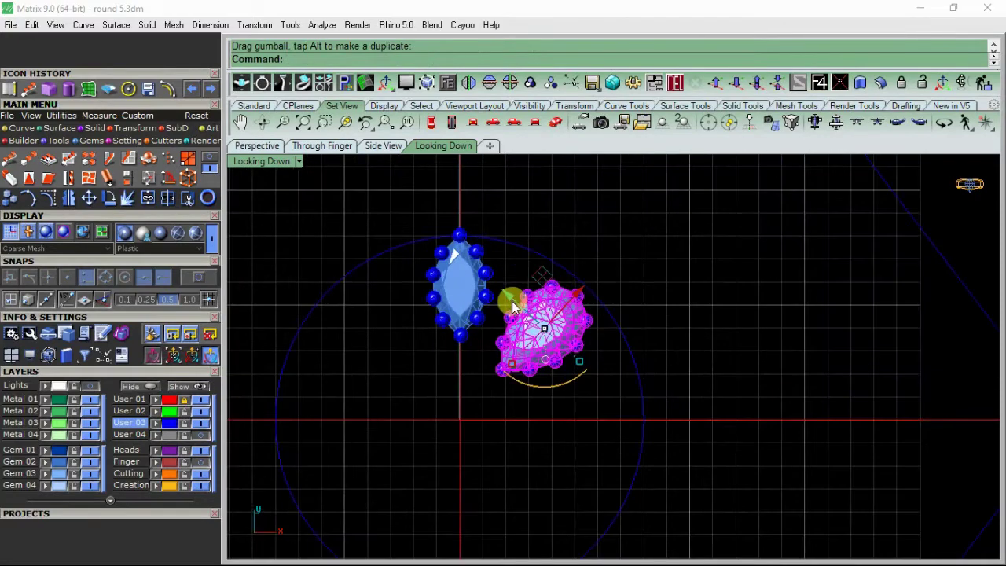
{"action": "left_click_drag", "start_coordinate": [512, 307], "coordinate": [500, 293]}
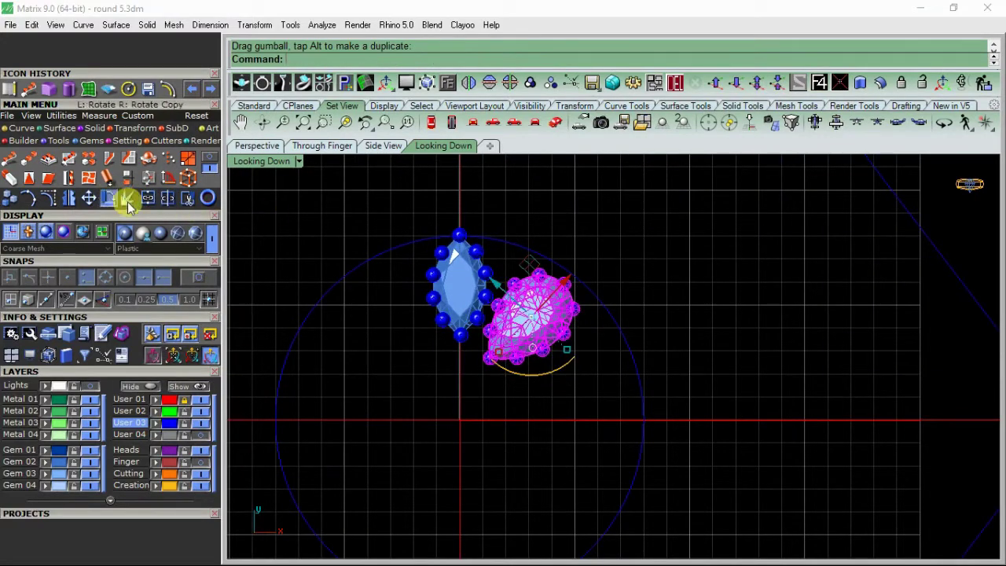
Rotate the pear setting about 6 degrees counterclockwise around its pointed tip and nudge it into place beside the marquise
{"action": "left_click", "coordinate": [128, 201]}
{"action": "left_click", "coordinate": [484, 369]}
{"action": "left_click", "coordinate": [559, 242]}
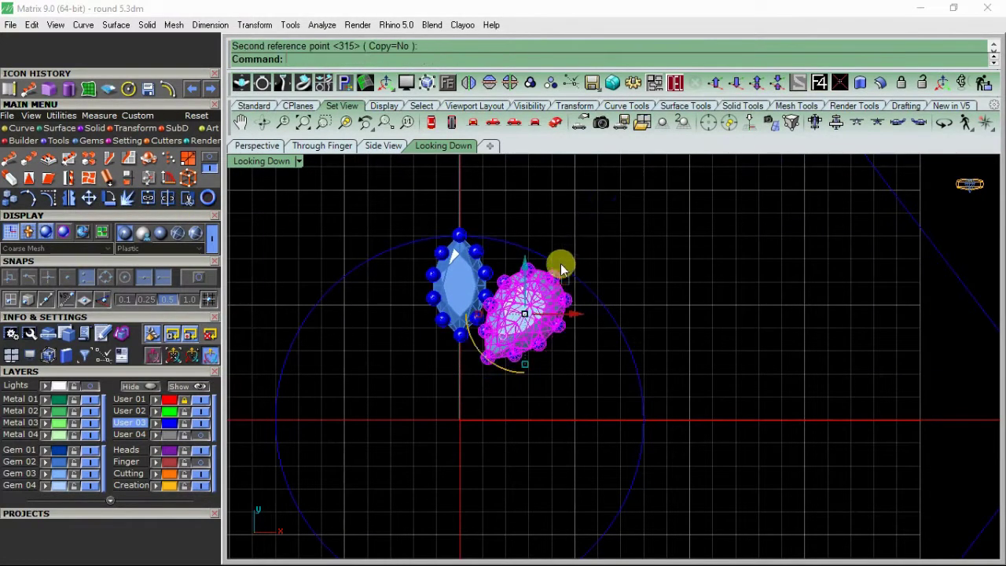
{"action": "scroll", "coordinate": [558, 276], "scroll_direction": "up", "scroll_amount": 3}
{"action": "left_click_drag", "start_coordinate": [542, 308], "coordinate": [560, 297]}
Rotate the pear setting slightly further counterclockwise around its own middle in the top view
{"action": "right_click", "coordinate": [549, 284]}
{"action": "left_click", "coordinate": [518, 334]}
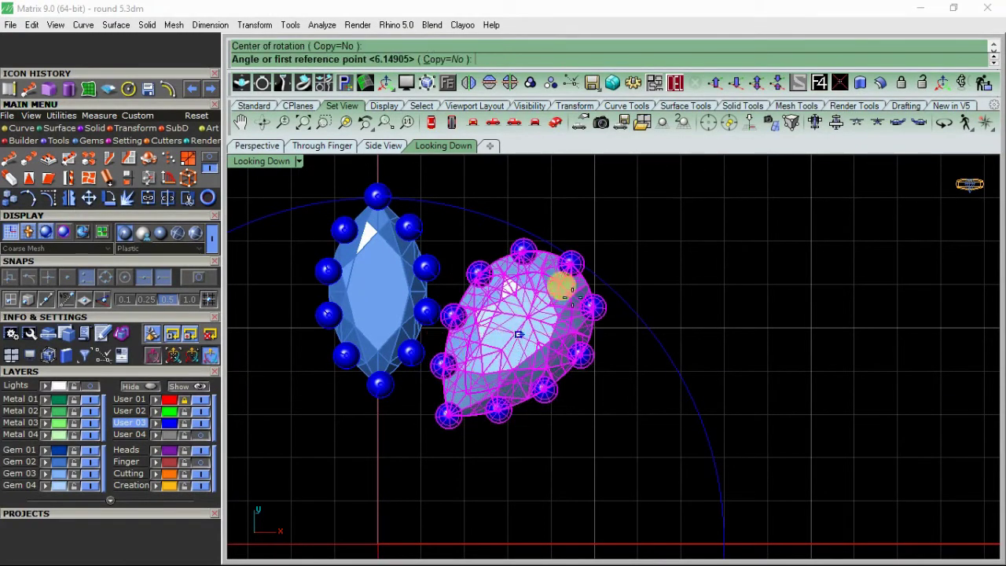
{"action": "left_click", "coordinate": [613, 244]}
{"action": "left_click", "coordinate": [611, 239]}
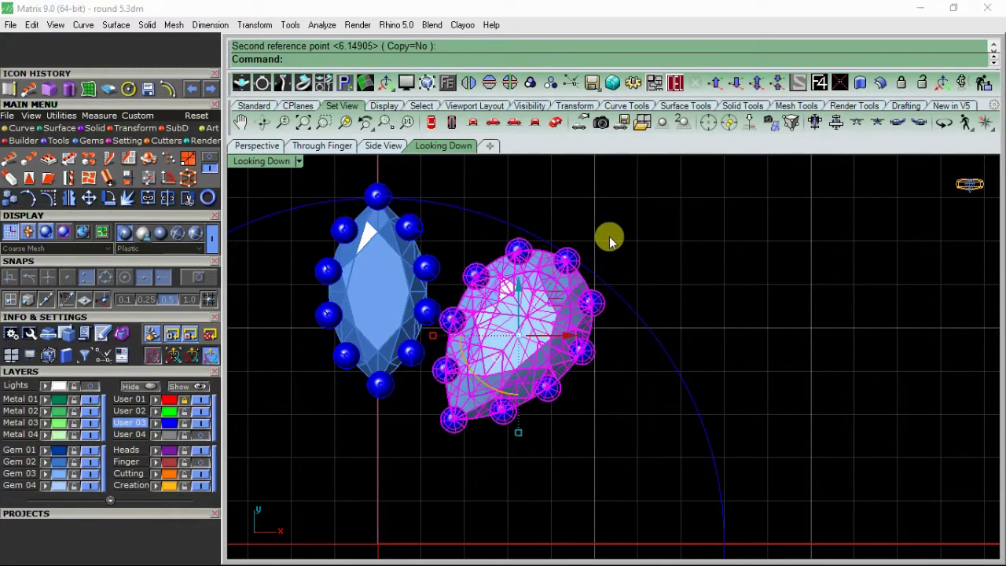
{"action": "left_click", "coordinate": [646, 237]}
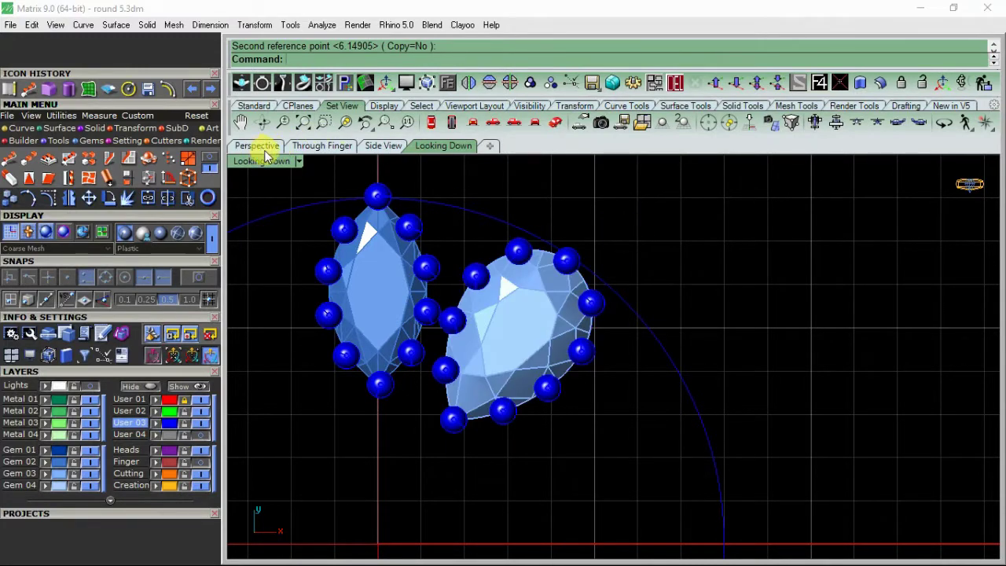
Raise the marquise and pear settings together above the base plane in the side view
{"action": "scroll", "coordinate": [514, 283], "scroll_direction": "down", "scroll_amount": 3}
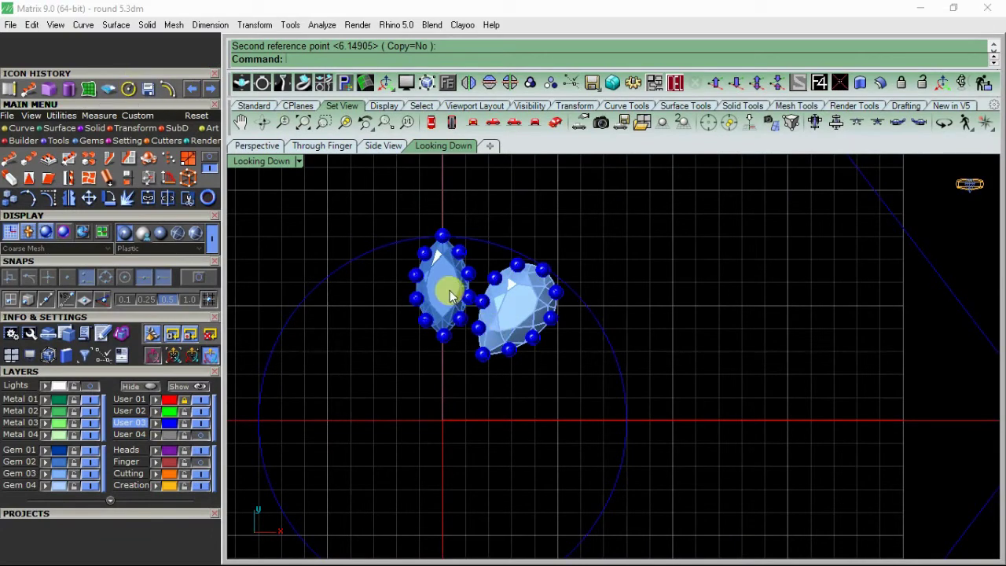
{"action": "left_click", "coordinate": [445, 288]}
{"action": "left_click", "coordinate": [383, 146]}
{"action": "scroll", "coordinate": [490, 336], "scroll_direction": "down", "scroll_amount": 10}
{"action": "right_click_drag", "start_coordinate": [617, 340], "coordinate": [524, 399]}
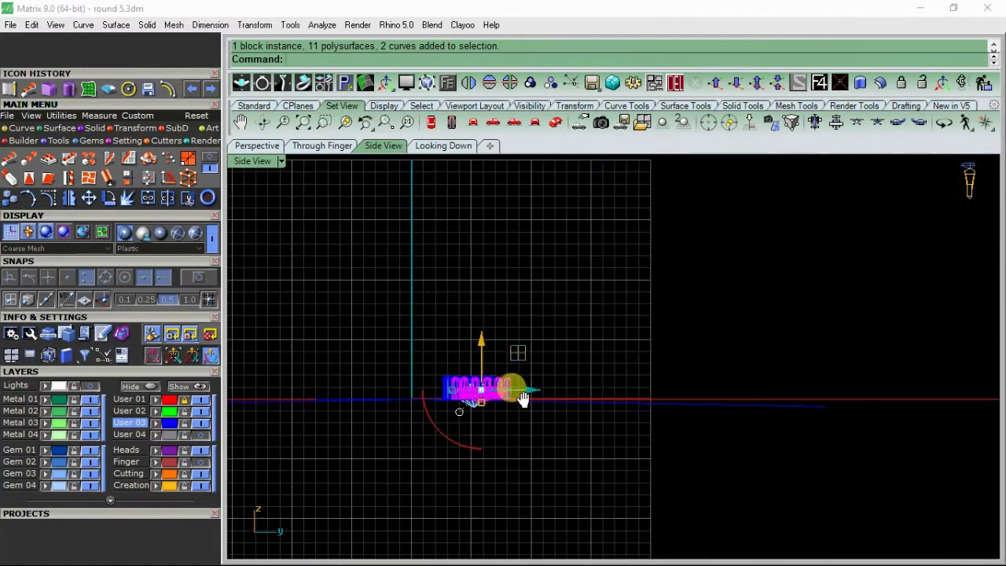
{"action": "scroll", "coordinate": [483, 382], "scroll_direction": "up", "scroll_amount": 6}
{"action": "left_click", "coordinate": [414, 377], "text": "shift"}
{"action": "left_click_drag", "start_coordinate": [473, 352], "coordinate": [471, 272]}
{"action": "left_click", "coordinate": [651, 344]}
Tilt the marquise setting about 17 degrees in the side view, pivoting at its inner bottom end so the outer end drops
{"action": "left_click", "coordinate": [534, 330]}
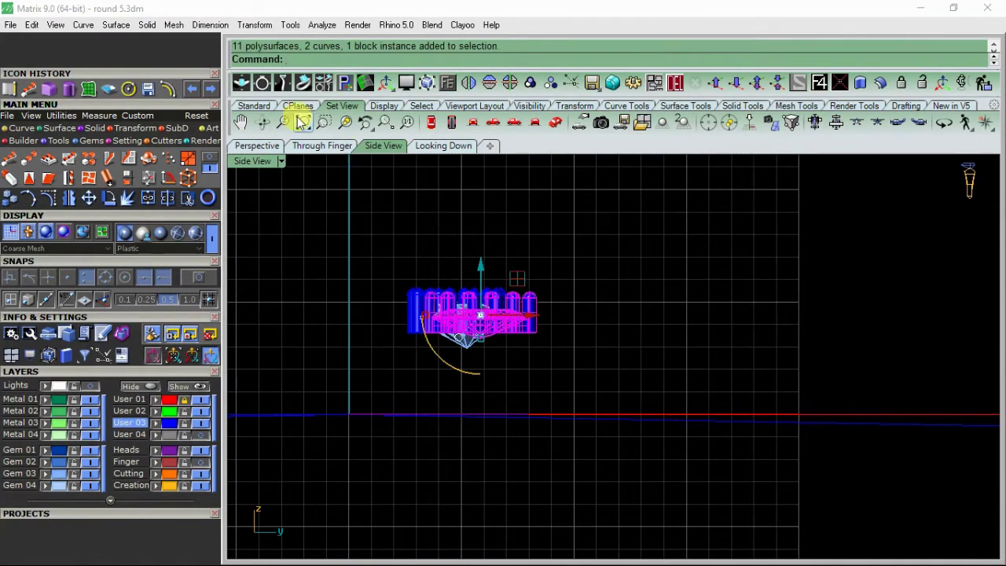
{"action": "left_click", "coordinate": [255, 146]}
{"action": "key", "text": "Escape"}
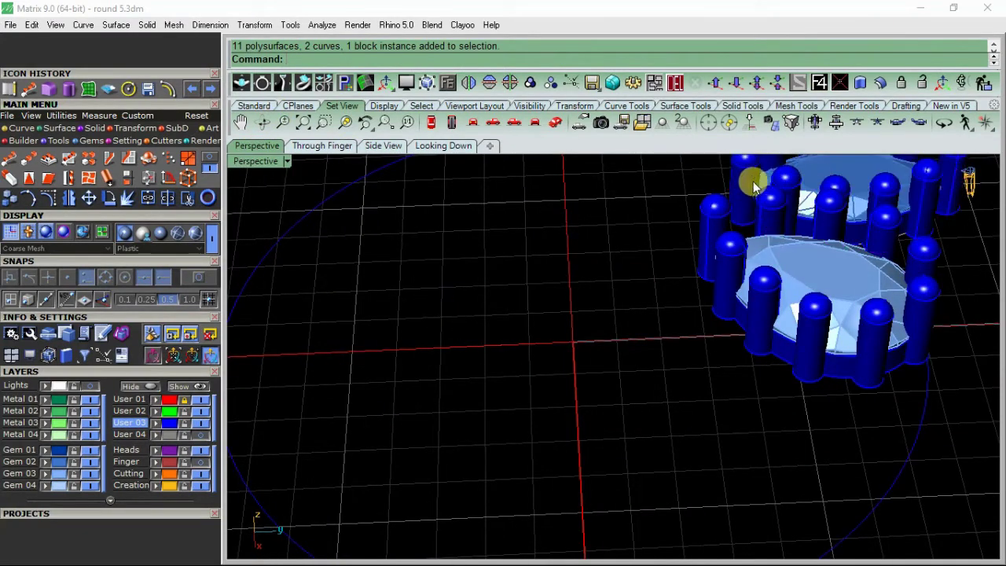
{"action": "left_click", "coordinate": [753, 186]}
{"action": "left_click", "coordinate": [382, 146]}
{"action": "left_click", "coordinate": [110, 201]}
{"action": "scroll", "coordinate": [404, 316], "scroll_direction": "up", "scroll_amount": 3}
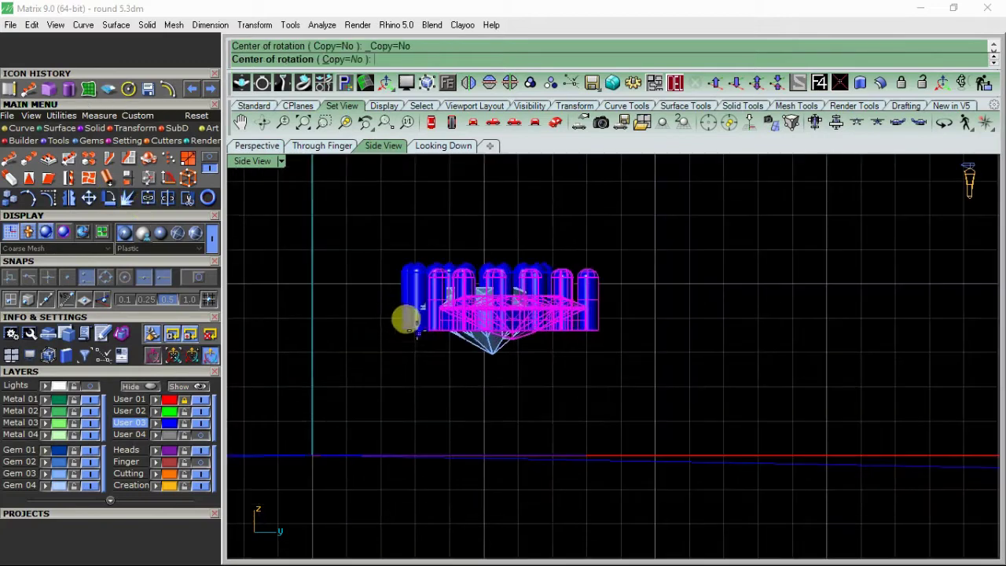
{"action": "left_click", "coordinate": [386, 324]}
{"action": "key", "text": "Escape"}
{"action": "right_click", "coordinate": [544, 338]}
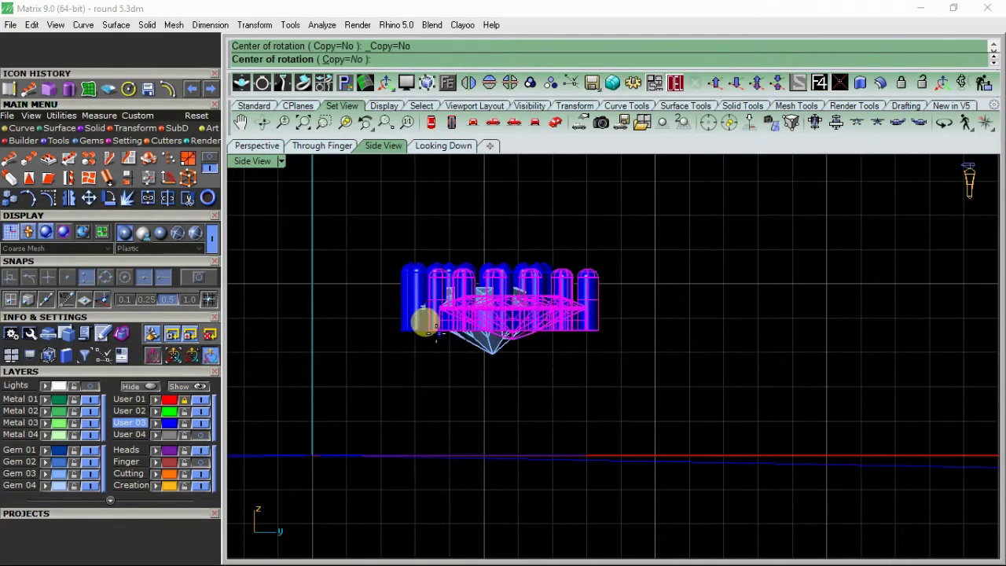
{"action": "left_click", "coordinate": [425, 329]}
{"action": "left_click", "coordinate": [727, 297]}
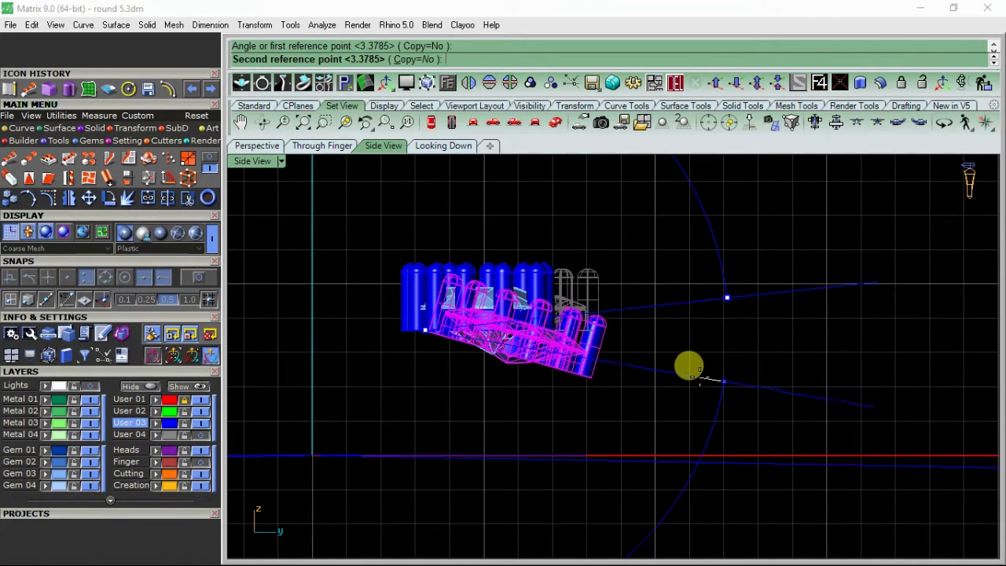
{"action": "left_click", "coordinate": [690, 364]}
Tilt the pear setting outward with a 3D rotation about an axis through the base of its pointed-tip prong
{"action": "left_click", "coordinate": [259, 147]}
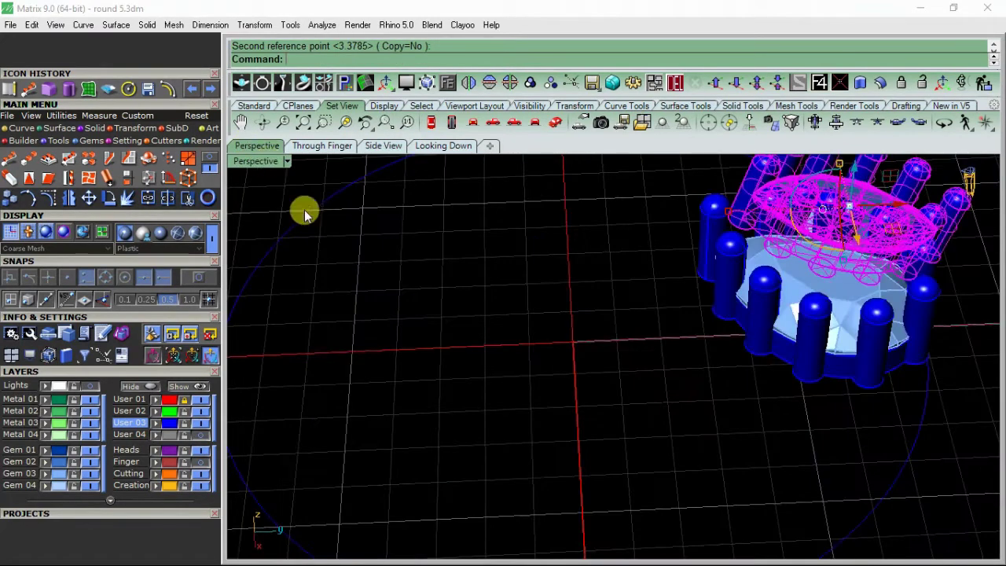
{"action": "left_click", "coordinate": [514, 315]}
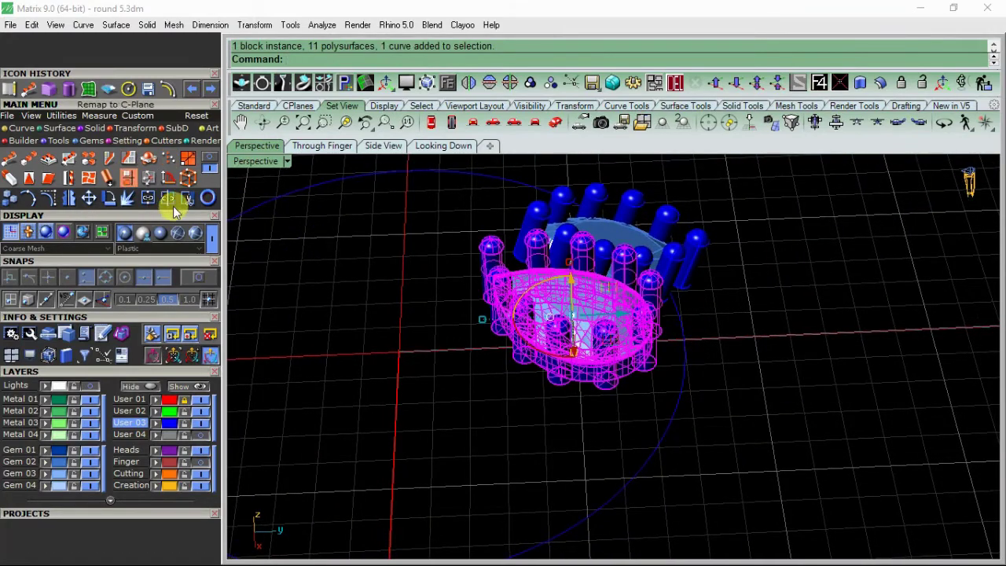
{"action": "left_click", "coordinate": [209, 157]}
{"action": "left_click", "coordinate": [132, 161]}
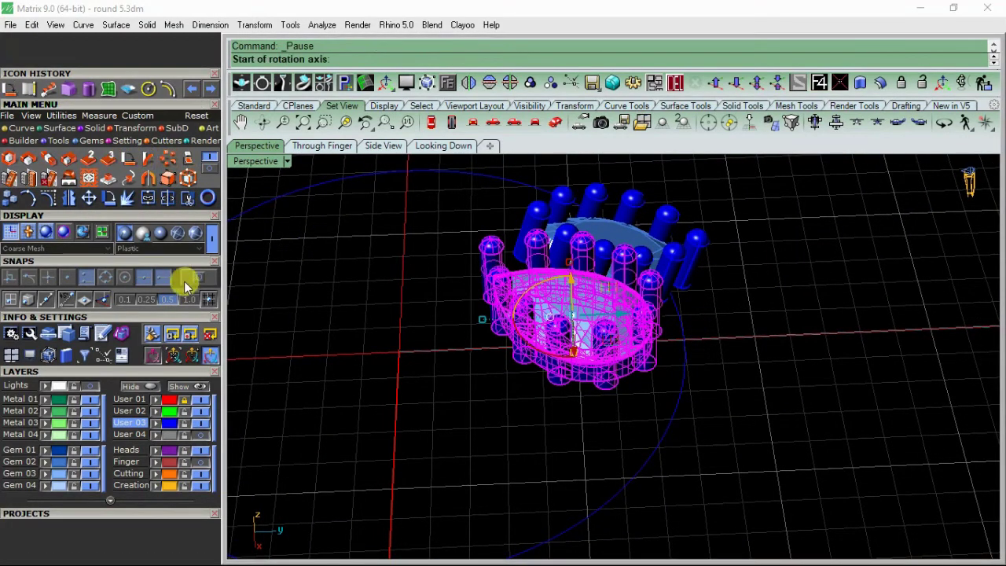
{"action": "left_click", "coordinate": [196, 276]}
{"action": "right_click_drag", "start_coordinate": [602, 361], "coordinate": [598, 304]}
{"action": "scroll", "coordinate": [553, 336], "scroll_direction": "up", "scroll_amount": 6}
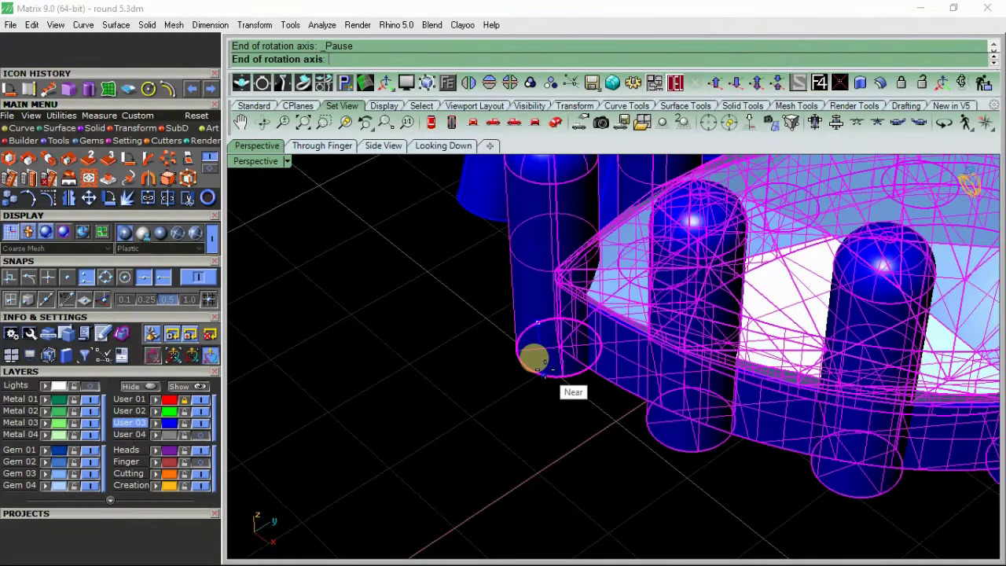
{"action": "left_click", "coordinate": [536, 361]}
{"action": "scroll", "coordinate": [433, 374], "scroll_direction": "down", "scroll_amount": 8}
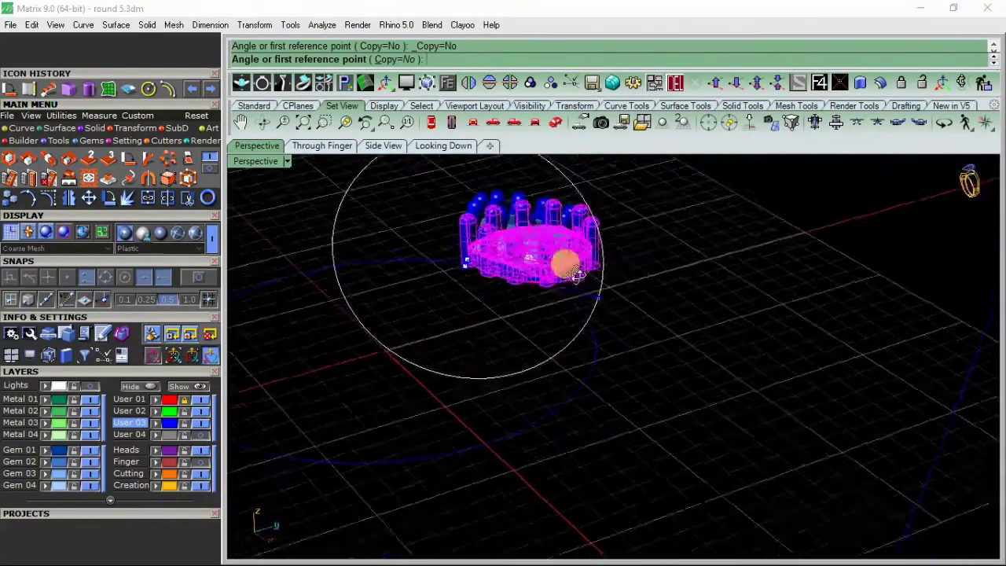
{"action": "scroll", "coordinate": [577, 275], "scroll_direction": "up", "scroll_amount": 5}
{"action": "left_click", "coordinate": [652, 231]}
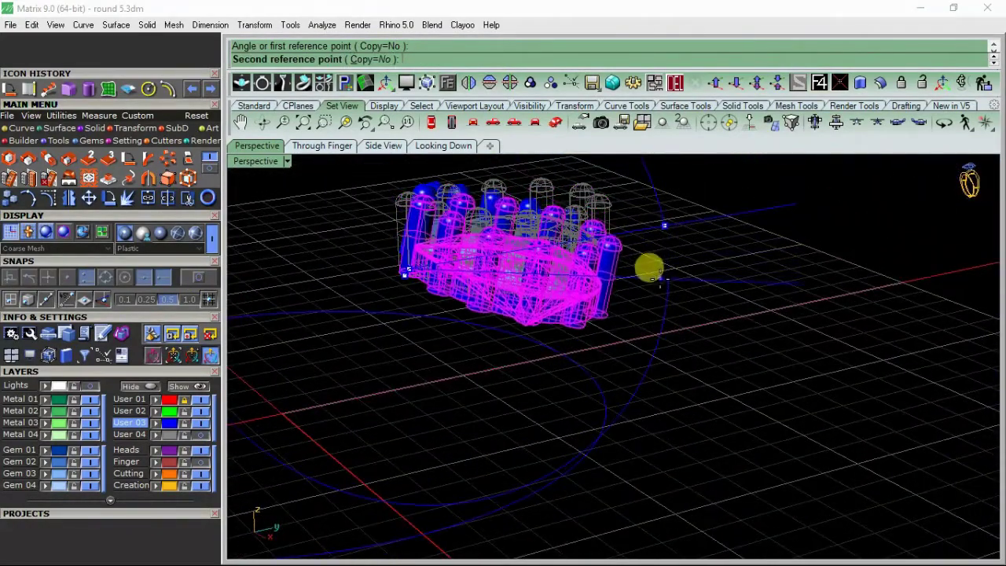
{"action": "left_click", "coordinate": [657, 285]}
Lower the pear setting slightly to line it up in height with the marquise setting
{"action": "right_click_drag", "start_coordinate": [713, 272], "coordinate": [509, 232]}
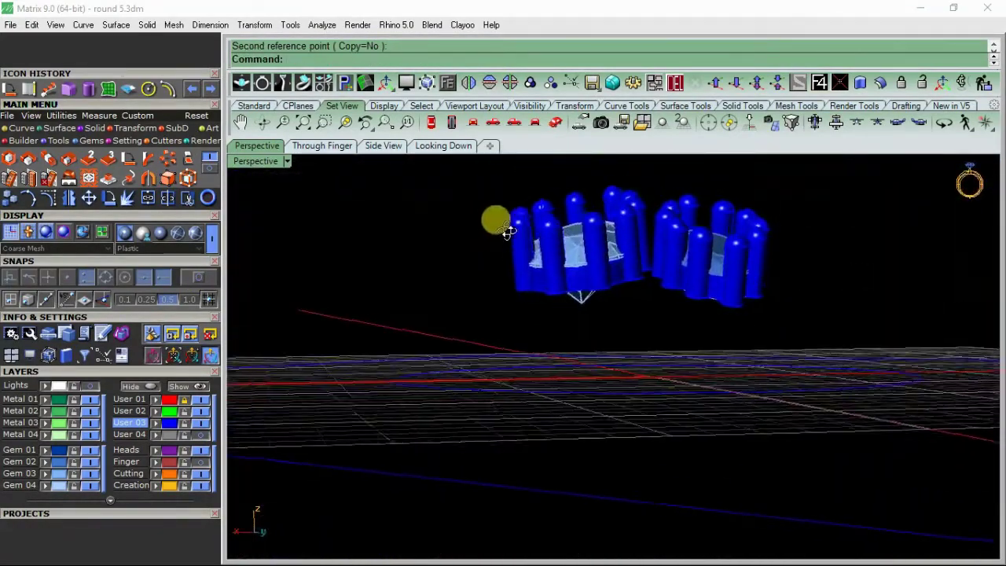
{"action": "scroll", "coordinate": [509, 232], "scroll_direction": "up", "scroll_amount": 5}
{"action": "left_click", "coordinate": [516, 240]}
{"action": "left_click_drag", "start_coordinate": [497, 249], "coordinate": [496, 260]}
{"action": "left_click", "coordinate": [312, 170]}
{"action": "scroll", "coordinate": [476, 297], "scroll_direction": "down", "scroll_amount": 10}
{"action": "right_click_drag", "start_coordinate": [482, 293], "coordinate": [516, 267]}
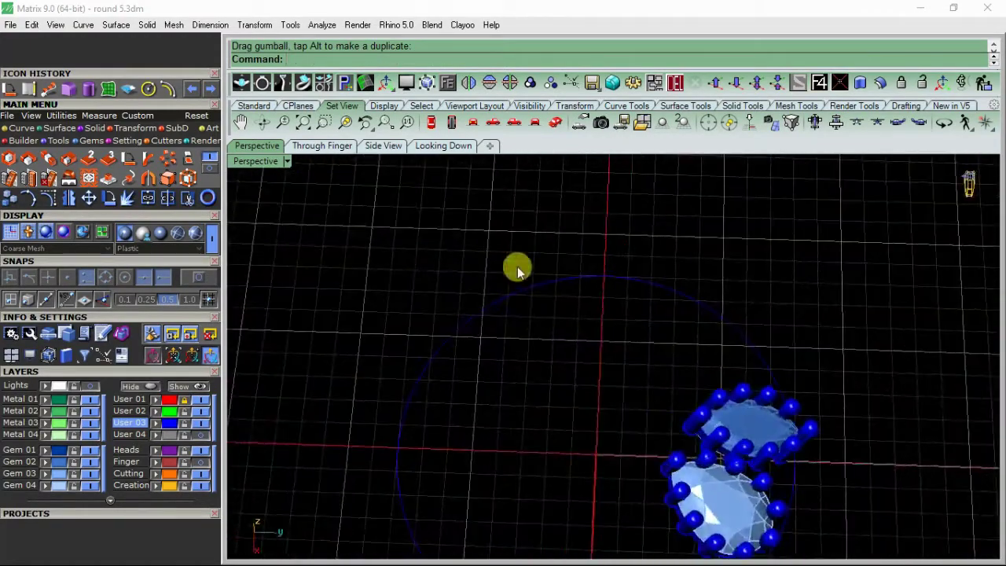
Rotate the tilted pear setting slightly counterclockwise about the design's centre in the top view
{"action": "left_click", "coordinate": [430, 149]}
{"action": "scroll", "coordinate": [479, 291], "scroll_direction": "up", "scroll_amount": 5}
{"action": "left_click", "coordinate": [478, 288]}
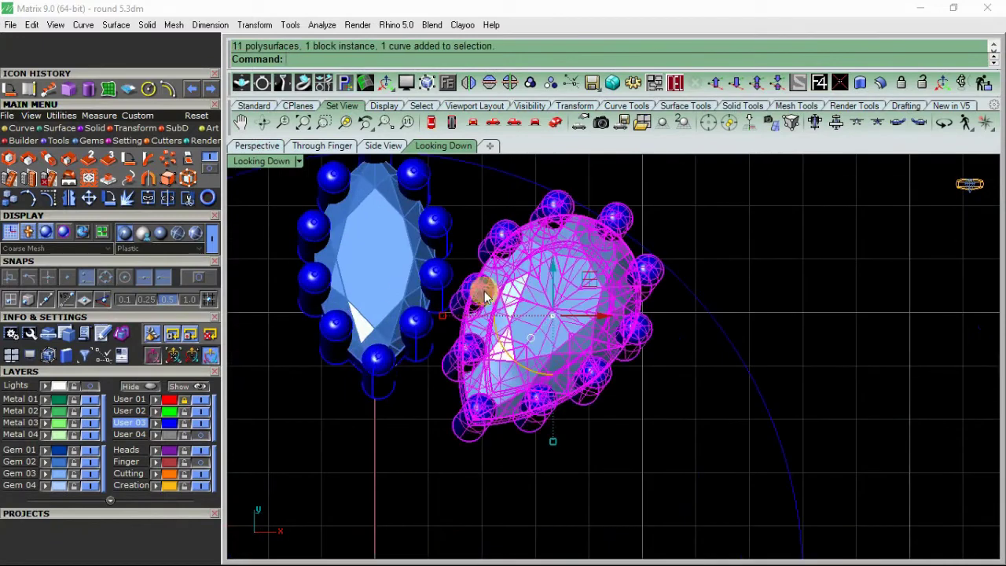
{"action": "right_click", "coordinate": [431, 313]}
{"action": "left_click", "coordinate": [701, 166]}
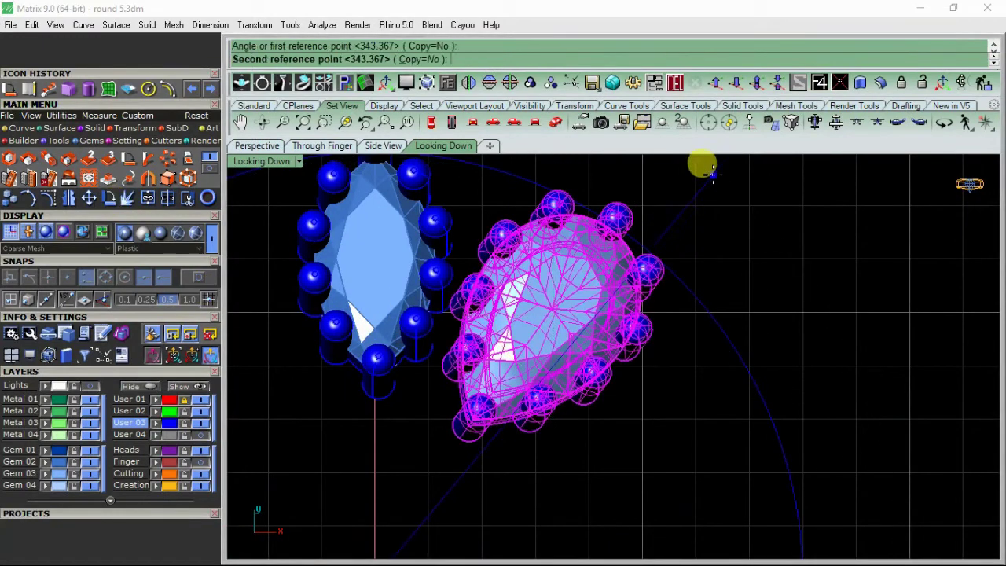
{"action": "left_click", "coordinate": [696, 165]}
Set up a polar array of the marquise and pear settings about the origin with 6 items filling 360 degrees
{"action": "left_click", "coordinate": [414, 257], "text": "shift"}
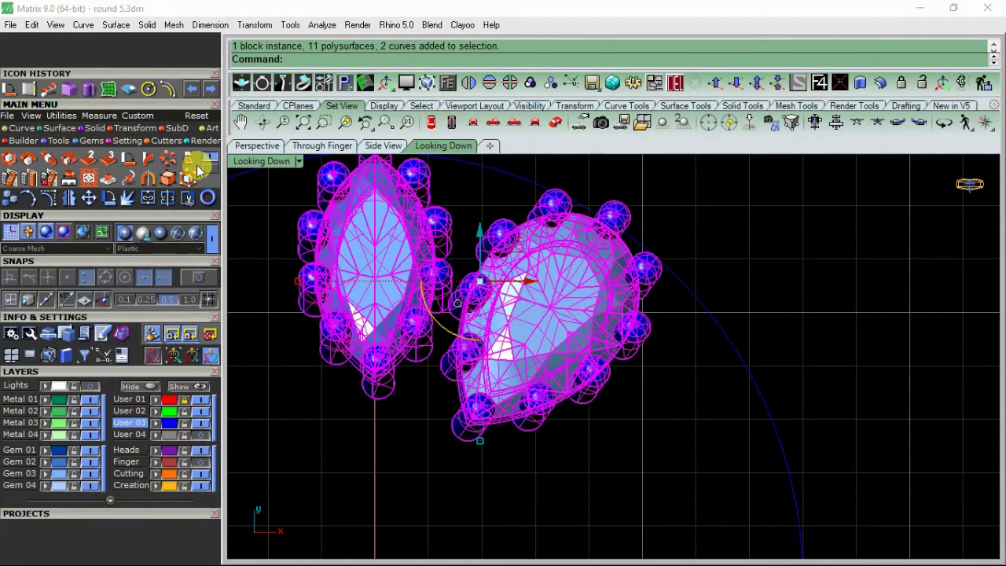
{"action": "scroll", "coordinate": [399, 314], "scroll_direction": "down", "scroll_amount": 3}
{"action": "left_click", "coordinate": [168, 158]}
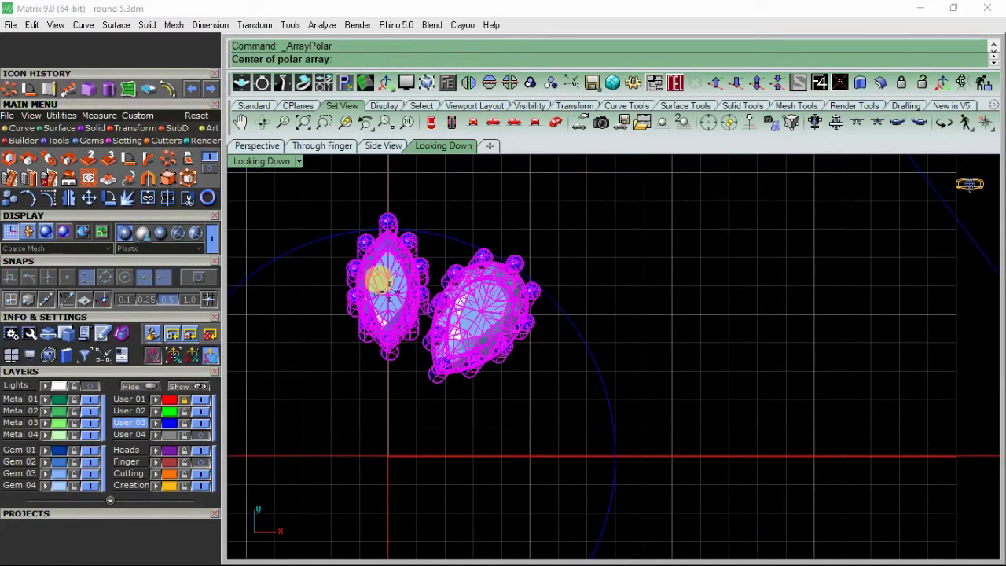
{"action": "key", "text": "F4"}
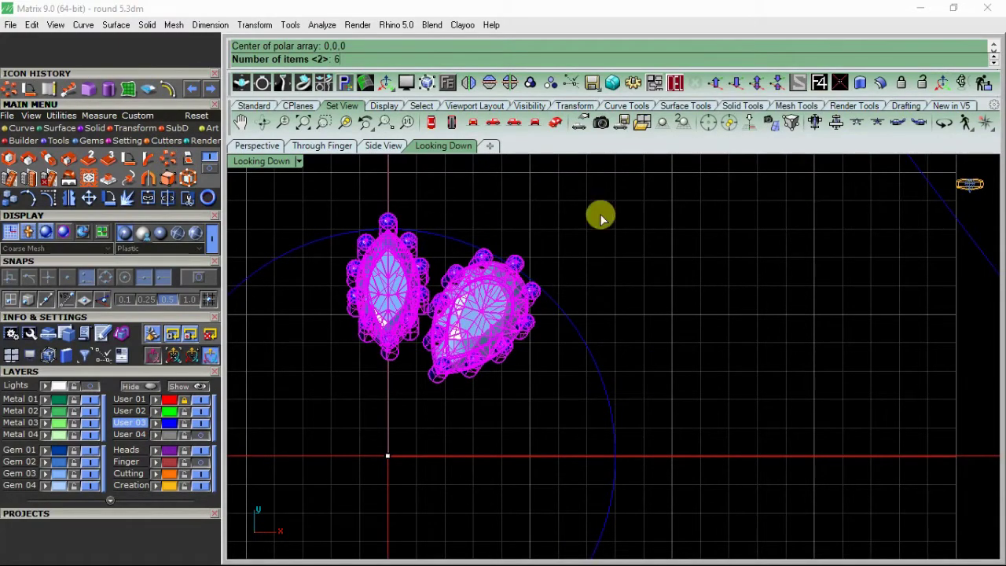
{"action": "type", "text": "6"}
{"action": "key", "text": "Return"}
{"action": "right_click_drag", "start_coordinate": [515, 318], "coordinate": [576, 303]}
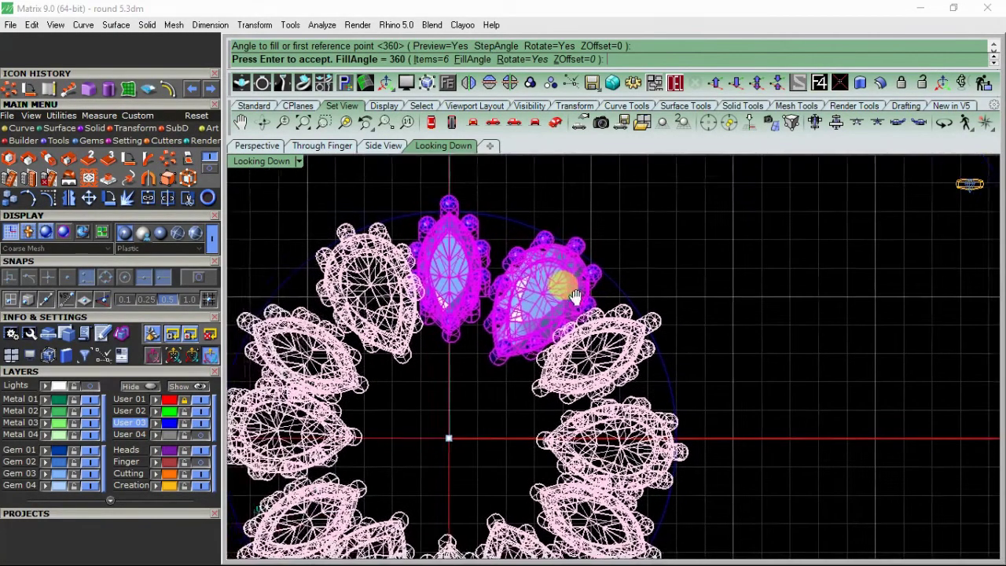
Preview the polar array with 5 items, set the count back to 6 and accept the array
{"action": "left_click", "coordinate": [434, 59]}
{"action": "type", "text": "5"}
{"action": "key", "text": "Return"}
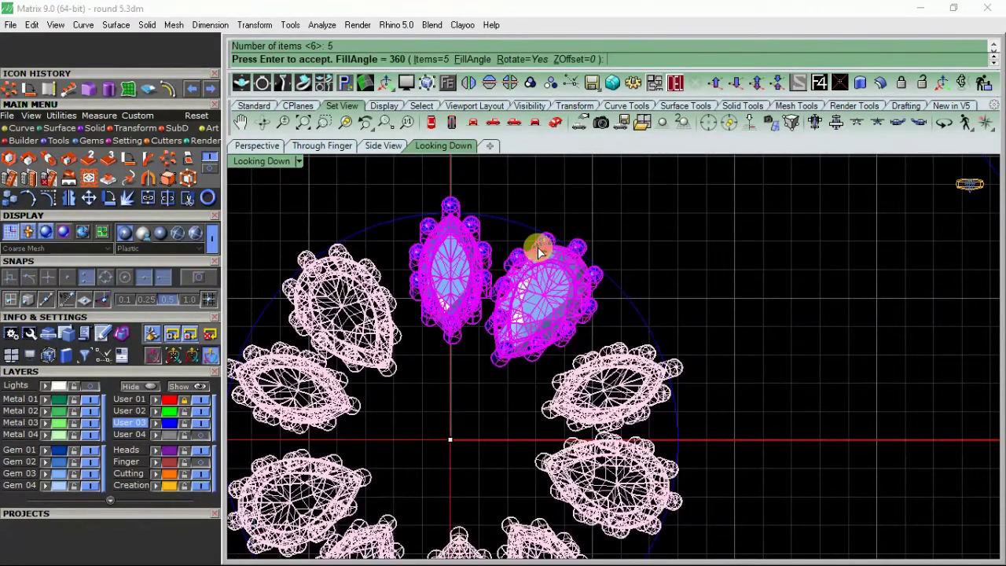
{"action": "left_click", "coordinate": [431, 58]}
{"action": "type", "text": "6"}
{"action": "key", "text": "Return"}
{"action": "key", "text": "Return"}
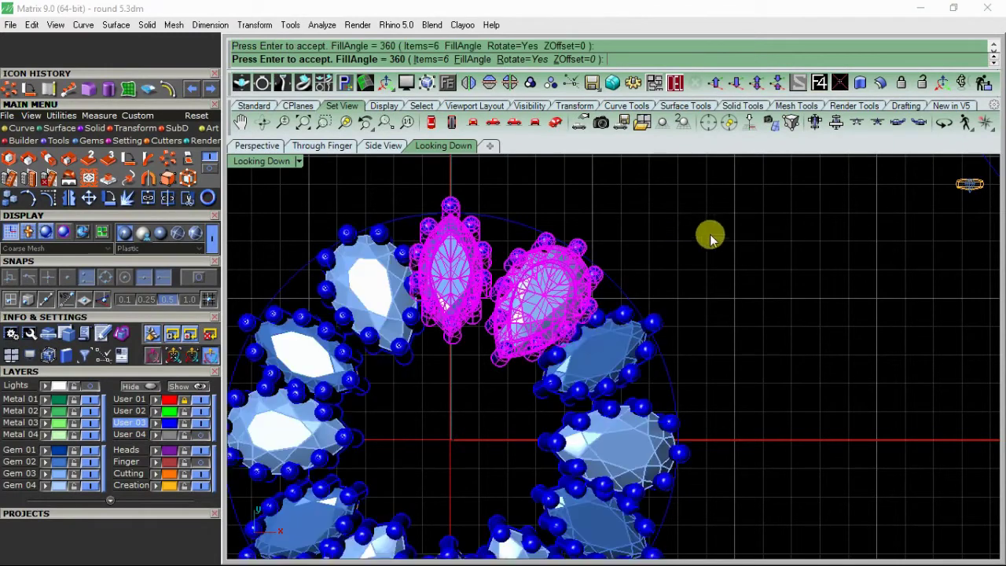
Move the original marquise setting slightly outward and shift the original pear setting up and inward toward it
{"action": "scroll", "coordinate": [485, 274], "scroll_direction": "up", "scroll_amount": 4}
{"action": "left_click", "coordinate": [483, 286]}
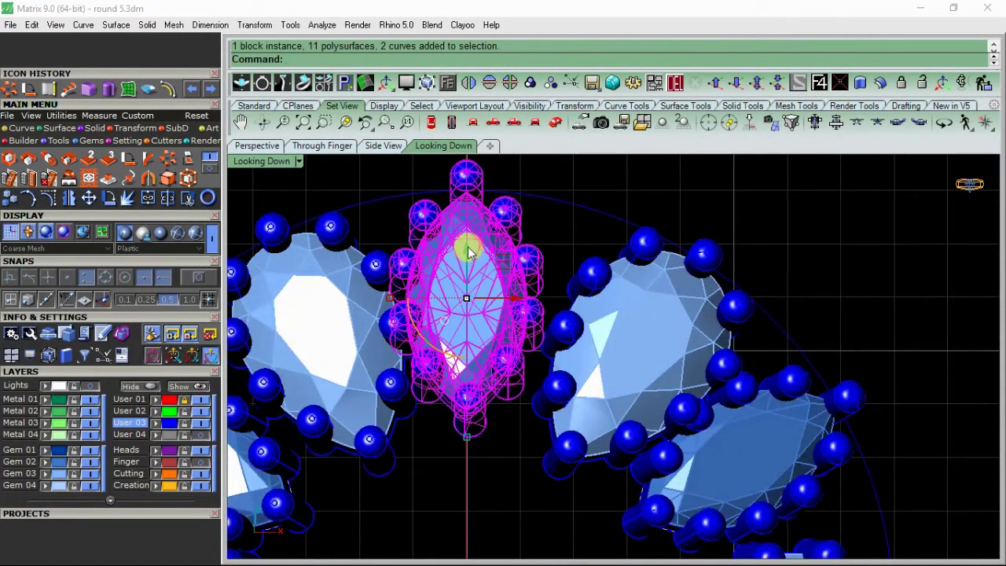
{"action": "left_click_drag", "start_coordinate": [468, 251], "coordinate": [476, 230]}
{"action": "left_click", "coordinate": [628, 367]}
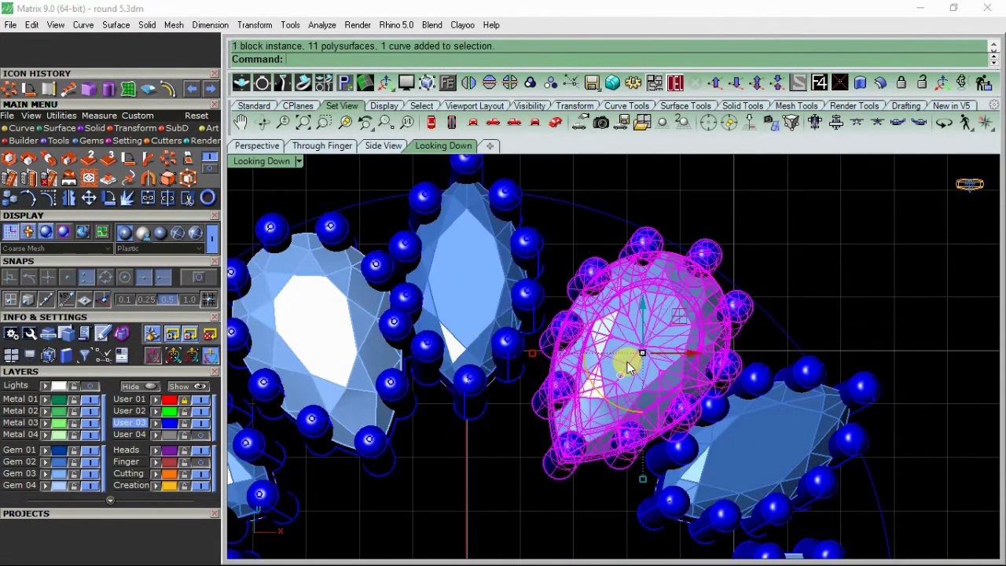
{"action": "left_click_drag", "start_coordinate": [688, 319], "coordinate": [677, 308]}
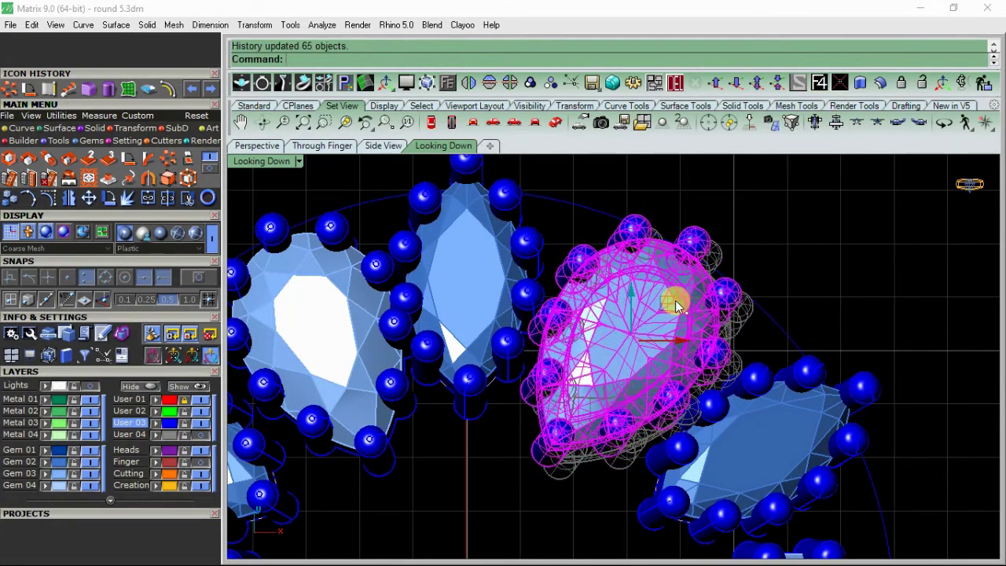
Rotate the original pear setting slightly counterclockwise about a point near its own centre
{"action": "left_click", "coordinate": [109, 201]}
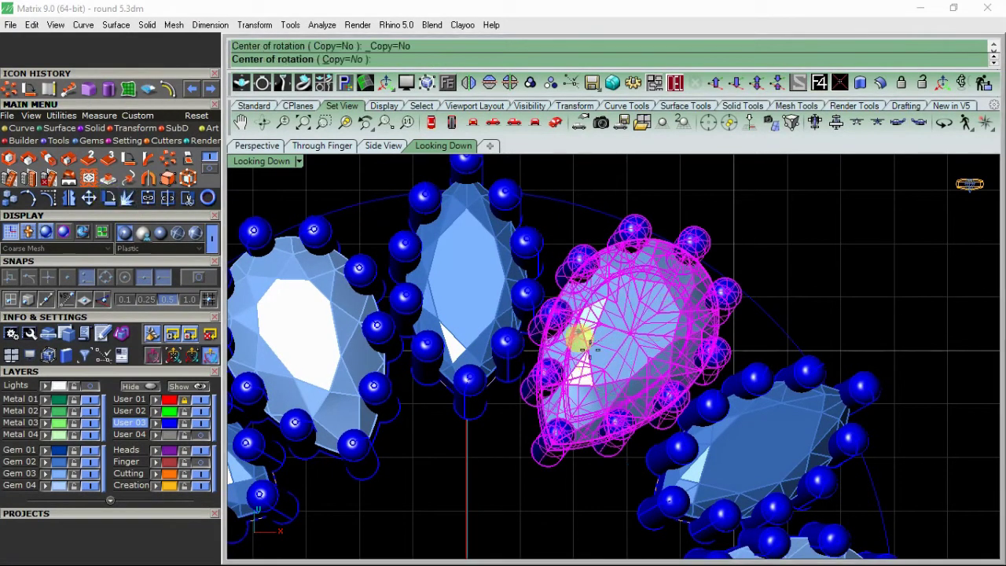
{"action": "left_click", "coordinate": [621, 344]}
{"action": "left_click", "coordinate": [693, 224]}
{"action": "left_click", "coordinate": [688, 225]}
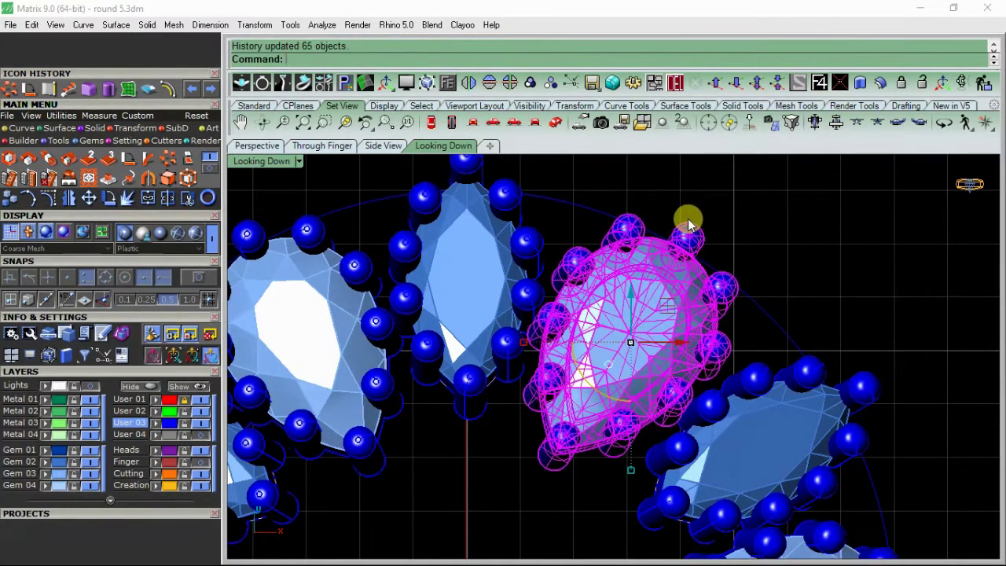
{"action": "left_click", "coordinate": [733, 206]}
Move the original marquise setting slightly inward and nudge the original pear setting toward it to even out the gaps
{"action": "scroll", "coordinate": [714, 202], "scroll_direction": "down", "scroll_amount": 6}
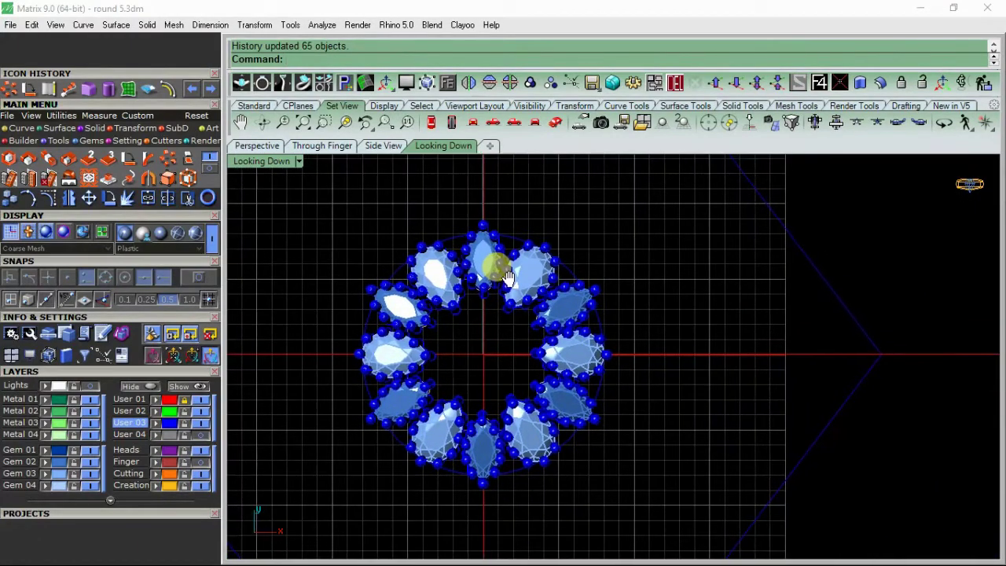
{"action": "right_click_drag", "start_coordinate": [496, 267], "coordinate": [509, 268]}
{"action": "scroll", "coordinate": [509, 268], "scroll_direction": "up", "scroll_amount": 5}
{"action": "left_click", "coordinate": [497, 219]}
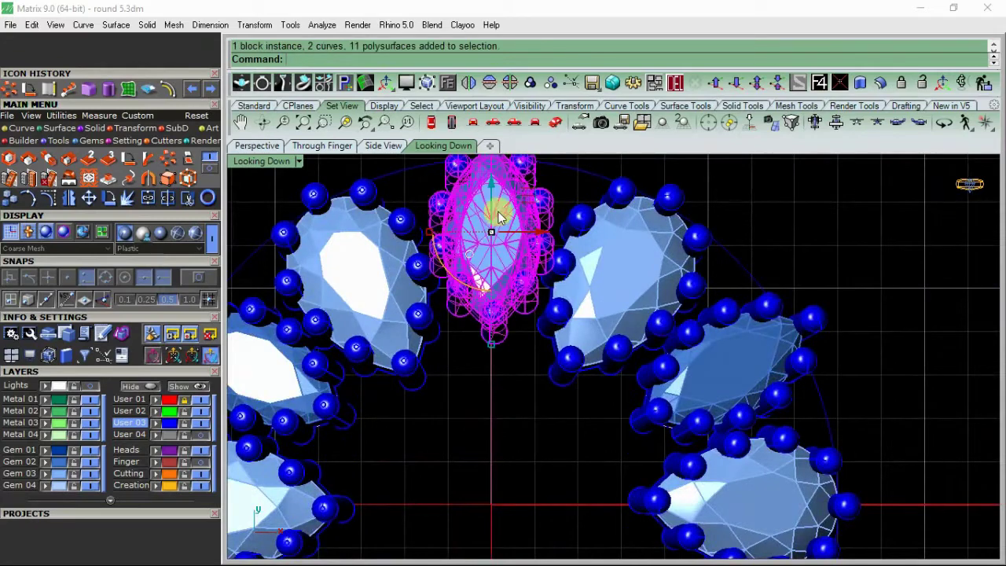
{"action": "left_click_drag", "start_coordinate": [493, 194], "coordinate": [507, 202]}
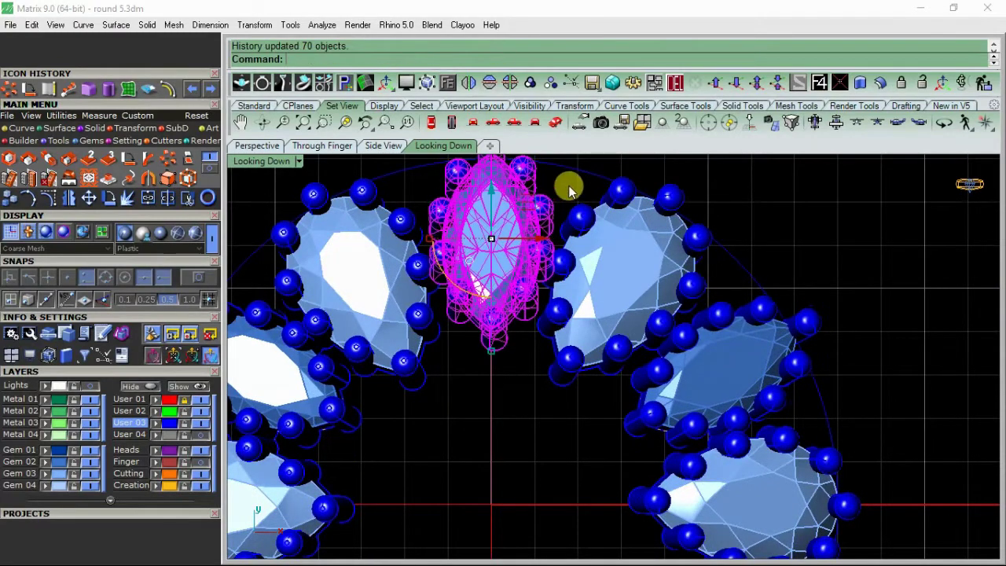
{"action": "left_click", "coordinate": [611, 314]}
{"action": "scroll", "coordinate": [611, 315], "scroll_direction": "up", "scroll_amount": 4}
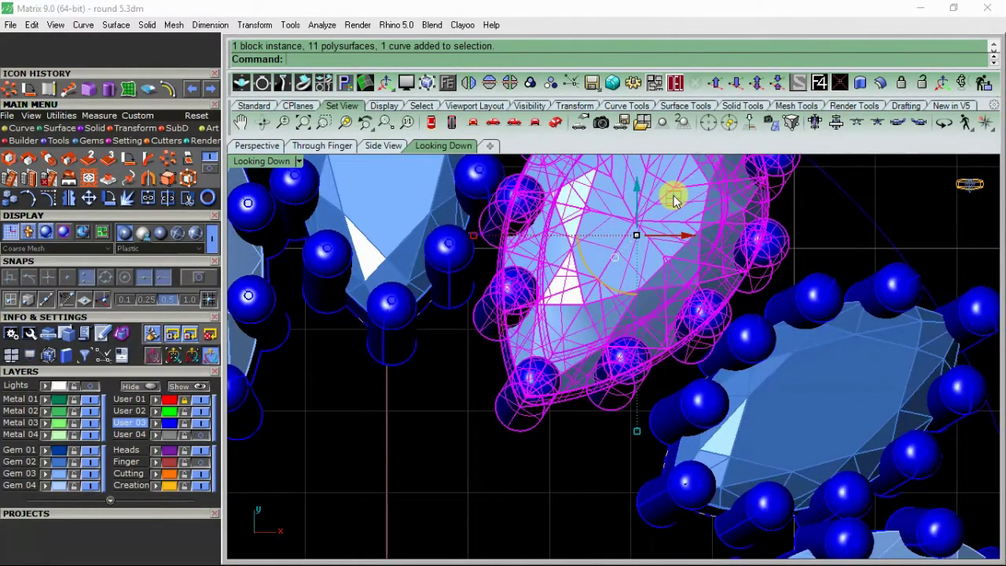
{"action": "left_click_drag", "start_coordinate": [674, 201], "coordinate": [667, 200]}
{"action": "scroll", "coordinate": [667, 199], "scroll_direction": "down", "scroll_amount": 4}
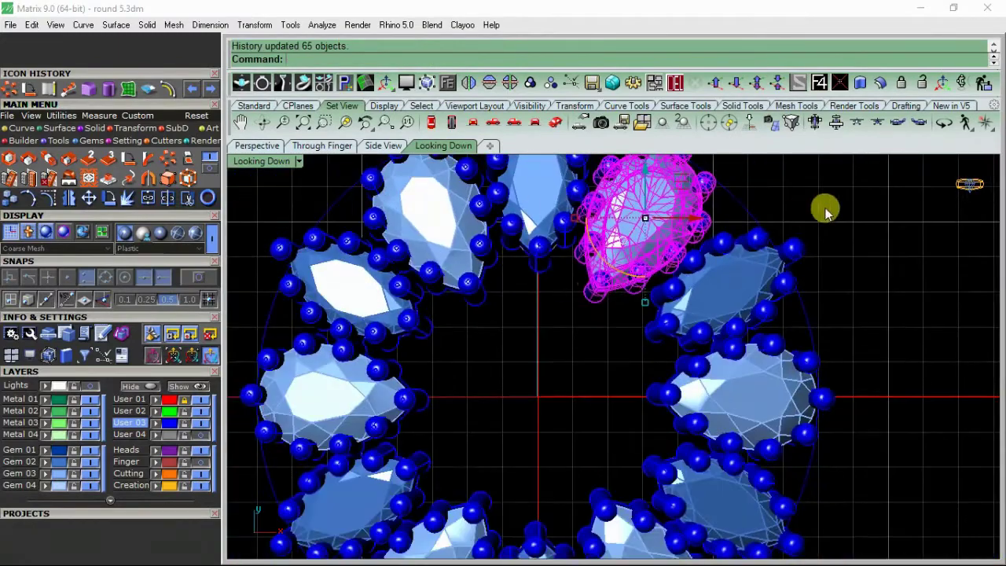
{"action": "left_click", "coordinate": [825, 210]}
Draw a circle about 6.8 mm across, centred on the origin, inside the ring of gem settings
{"action": "scroll", "coordinate": [496, 284], "scroll_direction": "down", "scroll_amount": 4}
{"action": "right_click_drag", "start_coordinate": [509, 307], "coordinate": [469, 326]}
{"action": "left_click", "coordinate": [21, 128]}
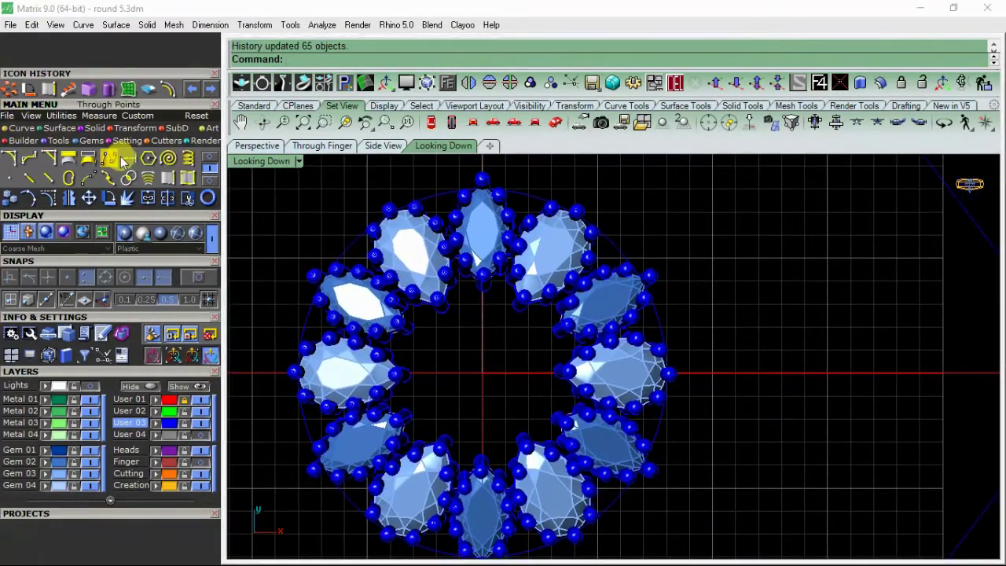
{"action": "left_click", "coordinate": [87, 157]}
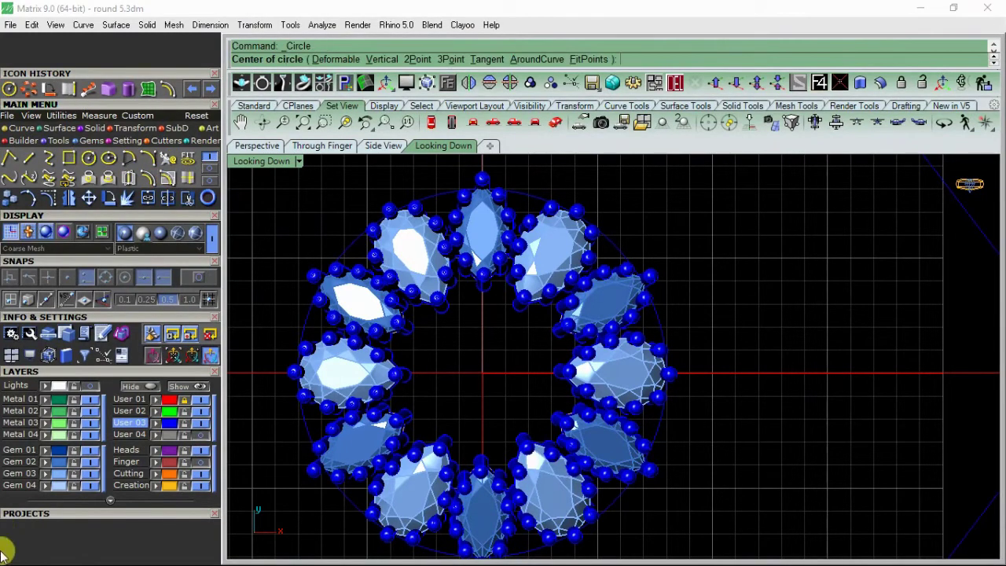
{"action": "key", "text": "F4"}
{"action": "right_click_drag", "start_coordinate": [492, 376], "coordinate": [541, 321]}
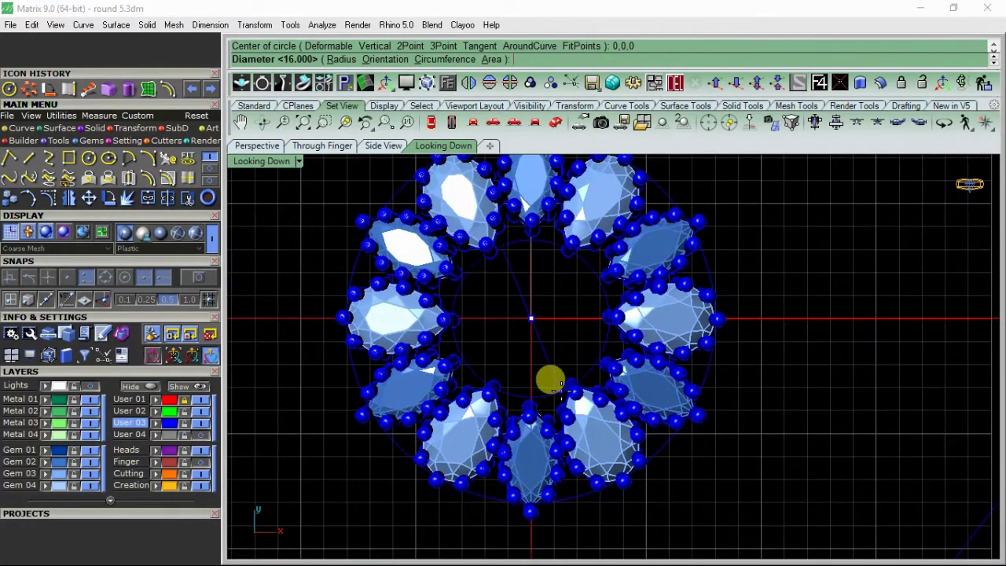
{"action": "left_click", "coordinate": [469, 299]}
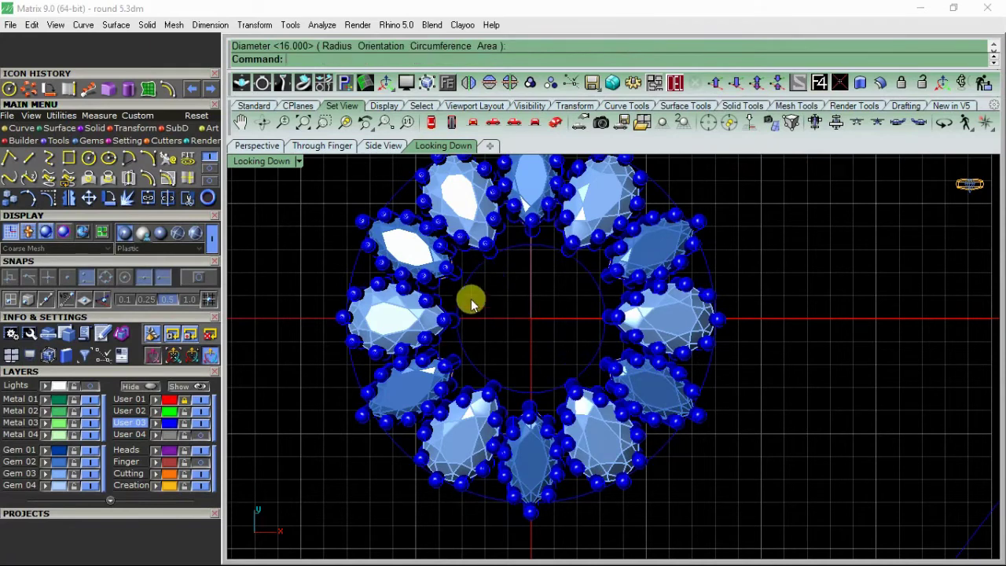
Measure the central circle's diameter with a temporary aligned dimension
{"action": "left_click", "coordinate": [196, 25]}
{"action": "left_click", "coordinate": [235, 67]}
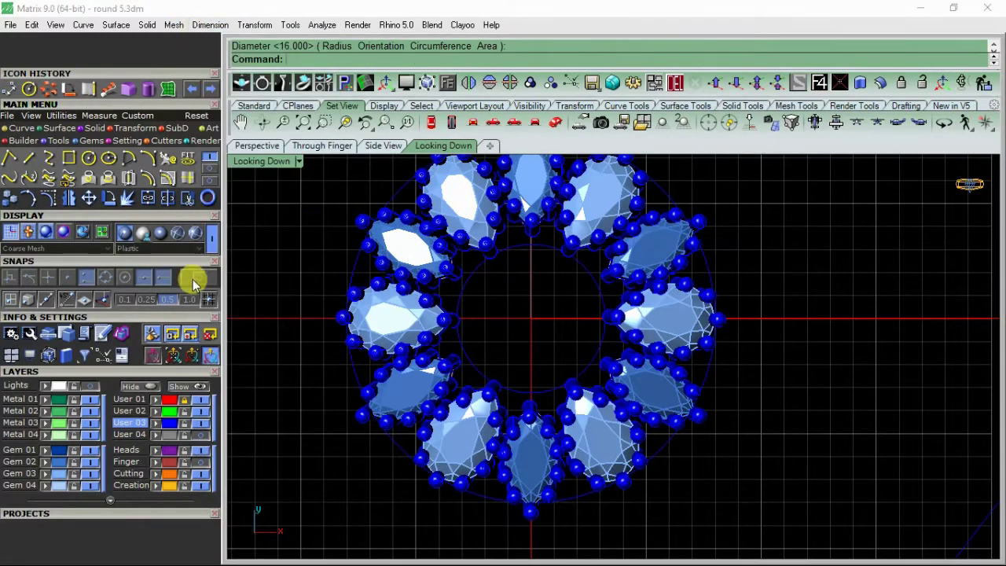
{"action": "left_click", "coordinate": [460, 281]}
{"action": "left_click", "coordinate": [589, 338]}
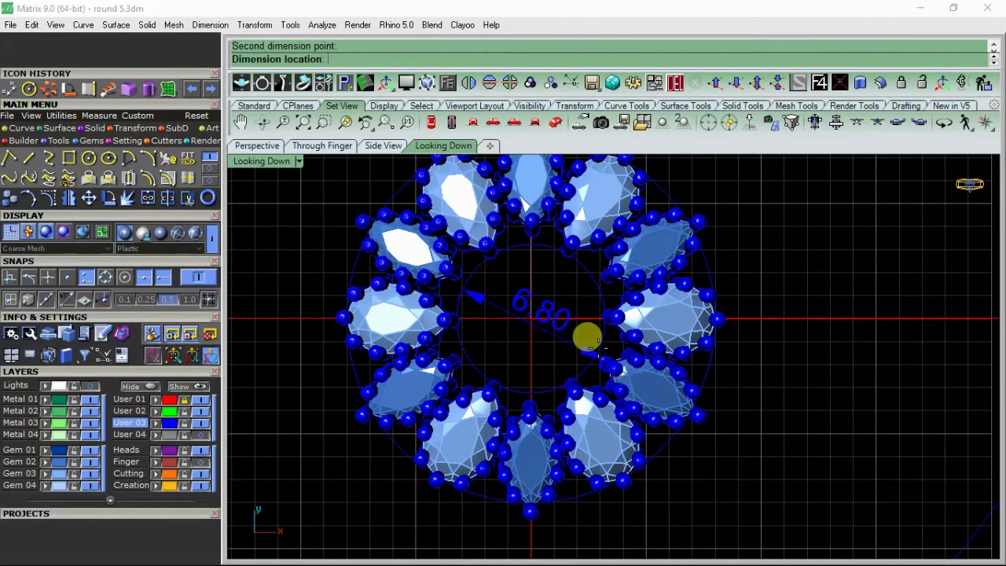
{"action": "key", "text": "Escape"}
Offset the central circle inward to create the inner outline of a ring
{"action": "left_click", "coordinate": [512, 252]}
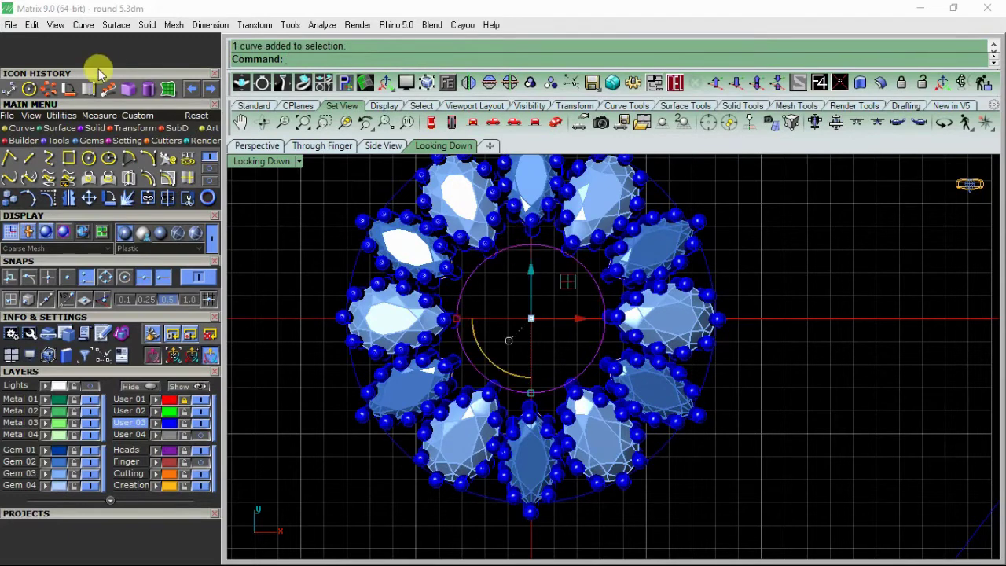
{"action": "left_click", "coordinate": [149, 179]}
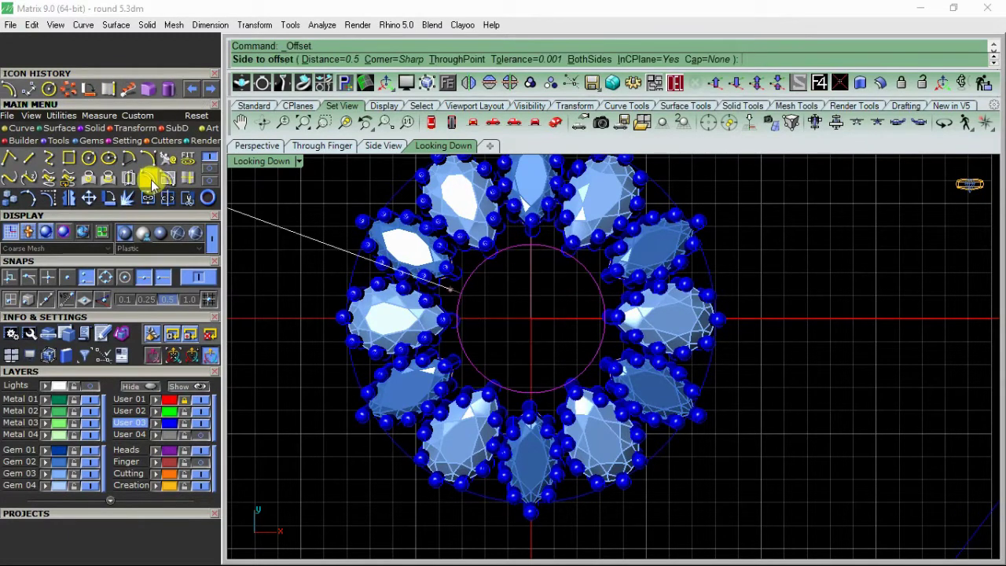
{"action": "left_click", "coordinate": [196, 279]}
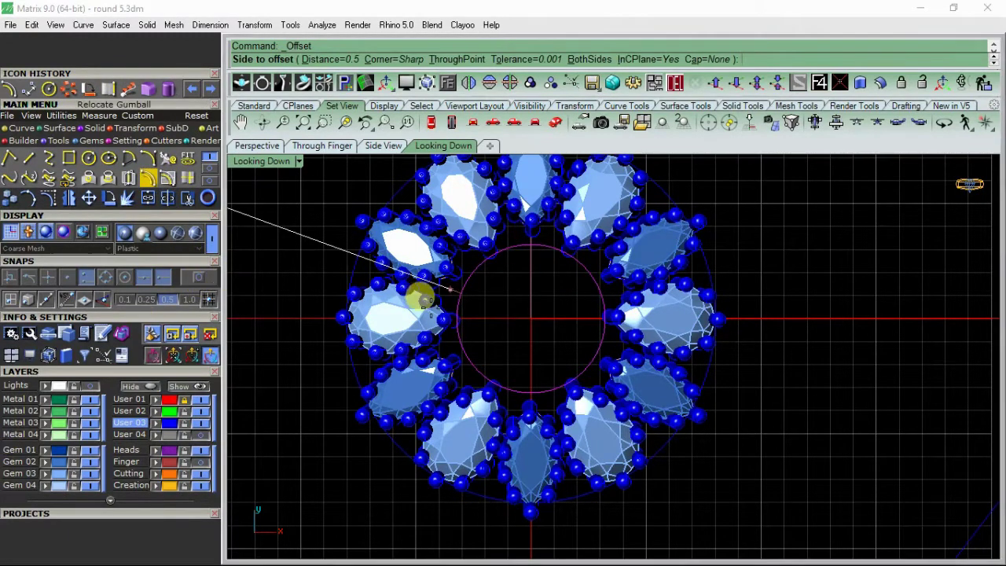
{"action": "scroll", "coordinate": [512, 271], "scroll_direction": "up", "scroll_amount": 5}
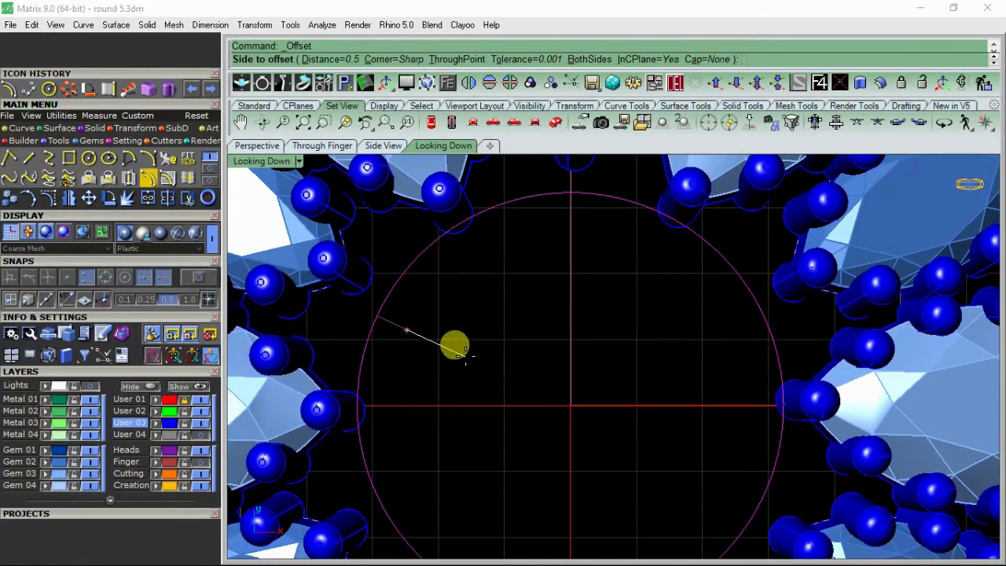
{"action": "left_click", "coordinate": [454, 341]}
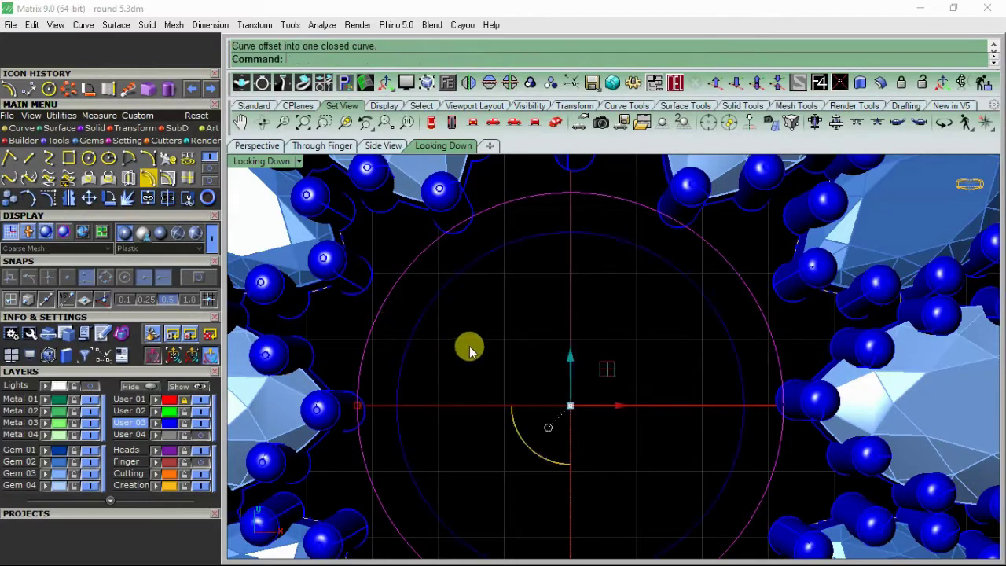
Fill the central circles with a planar surface and trim away its middle to leave a flat ring
{"action": "left_click_drag", "start_coordinate": [405, 293], "coordinate": [405, 292]}
{"action": "left_click", "coordinate": [62, 128]}
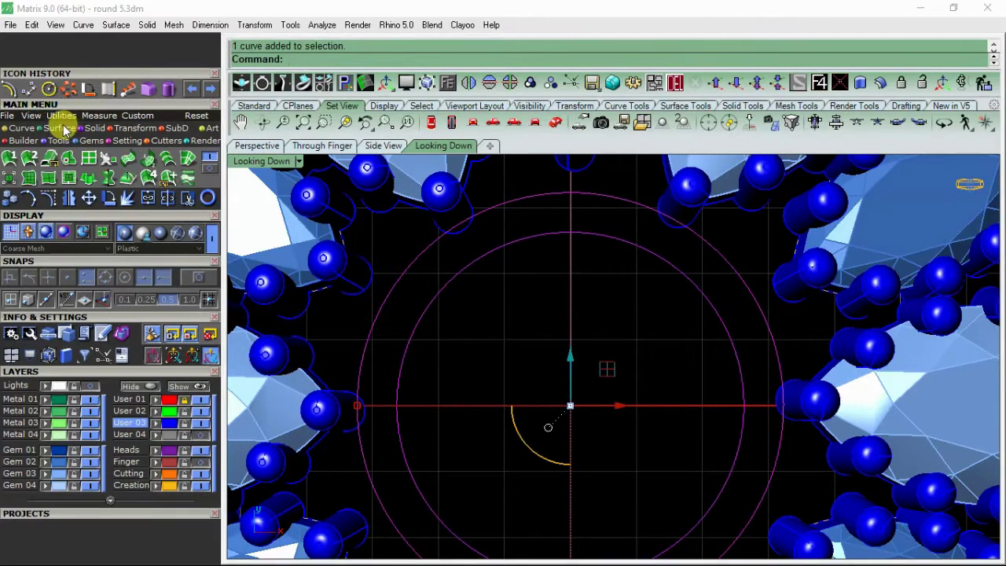
{"action": "left_click", "coordinate": [29, 177]}
{"action": "left_click", "coordinate": [69, 200]}
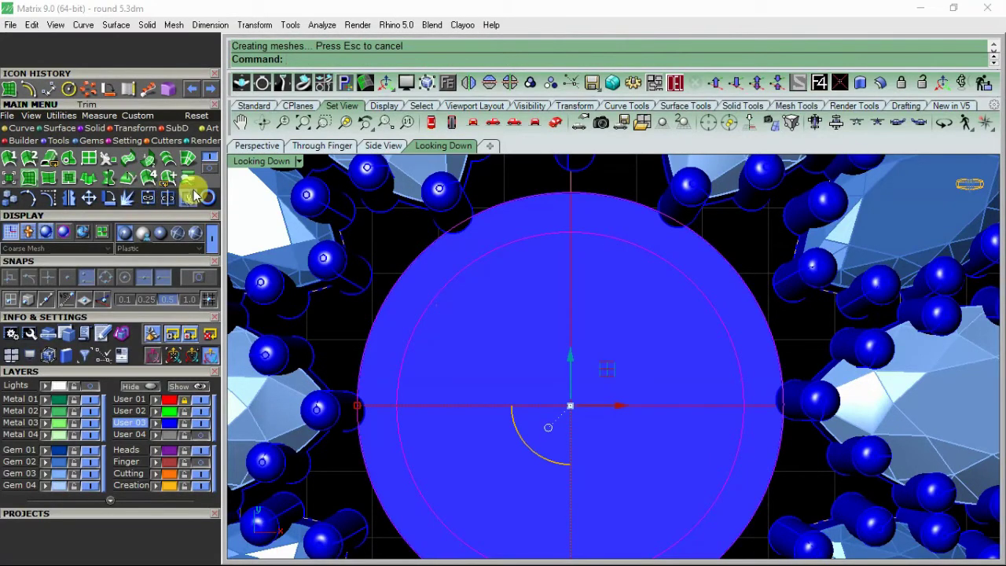
{"action": "left_click", "coordinate": [189, 196]}
{"action": "left_click", "coordinate": [431, 312]}
{"action": "key", "text": "Return"}
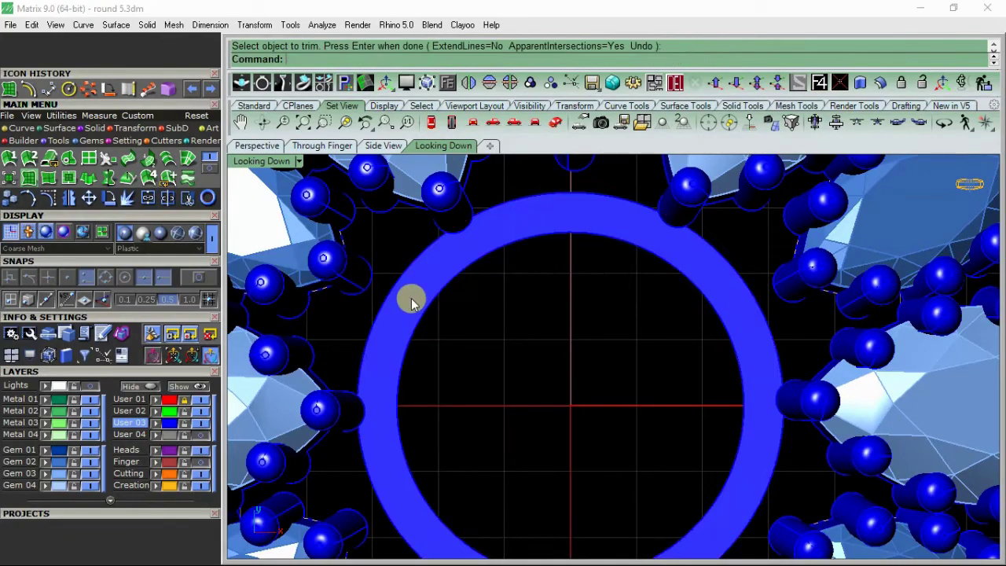
Thicken the flat ring surface into a solid band and raise it to the level of the gem settings
{"action": "left_click", "coordinate": [411, 296]}
{"action": "left_click", "coordinate": [253, 147]}
{"action": "left_click", "coordinate": [881, 82]}
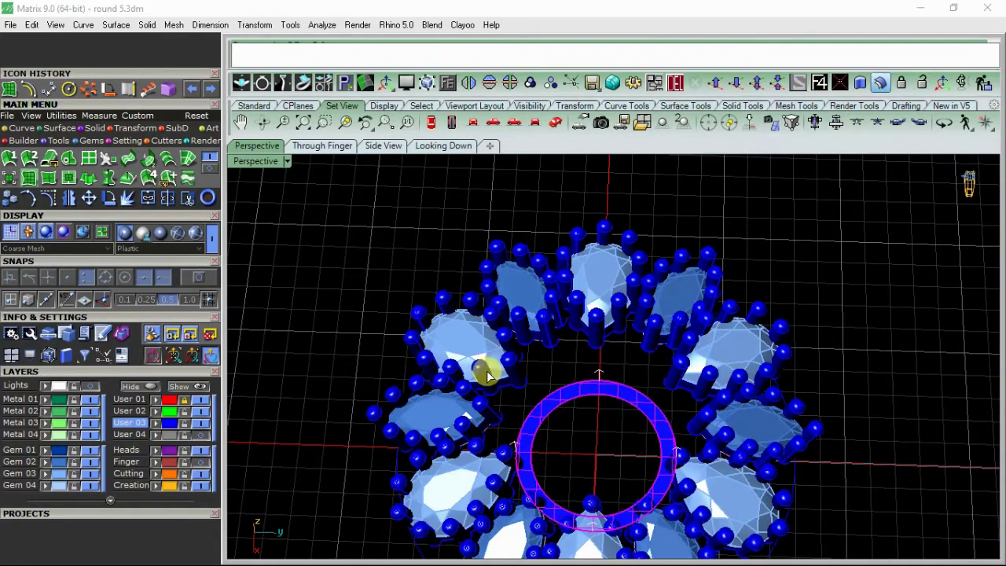
{"action": "scroll", "coordinate": [567, 432], "scroll_direction": "down", "scroll_amount": 3}
{"action": "right_click_drag", "start_coordinate": [567, 432], "coordinate": [516, 359]}
{"action": "key", "text": "Return"}
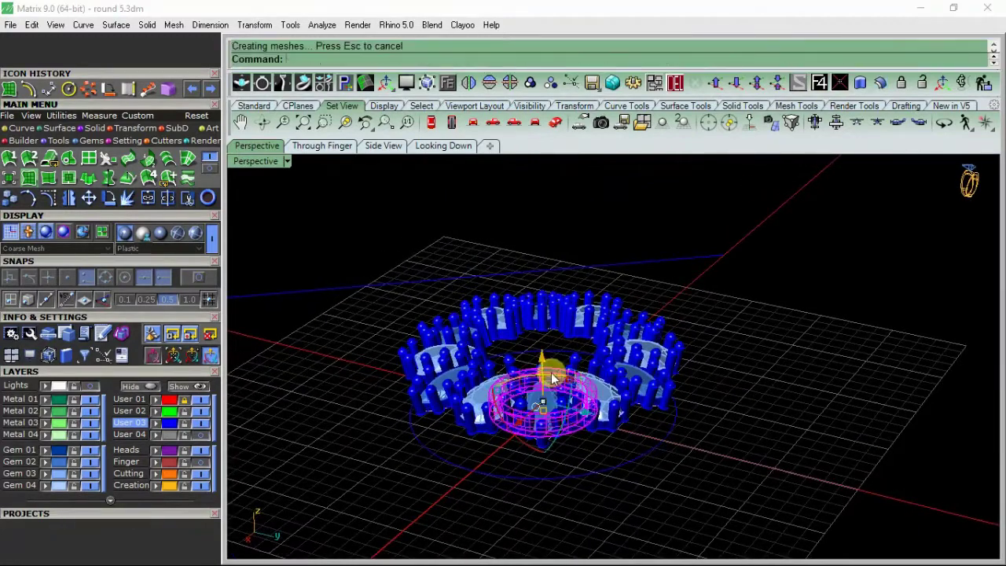
{"action": "left_click_drag", "start_coordinate": [541, 355], "coordinate": [522, 280]}
Delete the straight diamond-outline curves surrounding the floral arrangement
{"action": "left_click", "coordinate": [704, 268]}
{"action": "scroll", "coordinate": [682, 335], "scroll_direction": "down", "scroll_amount": 3}
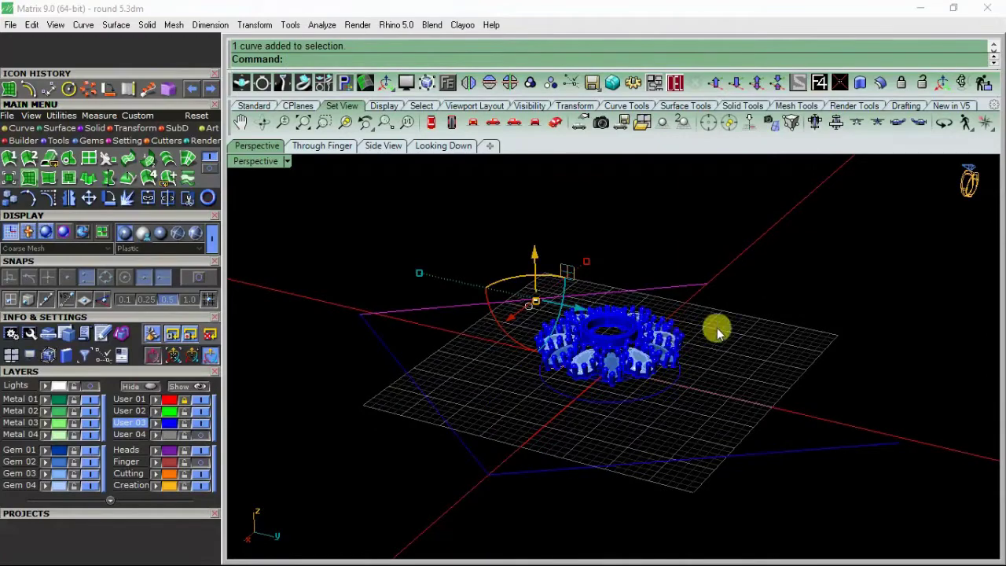
{"action": "left_click_drag", "start_coordinate": [750, 497], "coordinate": [747, 495]}
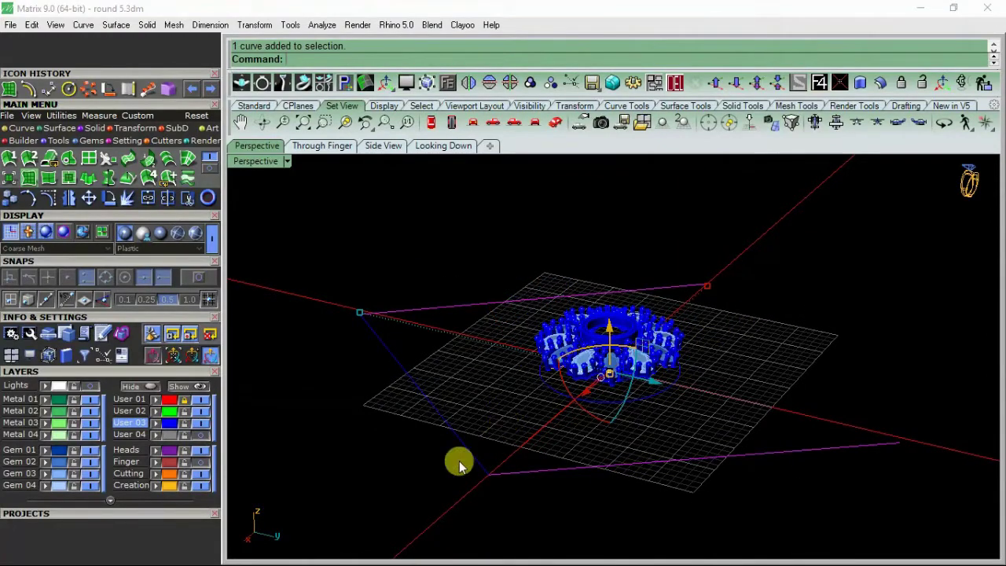
{"action": "left_click", "coordinate": [676, 83]}
{"action": "scroll", "coordinate": [579, 320], "scroll_direction": "up", "scroll_amount": 5}
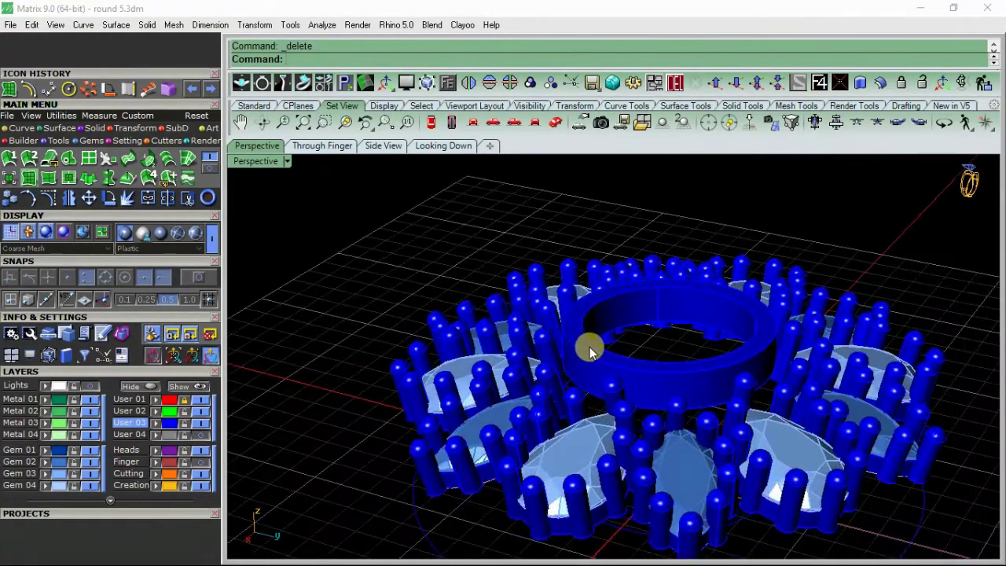
Create a vertical solid cylinder of diameter 0.7 on the outer edge of the central ring, rising well above the ring
{"action": "left_click", "coordinate": [95, 128]}
{"action": "left_click", "coordinate": [109, 179]}
{"action": "left_click", "coordinate": [197, 278]}
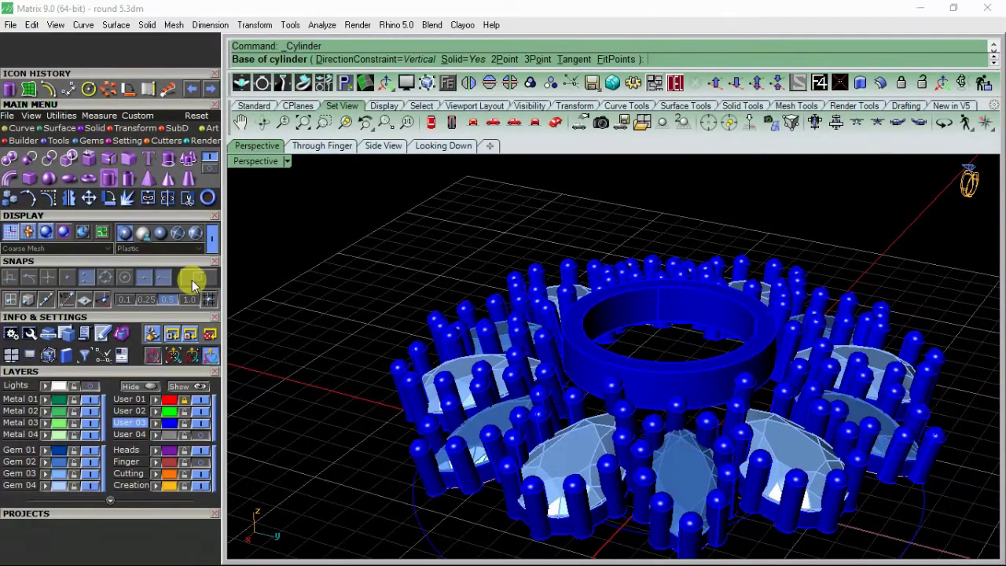
{"action": "right_click_drag", "start_coordinate": [598, 352], "coordinate": [645, 368]}
{"action": "right_click_drag", "start_coordinate": [640, 291], "coordinate": [676, 337]}
{"action": "scroll", "coordinate": [664, 326], "scroll_direction": "up", "scroll_amount": 3}
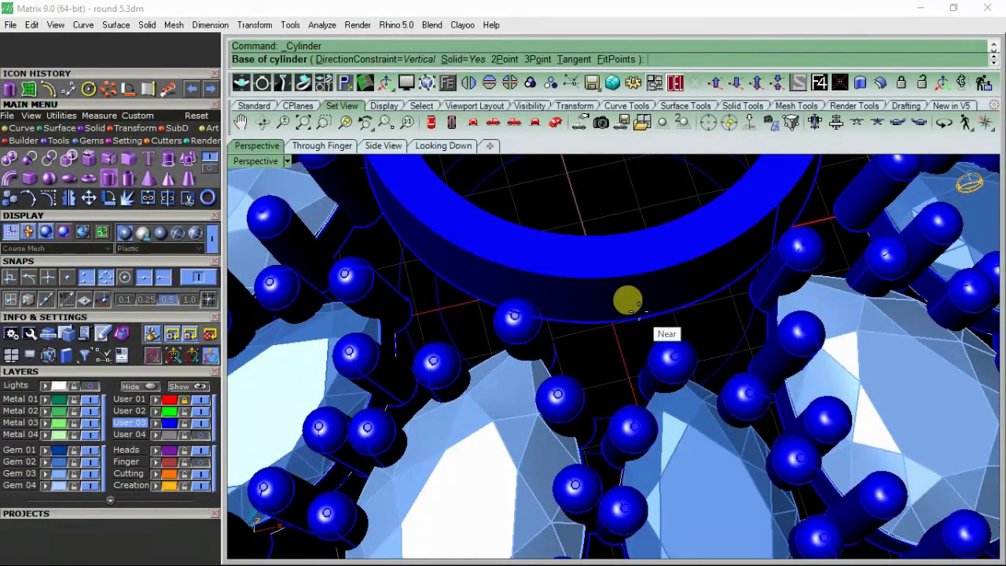
{"action": "left_click", "coordinate": [652, 314]}
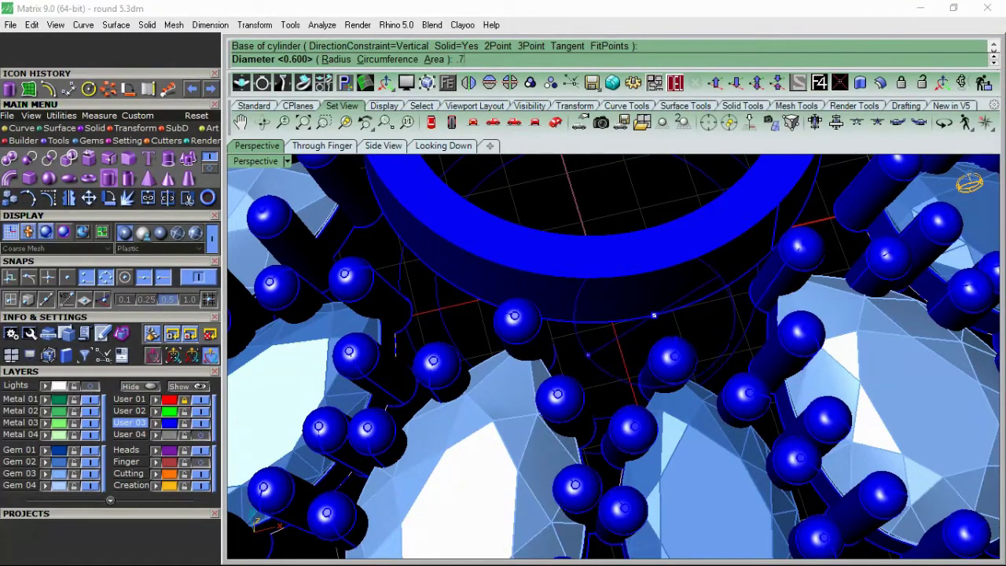
{"action": "type", "text": ".7"}
{"action": "key", "text": "Return"}
{"action": "left_click", "coordinate": [385, 145]}
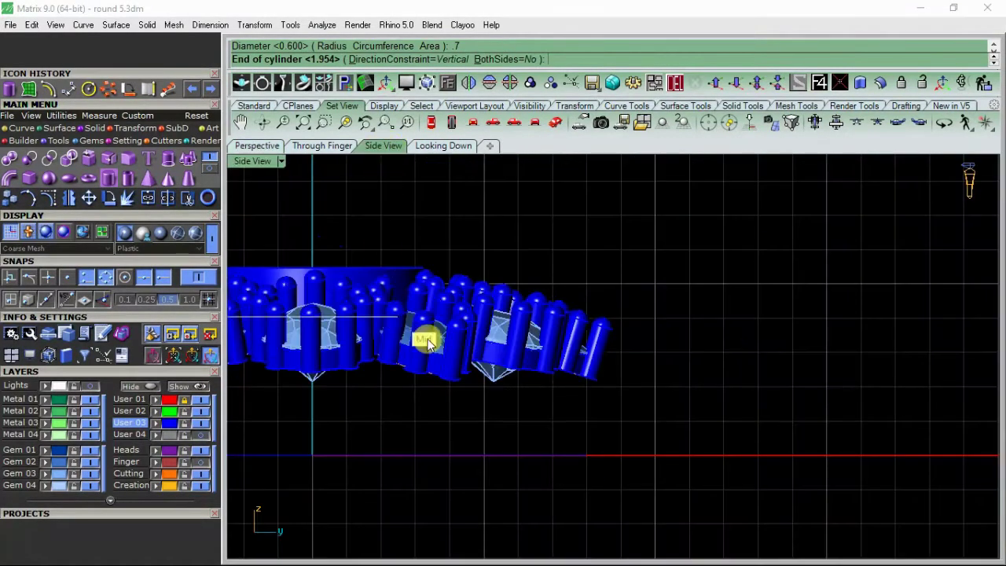
{"action": "scroll", "coordinate": [588, 270], "scroll_direction": "down", "scroll_amount": 3}
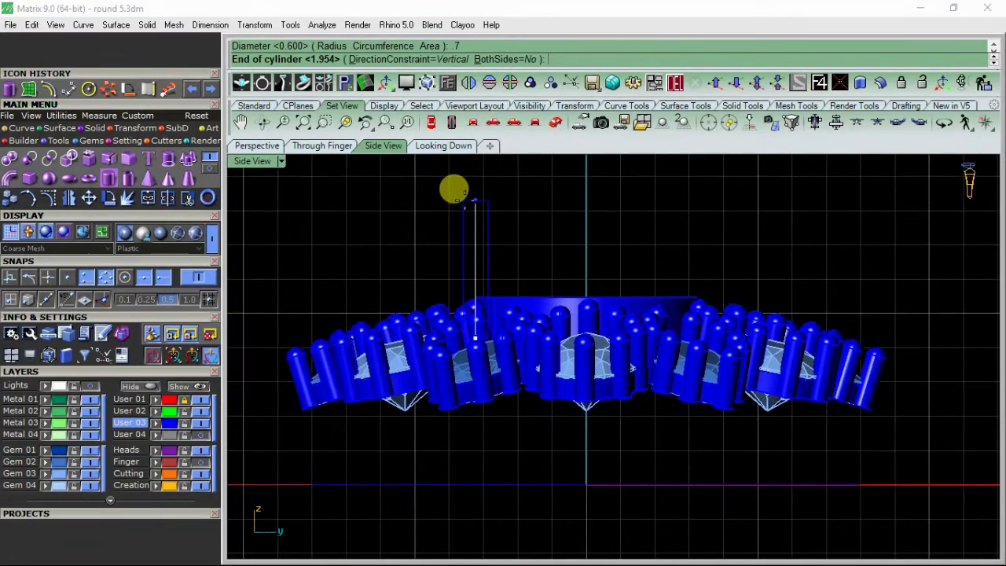
{"action": "left_click", "coordinate": [453, 194]}
Try to fillet the top edge of the new cylinder with a radius of 0.35
{"action": "left_click", "coordinate": [129, 160]}
{"action": "scroll", "coordinate": [495, 193], "scroll_direction": "up", "scroll_amount": 2}
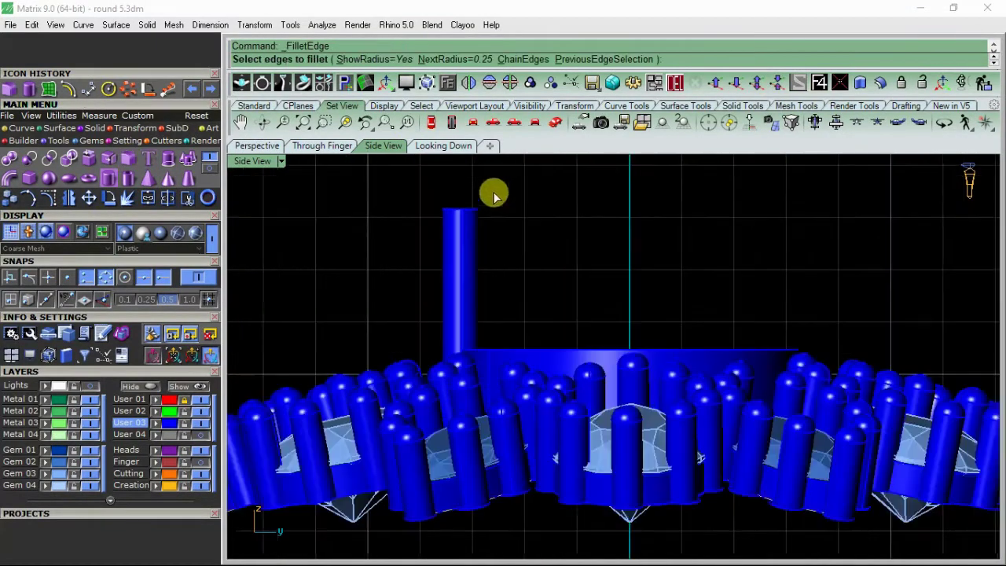
{"action": "left_click_drag", "start_coordinate": [508, 182], "coordinate": [389, 238]}
{"action": "key", "text": "Return"}
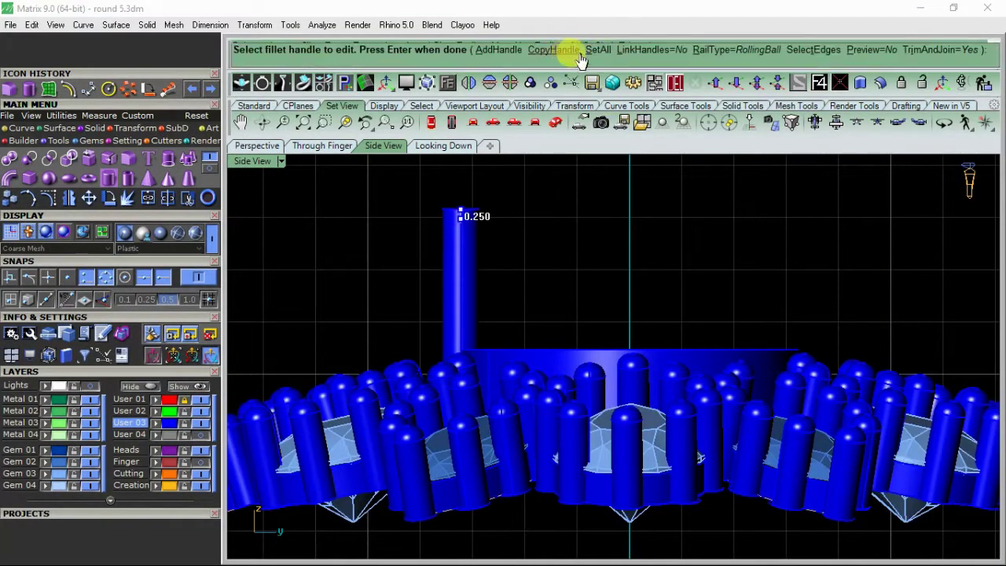
{"action": "left_click", "coordinate": [575, 46]}
{"action": "type", "text": "35"}
{"action": "key", "text": "Return"}
{"action": "key", "text": "Return"}
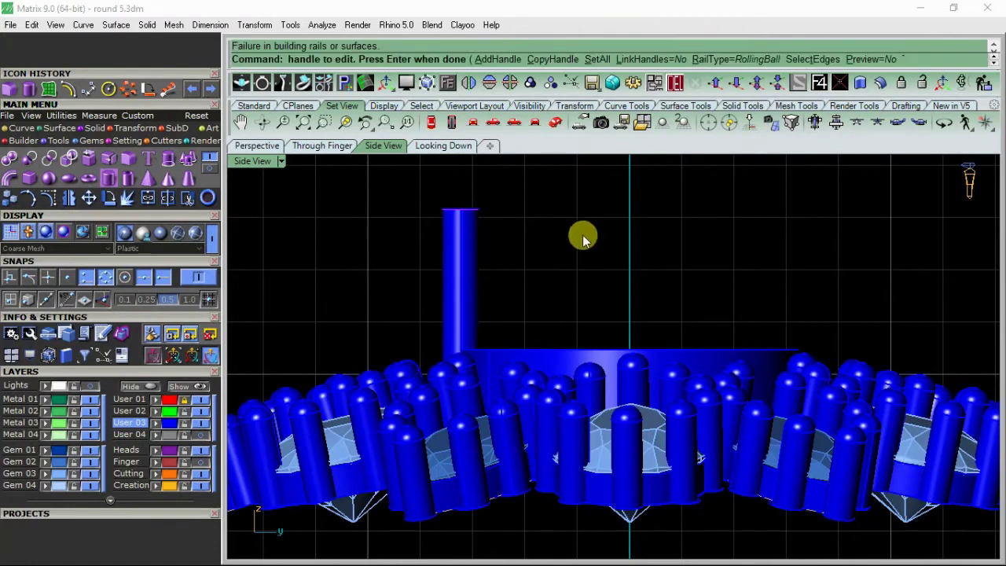
Round the cylinder's top edge with a 0.3 radius fillet to form a domed prong
{"action": "key", "text": "Return"}
{"action": "left_click_drag", "start_coordinate": [535, 162], "coordinate": [378, 253]}
{"action": "key", "text": "Return"}
{"action": "left_click", "coordinate": [595, 51]}
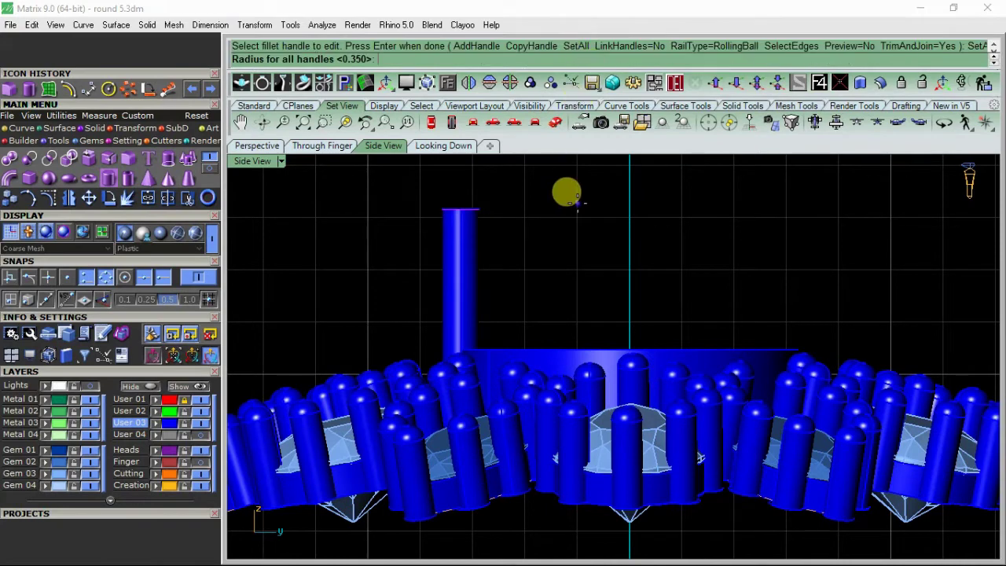
{"action": "type", "text": ".3"}
{"action": "key", "text": "Return"}
{"action": "key", "text": "Return"}
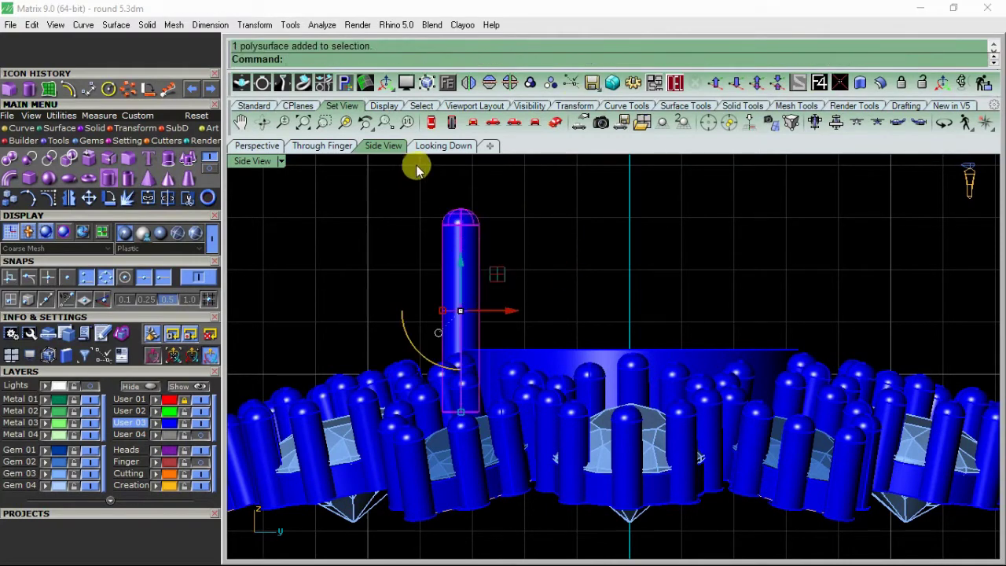
Shift the domed prong slightly outward from the central ring, working in the top-down view
{"action": "left_click", "coordinate": [439, 148]}
{"action": "right_click_drag", "start_coordinate": [427, 357], "coordinate": [394, 189]}
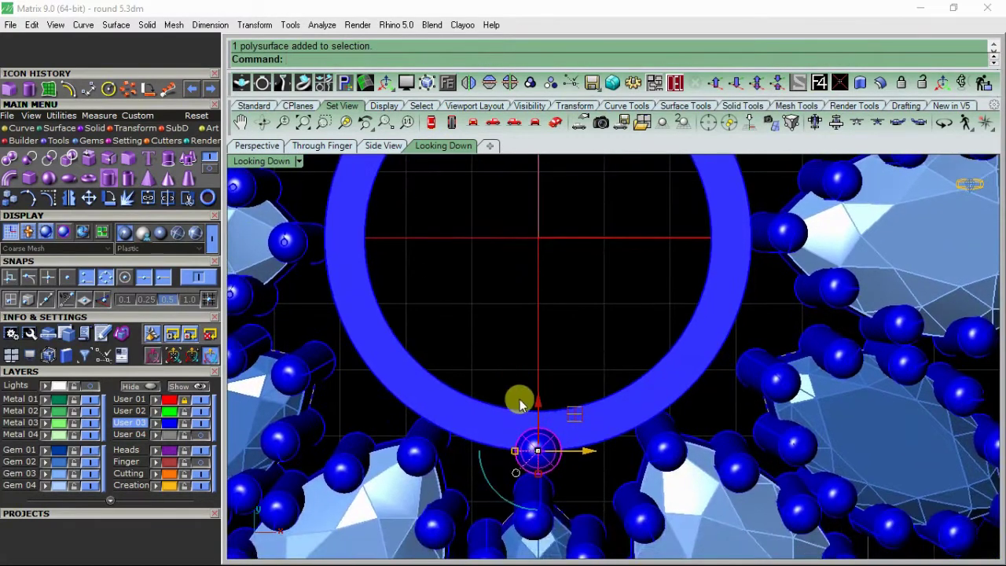
{"action": "left_click_drag", "start_coordinate": [539, 407], "coordinate": [539, 412]}
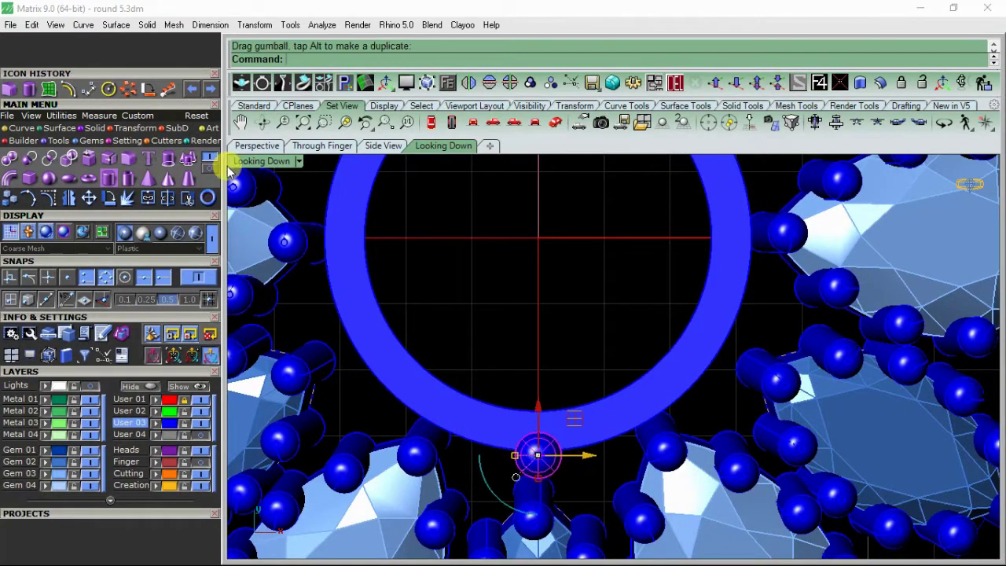
Polar-array the prong around the origin 0,0,0 with 12 items over 360 degrees
{"action": "left_click", "coordinate": [132, 91]}
{"action": "scroll", "coordinate": [441, 366], "scroll_direction": "down", "scroll_amount": 6}
{"action": "key", "text": "F4"}
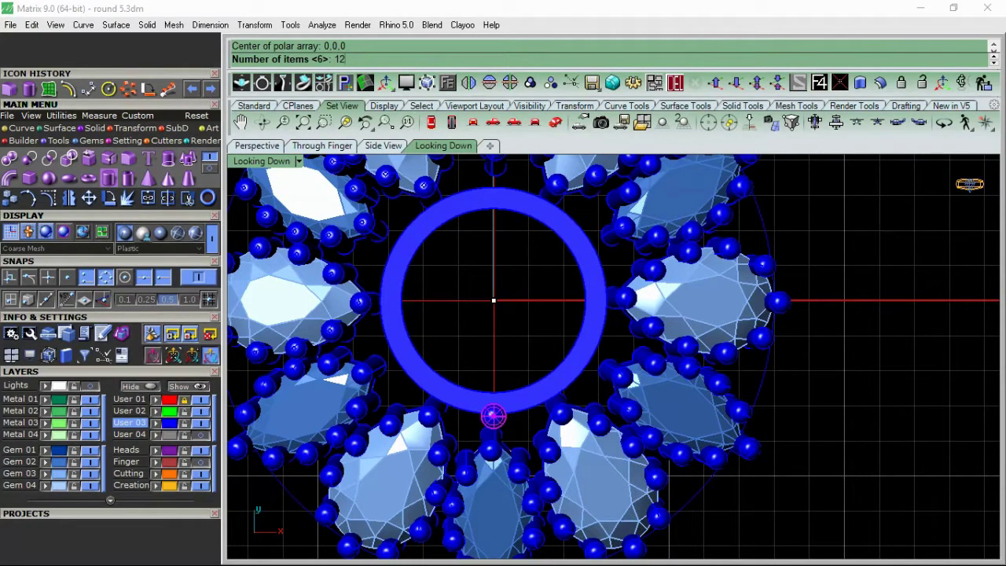
{"action": "key", "text": "Return"}
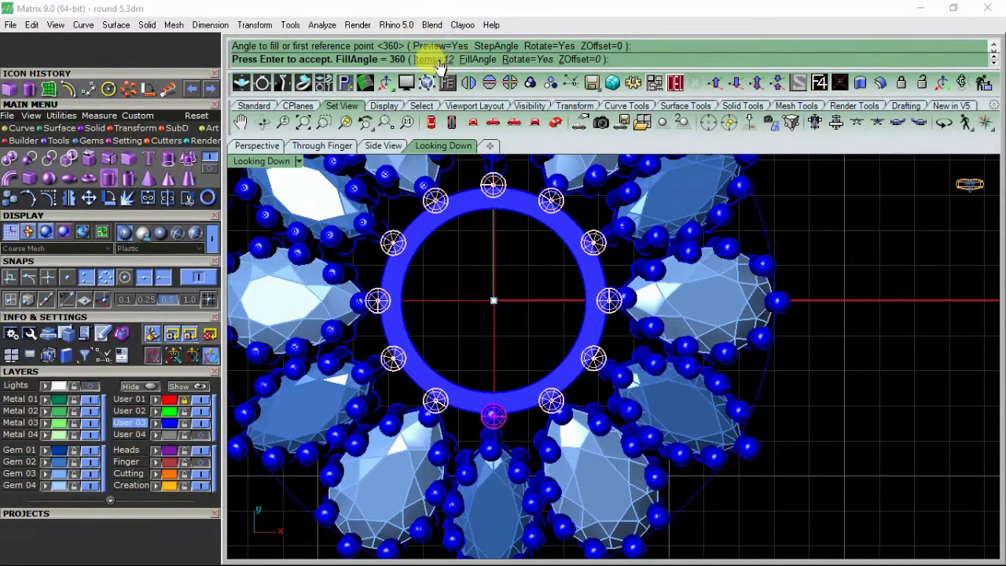
Complete the polar array of the prong around the central ring with 16 items over 360 degrees
{"action": "left_click", "coordinate": [436, 61]}
{"action": "type", "text": "15"}
{"action": "key", "text": "Return"}
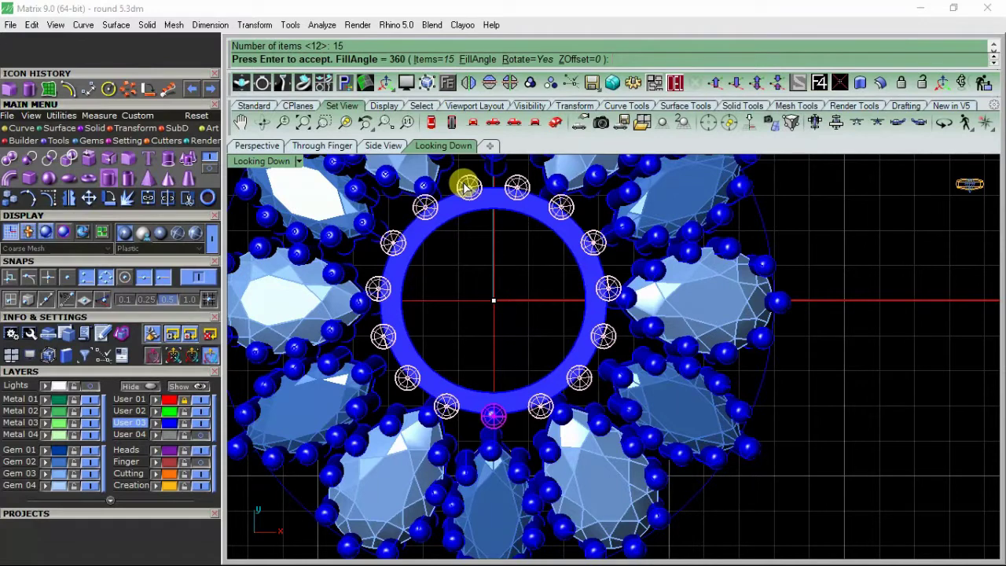
{"action": "left_click", "coordinate": [425, 61]}
{"action": "type", "text": "16"}
{"action": "key", "text": "Return"}
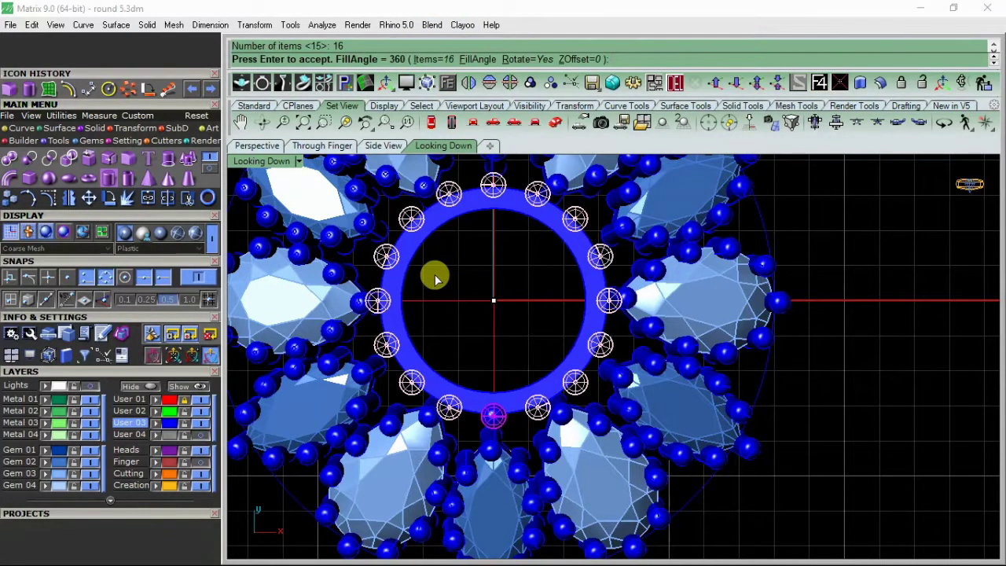
{"action": "key", "text": "Return"}
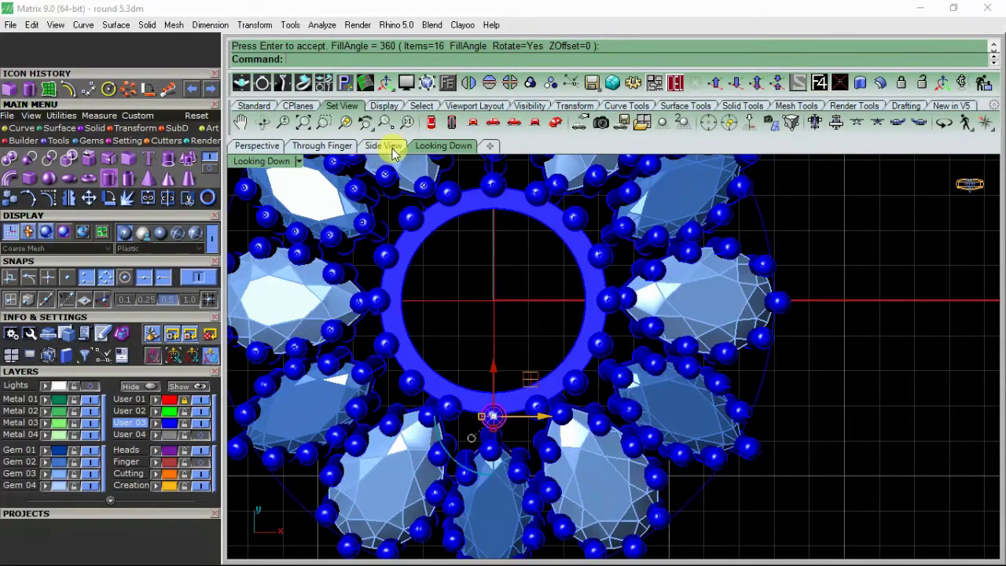
Group the arrayed prongs together with the central bezel ring
{"action": "left_click", "coordinate": [383, 146]}
{"action": "left_click_drag", "start_coordinate": [350, 259], "coordinate": [350, 260]}
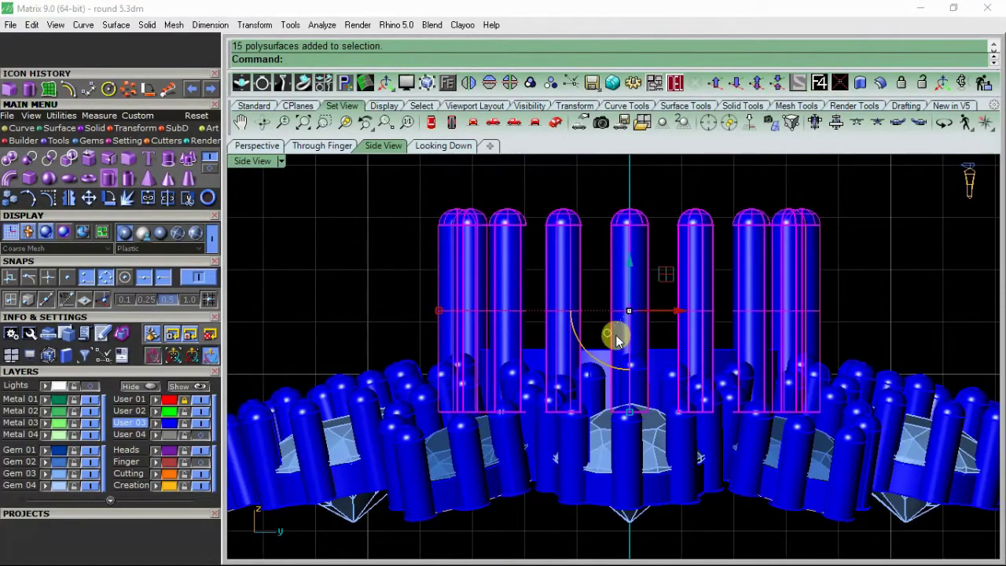
{"action": "scroll", "coordinate": [589, 353], "scroll_direction": "up", "scroll_amount": 3}
{"action": "left_click", "coordinate": [583, 354], "text": "shift"}
{"action": "left_click", "coordinate": [530, 86]}
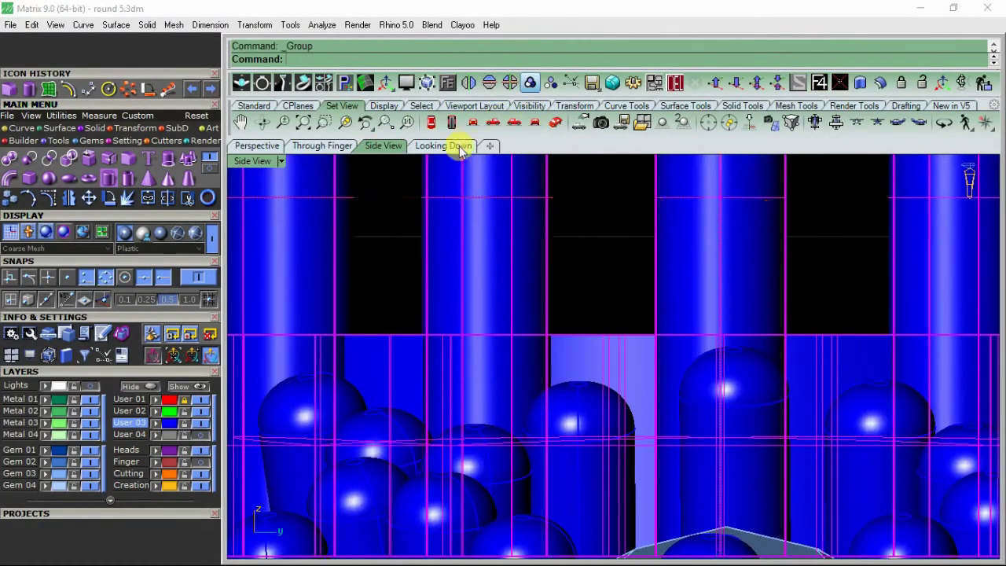
Group the entire flower cluster of gems, prongs and bezels, leaving out the large outer guide circle
{"action": "left_click", "coordinate": [436, 146]}
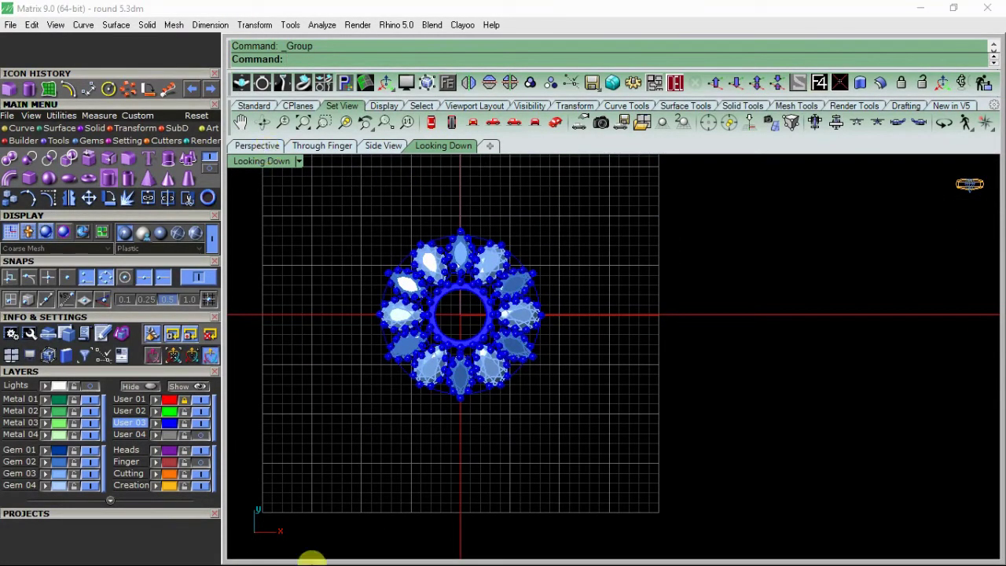
{"action": "scroll", "coordinate": [440, 244], "scroll_direction": "up", "scroll_amount": 2}
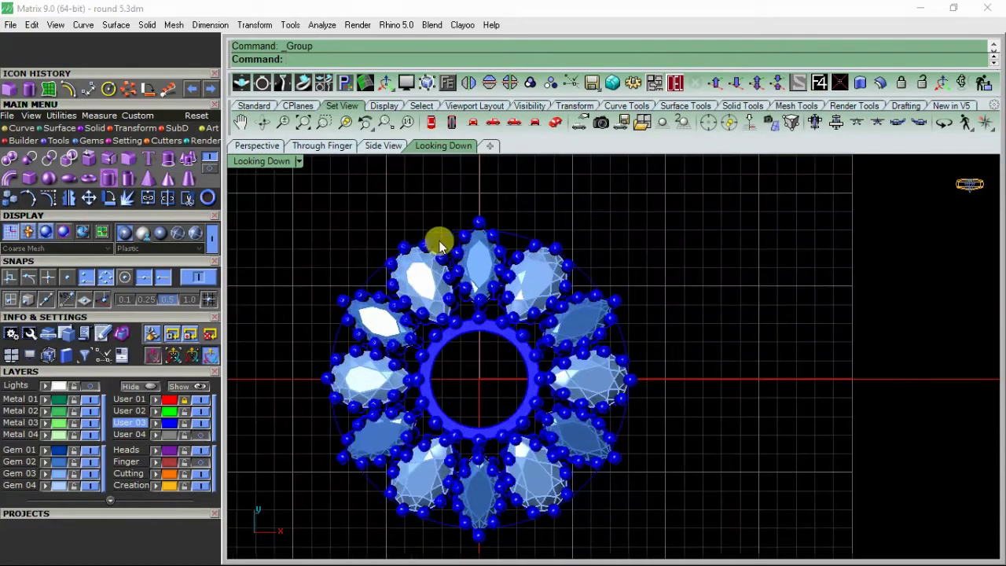
{"action": "left_click", "coordinate": [442, 239]}
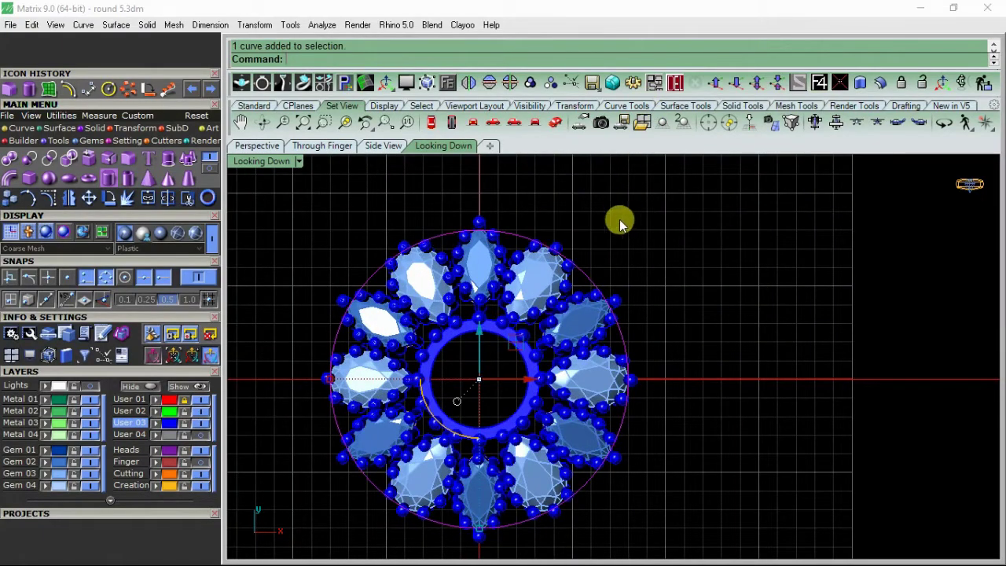
{"action": "left_click", "coordinate": [516, 304]}
{"action": "scroll", "coordinate": [500, 273], "scroll_direction": "down", "scroll_amount": 6}
{"action": "left_click_drag", "start_coordinate": [624, 228], "coordinate": [362, 448]}
{"action": "scroll", "coordinate": [424, 388], "scroll_direction": "up", "scroll_amount": 10}
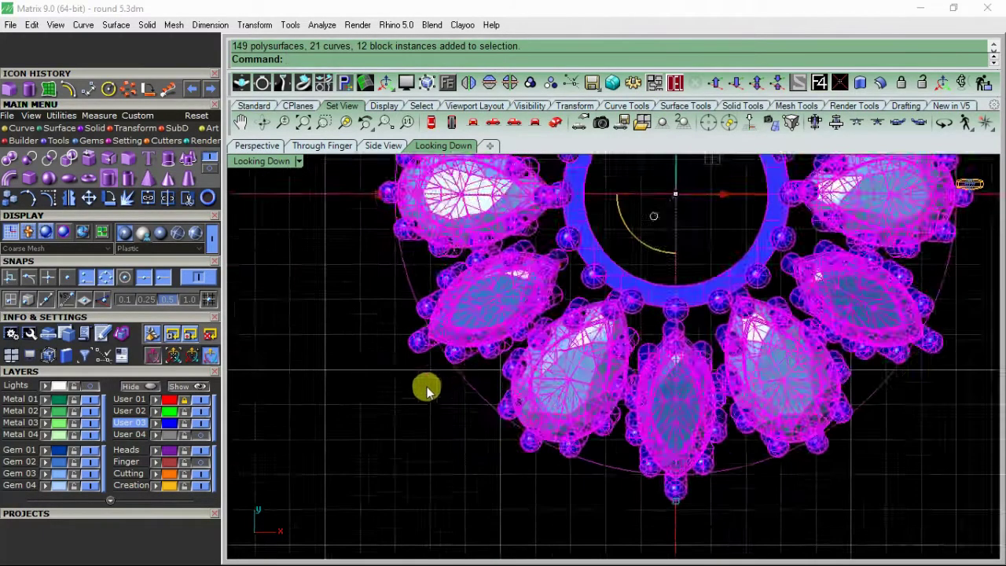
{"action": "scroll", "coordinate": [429, 389], "scroll_direction": "up", "scroll_amount": 6}
{"action": "left_click", "coordinate": [472, 404], "text": "ctrl"}
{"action": "scroll", "coordinate": [393, 416], "scroll_direction": "down", "scroll_amount": 13}
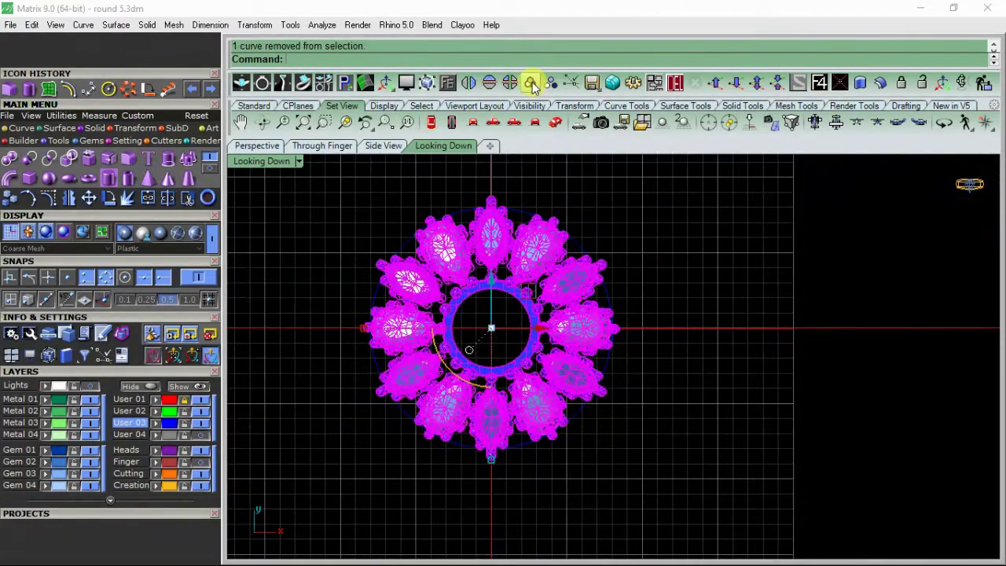
{"action": "key", "text": "super"}
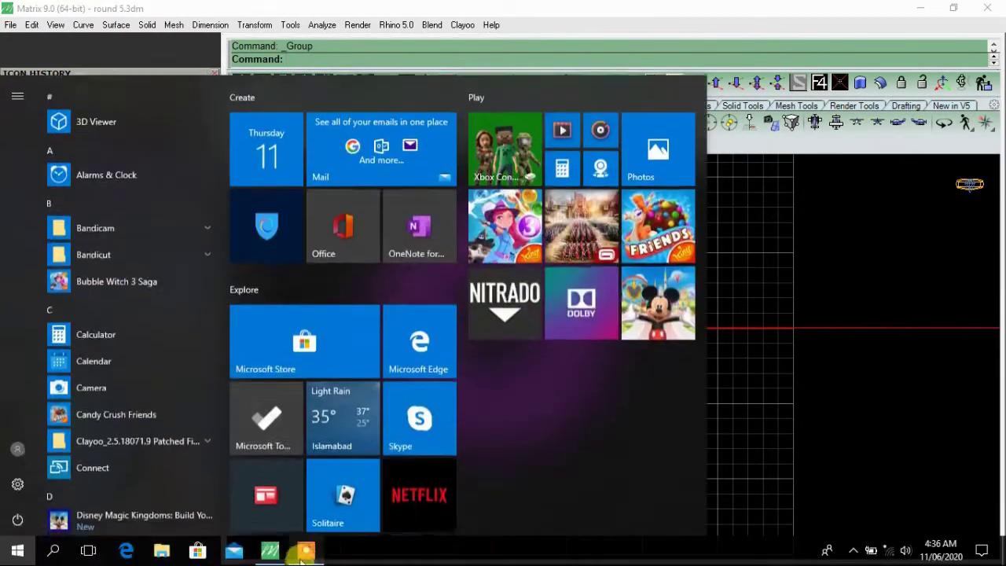
{"action": "left_click", "coordinate": [534, 526]}
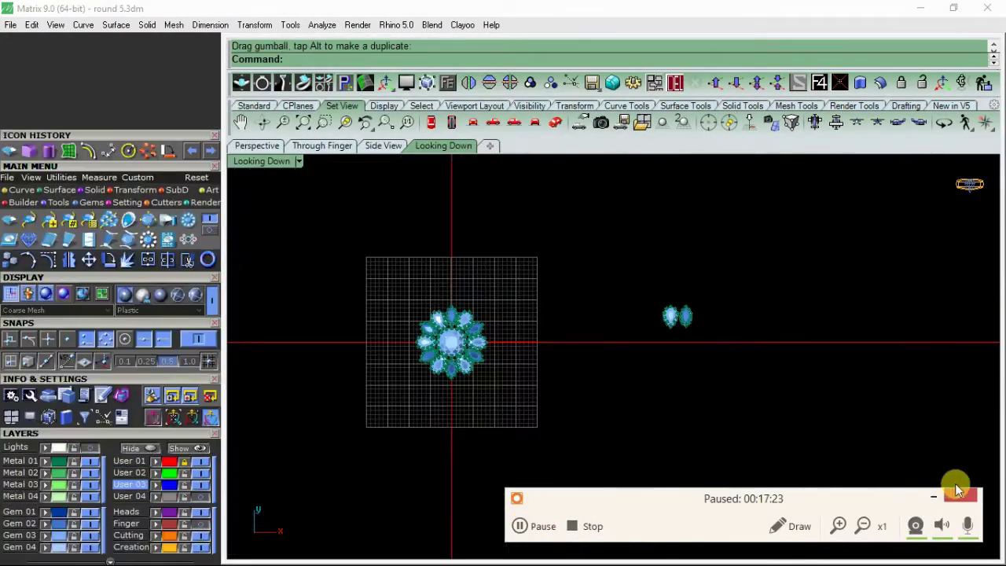
{"action": "left_click", "coordinate": [958, 492]}
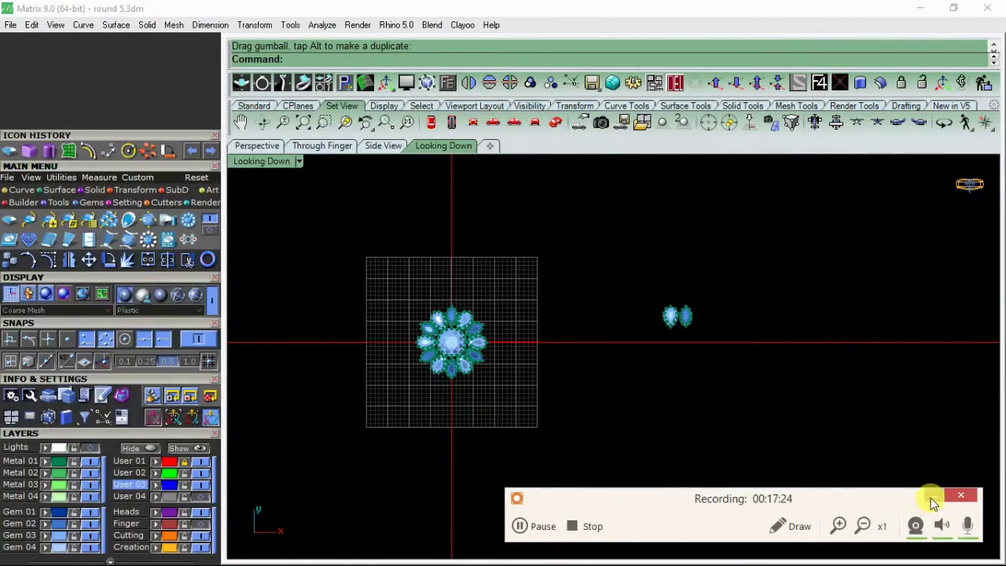
Show the reference sketch on the Lights layer behind the flower cluster and keep that layer locked
{"action": "scroll", "coordinate": [471, 367], "scroll_direction": "up", "scroll_amount": 5}
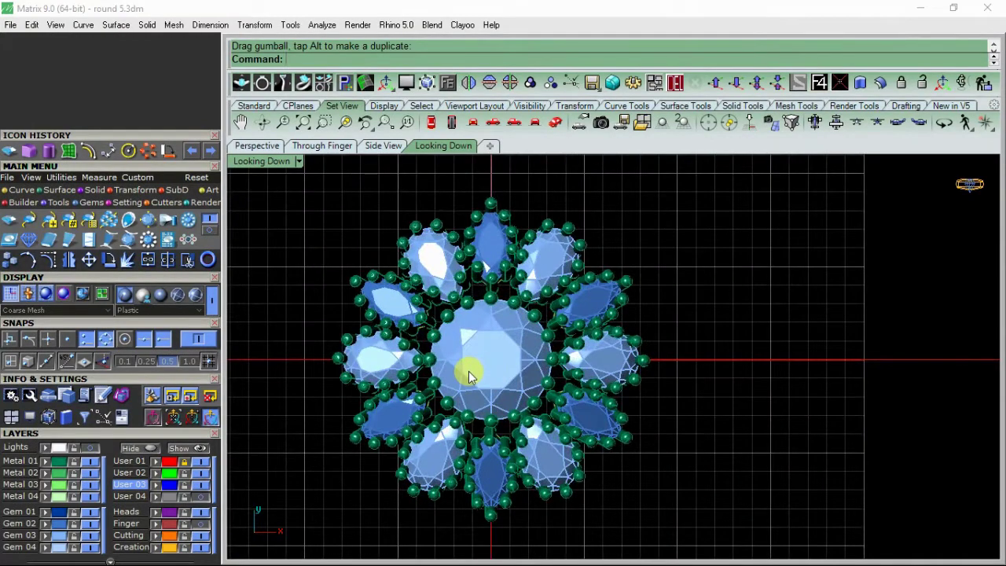
{"action": "scroll", "coordinate": [440, 352], "scroll_direction": "down", "scroll_amount": 3}
{"action": "scroll", "coordinate": [432, 377], "scroll_direction": "down", "scroll_amount": 4}
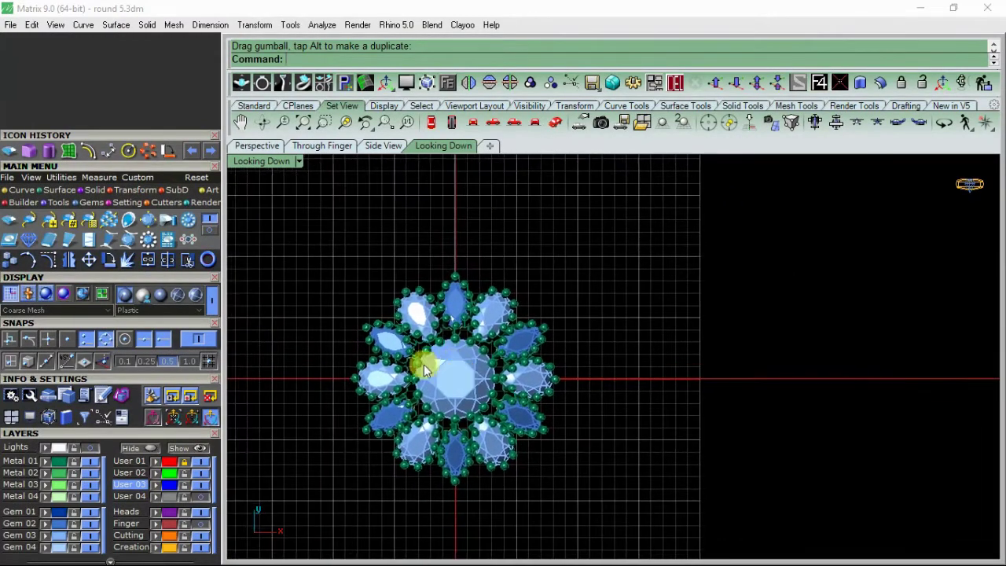
{"action": "left_click", "coordinate": [73, 451]}
{"action": "scroll", "coordinate": [483, 269], "scroll_direction": "down", "scroll_amount": 4}
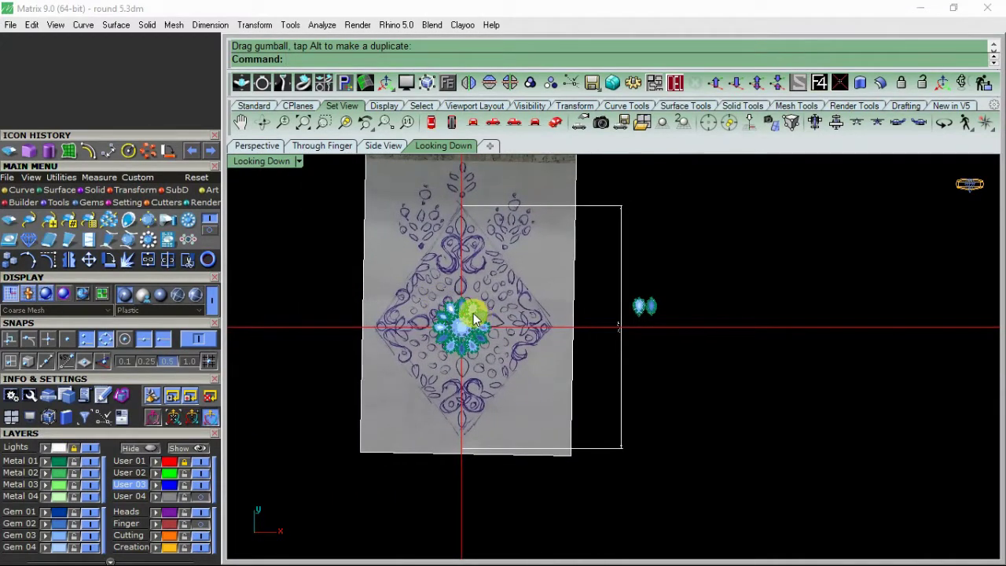
Centre the spare pear-shaped gem setting on the CPlane origin in X, Y and Z using the bounding-box method
{"action": "scroll", "coordinate": [635, 315], "scroll_direction": "up", "scroll_amount": 5}
{"action": "left_click", "coordinate": [647, 298]}
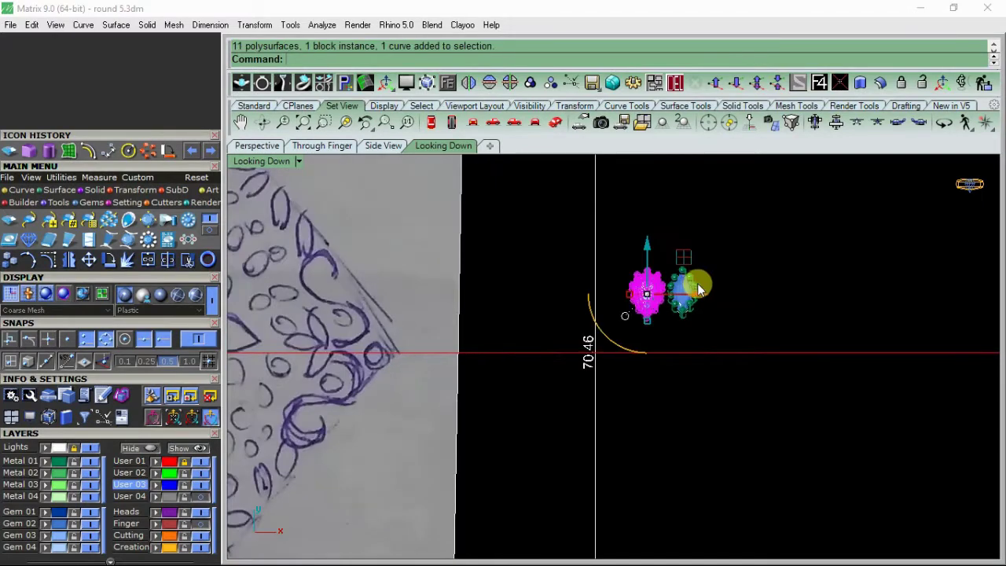
{"action": "scroll", "coordinate": [699, 287], "scroll_direction": "down", "scroll_amount": 3}
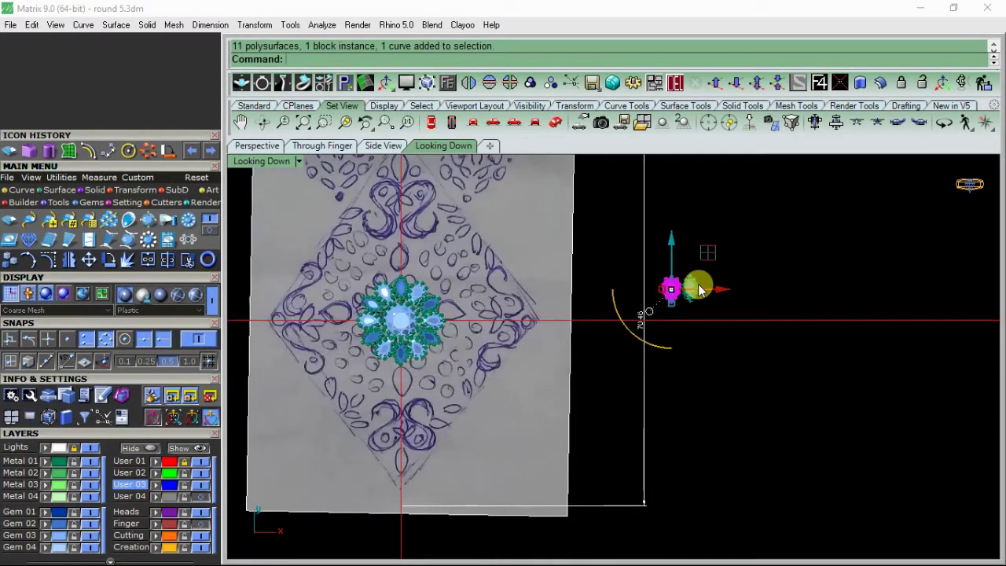
{"action": "left_click", "coordinate": [60, 180]}
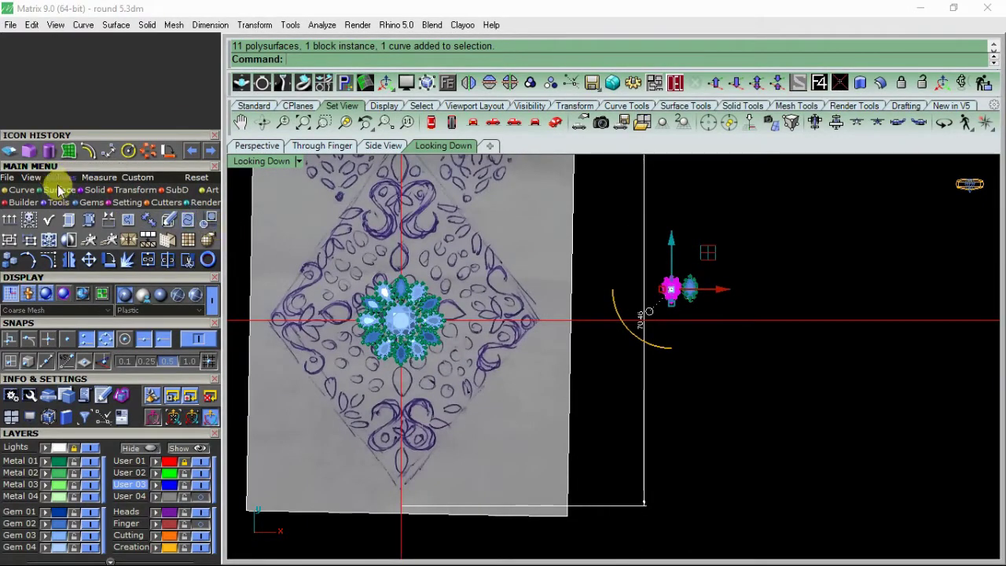
{"action": "left_click", "coordinate": [209, 223]}
{"action": "left_click", "coordinate": [522, 380]}
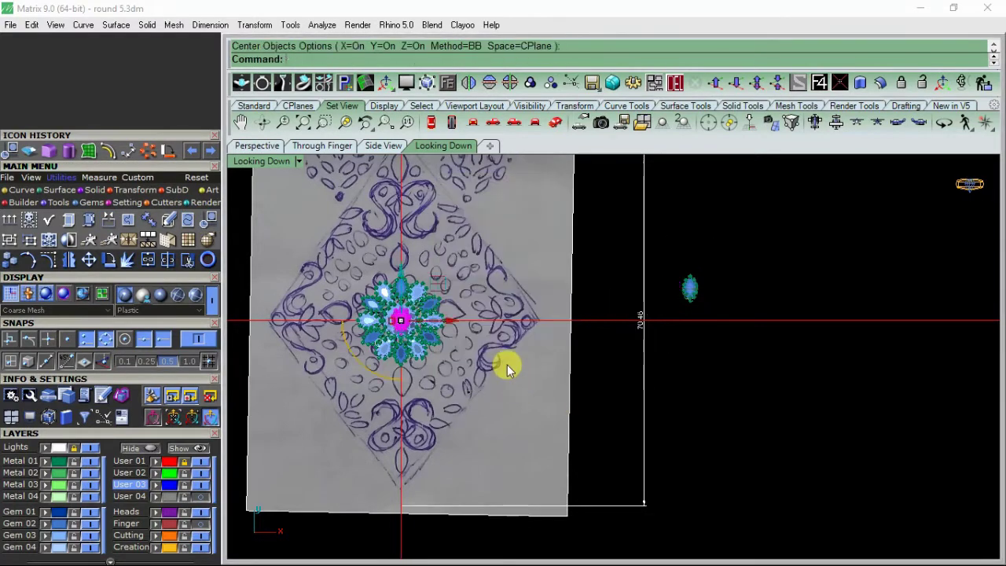
Rotate the tilted pear setting in the side view so its base lies horizontal
{"action": "left_click", "coordinate": [371, 148]}
{"action": "scroll", "coordinate": [411, 353], "scroll_direction": "up", "scroll_amount": 5}
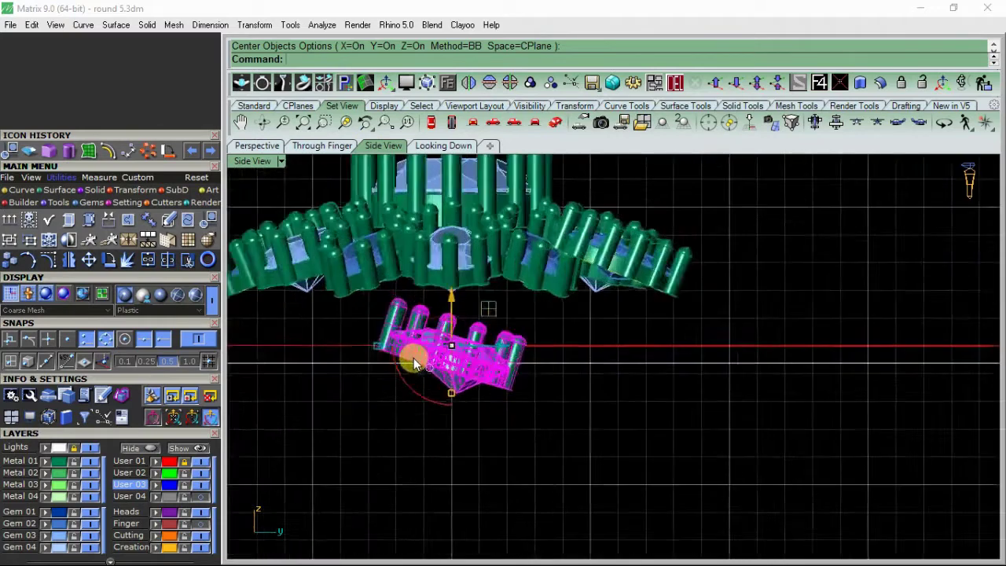
{"action": "left_click", "coordinate": [105, 258]}
{"action": "left_click", "coordinate": [344, 342]}
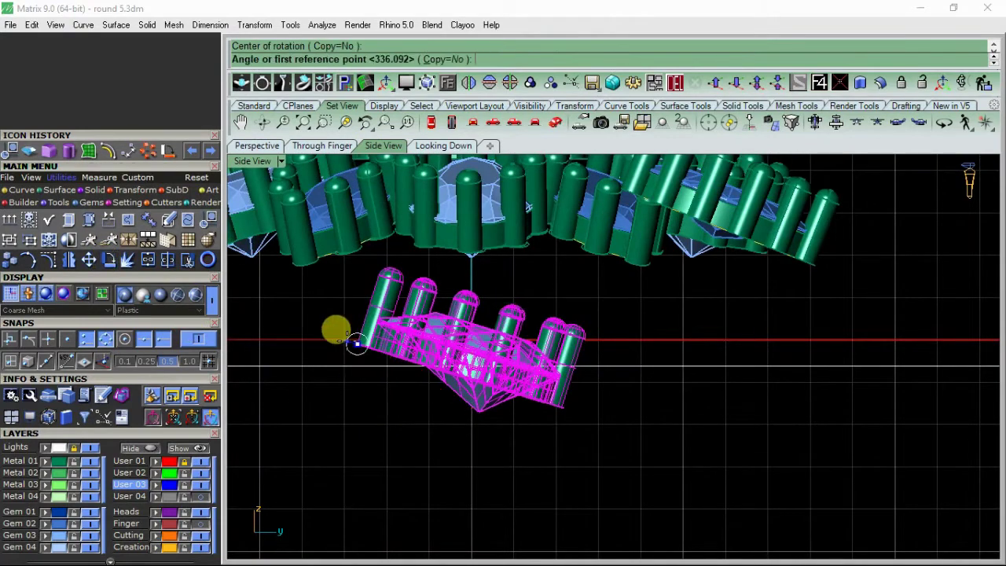
{"action": "left_click", "coordinate": [560, 405]}
{"action": "left_click", "coordinate": [696, 411]}
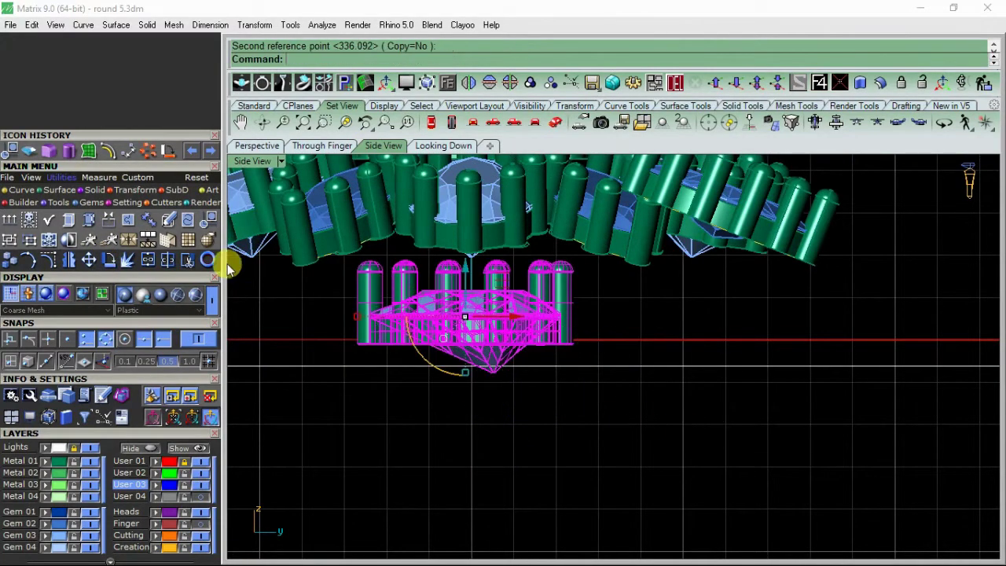
Centre the levelled pear setting on the CPlane origin again and return to the top-down view
{"action": "left_click", "coordinate": [11, 153]}
{"action": "left_click", "coordinate": [522, 380]}
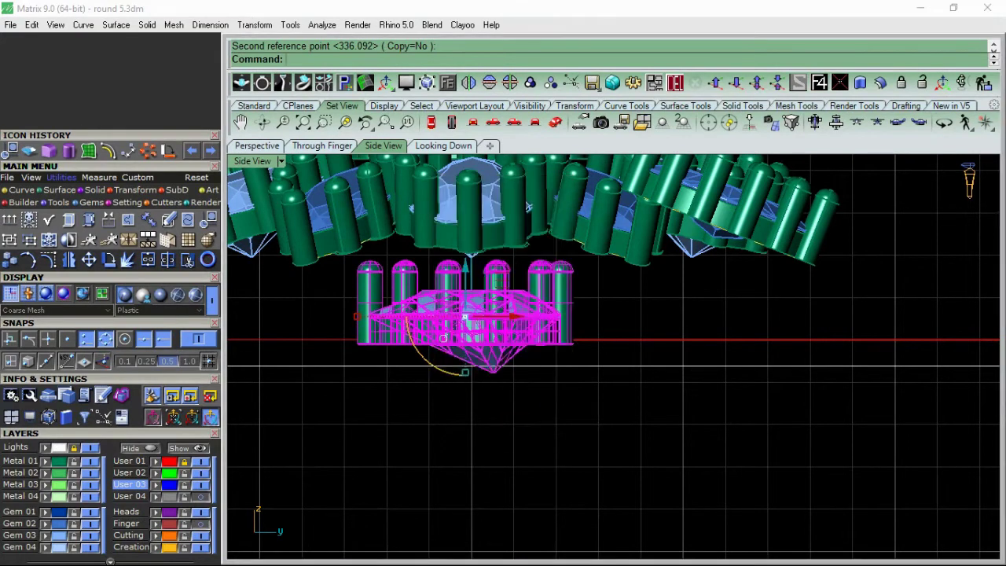
{"action": "left_click", "coordinate": [443, 147]}
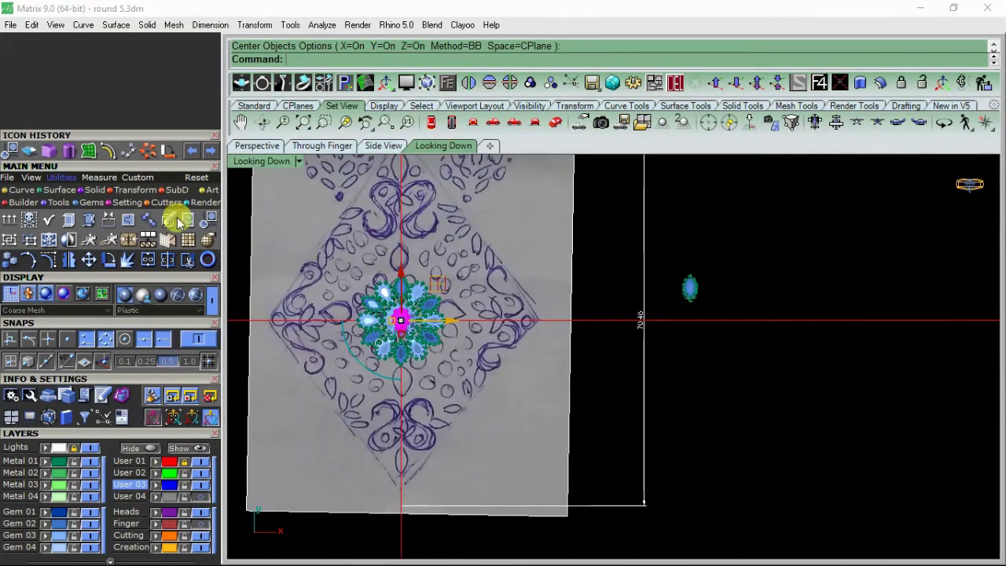
{"action": "left_click", "coordinate": [110, 259]}
{"action": "left_click", "coordinate": [200, 342]}
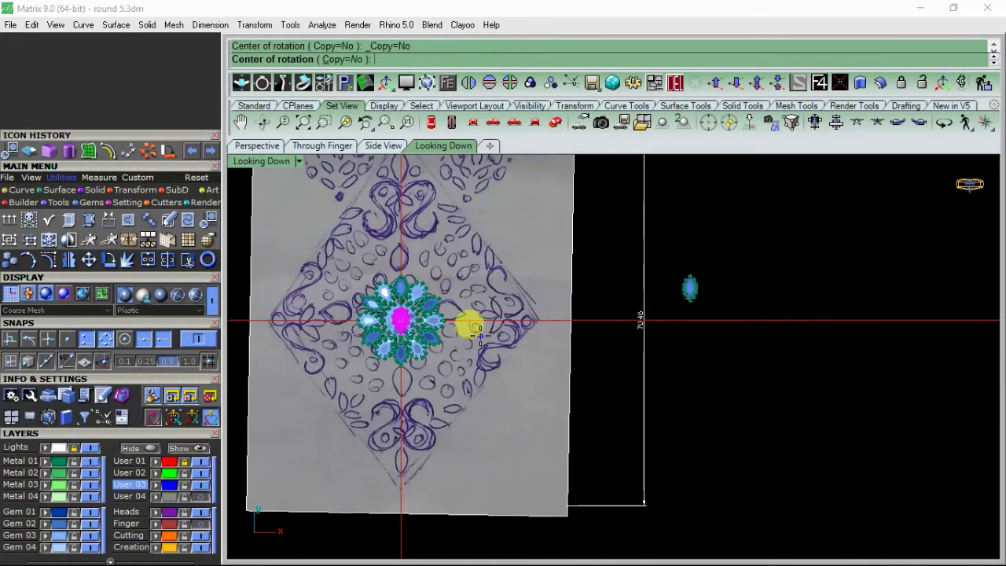
{"action": "key", "text": "Escape"}
Move the pear setting straight down onto the sketched teardrop directly below the flower cluster
{"action": "scroll", "coordinate": [402, 315], "scroll_direction": "up", "scroll_amount": 2}
{"action": "left_click_drag", "start_coordinate": [402, 278], "coordinate": [442, 334]}
{"action": "scroll", "coordinate": [389, 407], "scroll_direction": "up", "scroll_amount": 10}
Enlarge the pear setting with Scale 2D to fill the sketched teardrop, and shift it slightly down
{"action": "left_click", "coordinate": [135, 190]}
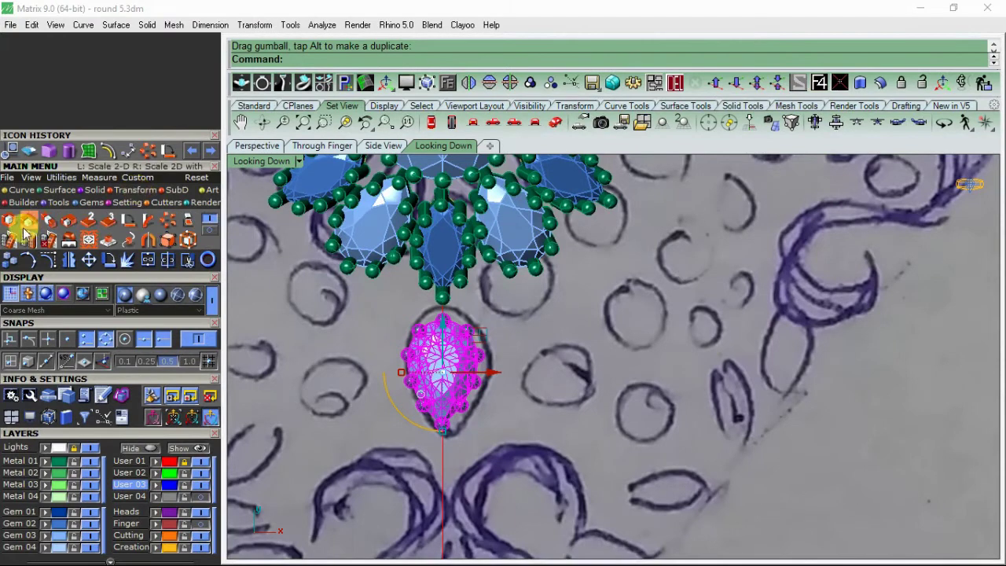
{"action": "left_click", "coordinate": [9, 221]}
{"action": "left_click", "coordinate": [28, 220]}
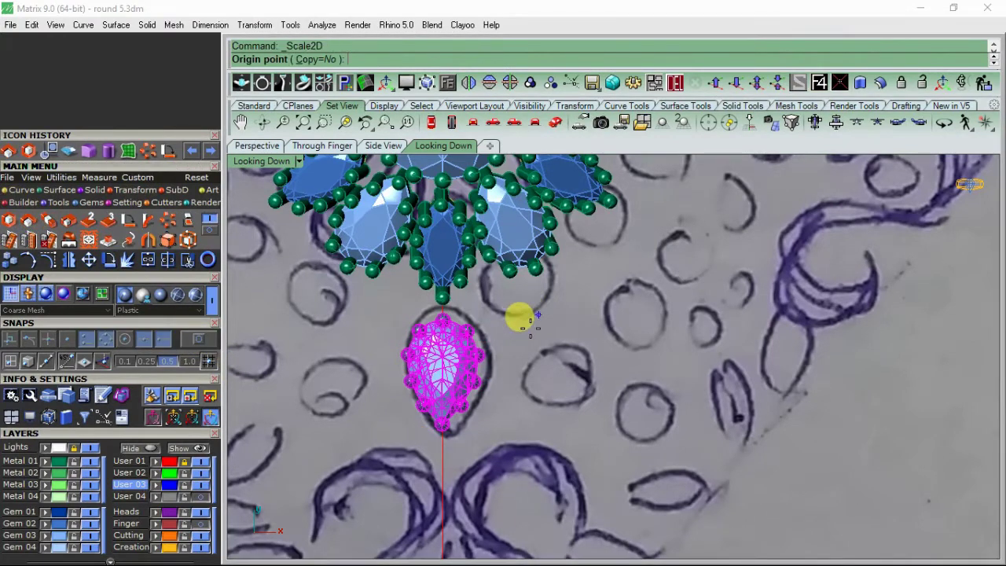
{"action": "left_click", "coordinate": [444, 360]}
{"action": "left_click", "coordinate": [605, 360]}
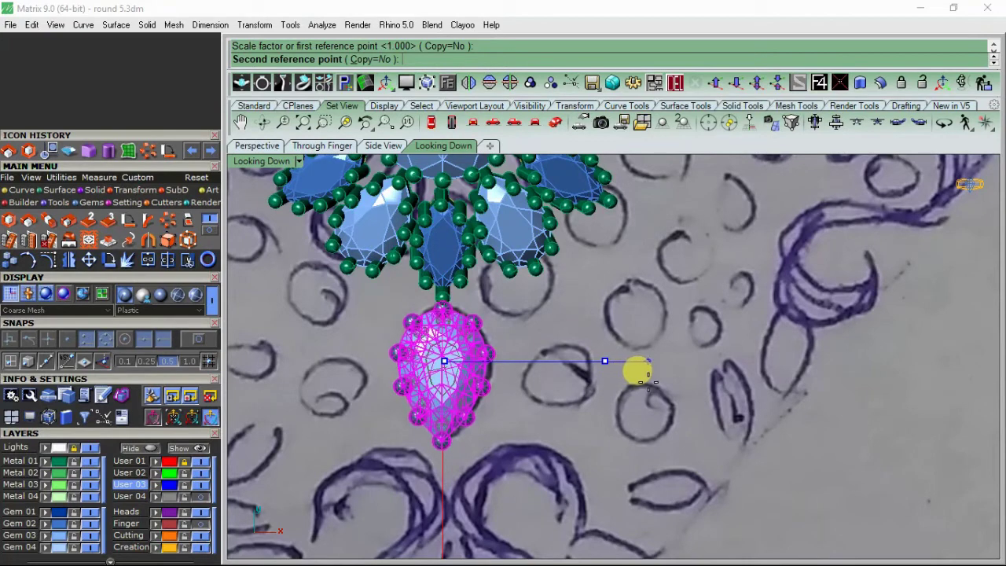
{"action": "left_click", "coordinate": [647, 382]}
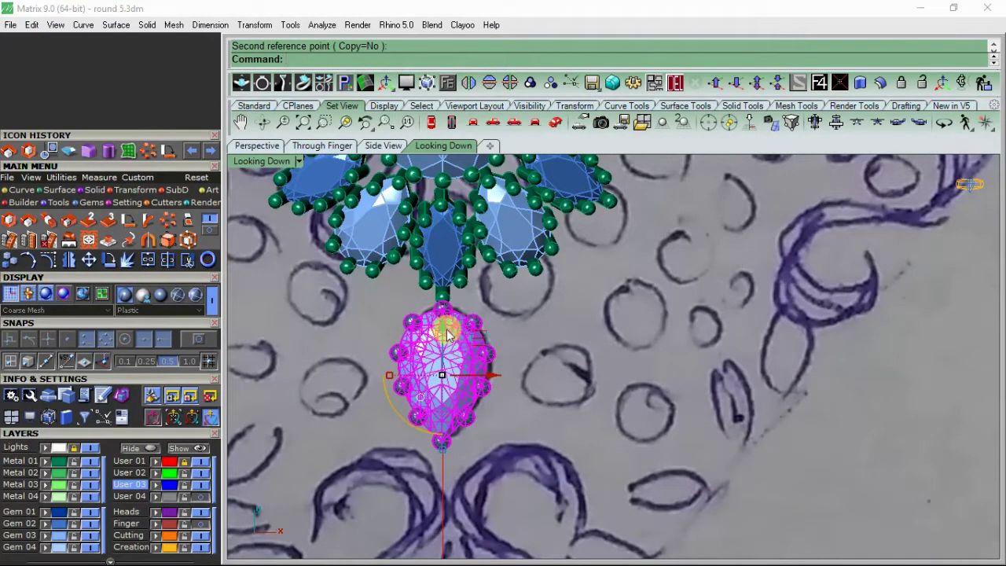
{"action": "left_click_drag", "start_coordinate": [447, 335], "coordinate": [453, 355]}
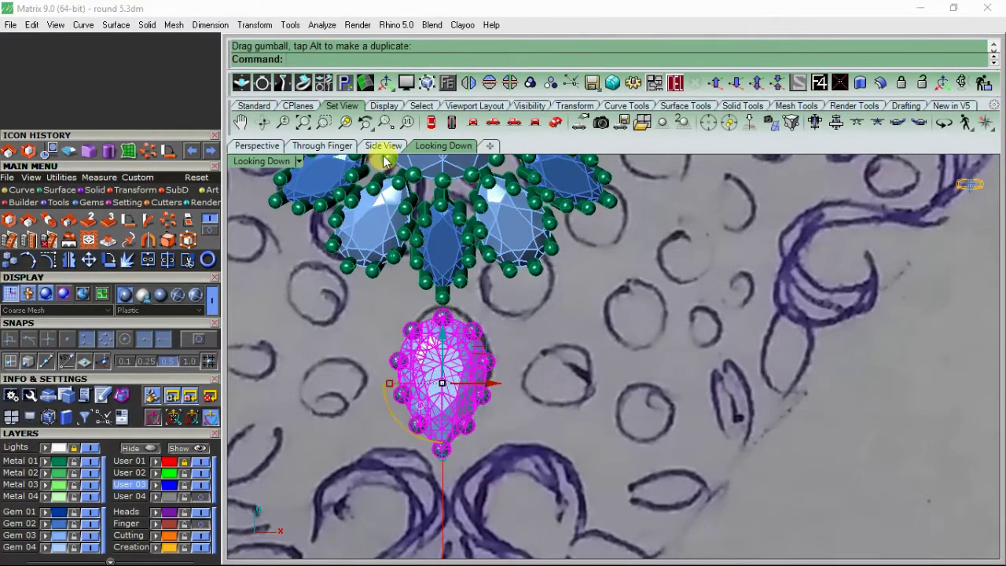
Group all parts of the flower cluster in the side view and raise the group vertically
{"action": "left_click", "coordinate": [385, 147]}
{"action": "scroll", "coordinate": [585, 325], "scroll_direction": "down", "scroll_amount": 10}
{"action": "right_click_drag", "start_coordinate": [599, 319], "coordinate": [672, 354]}
{"action": "left_click", "coordinate": [615, 339]}
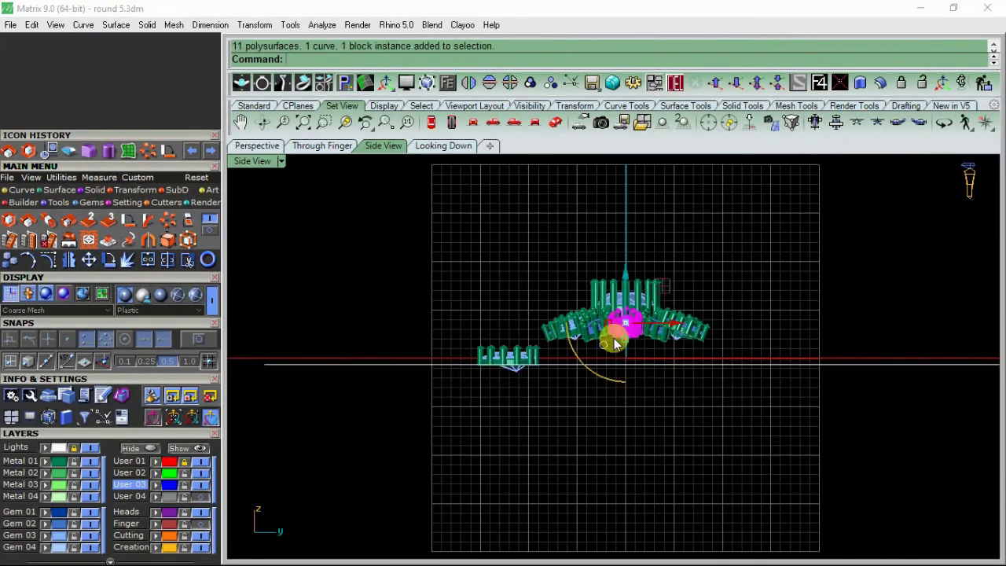
{"action": "left_click_drag", "start_coordinate": [722, 272], "coordinate": [650, 348]}
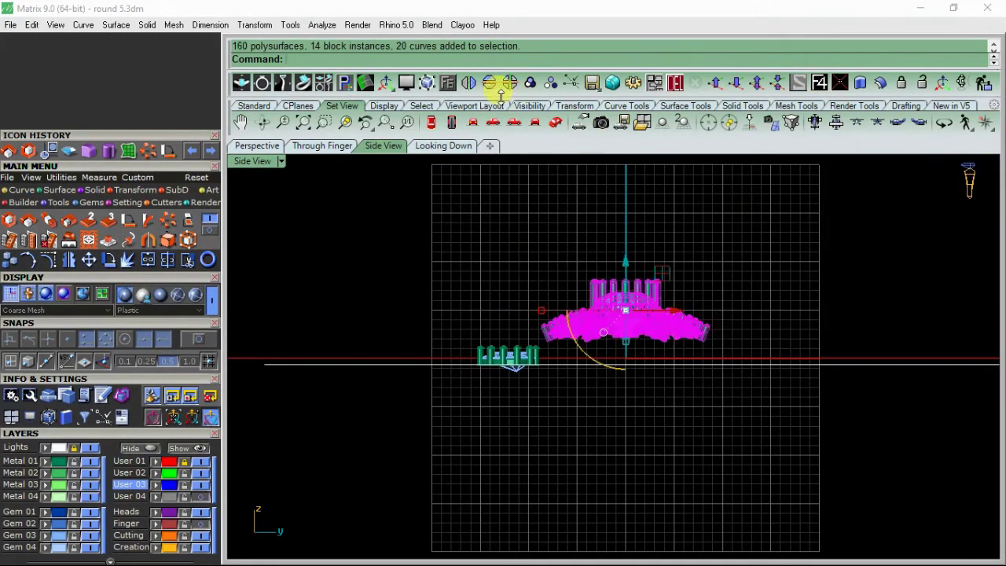
{"action": "left_click", "coordinate": [528, 83]}
{"action": "left_click_drag", "start_coordinate": [621, 259], "coordinate": [623, 231]}
{"action": "left_click", "coordinate": [764, 253]}
Raise the pear setting in the side view to the level of the flower cluster's lower edge
{"action": "scroll", "coordinate": [564, 304], "scroll_direction": "up", "scroll_amount": 4}
{"action": "left_click", "coordinate": [503, 377]}
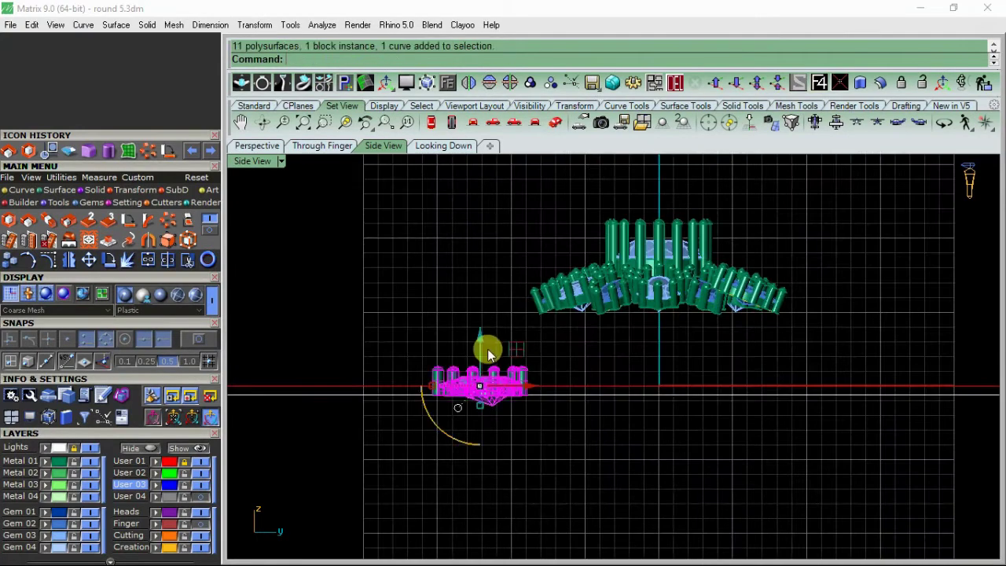
{"action": "left_click_drag", "start_coordinate": [477, 338], "coordinate": [478, 260]}
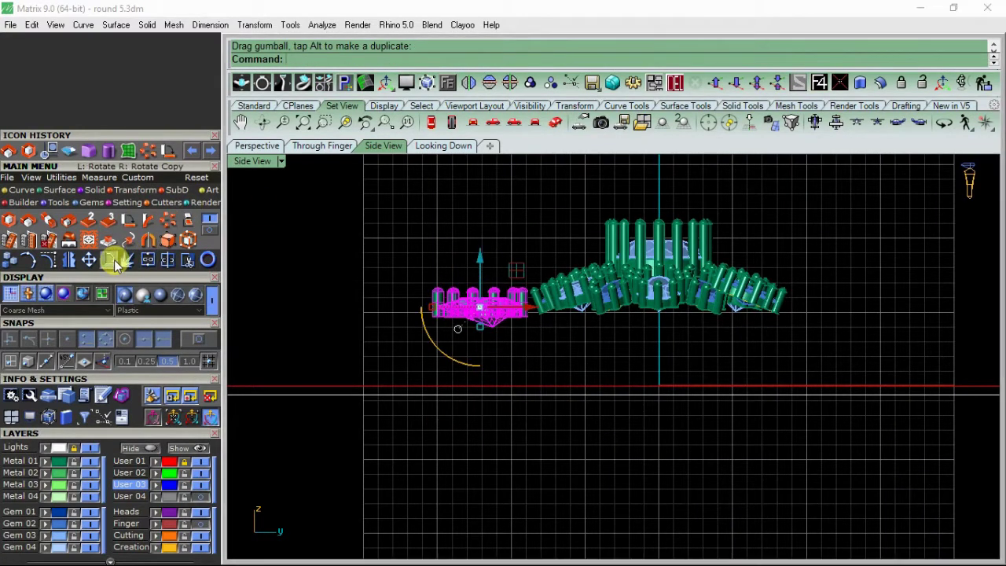
Rotate the pear setting in the side view about its inner base corner, tilting the outer end down about 21 degrees
{"action": "left_click", "coordinate": [114, 260]}
{"action": "scroll", "coordinate": [473, 305], "scroll_direction": "up", "scroll_amount": 2}
{"action": "scroll", "coordinate": [501, 281], "scroll_direction": "up", "scroll_amount": 1}
{"action": "key", "text": "Escape"}
{"action": "scroll", "coordinate": [522, 308], "scroll_direction": "up", "scroll_amount": 6}
{"action": "left_click_drag", "start_coordinate": [433, 323], "coordinate": [445, 323]}
{"action": "right_click", "coordinate": [566, 361]}
{"action": "scroll", "coordinate": [648, 326], "scroll_direction": "down", "scroll_amount": 4}
{"action": "left_click", "coordinate": [626, 352]}
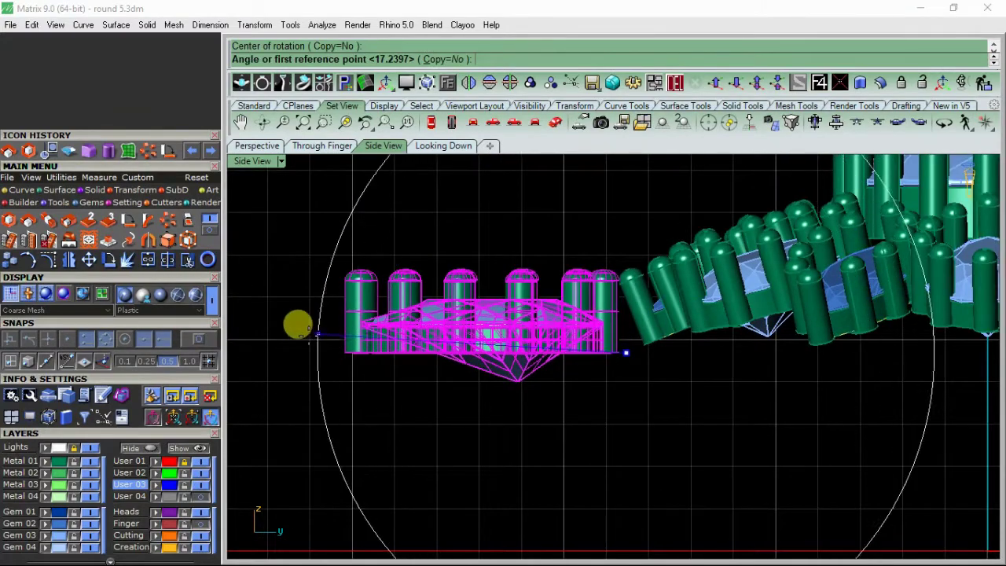
{"action": "left_click", "coordinate": [305, 337]}
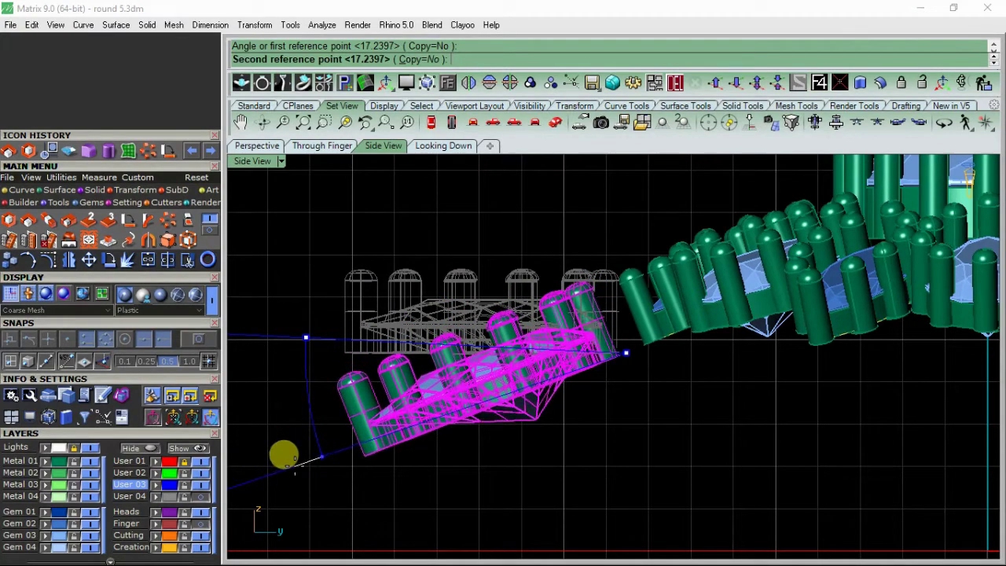
{"action": "left_click", "coordinate": [346, 452]}
{"action": "scroll", "coordinate": [487, 350], "scroll_direction": "down", "scroll_amount": 4}
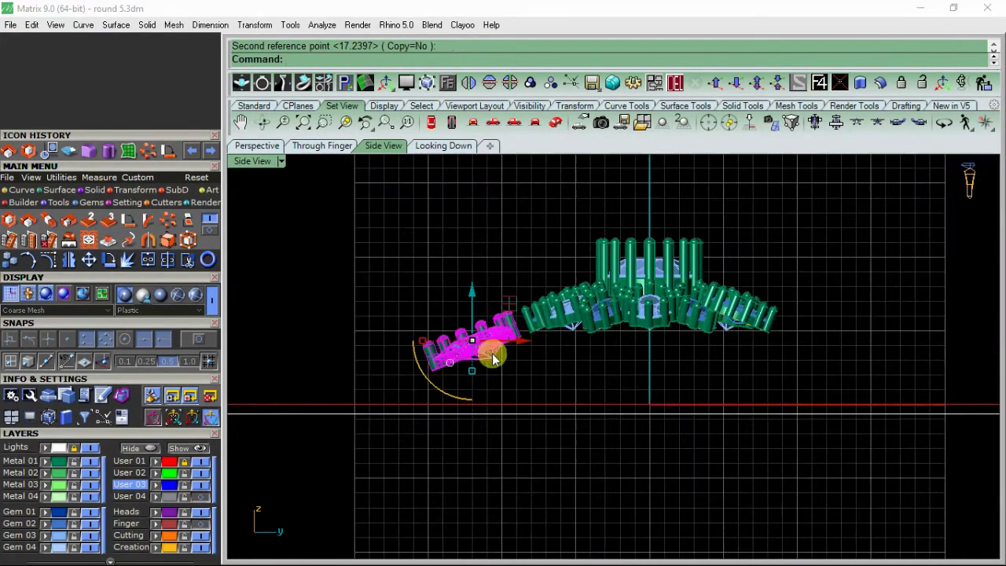
Realign the gumball to the pear setting's tilt and slide the setting along its slope up against the flower cluster's edge
{"action": "scroll", "coordinate": [473, 348], "scroll_direction": "up", "scroll_amount": 3}
{"action": "left_click_drag", "start_coordinate": [435, 406], "coordinate": [462, 425], "text": "ctrl"}
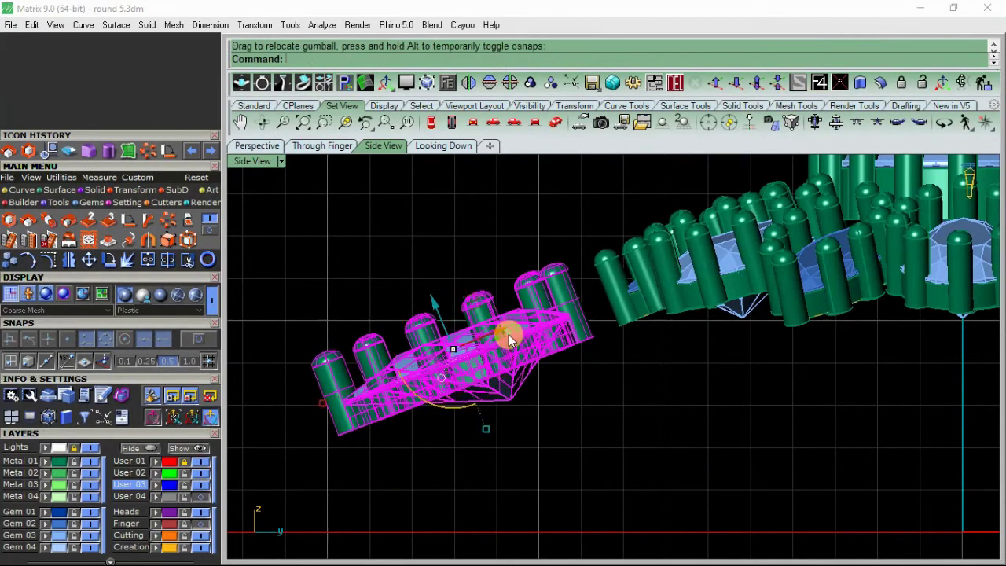
{"action": "left_click_drag", "start_coordinate": [499, 332], "coordinate": [449, 304]}
{"action": "left_click", "coordinate": [374, 263]}
{"action": "scroll", "coordinate": [462, 301], "scroll_direction": "down", "scroll_amount": 12}
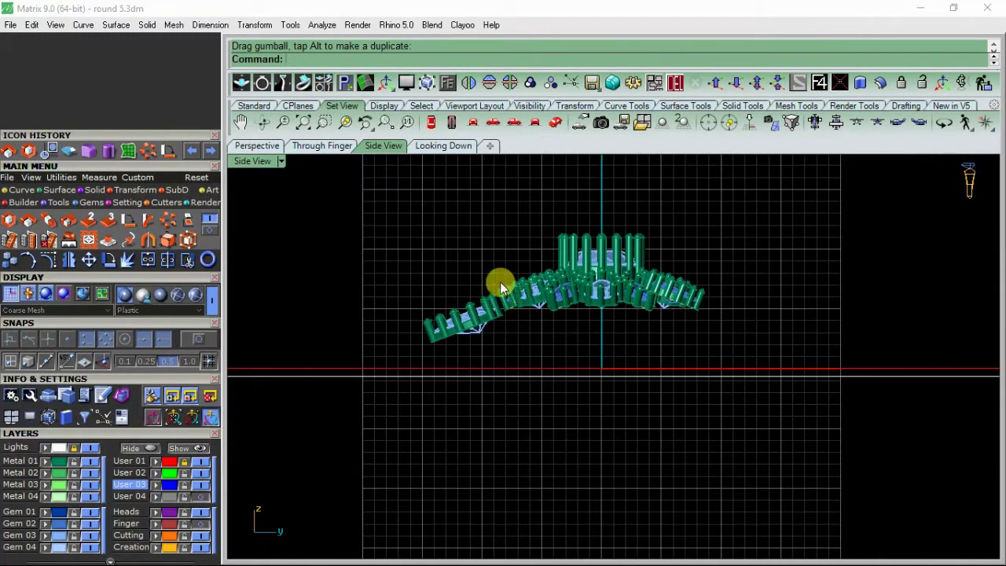
{"action": "scroll", "coordinate": [473, 310], "scroll_direction": "up", "scroll_amount": 2}
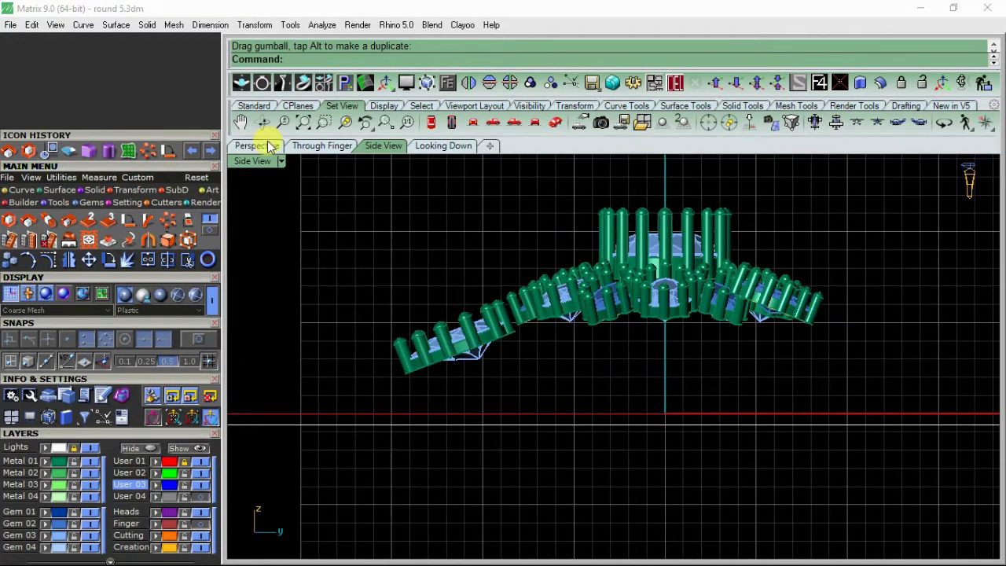
Turn on the Finger layer to show the rope border around the sketch in the Looking Down view
{"action": "left_click", "coordinate": [267, 147]}
{"action": "scroll", "coordinate": [462, 243], "scroll_direction": "down", "scroll_amount": 6}
{"action": "left_click", "coordinate": [429, 147]}
{"action": "scroll", "coordinate": [438, 283], "scroll_direction": "down", "scroll_amount": 4}
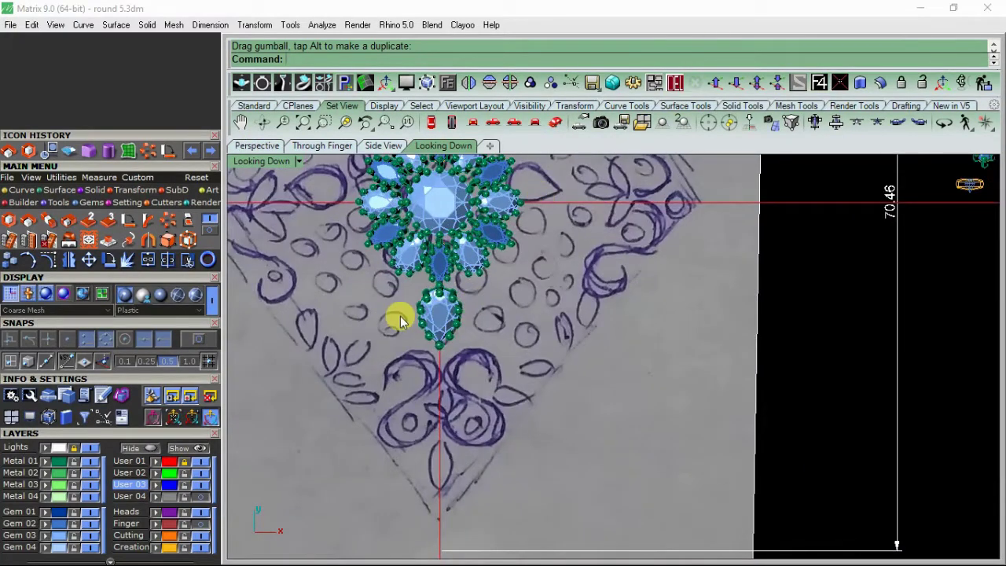
{"action": "scroll", "coordinate": [399, 322], "scroll_direction": "down", "scroll_amount": 2}
{"action": "left_click", "coordinate": [198, 528]}
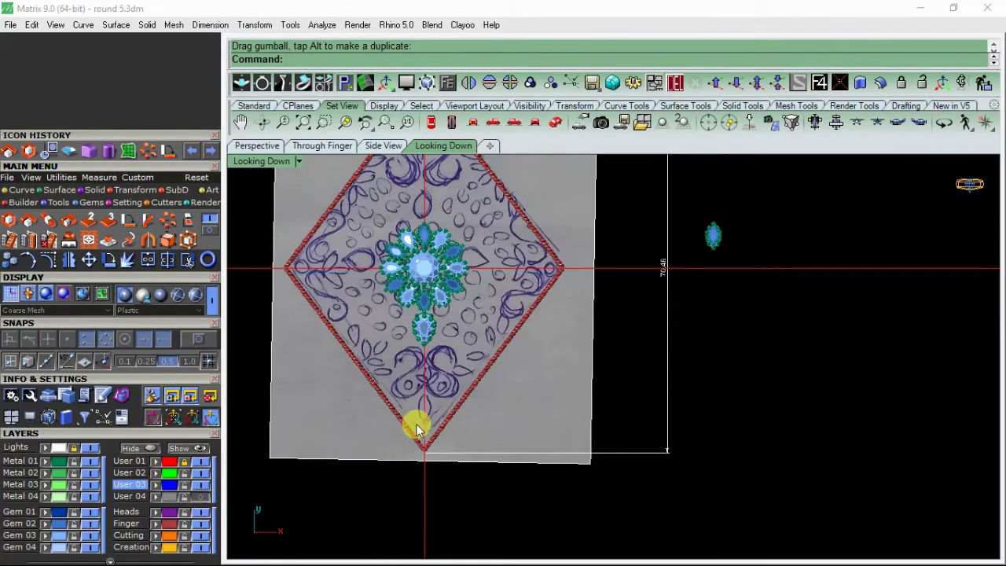
{"action": "mouse_move", "coordinate": [433, 322]}
{"action": "right_mouse_down"}
{"action": "mouse_move", "coordinate": [461, 377]}
{"action": "mouse_move", "coordinate": [450, 391]}
{"action": "mouse_move", "coordinate": [510, 341]}
{"action": "mouse_move", "coordinate": [514, 323]}
{"action": "right_mouse_up"}
Ungroup the spare marquise setting from the flower cluster and regroup the cluster's parts without it
{"action": "right_click", "coordinate": [747, 238]}
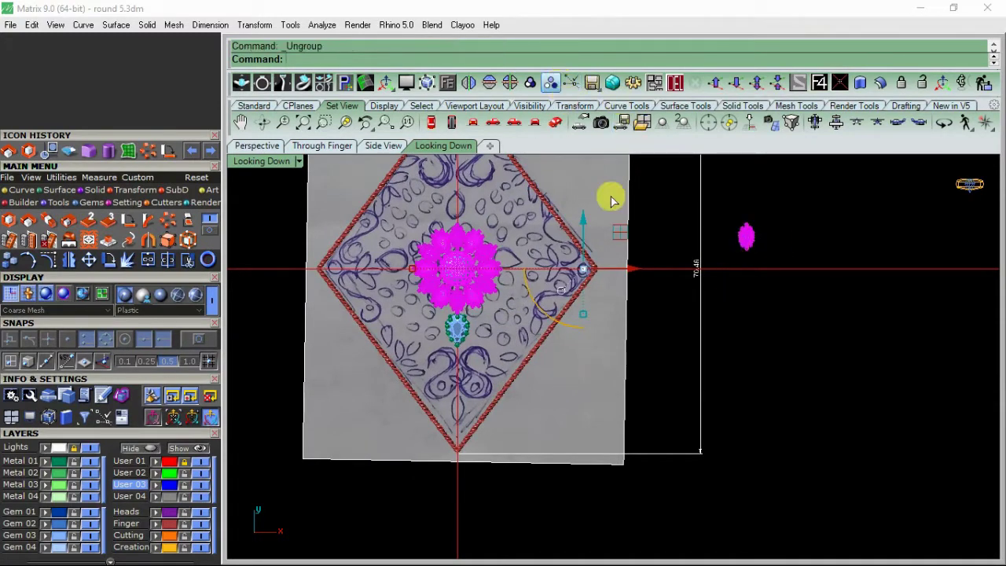
{"action": "left_click", "coordinate": [684, 246]}
{"action": "left_click", "coordinate": [746, 237]}
{"action": "left_click", "coordinate": [465, 262]}
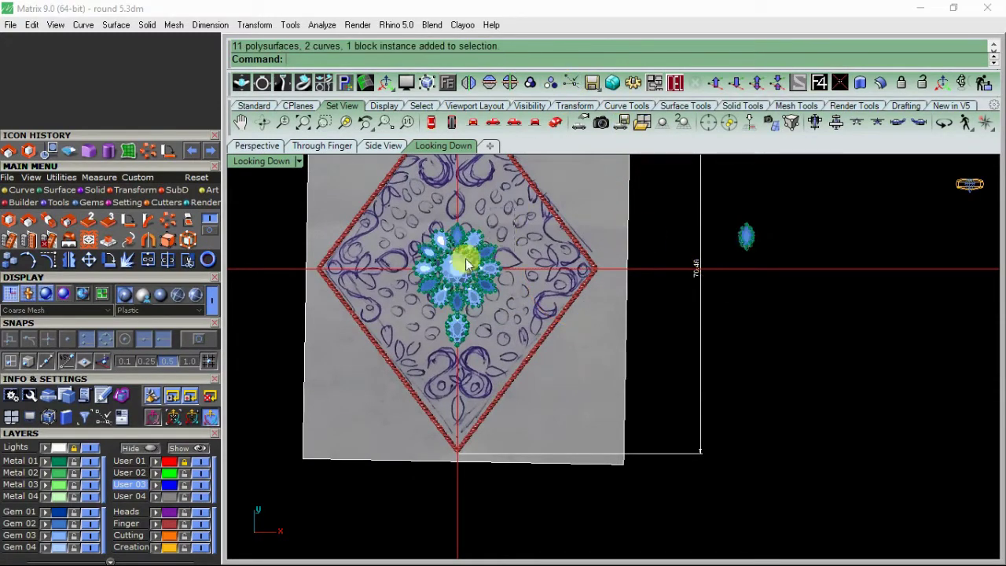
{"action": "left_click", "coordinate": [437, 308]}
{"action": "left_click", "coordinate": [533, 88]}
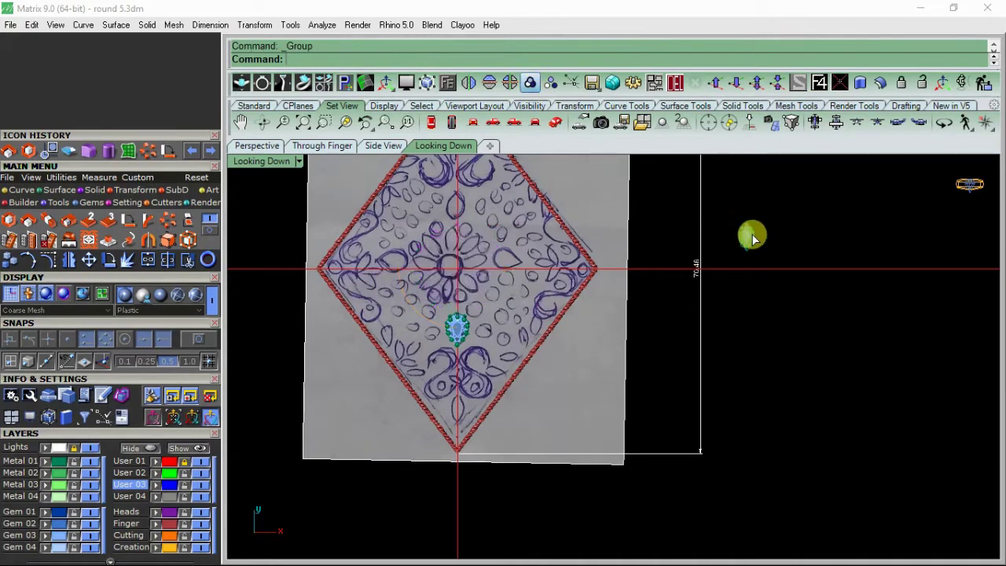
Centre the spare marquise setting at the origin on X, Y and Z, using CPlane coordinate space
{"action": "left_click", "coordinate": [751, 235]}
{"action": "left_click", "coordinate": [55, 148]}
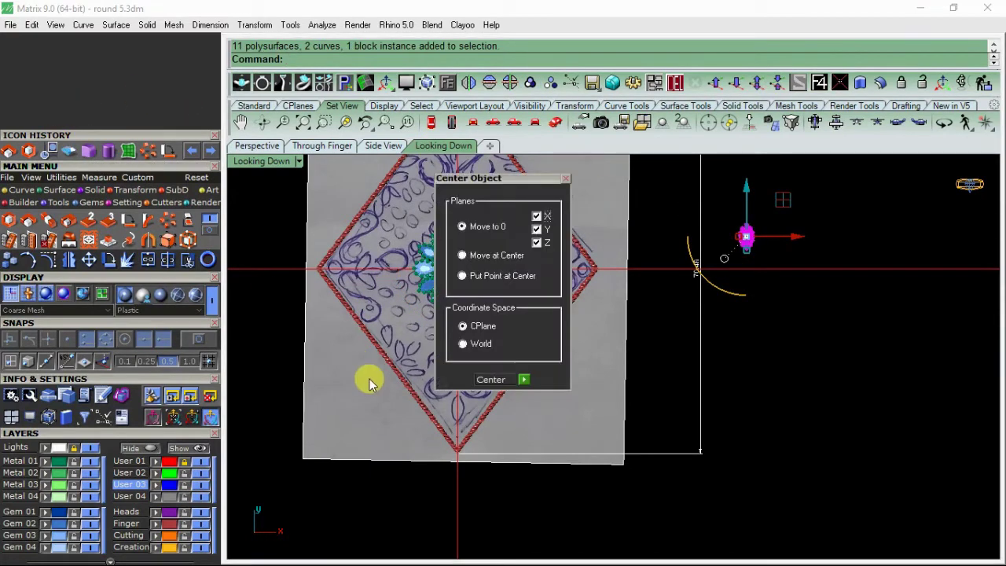
{"action": "left_click", "coordinate": [495, 379]}
Rotate the tilted marquise setting about its base corner in the side view until its base is level, with the rope border hidden
{"action": "left_click", "coordinate": [368, 147]}
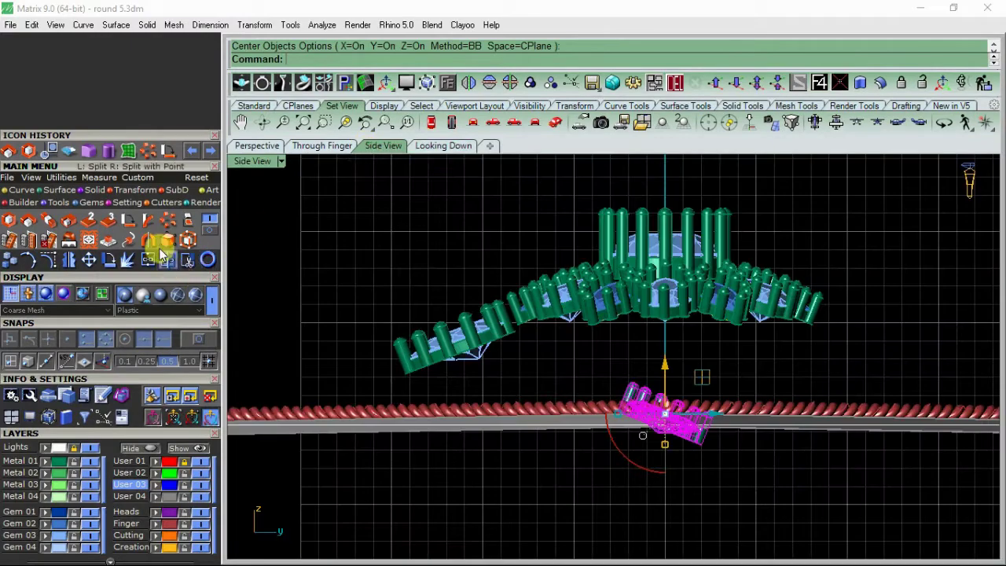
{"action": "left_click", "coordinate": [109, 260]}
{"action": "left_click", "coordinate": [199, 344]}
{"action": "right_click_drag", "start_coordinate": [619, 409], "coordinate": [481, 327]}
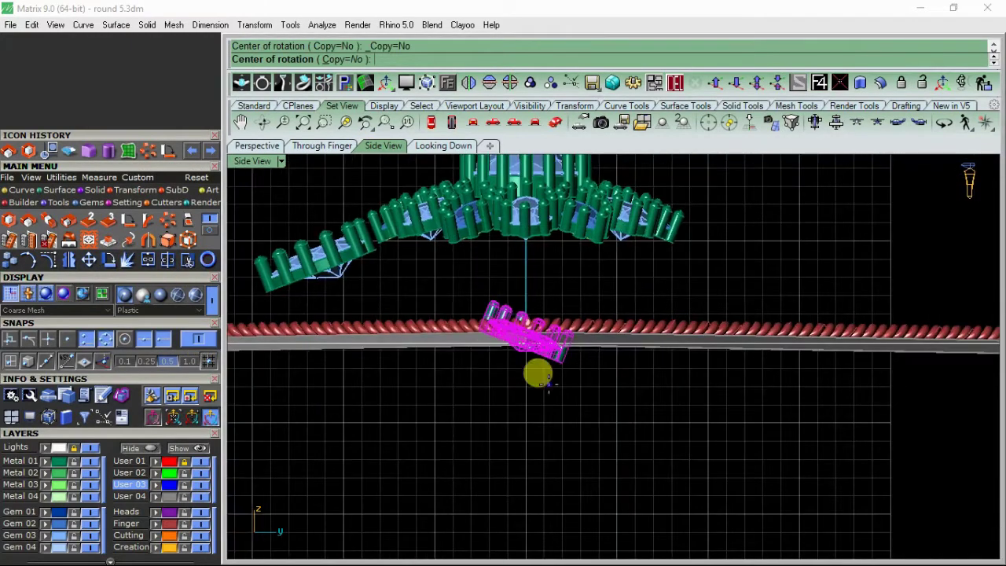
{"action": "left_click", "coordinate": [201, 524]}
{"action": "left_click", "coordinate": [202, 497]}
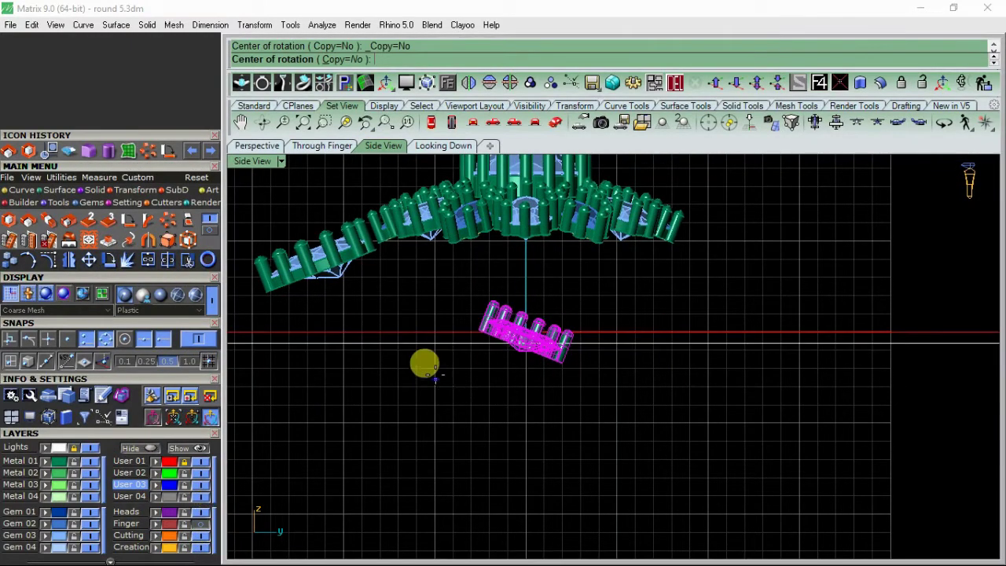
{"action": "scroll", "coordinate": [461, 353], "scroll_direction": "up", "scroll_amount": 14}
{"action": "left_click", "coordinate": [539, 240]}
{"action": "right_click_drag", "start_coordinate": [729, 364], "coordinate": [522, 382]}
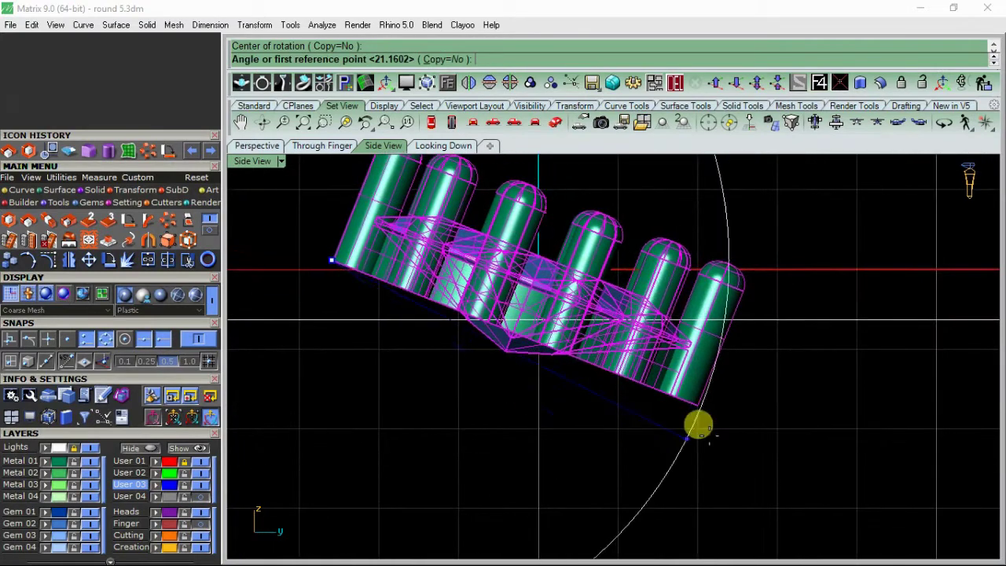
{"action": "left_click", "coordinate": [702, 408]}
{"action": "scroll", "coordinate": [629, 409], "scroll_direction": "down", "scroll_amount": 3}
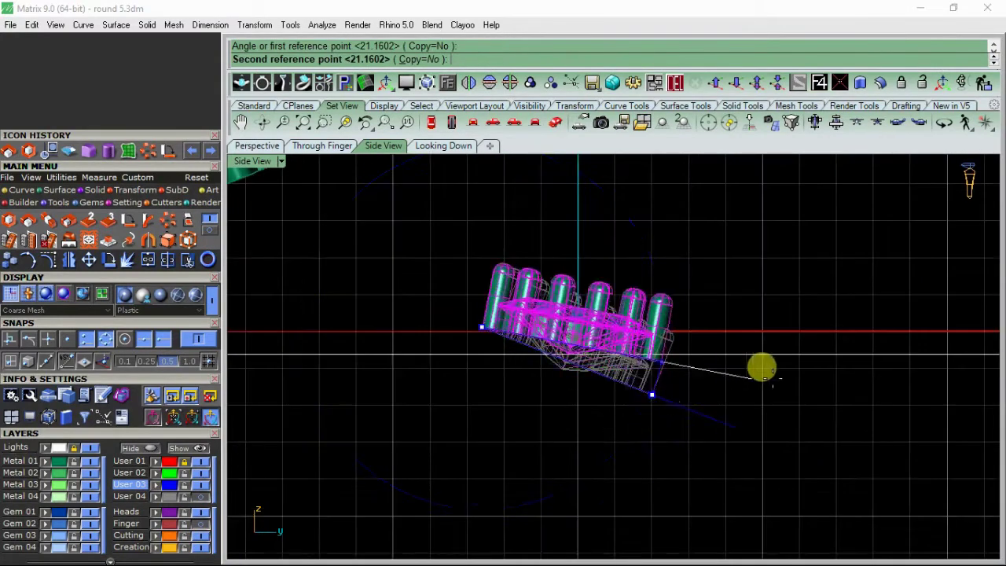
{"action": "left_click", "coordinate": [828, 354]}
Centre the levelled marquise setting at the origin again and raise it vertically in the side view
{"action": "left_click", "coordinate": [51, 152]}
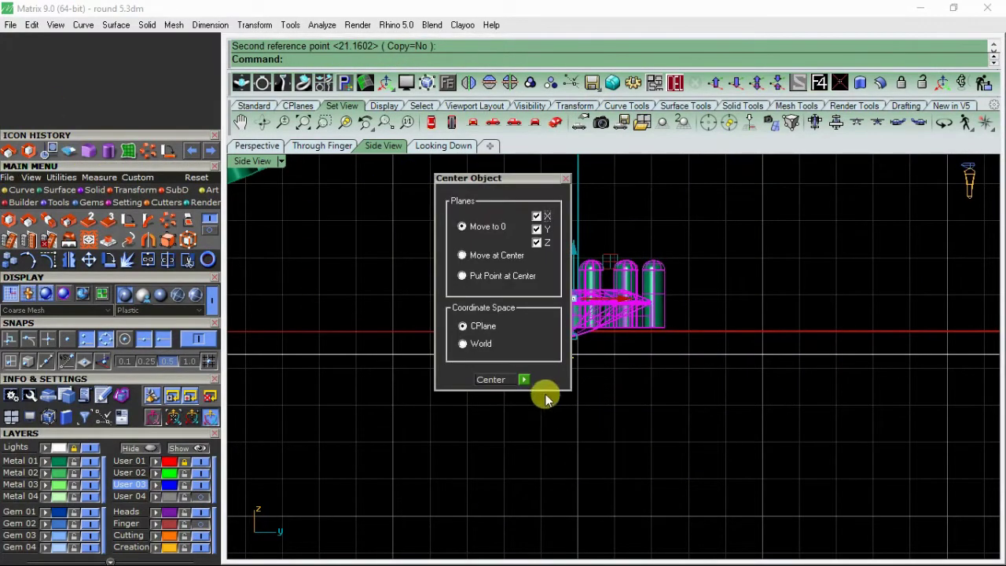
{"action": "left_click", "coordinate": [524, 381]}
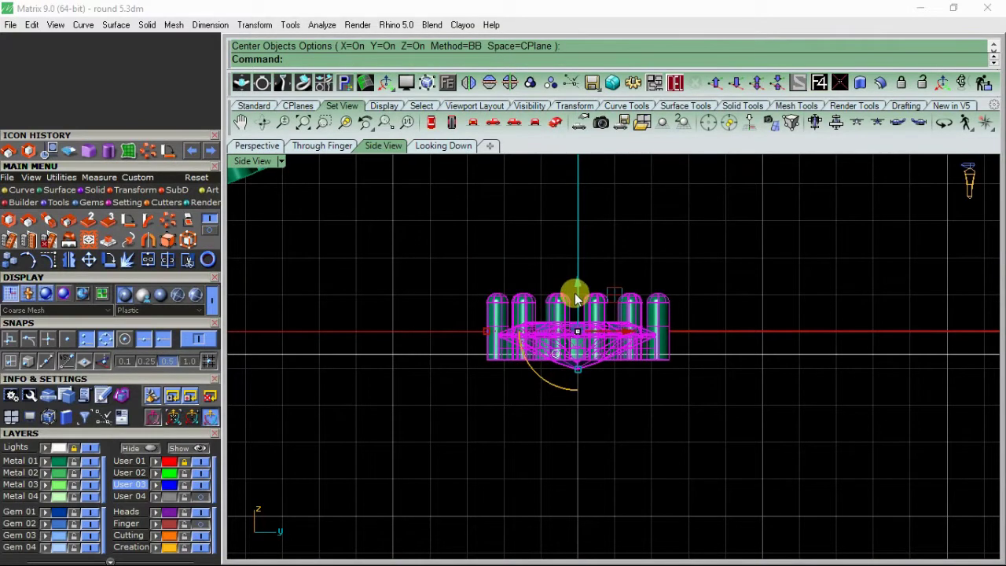
{"action": "left_click_drag", "start_coordinate": [577, 299], "coordinate": [566, 256]}
Show the rope border in the Looking Down view and move the marquise setting straight down into the border's lower corner
{"action": "left_click", "coordinate": [458, 147]}
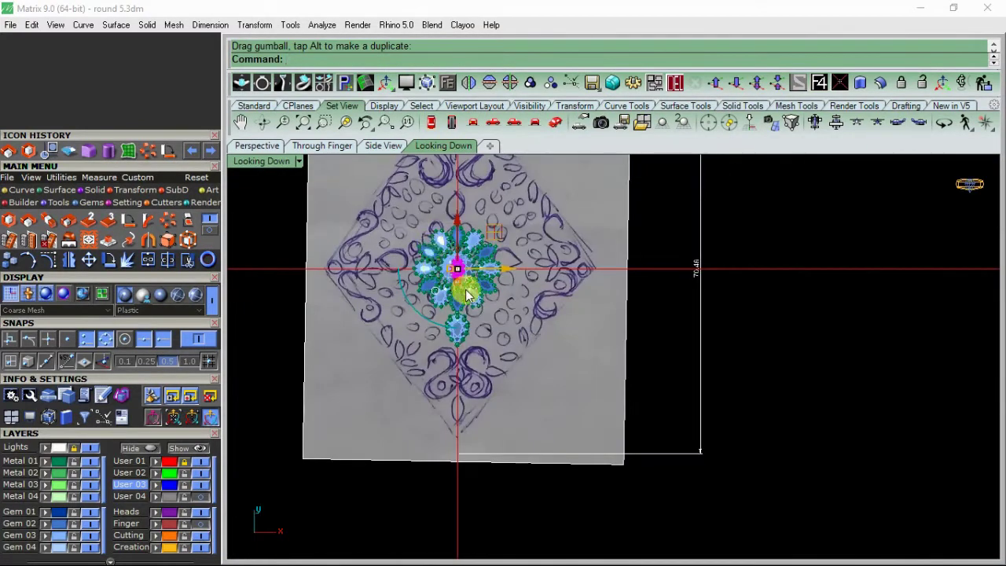
{"action": "left_click", "coordinate": [201, 523]}
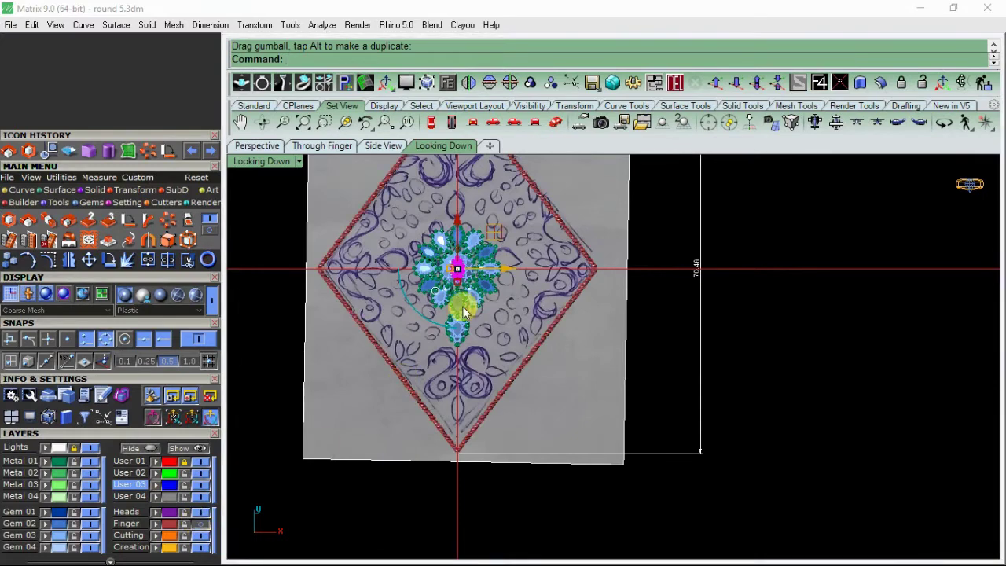
{"action": "left_click_drag", "start_coordinate": [456, 224], "coordinate": [386, 381]}
{"action": "scroll", "coordinate": [464, 429], "scroll_direction": "up", "scroll_amount": 5}
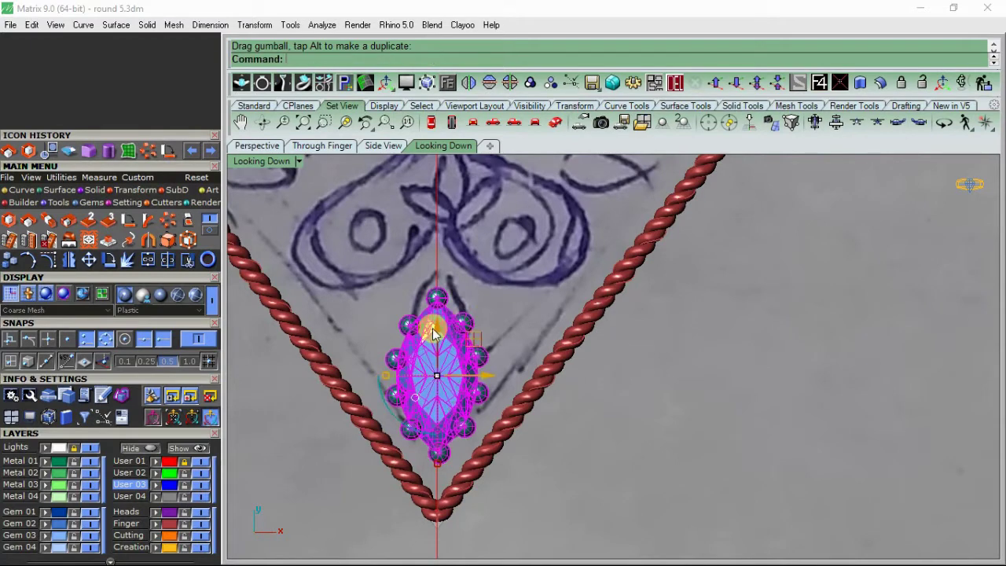
{"action": "left_click_drag", "start_coordinate": [433, 333], "coordinate": [434, 353]}
{"action": "scroll", "coordinate": [456, 315], "scroll_direction": "down", "scroll_amount": 5}
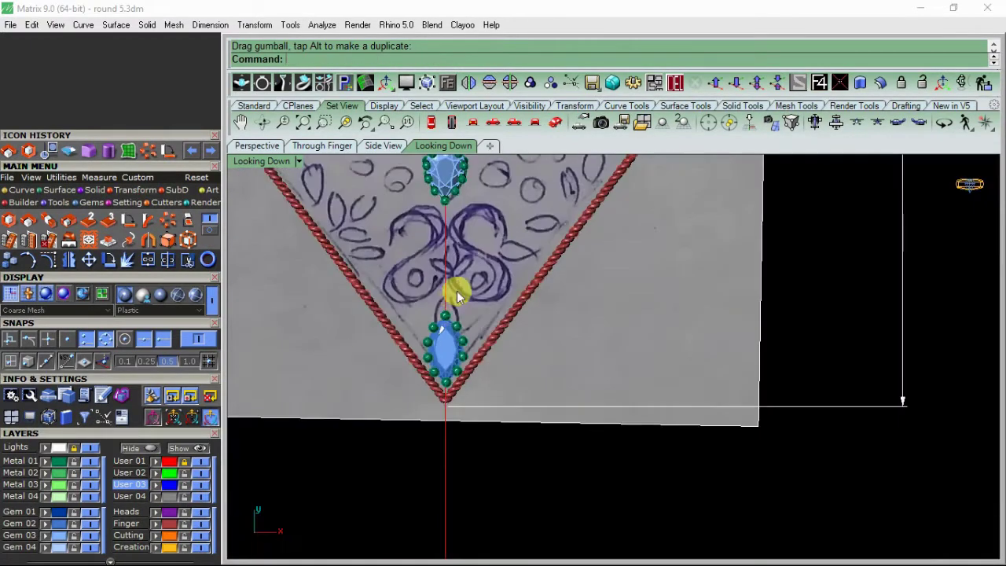
{"action": "right_click_drag", "start_coordinate": [458, 294], "coordinate": [461, 385]}
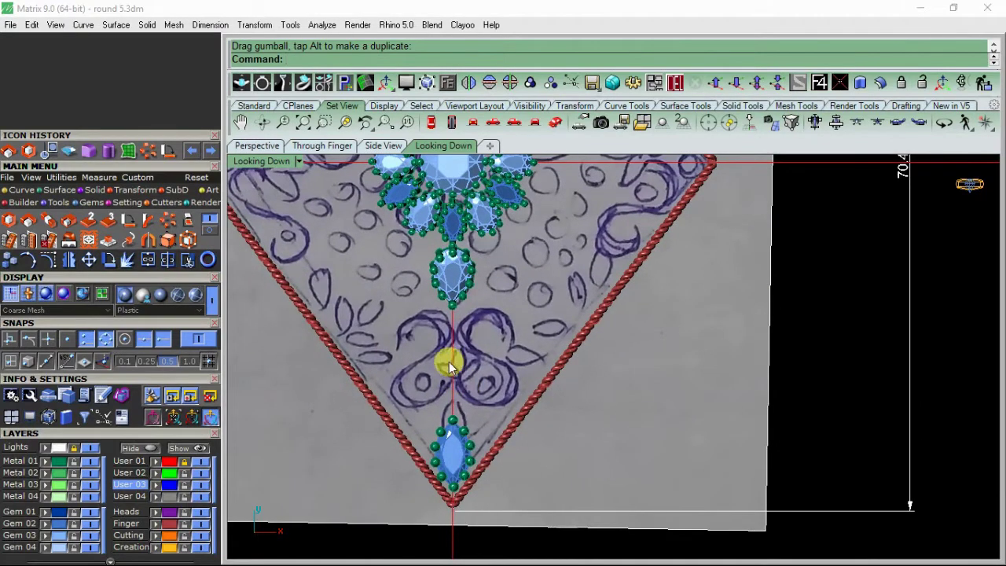
{"action": "scroll", "coordinate": [448, 361], "scroll_direction": "down", "scroll_amount": 3}
{"action": "right_click_drag", "start_coordinate": [413, 353], "coordinate": [449, 361]}
{"action": "scroll", "coordinate": [449, 362], "scroll_direction": "up", "scroll_amount": 3}
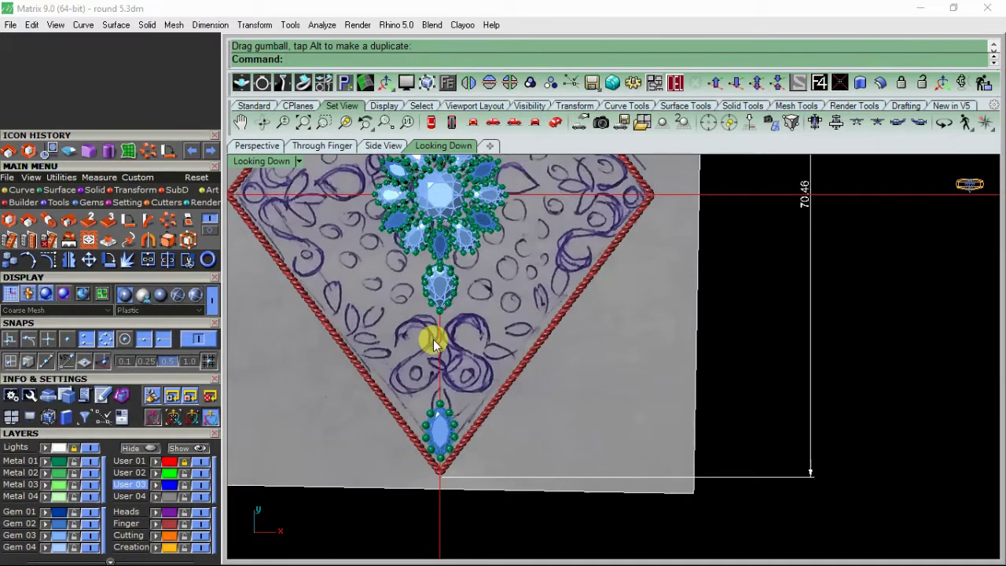
{"action": "left_click", "coordinate": [92, 191]}
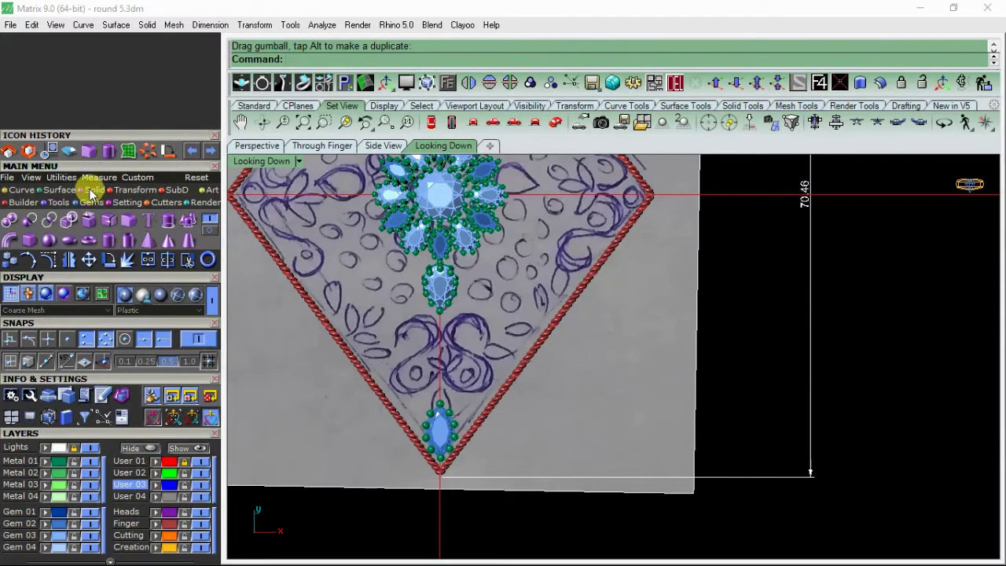
{"action": "left_click", "coordinate": [149, 223]}
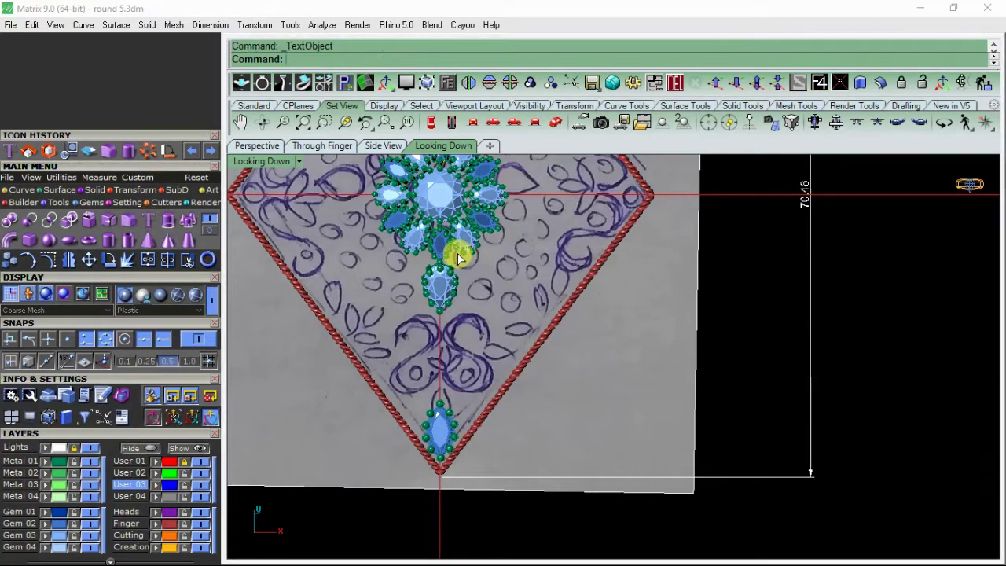
{"action": "type", "text": "S"}
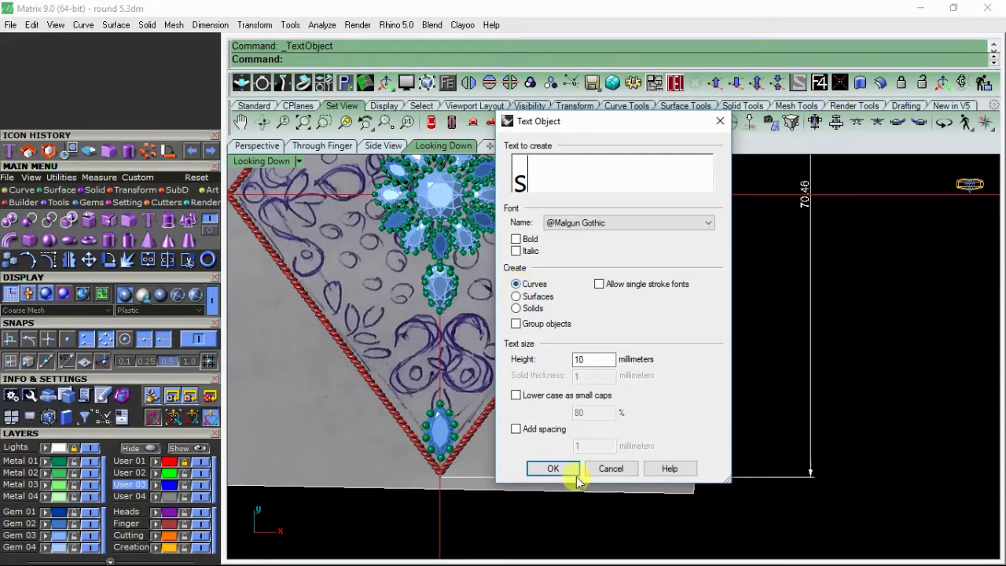
{"action": "left_click", "coordinate": [549, 469]}
{"action": "scroll", "coordinate": [366, 399], "scroll_direction": "down", "scroll_amount": 3}
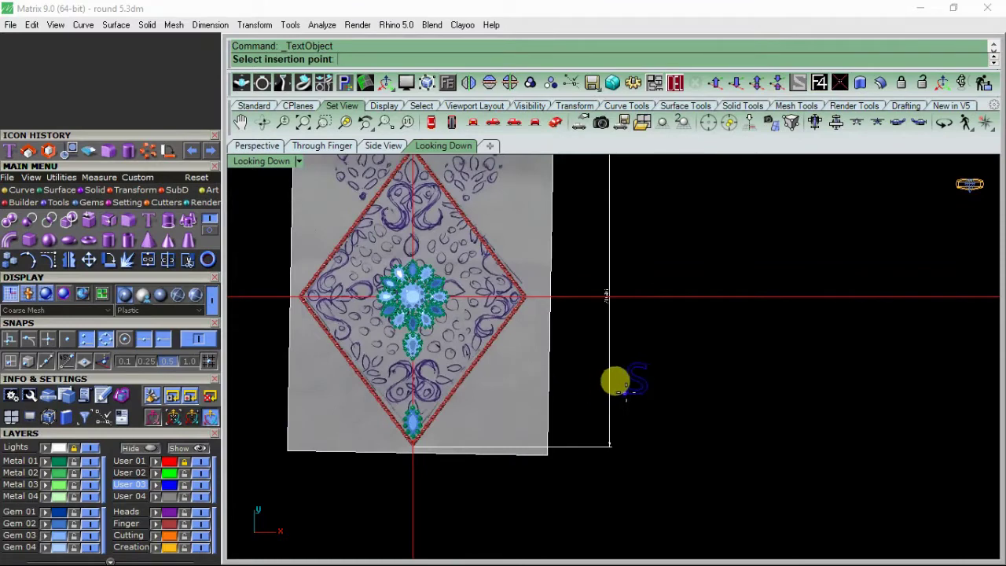
{"action": "left_click", "coordinate": [616, 384]}
Explode the S outline and delete its lower-right edge and both end caps, keeping only the upper-left S-shaped edge
{"action": "scroll", "coordinate": [637, 388], "scroll_direction": "up", "scroll_amount": 5}
{"action": "left_click", "coordinate": [640, 363]}
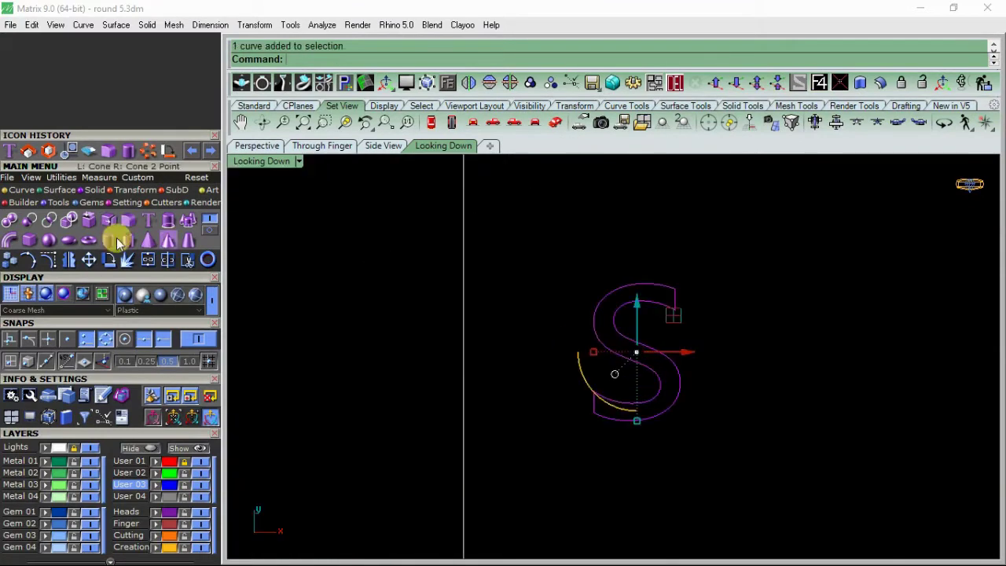
{"action": "left_click", "coordinate": [127, 260]}
{"action": "scroll", "coordinate": [660, 283], "scroll_direction": "up", "scroll_amount": 4}
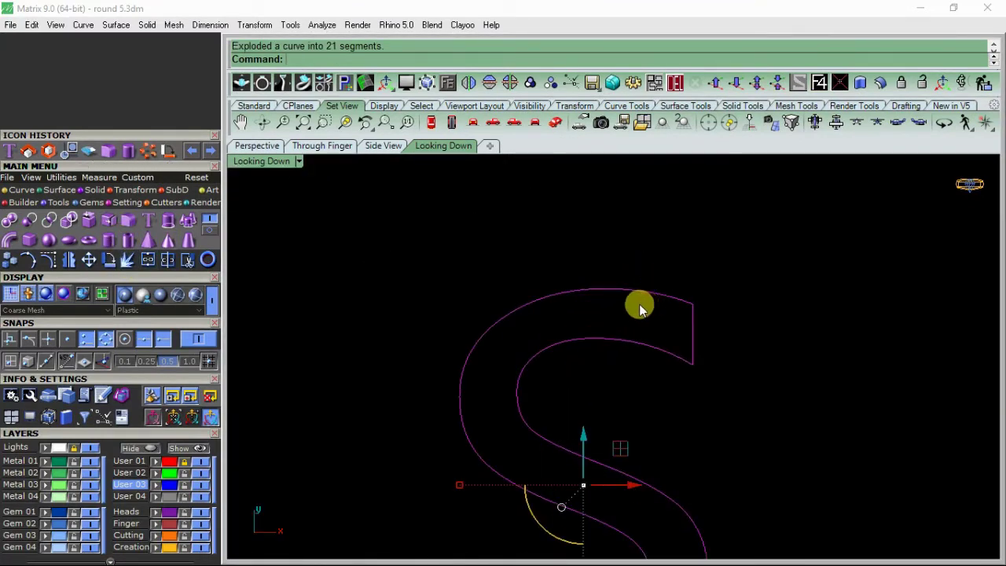
{"action": "left_click", "coordinate": [640, 307], "text": "ctrl"}
{"action": "scroll", "coordinate": [456, 272], "scroll_direction": "down", "scroll_amount": 4}
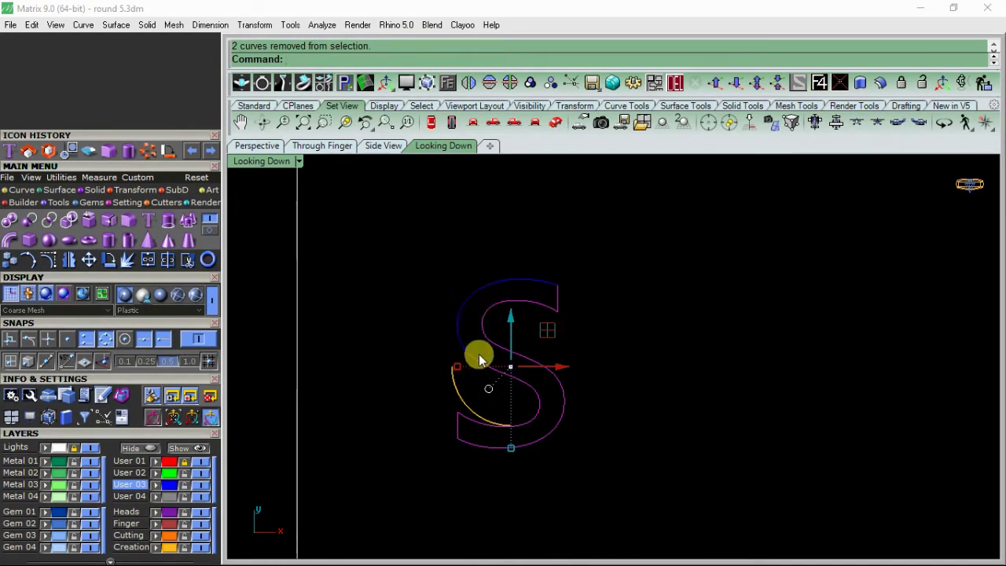
{"action": "scroll", "coordinate": [530, 385], "scroll_direction": "up", "scroll_amount": 3}
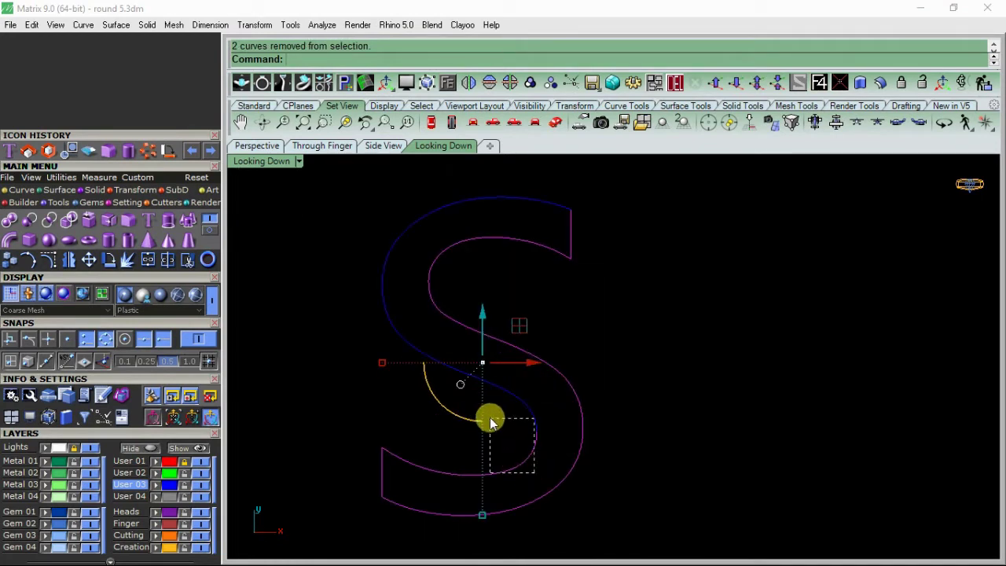
{"action": "left_click_drag", "start_coordinate": [490, 423], "coordinate": [486, 428], "text": "ctrl"}
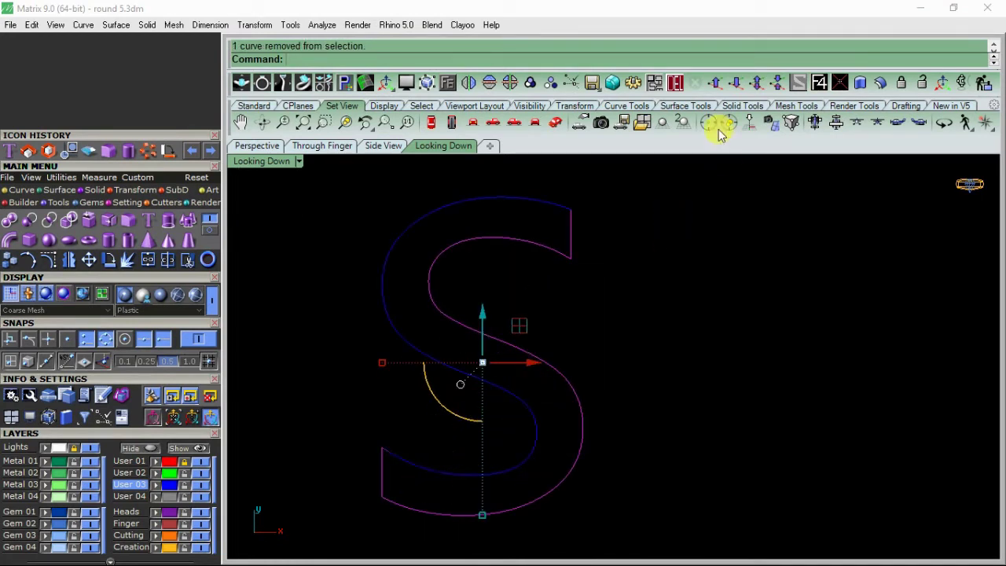
{"action": "left_click", "coordinate": [672, 83]}
{"action": "left_click_drag", "start_coordinate": [554, 298], "coordinate": [396, 473]}
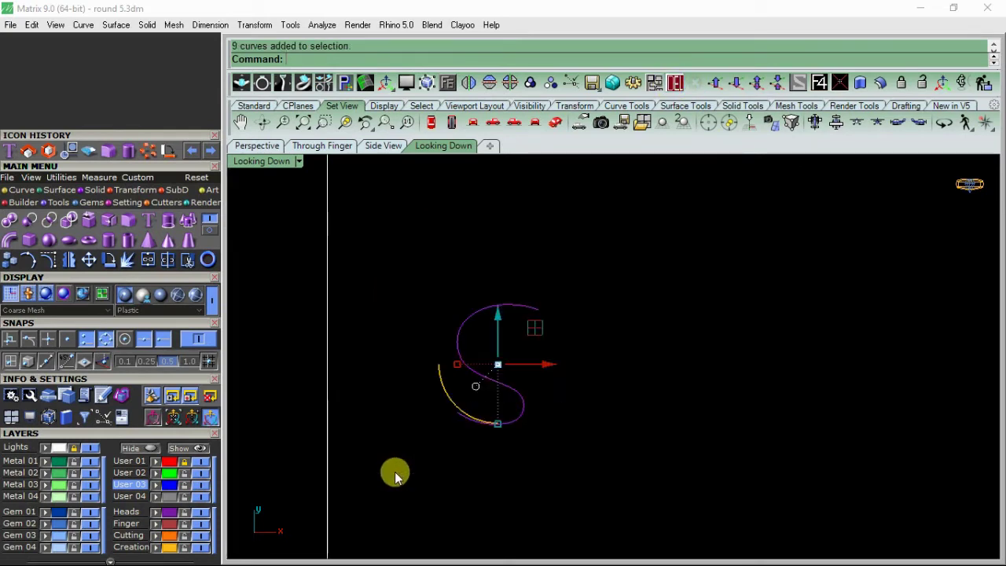
Join the remaining S edge segments into one open curve and stretch it slightly downward with a one-dimensional scale
{"action": "left_click", "coordinate": [148, 262]}
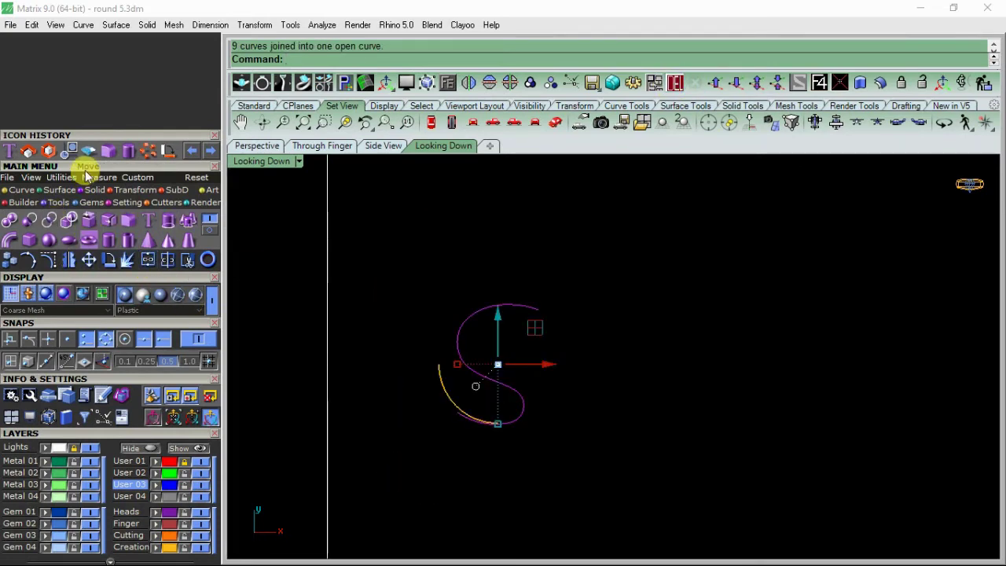
{"action": "left_click", "coordinate": [127, 189]}
{"action": "left_click", "coordinate": [45, 224]}
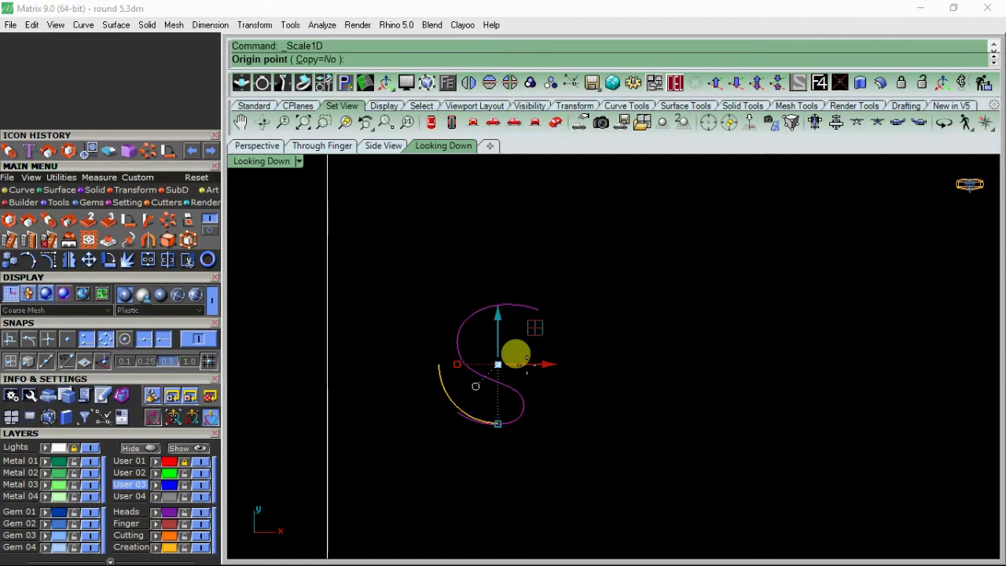
{"action": "left_click", "coordinate": [507, 304]}
{"action": "left_click", "coordinate": [503, 439]}
{"action": "left_click", "coordinate": [507, 450]}
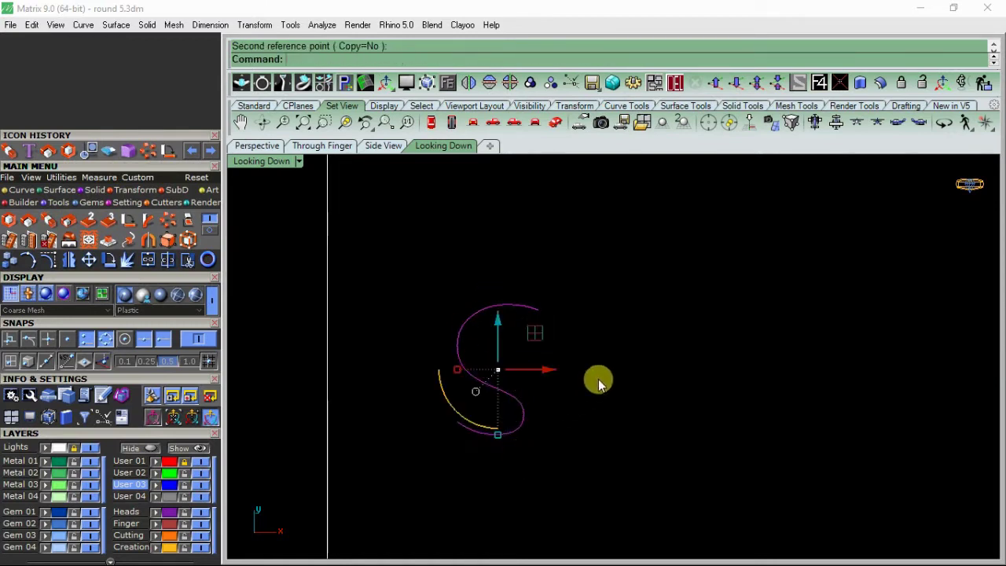
Edit the S curve's control points, lowering the three at its bottom end and moving the lower-right corner point outward to widen the lower bowl
{"action": "left_click", "coordinate": [494, 431]}
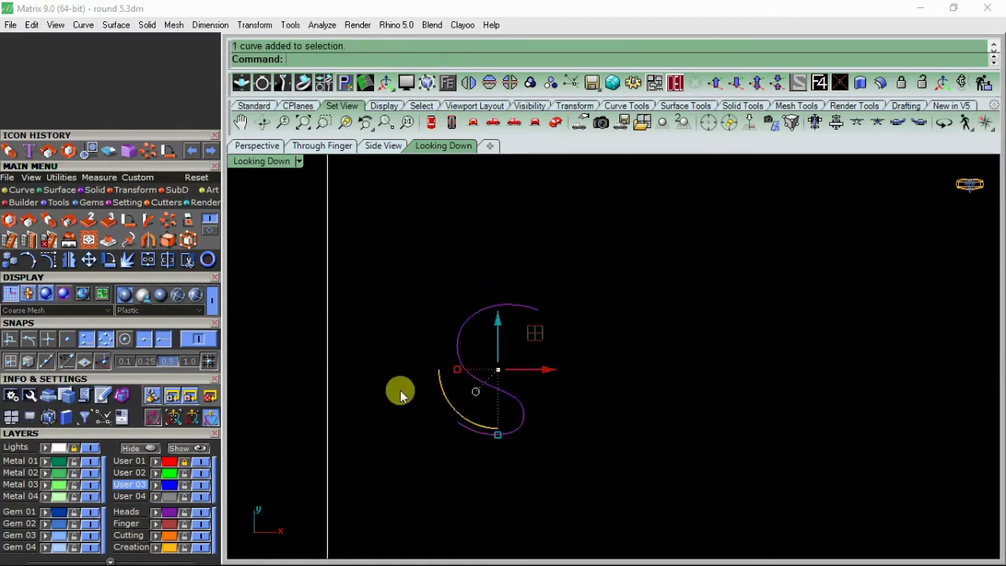
{"action": "left_click", "coordinate": [47, 259]}
{"action": "scroll", "coordinate": [491, 392], "scroll_direction": "up", "scroll_amount": 3}
{"action": "left_click_drag", "start_coordinate": [526, 380], "coordinate": [346, 459]}
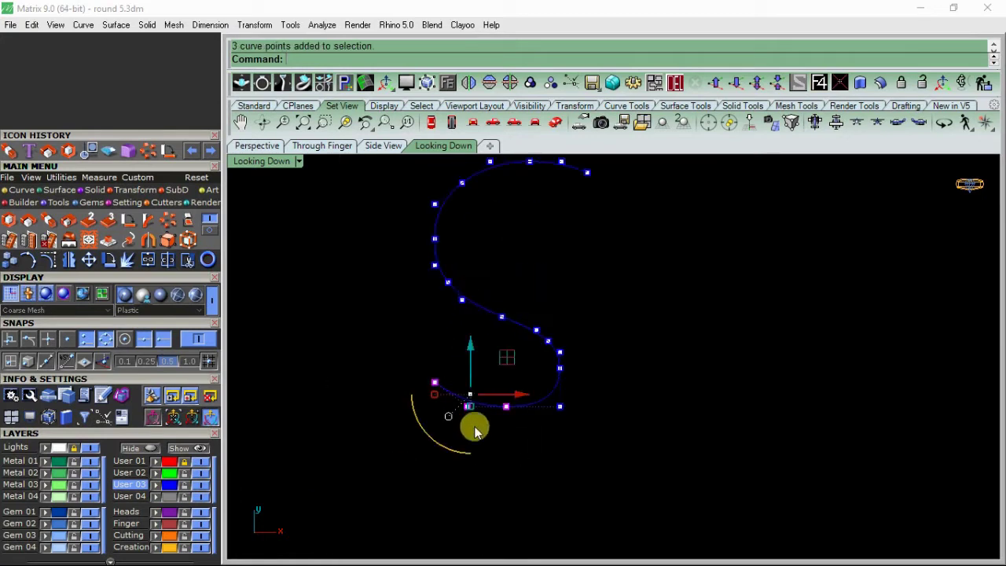
{"action": "left_click_drag", "start_coordinate": [472, 340], "coordinate": [464, 370]}
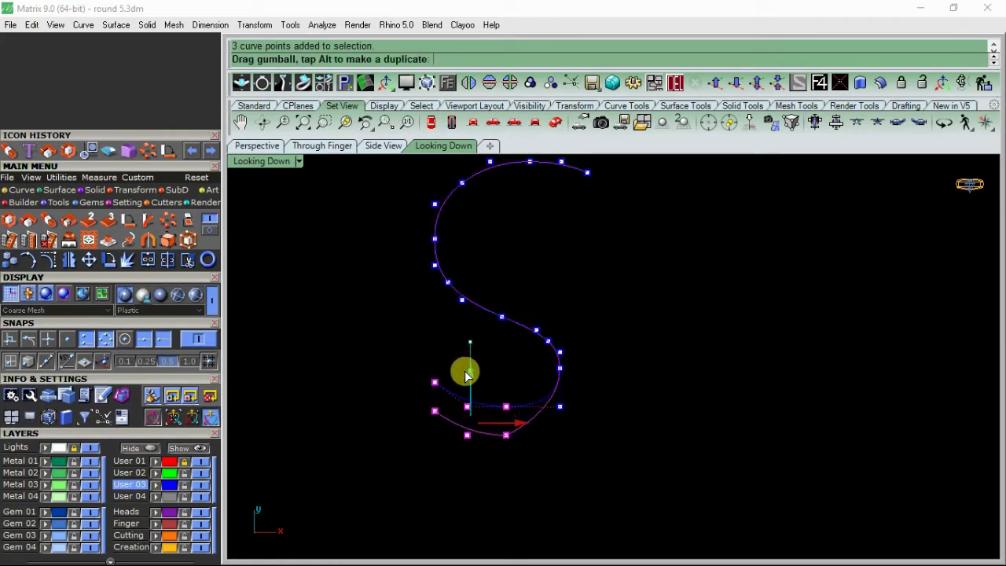
{"action": "left_click", "coordinate": [559, 407]}
{"action": "left_click_drag", "start_coordinate": [590, 383], "coordinate": [606, 390]}
{"action": "left_click", "coordinate": [647, 373]}
{"action": "right_click_drag", "start_coordinate": [564, 363], "coordinate": [563, 393]}
{"action": "scroll", "coordinate": [558, 383], "scroll_direction": "up", "scroll_amount": 4}
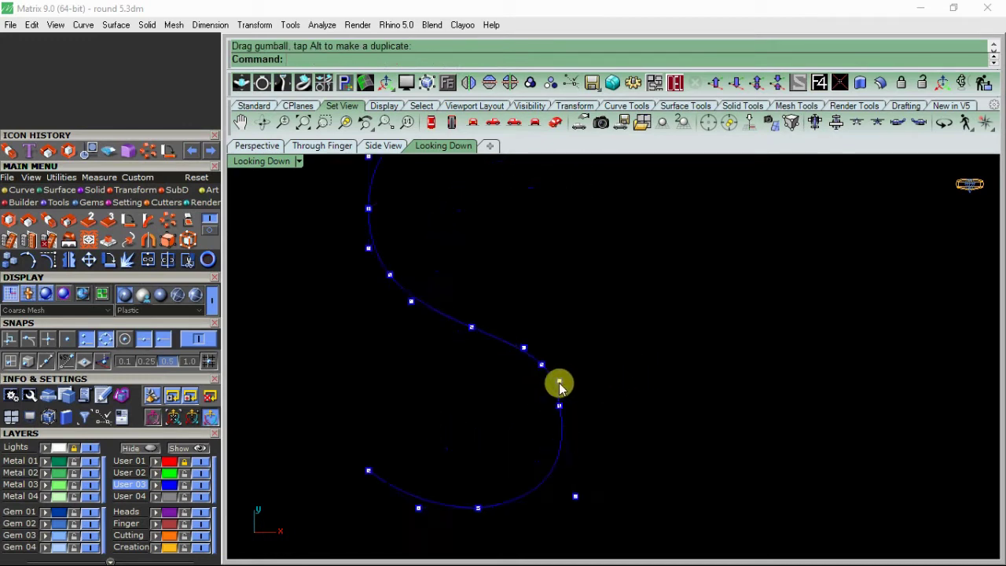
{"action": "scroll", "coordinate": [477, 406], "scroll_direction": "down", "scroll_amount": 8}
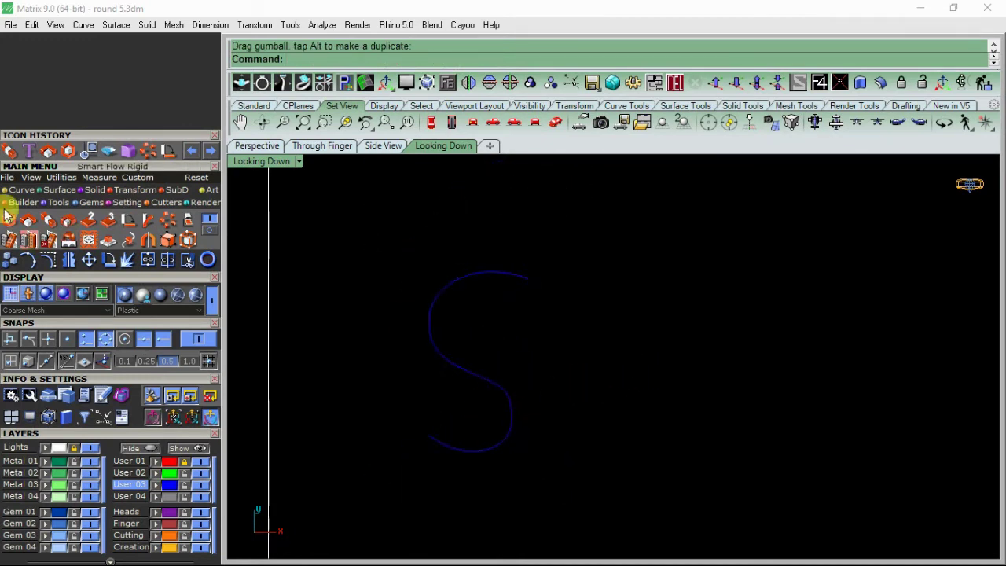
Start an interpolated curve at the S's upper end and trace its upper bowl down to the waist, using layer User 02
{"action": "left_click", "coordinate": [21, 189]}
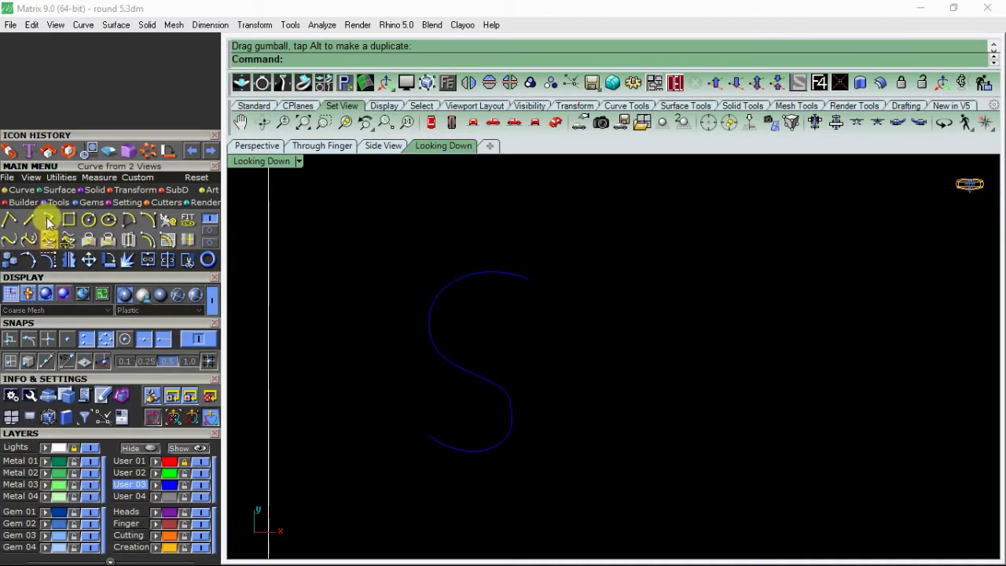
{"action": "left_click", "coordinate": [47, 221]}
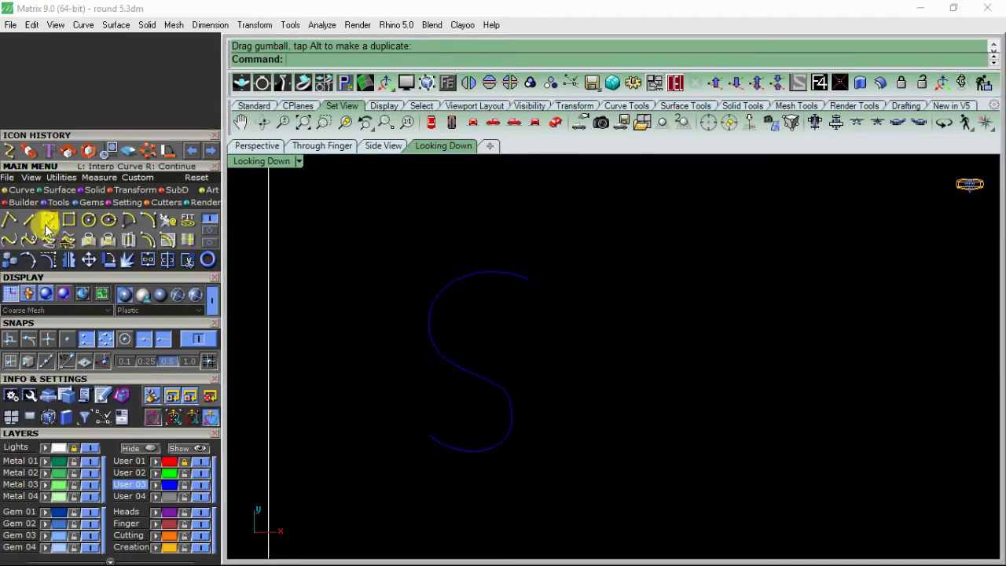
{"action": "left_click", "coordinate": [529, 279]}
{"action": "left_click", "coordinate": [461, 277]}
{"action": "left_click", "coordinate": [130, 472]}
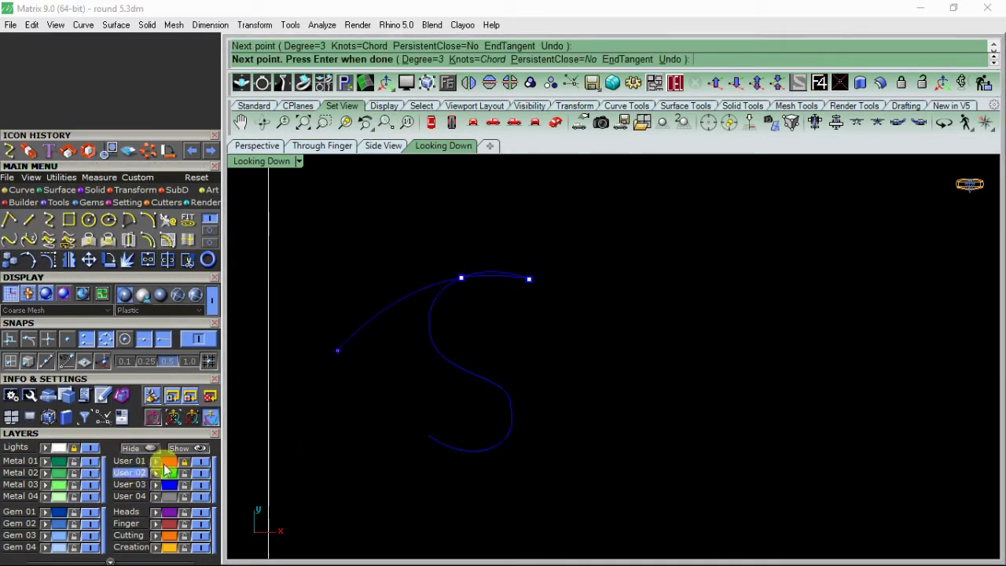
{"action": "left_click", "coordinate": [432, 307]}
{"action": "left_click", "coordinate": [442, 355]}
{"action": "scroll", "coordinate": [482, 361], "scroll_direction": "up", "scroll_amount": 3}
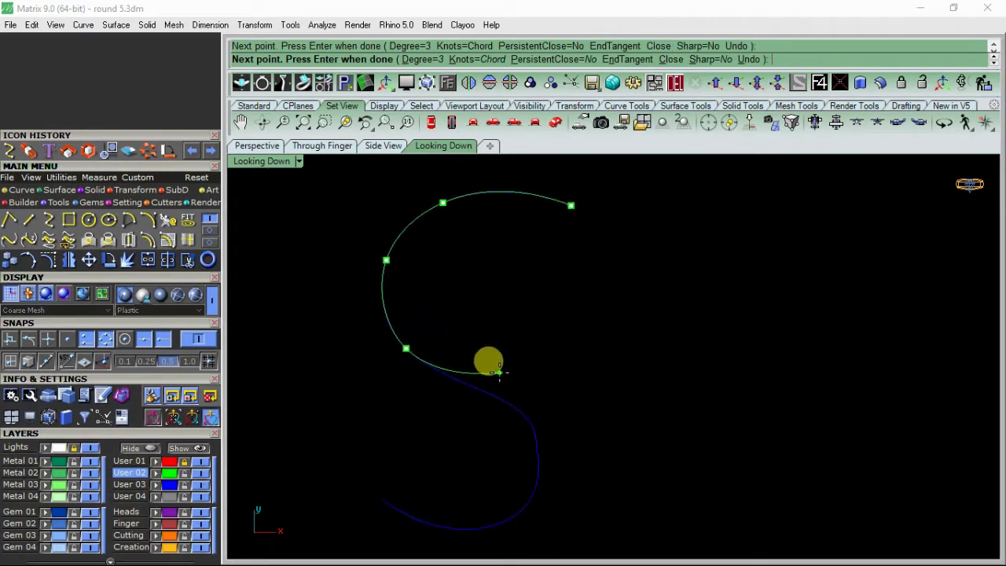
Continue the interpolated curve around a wider lower bowl, finish it at the S's lower end, and delete the blue guide S
{"action": "left_click", "coordinate": [499, 372]}
{"action": "left_click", "coordinate": [555, 426]}
{"action": "right_click_drag", "start_coordinate": [539, 431], "coordinate": [550, 351]}
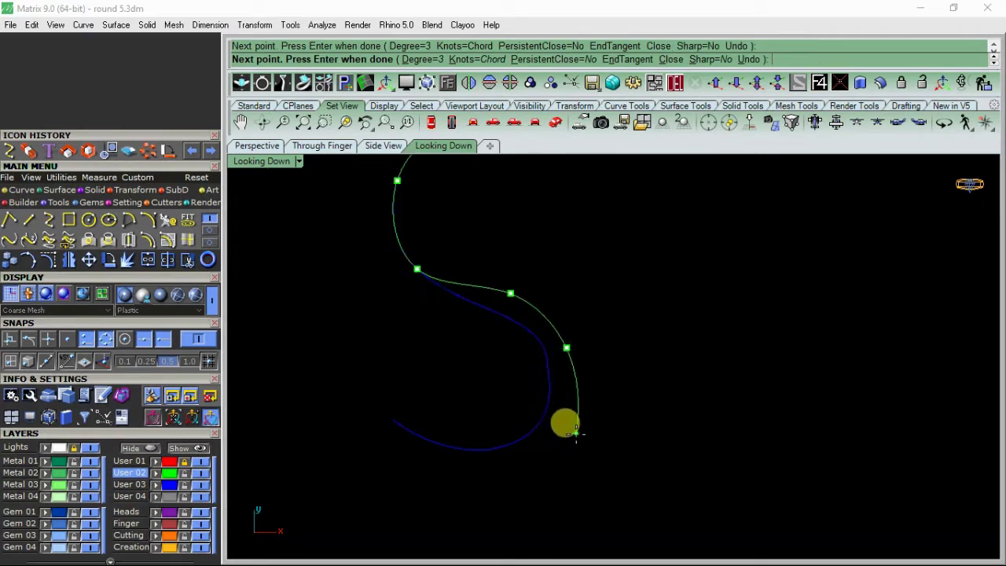
{"action": "left_click", "coordinate": [559, 431]}
{"action": "left_click", "coordinate": [429, 441]}
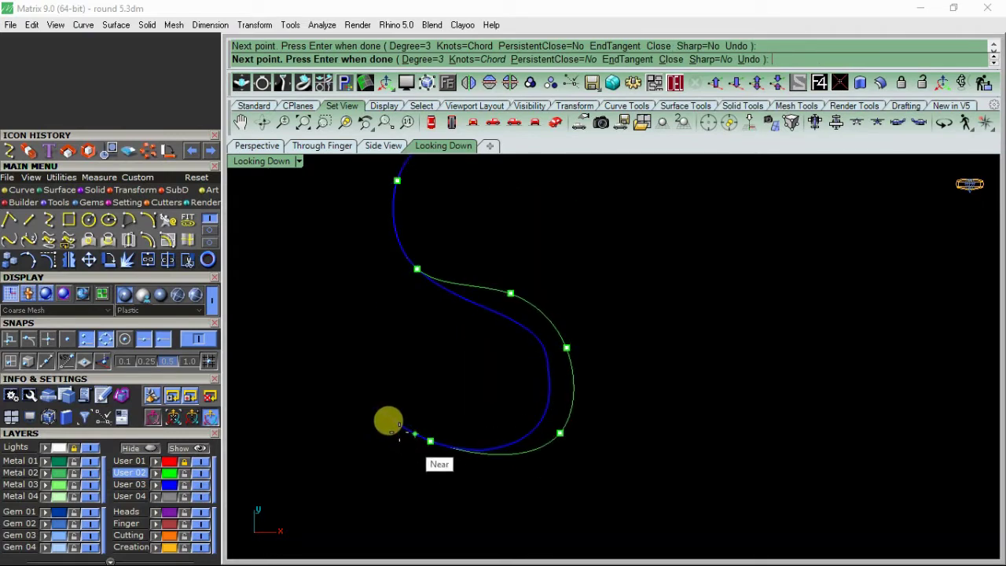
{"action": "key", "text": "Return"}
{"action": "left_click", "coordinate": [531, 339]}
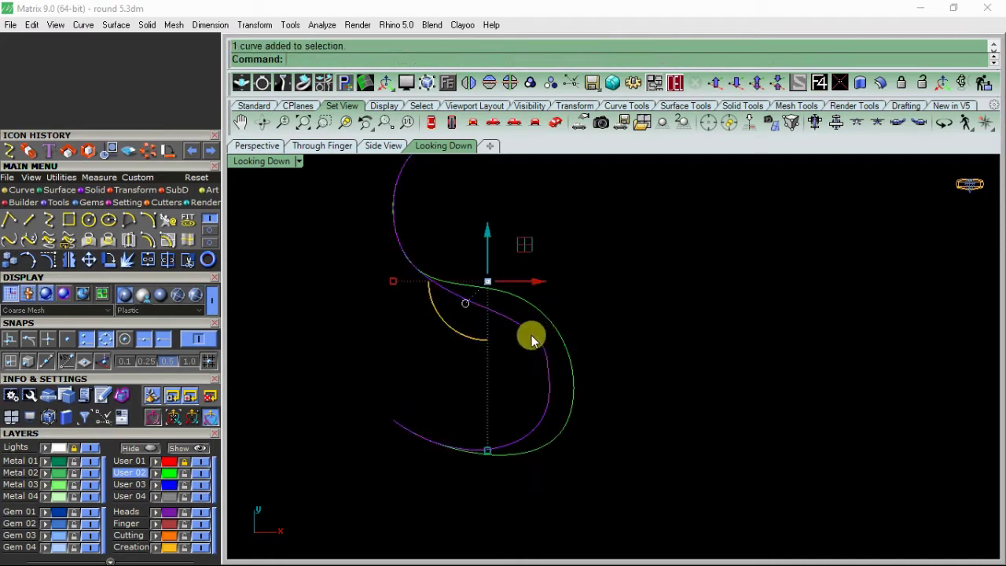
{"action": "left_click", "coordinate": [675, 88]}
Show the green S curve's control points and shift individual points at the waist and lower bowl to smooth its shape
{"action": "scroll", "coordinate": [432, 316], "scroll_direction": "down", "scroll_amount": 6}
{"action": "right_click_drag", "start_coordinate": [433, 317], "coordinate": [428, 367]}
{"action": "left_click", "coordinate": [486, 368]}
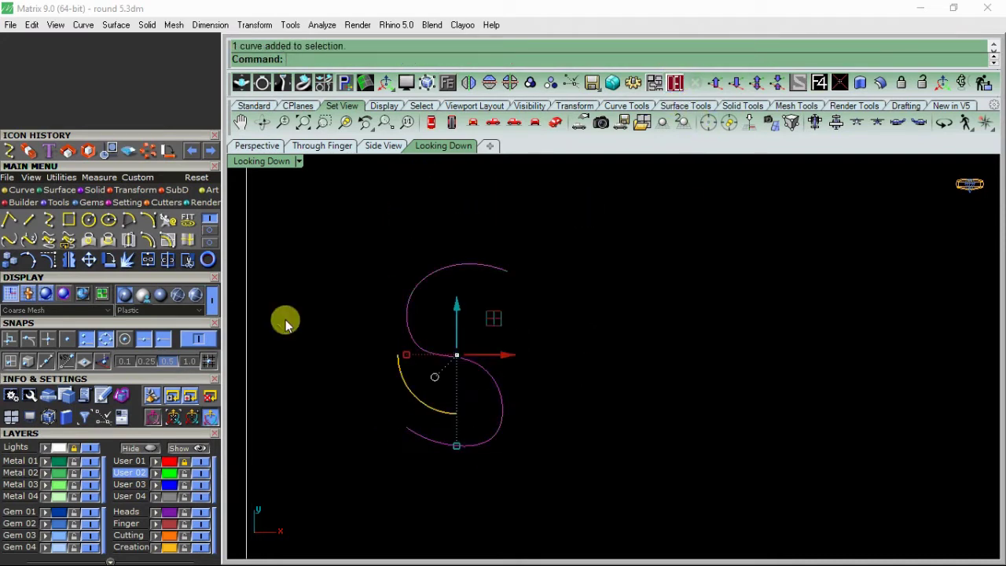
{"action": "left_click", "coordinate": [56, 255]}
{"action": "scroll", "coordinate": [441, 369], "scroll_direction": "up", "scroll_amount": 4}
{"action": "left_click", "coordinate": [481, 344]}
{"action": "left_click_drag", "start_coordinate": [515, 307], "coordinate": [514, 298]}
{"action": "left_click", "coordinate": [537, 397]}
{"action": "left_click_drag", "start_coordinate": [572, 362], "coordinate": [574, 355]}
{"action": "left_click", "coordinate": [533, 498]}
{"action": "scroll", "coordinate": [542, 462], "scroll_direction": "up", "scroll_amount": 2}
{"action": "left_click_drag", "start_coordinate": [571, 470], "coordinate": [553, 460]}
Round out the green S's upper bowl by moving its top control point, and shift the waist's left point to the right
{"action": "left_click", "coordinate": [489, 320]}
{"action": "right_click_drag", "start_coordinate": [389, 271], "coordinate": [452, 348]}
{"action": "right_click_drag", "start_coordinate": [509, 214], "coordinate": [509, 281]}
{"action": "left_click", "coordinate": [483, 286]}
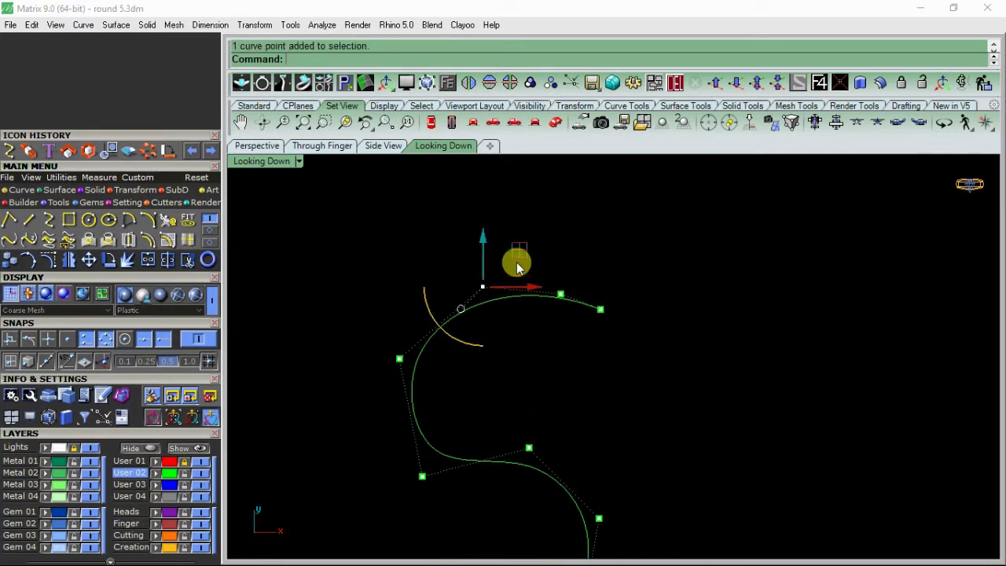
{"action": "left_click_drag", "start_coordinate": [516, 267], "coordinate": [597, 242]}
{"action": "left_click", "coordinate": [421, 271]}
{"action": "scroll", "coordinate": [419, 271], "scroll_direction": "down", "scroll_amount": 6}
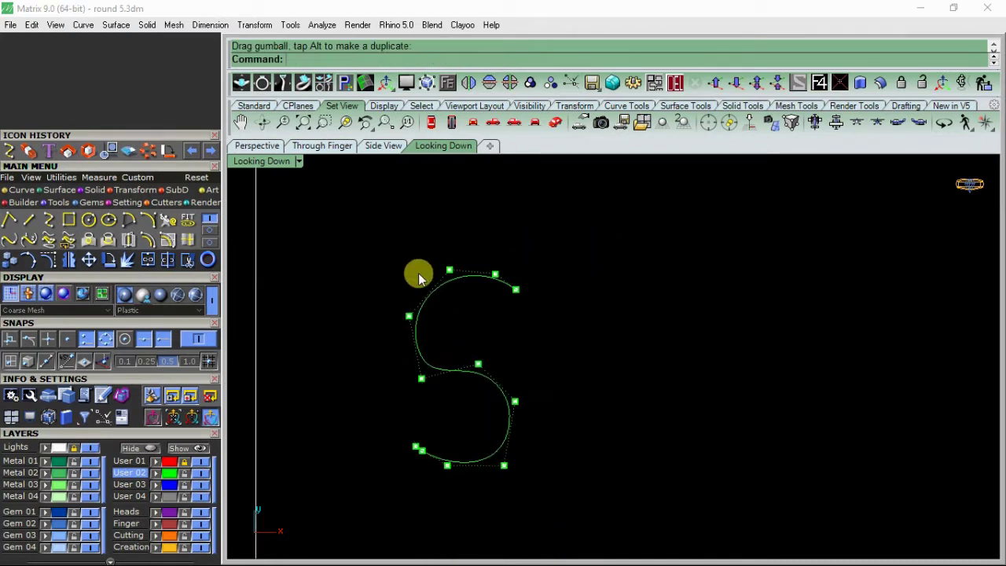
{"action": "scroll", "coordinate": [432, 345], "scroll_direction": "up", "scroll_amount": 3}
{"action": "left_click", "coordinate": [417, 399]}
{"action": "left_click_drag", "start_coordinate": [448, 366], "coordinate": [467, 358]}
{"action": "key", "text": "Escape"}
{"action": "scroll", "coordinate": [472, 353], "scroll_direction": "down", "scroll_amount": 3}
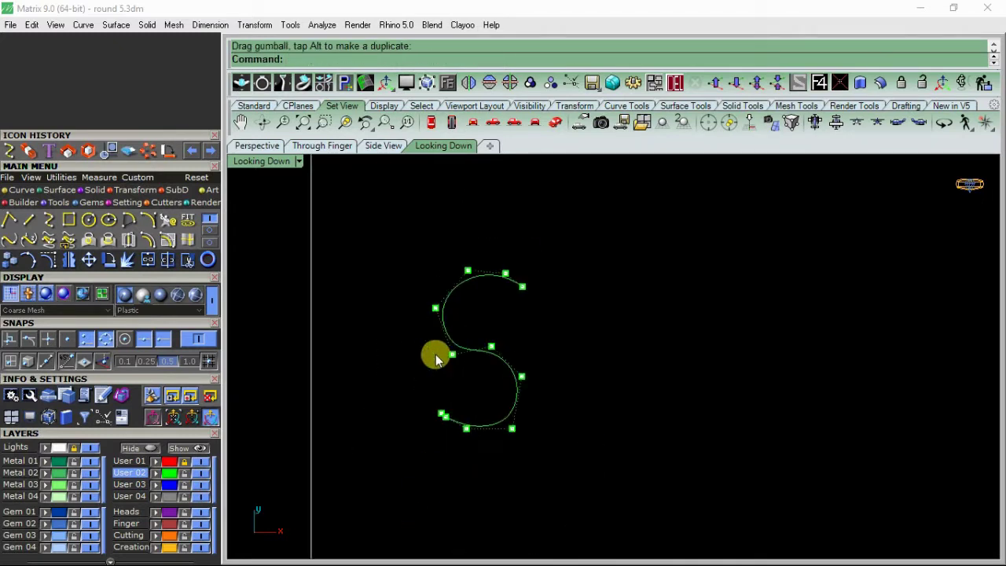
Centre the green S curve at the origin and move it straight down onto the sketched scrolls above the marquise setting
{"action": "left_click_drag", "start_coordinate": [514, 424], "coordinate": [514, 425]}
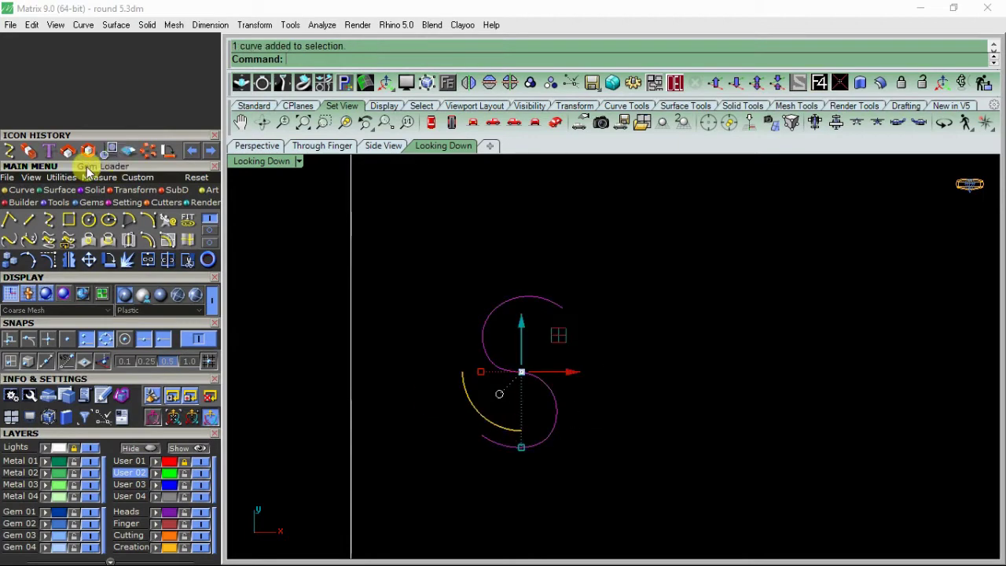
{"action": "left_click", "coordinate": [110, 151]}
{"action": "left_click", "coordinate": [525, 379]}
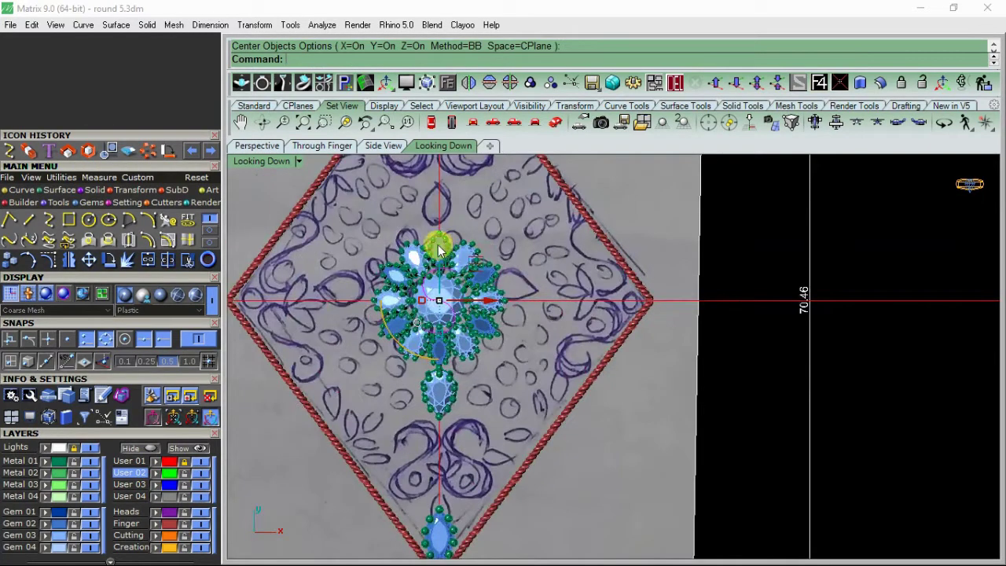
{"action": "left_click_drag", "start_coordinate": [438, 252], "coordinate": [427, 413]}
{"action": "right_click_drag", "start_coordinate": [426, 411], "coordinate": [412, 306]}
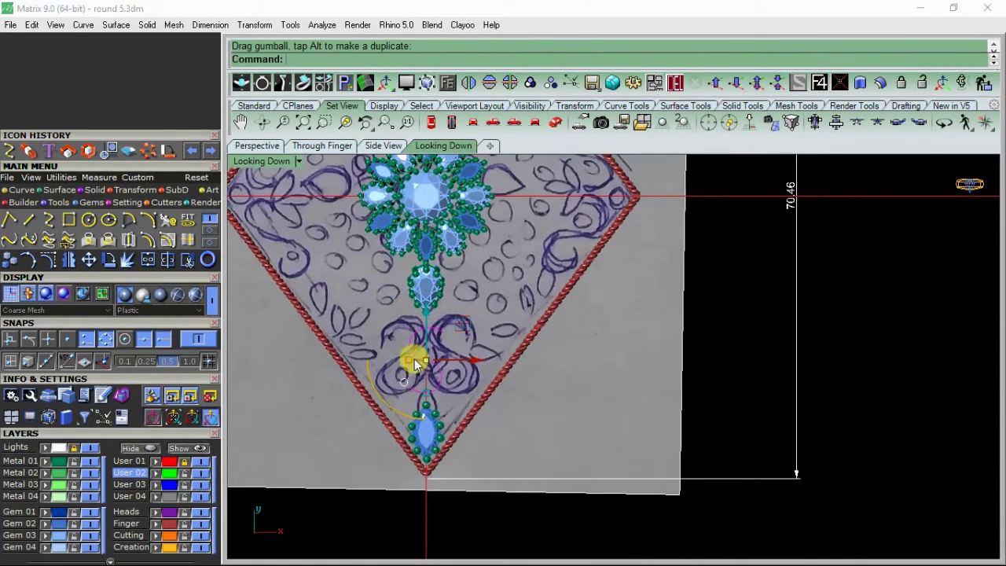
Rotate the S curve 45° counter-clockwise about its centre with object snaps turned off
{"action": "left_click", "coordinate": [109, 259]}
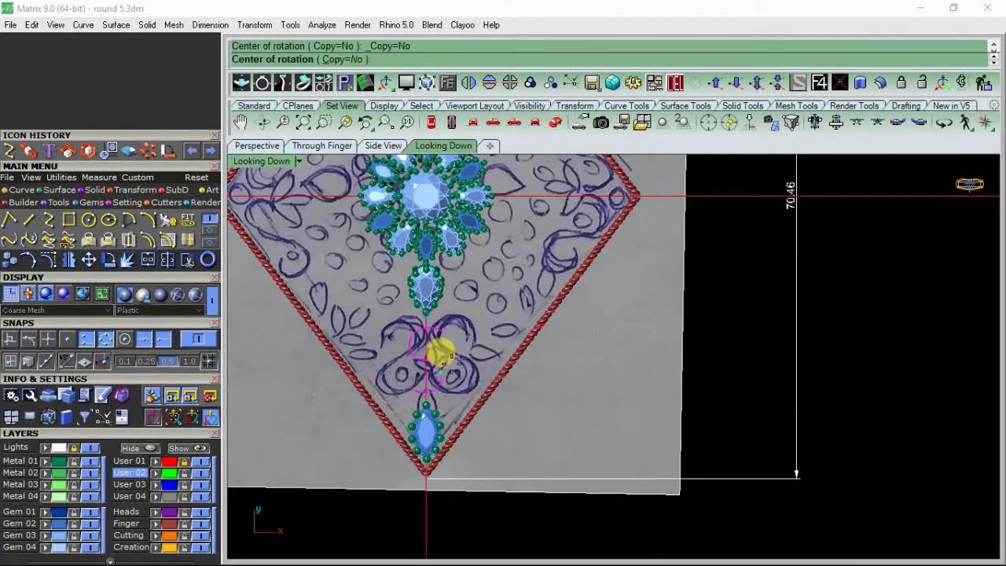
{"action": "left_click", "coordinate": [422, 355]}
{"action": "left_click", "coordinate": [198, 337]}
{"action": "left_click", "coordinate": [572, 361]}
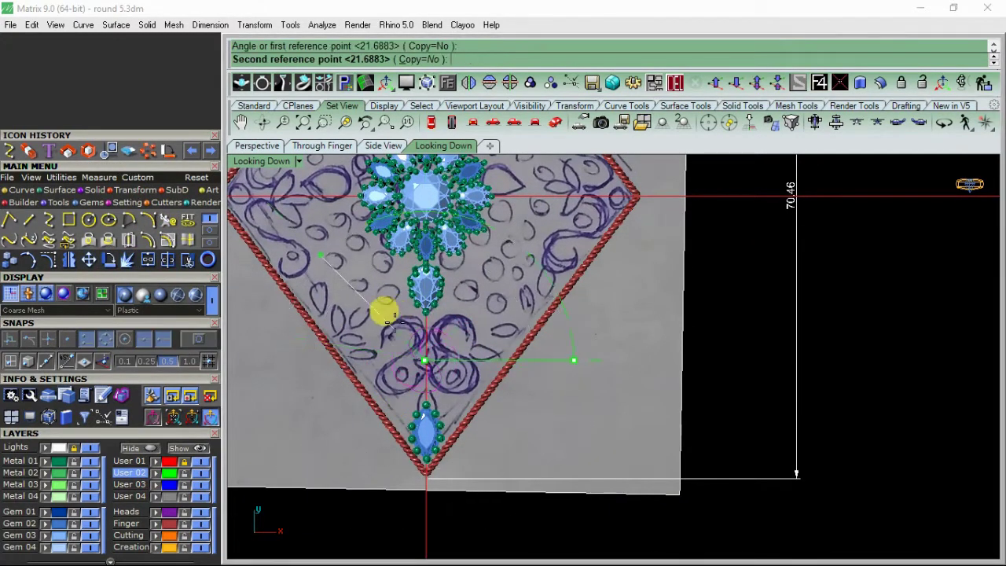
{"action": "left_click", "coordinate": [535, 312]}
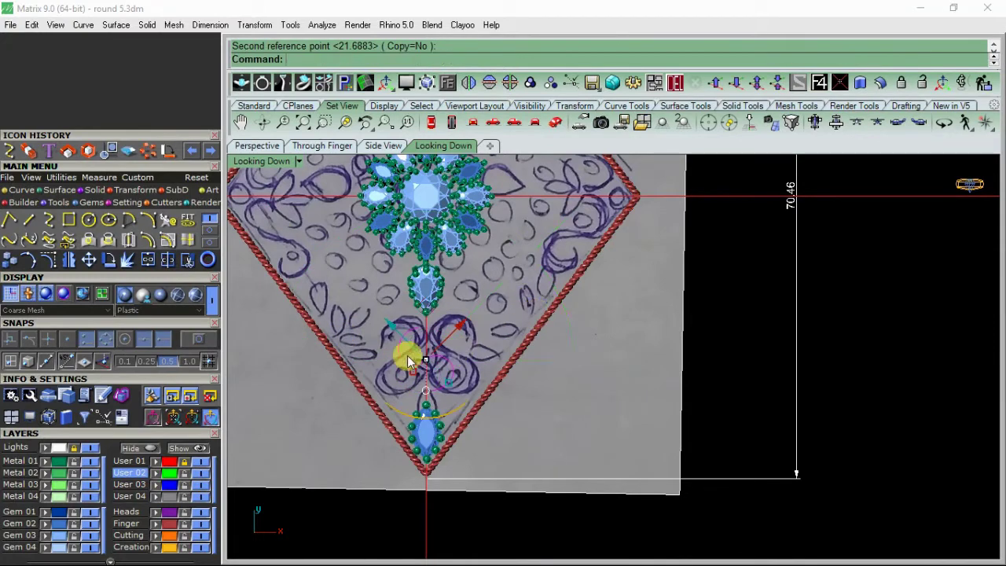
Mirror the S curve across a vertical line to its right and delete the original, keeping only the mirrored copy
{"action": "left_click", "coordinate": [69, 259]}
{"action": "scroll", "coordinate": [461, 367], "scroll_direction": "up", "scroll_amount": 6}
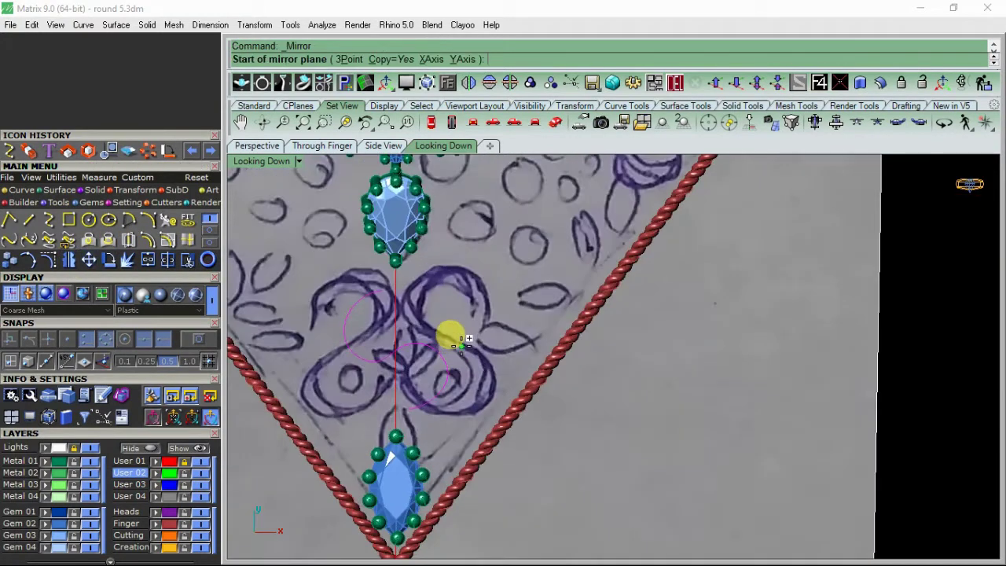
{"action": "left_click", "coordinate": [461, 346]}
{"action": "left_click", "coordinate": [466, 281]}
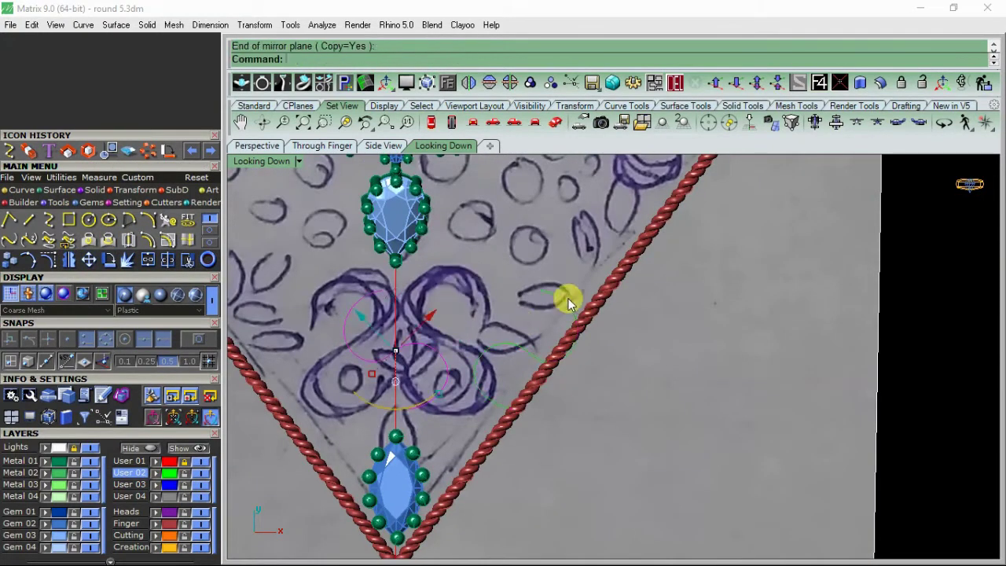
{"action": "left_click", "coordinate": [674, 83]}
Move the mirrored S onto the left sketched scroll and rotate it about its ends until it follows the drawn shape
{"action": "left_click_drag", "start_coordinate": [538, 312], "coordinate": [341, 287]}
{"action": "left_click", "coordinate": [110, 259]}
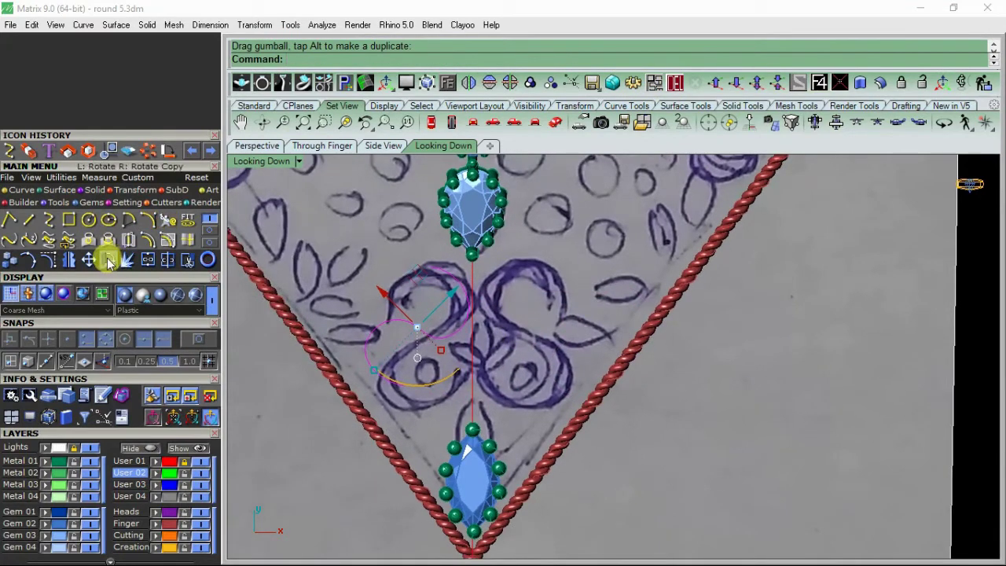
{"action": "left_click", "coordinate": [446, 274]}
{"action": "left_click", "coordinate": [358, 388]}
{"action": "left_click", "coordinate": [443, 403]}
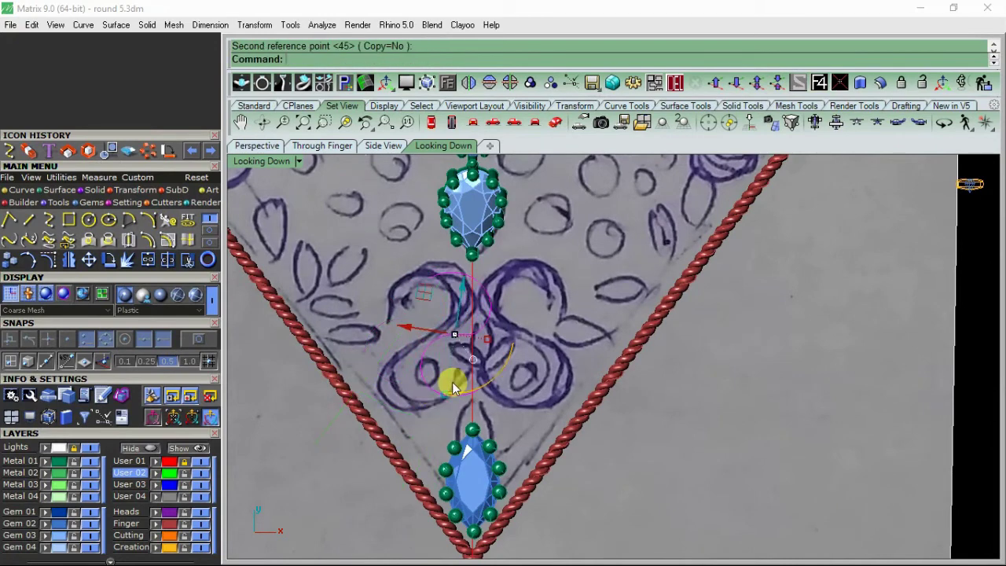
{"action": "right_click", "coordinate": [462, 396]}
{"action": "left_click", "coordinate": [443, 400]}
{"action": "left_click", "coordinate": [462, 286]}
{"action": "left_click", "coordinate": [425, 288]}
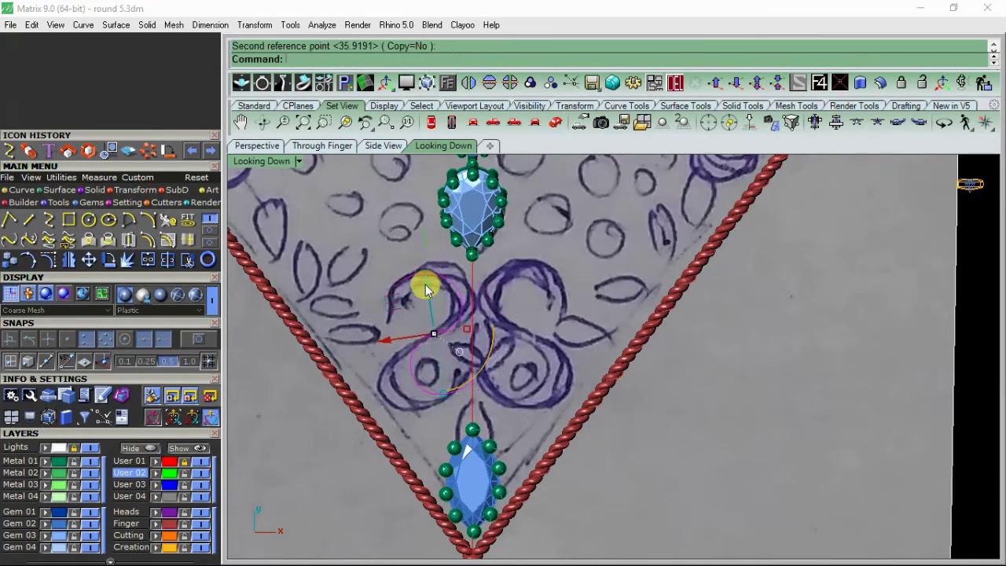
Offset the left S curve by 1.5 toward the outside of its upper bowl and select both curves
{"action": "left_click", "coordinate": [145, 244]}
{"action": "scroll", "coordinate": [428, 247], "scroll_direction": "up", "scroll_amount": 4}
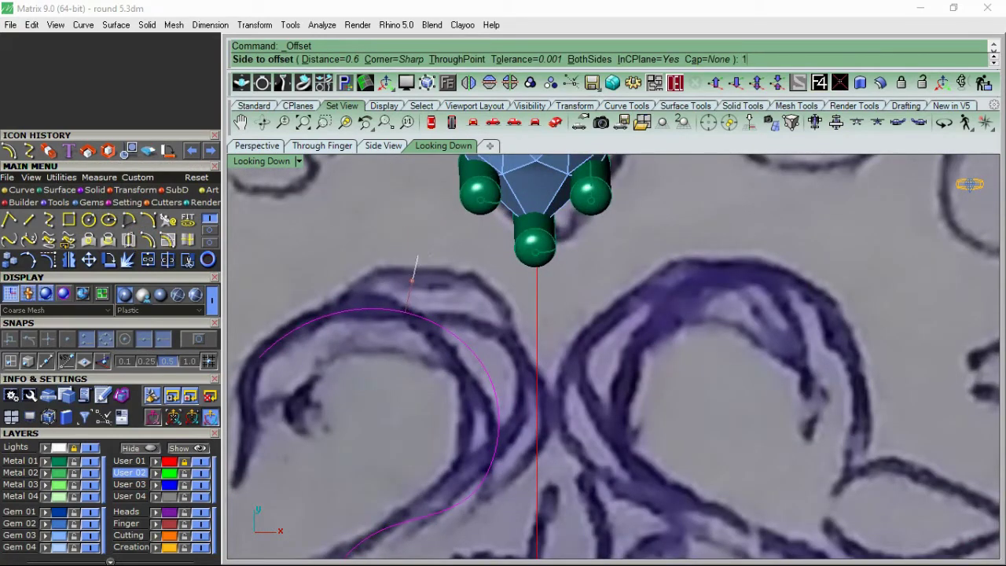
{"action": "type", "text": "1.5"}
{"action": "key", "text": "Return"}
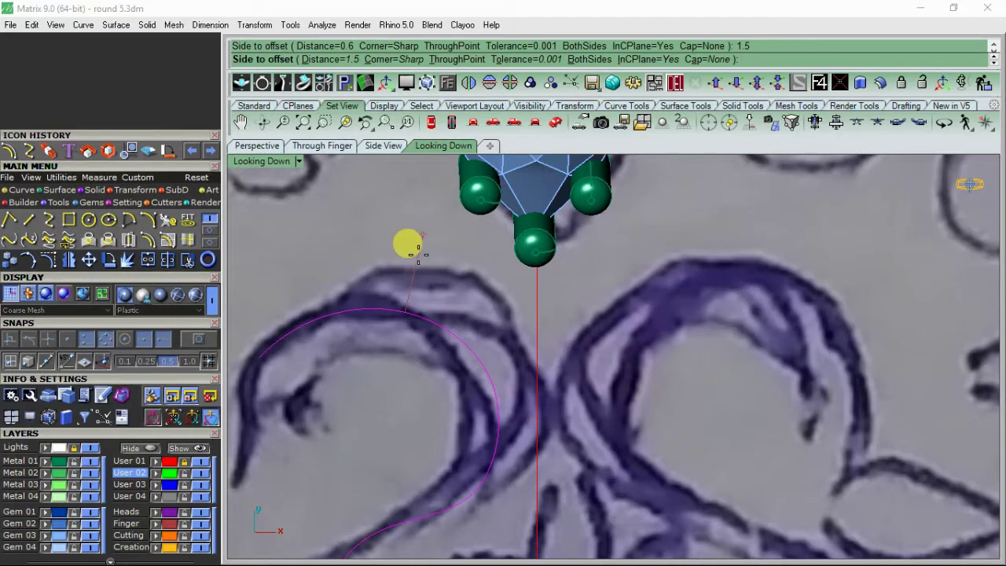
{"action": "left_click", "coordinate": [362, 226]}
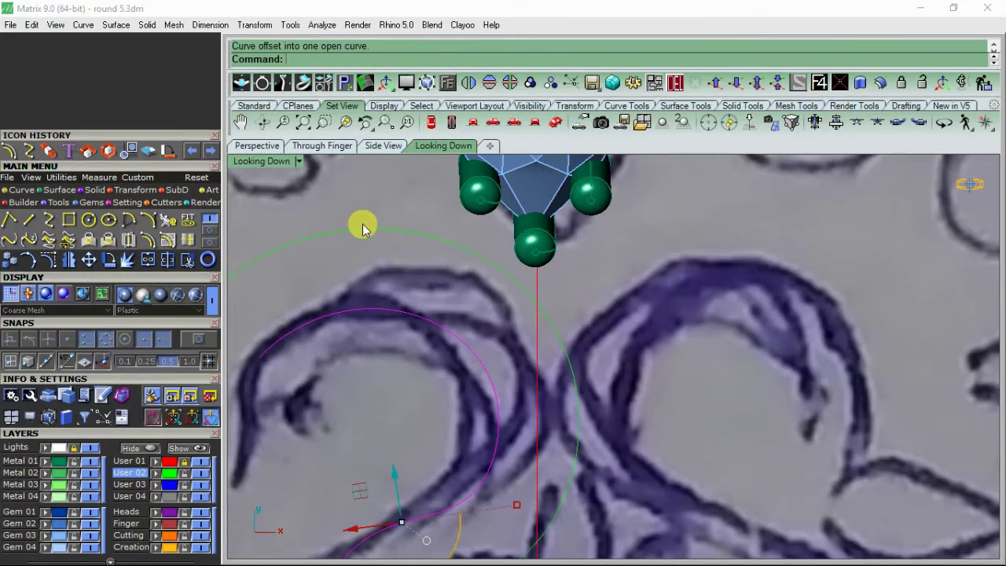
{"action": "scroll", "coordinate": [322, 249], "scroll_direction": "down", "scroll_amount": 5}
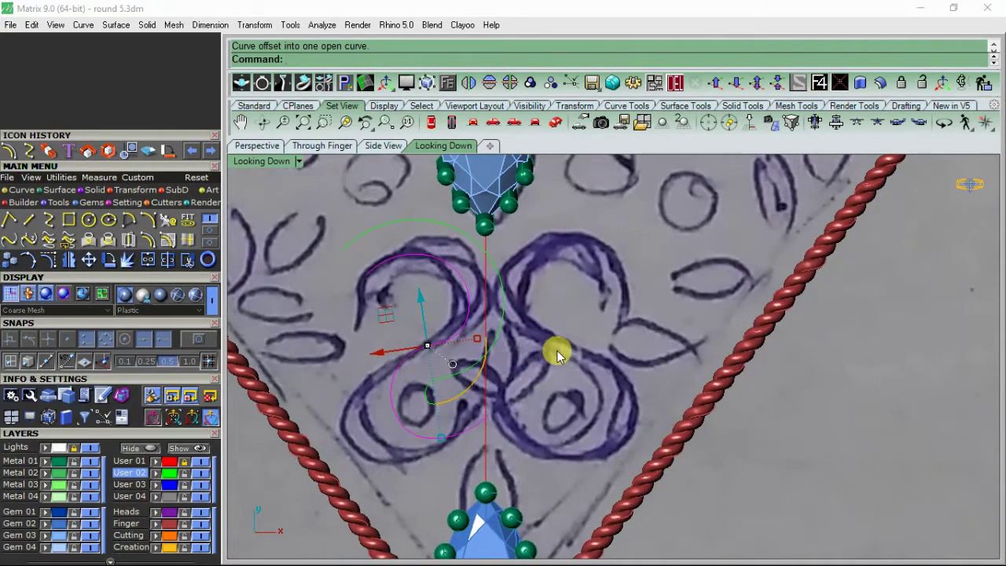
{"action": "left_click", "coordinate": [418, 294], "text": "shift"}
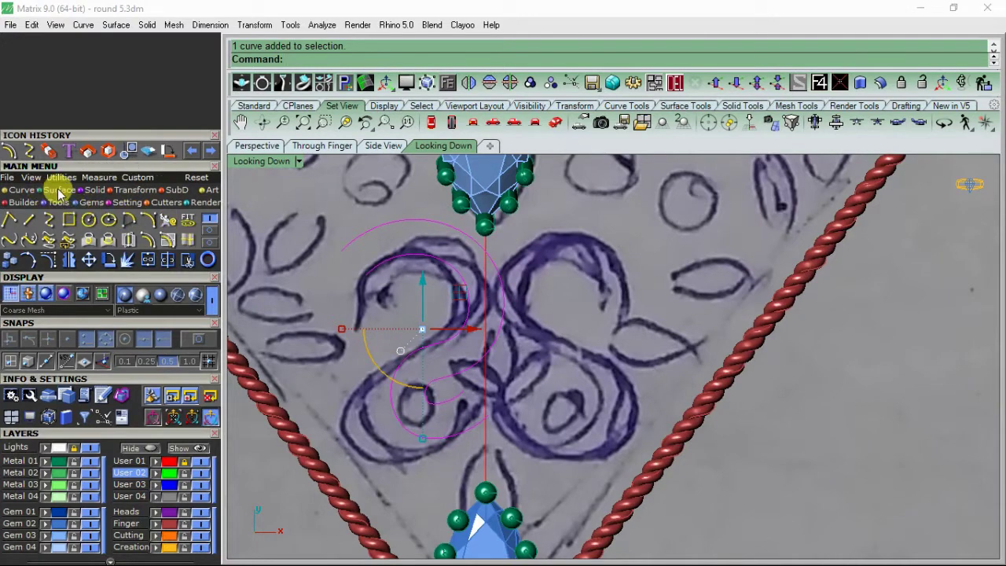
Hide the sketch layer and draw a straight line joining the upper ends of the two S curves
{"action": "left_click", "coordinate": [30, 220]}
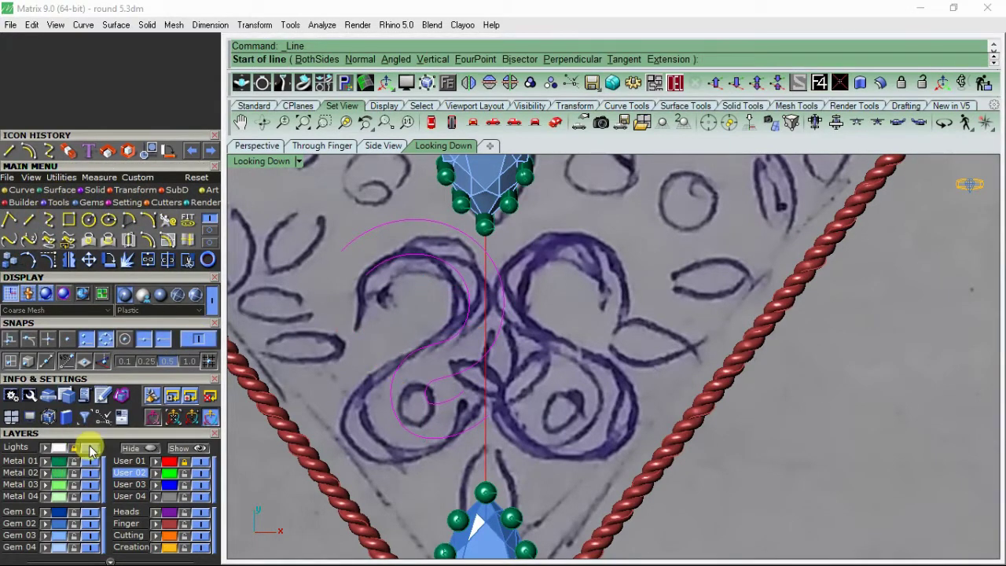
{"action": "left_click", "coordinate": [91, 449]}
{"action": "left_click", "coordinate": [340, 250]}
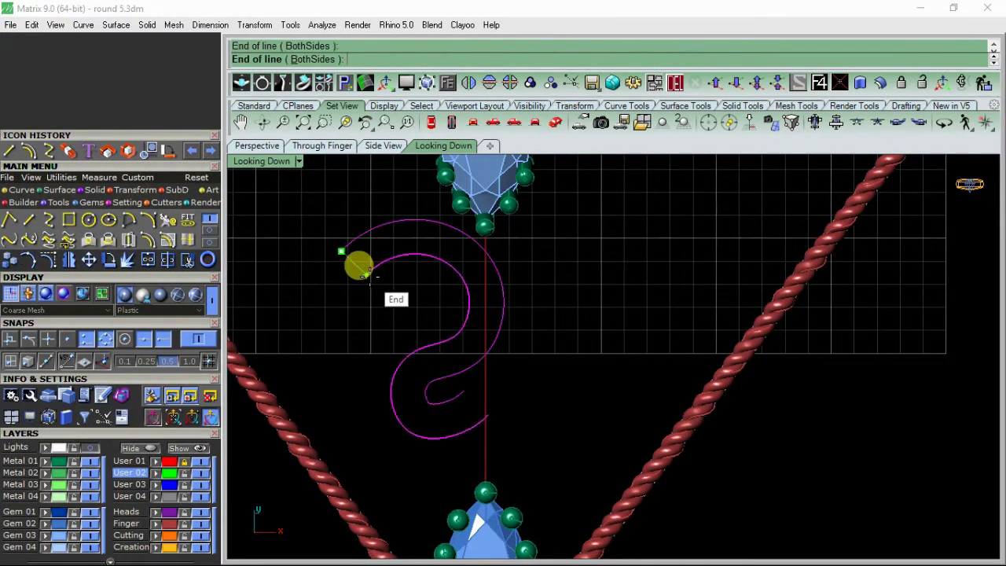
{"action": "left_click", "coordinate": [362, 273]}
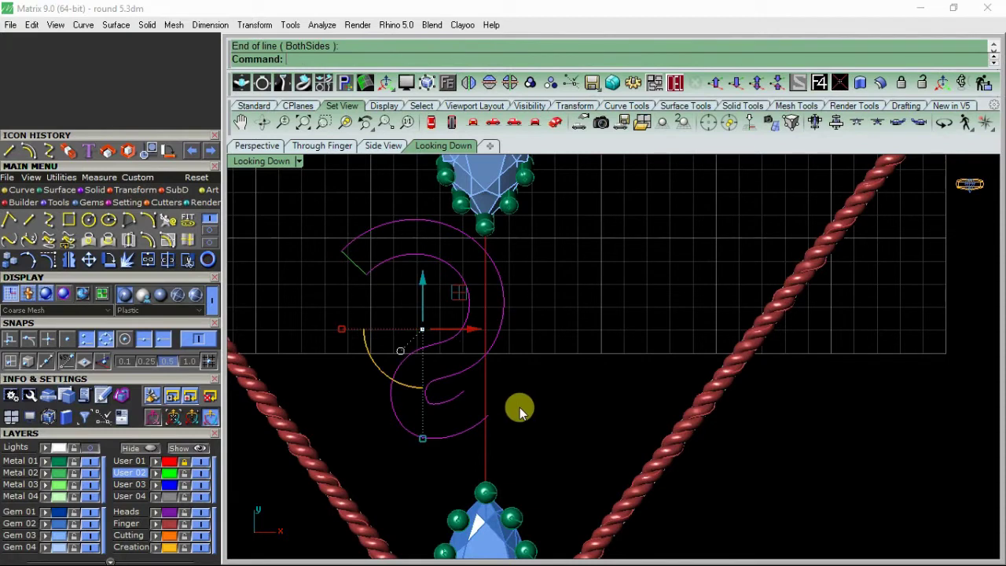
Replace the outer S curve with a closer offset of the original on the same side
{"action": "left_click", "coordinate": [498, 333]}
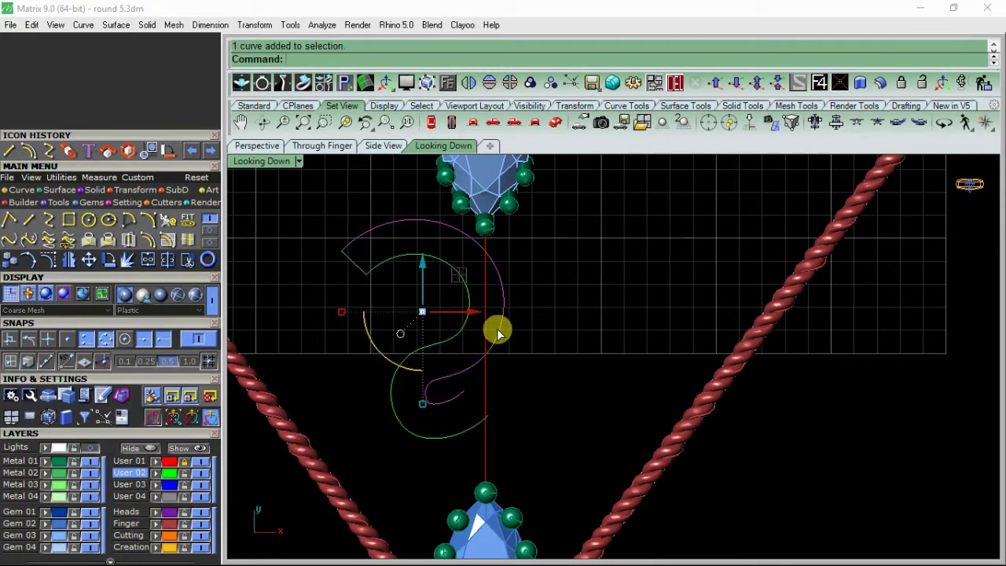
{"action": "left_click", "coordinate": [674, 85]}
{"action": "right_click_drag", "start_coordinate": [524, 271], "coordinate": [537, 269]}
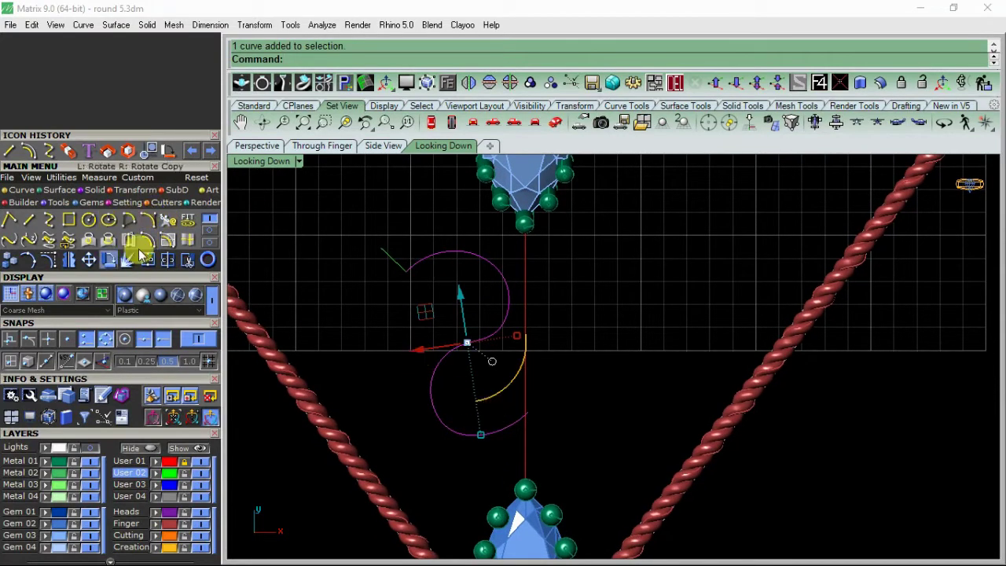
{"action": "left_click", "coordinate": [188, 260]}
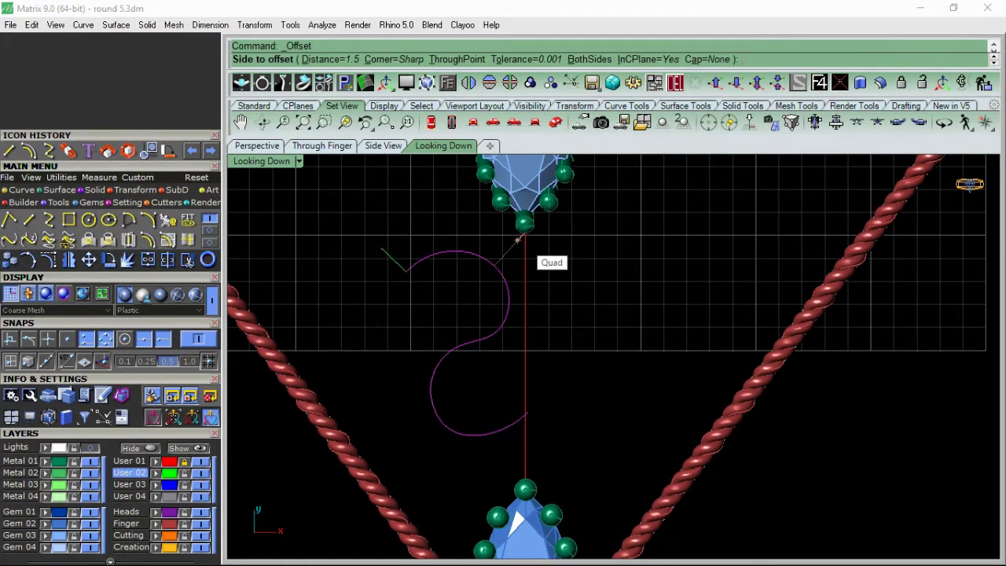
{"action": "key", "text": "Return"}
{"action": "left_click", "coordinate": [524, 245]}
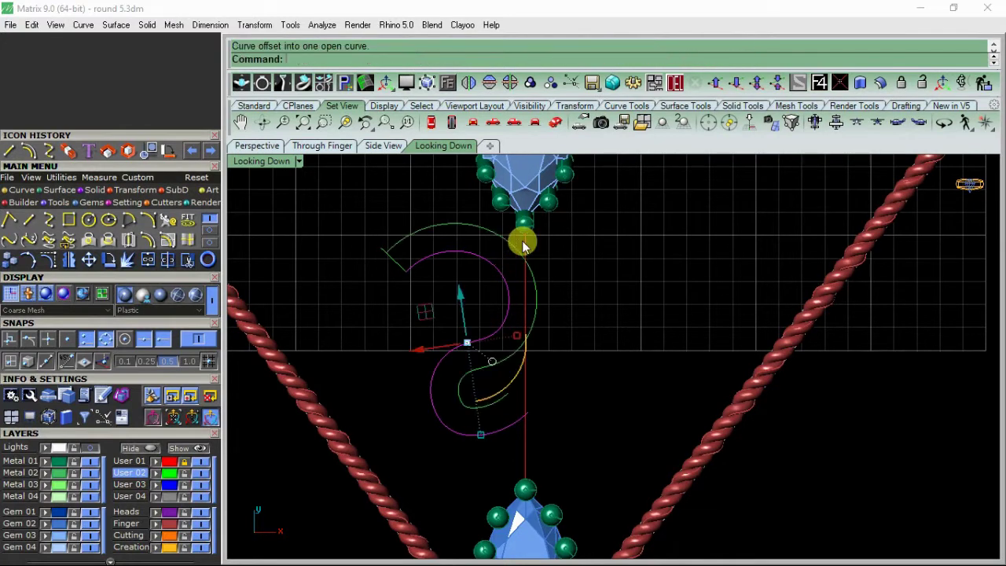
{"action": "left_click", "coordinate": [566, 379]}
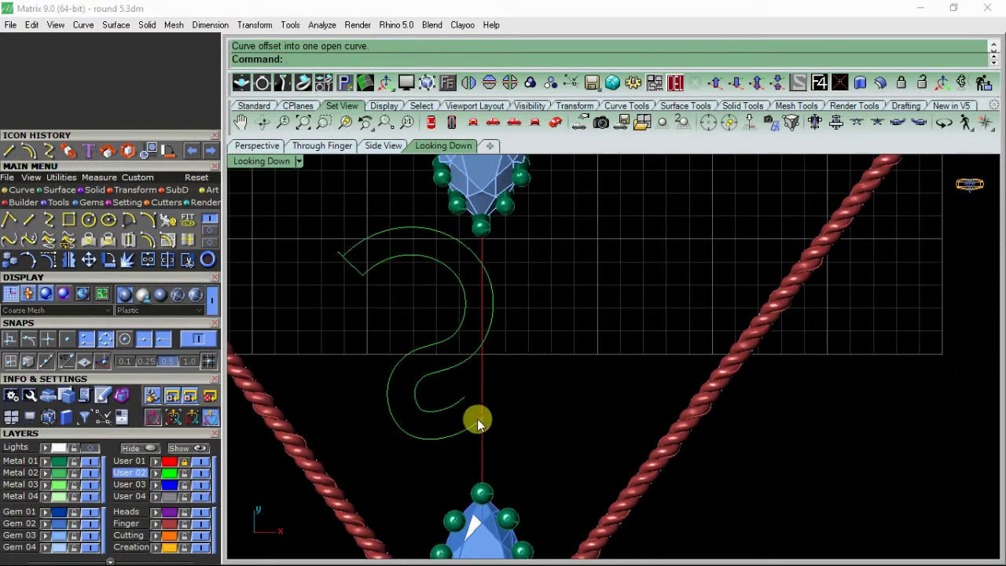
Show and lock the sketch layer, and delete both S curves together with their connecting line
{"action": "left_click_drag", "start_coordinate": [385, 207], "coordinate": [330, 309]}
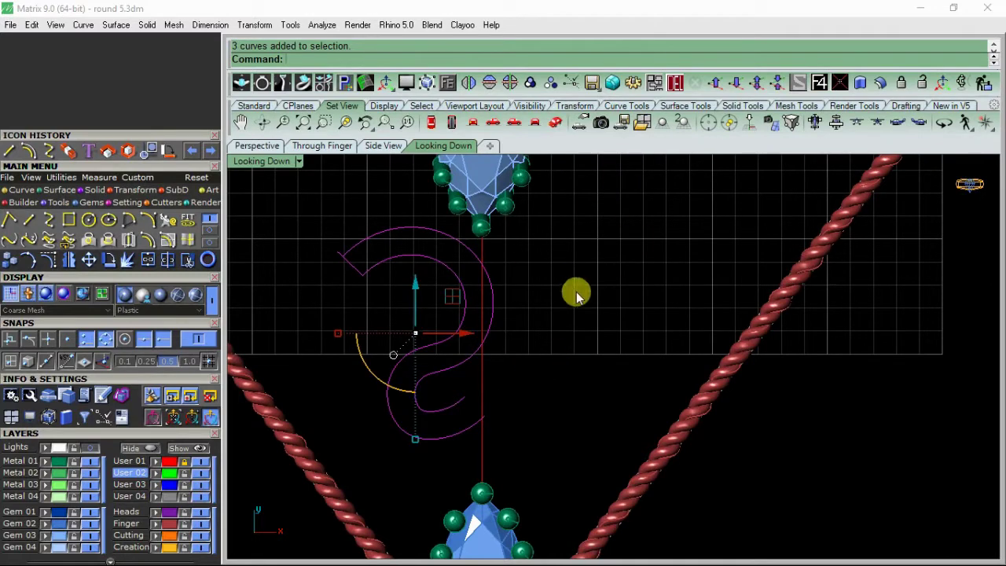
{"action": "left_click", "coordinate": [89, 448]}
{"action": "left_click", "coordinate": [75, 448]}
{"action": "right_click_drag", "start_coordinate": [463, 366], "coordinate": [493, 363]}
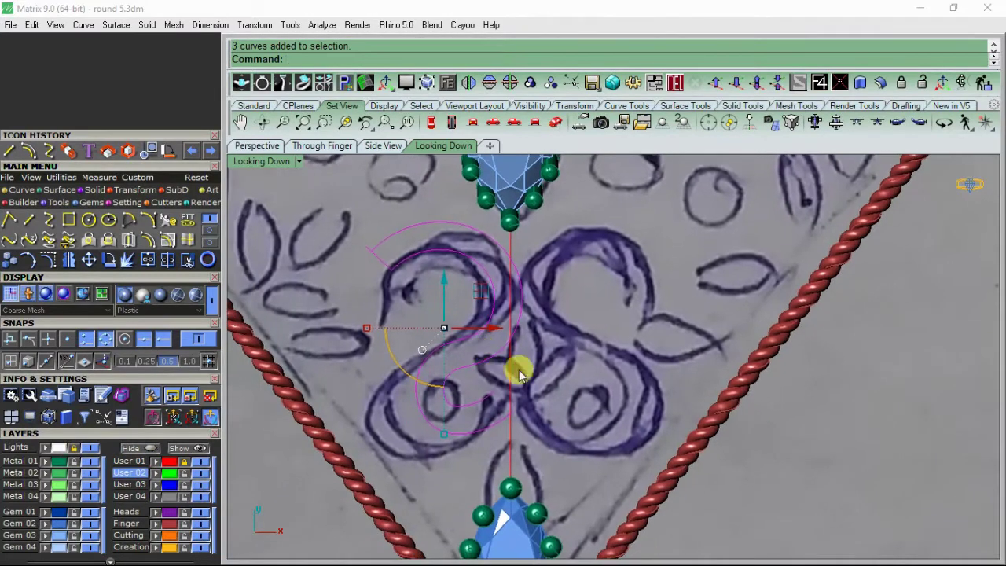
{"action": "left_click", "coordinate": [673, 83]}
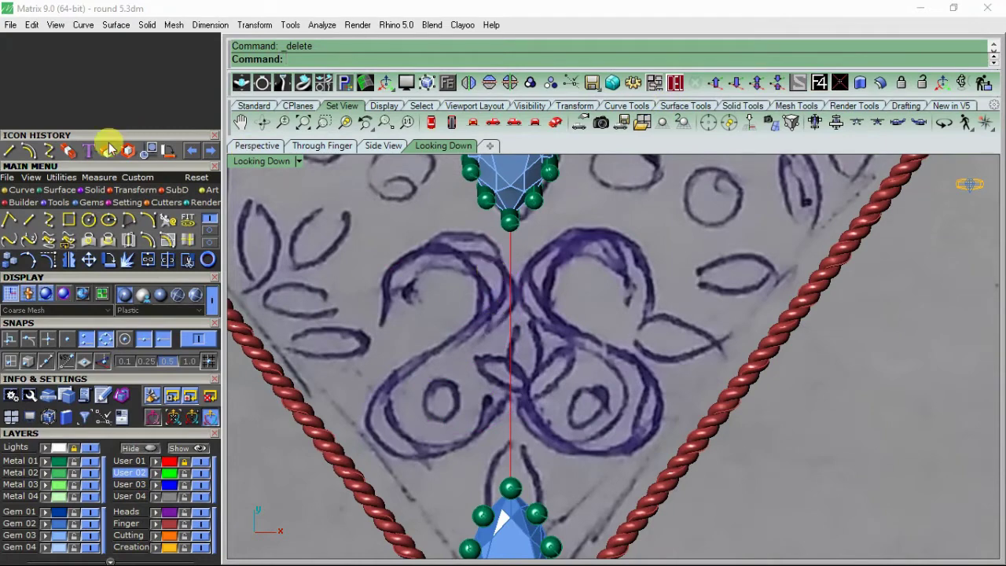
Trace the left sketched scroll with an interpolated curve, from the lower bowl's inner end around to the tip of the upper hook
{"action": "left_click", "coordinate": [48, 219]}
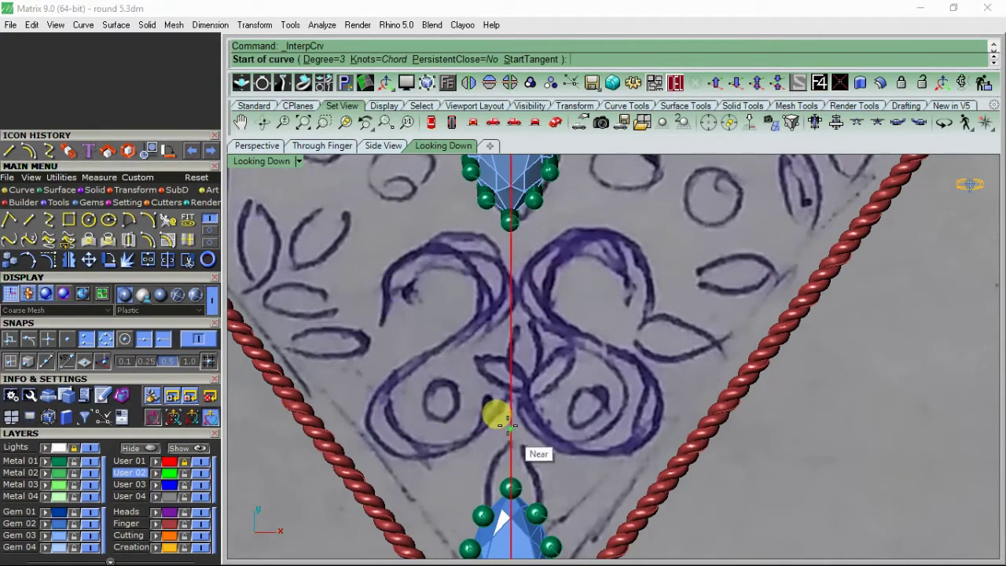
{"action": "scroll", "coordinate": [495, 411], "scroll_direction": "up", "scroll_amount": 3}
{"action": "left_click", "coordinate": [495, 390]}
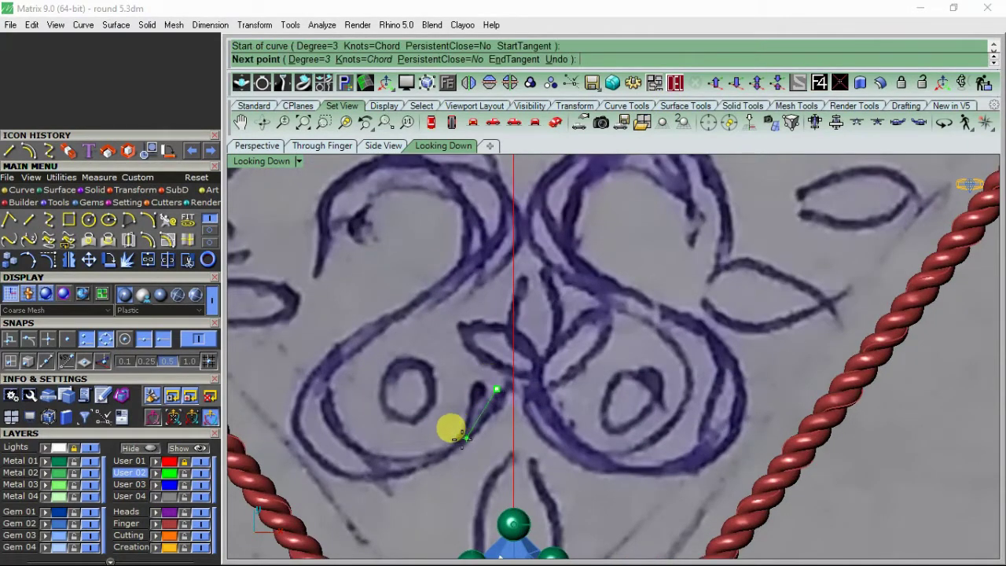
{"action": "left_click", "coordinate": [451, 452]}
{"action": "left_click", "coordinate": [359, 470]}
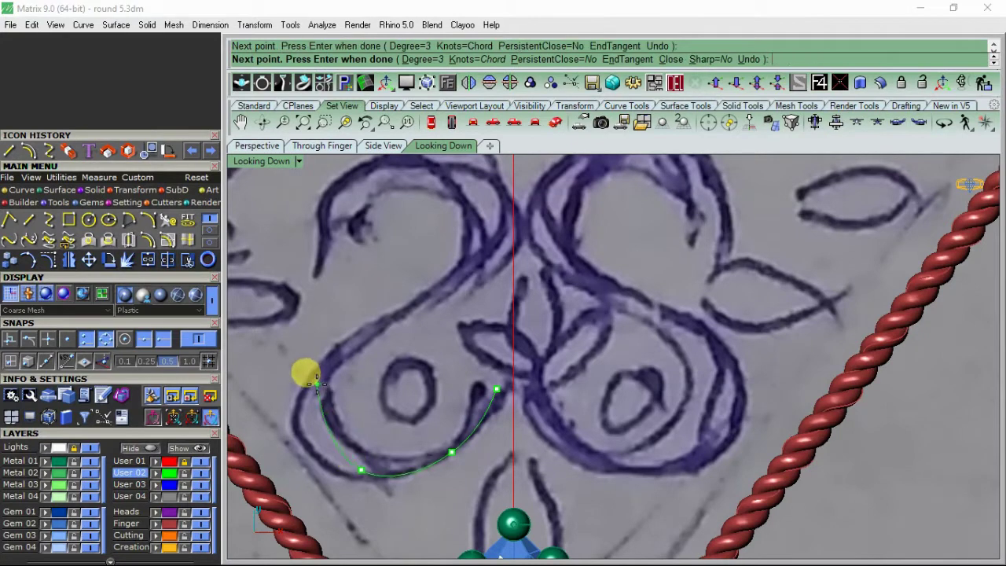
{"action": "left_click", "coordinate": [317, 384]}
{"action": "left_click", "coordinate": [394, 314]}
{"action": "left_click", "coordinate": [480, 264]}
{"action": "right_click_drag", "start_coordinate": [478, 272], "coordinate": [474, 357]}
{"action": "left_click", "coordinate": [490, 273]}
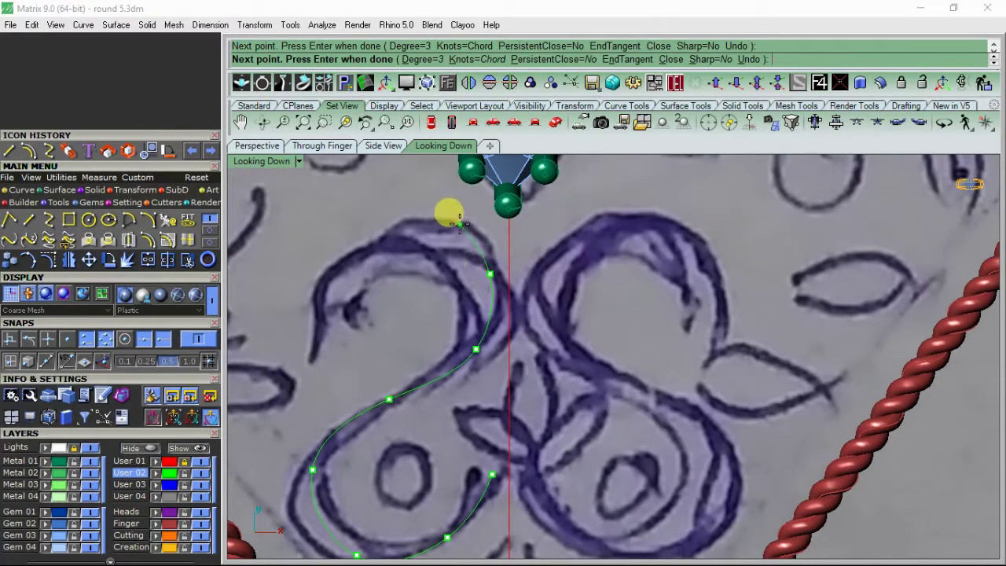
{"action": "left_click", "coordinate": [459, 224]}
{"action": "left_click", "coordinate": [406, 219]}
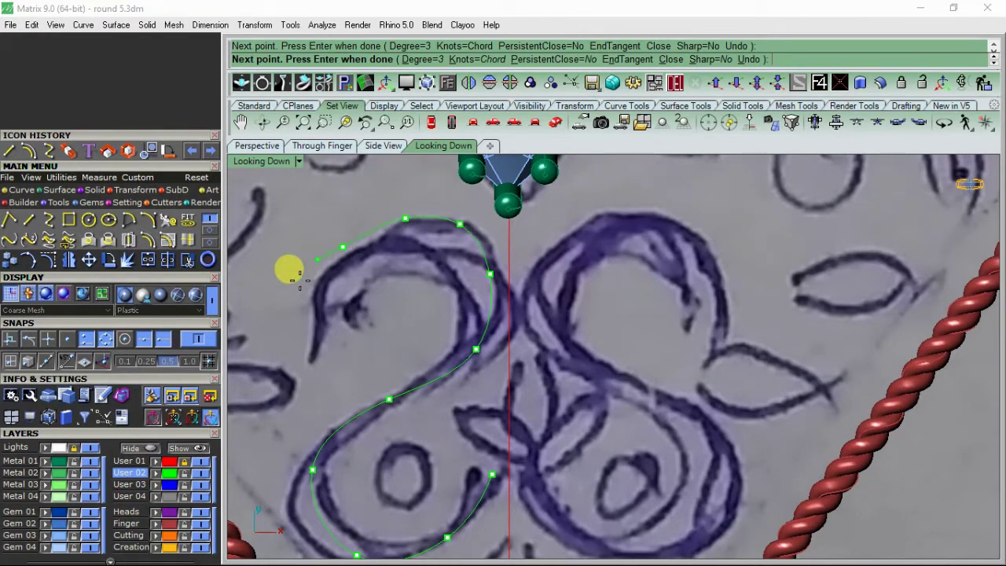
{"action": "left_click", "coordinate": [317, 320]}
{"action": "right_click", "coordinate": [317, 320]}
{"action": "scroll", "coordinate": [476, 277], "scroll_direction": "down", "scroll_amount": 5}
{"action": "right_click_drag", "start_coordinate": [440, 313], "coordinate": [456, 321]}
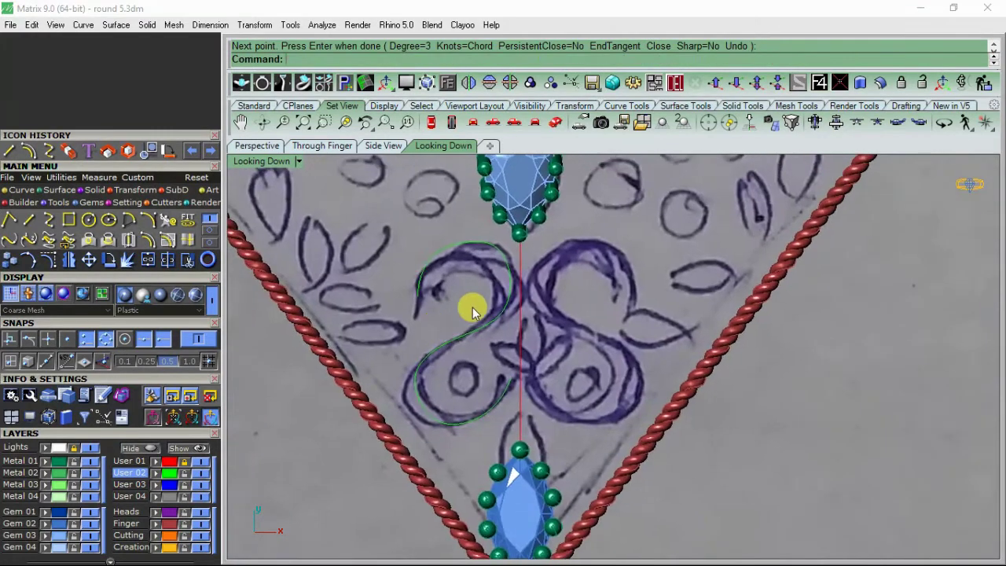
Turn on the traced curve's control points and lower the upper bowl's top-right point slightly
{"action": "left_click_drag", "start_coordinate": [474, 307], "coordinate": [444, 369]}
{"action": "left_click", "coordinate": [42, 263]}
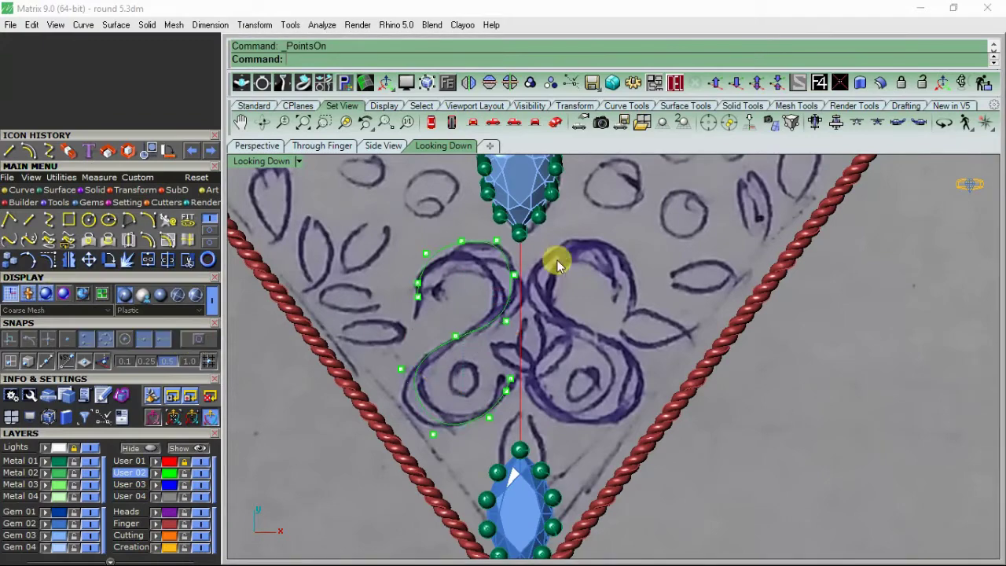
{"action": "scroll", "coordinate": [491, 238], "scroll_direction": "up", "scroll_amount": 5}
{"action": "left_click_drag", "start_coordinate": [505, 219], "coordinate": [524, 233]}
{"action": "left_click", "coordinate": [580, 282]}
{"action": "scroll", "coordinate": [498, 243], "scroll_direction": "down", "scroll_amount": 6}
{"action": "scroll", "coordinate": [487, 267], "scroll_direction": "down", "scroll_amount": 3}
Examine the traced curve's shape with the sketch layer hidden, and show the sketch again
{"action": "scroll", "coordinate": [463, 345], "scroll_direction": "up", "scroll_amount": 4}
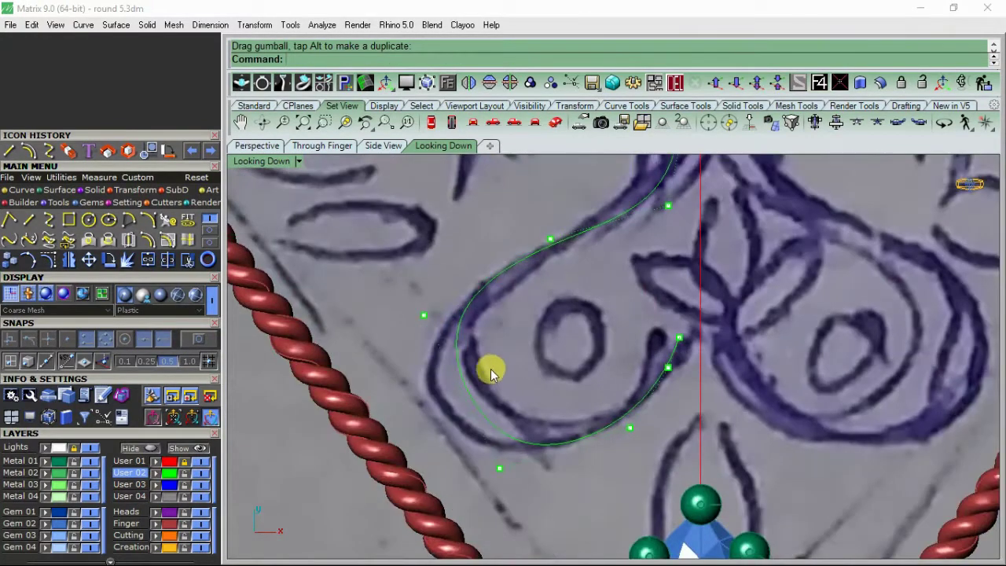
{"action": "scroll", "coordinate": [317, 369], "scroll_direction": "down", "scroll_amount": 2}
{"action": "left_click", "coordinate": [88, 454]}
{"action": "scroll", "coordinate": [564, 385], "scroll_direction": "down", "scroll_amount": 2}
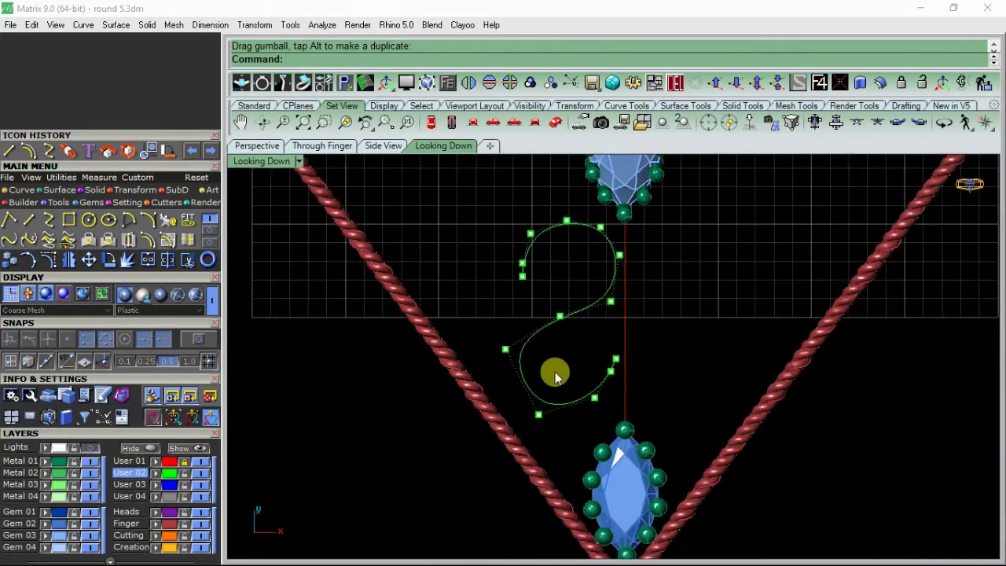
{"action": "left_click", "coordinate": [87, 456]}
Undo the accidental move of the background sketch and lock its layer
{"action": "scroll", "coordinate": [538, 397], "scroll_direction": "up", "scroll_amount": 2}
{"action": "scroll", "coordinate": [537, 394], "scroll_direction": "up", "scroll_amount": 4}
{"action": "left_click_drag", "start_coordinate": [538, 447], "coordinate": [522, 463]}
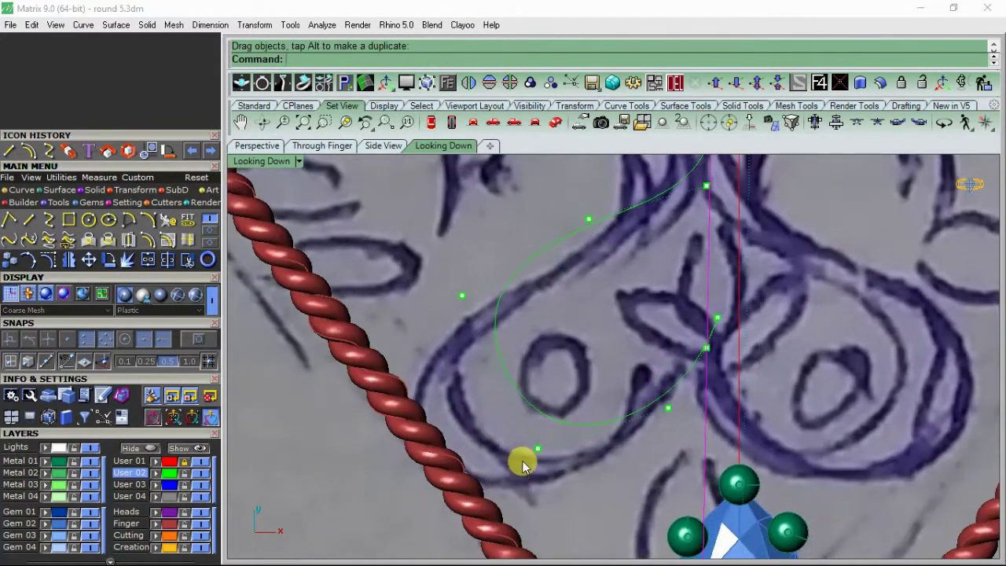
{"action": "key", "text": "ctrl+z"}
{"action": "left_click", "coordinate": [74, 447]}
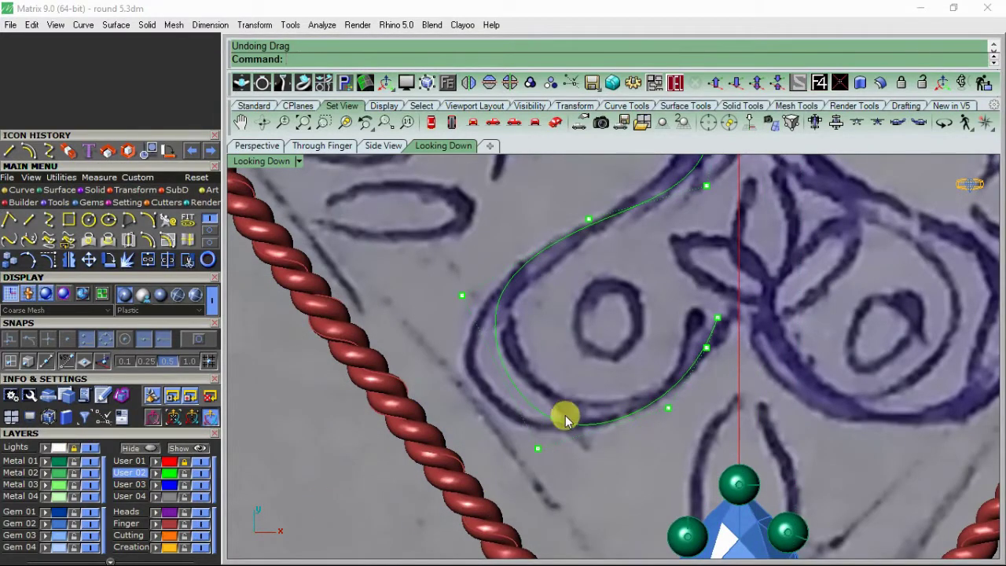
Shift the two outer-left control points of the lower bowl slightly outward
{"action": "left_click", "coordinate": [538, 448]}
{"action": "left_click_drag", "start_coordinate": [428, 329], "coordinate": [428, 330], "text": "shift"}
{"action": "left_click_drag", "start_coordinate": [537, 335], "coordinate": [530, 340]}
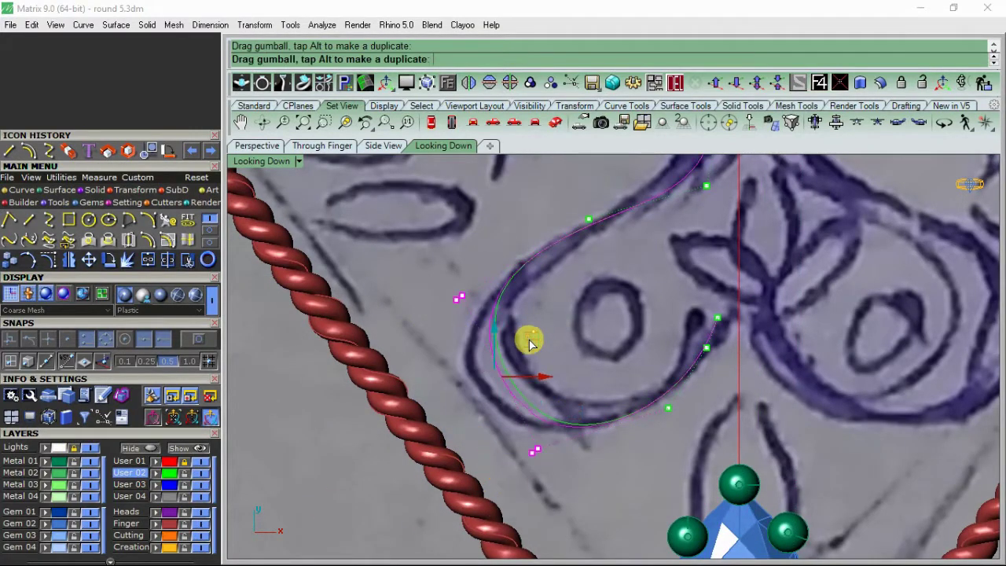
Adjust the control points near the lower bowl's inner end to follow the sketched tip
{"action": "left_click_drag", "start_coordinate": [694, 437], "coordinate": [723, 395]}
{"action": "left_click_drag", "start_coordinate": [718, 339], "coordinate": [690, 354]}
{"action": "scroll", "coordinate": [746, 337], "scroll_direction": "up", "scroll_amount": 6}
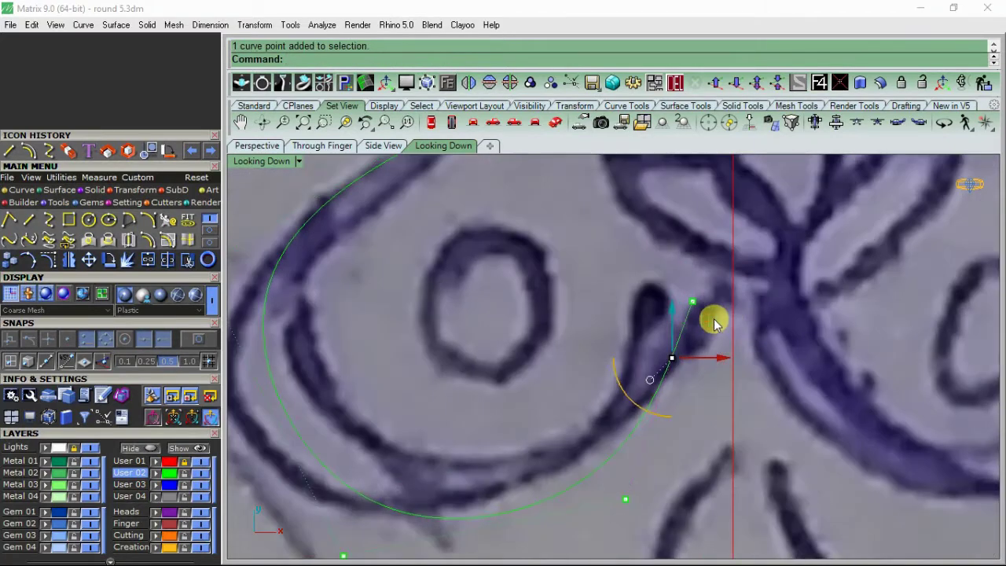
{"action": "left_click_drag", "start_coordinate": [712, 320], "coordinate": [726, 330]}
{"action": "left_click", "coordinate": [799, 343]}
{"action": "scroll", "coordinate": [576, 269], "scroll_direction": "down", "scroll_amount": 5}
Move the control point below the upper bowl up and left to fit the sketched waist of the S
{"action": "scroll", "coordinate": [621, 288], "scroll_direction": "up", "scroll_amount": 6}
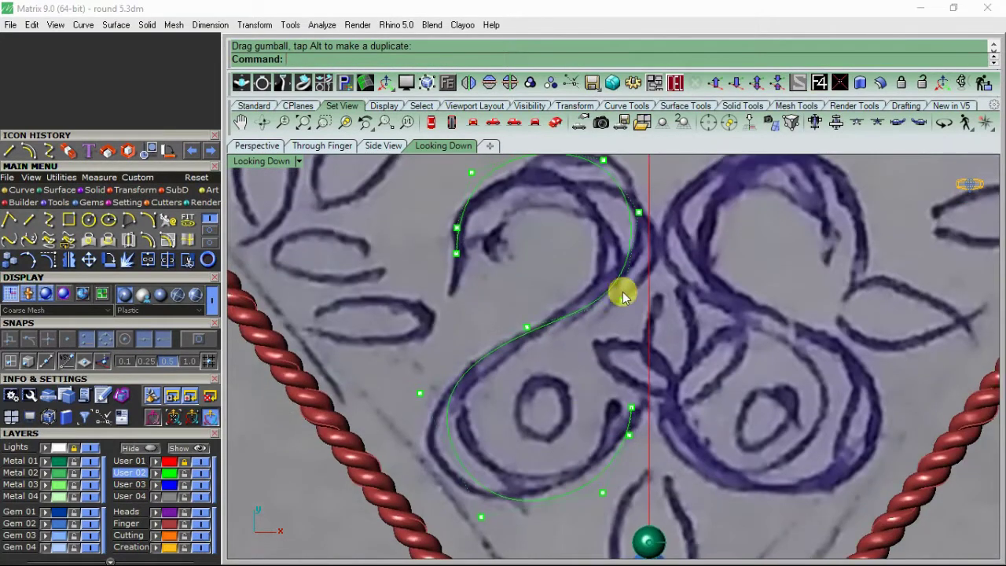
{"action": "left_click", "coordinate": [628, 309]}
{"action": "left_click_drag", "start_coordinate": [659, 276], "coordinate": [651, 267]}
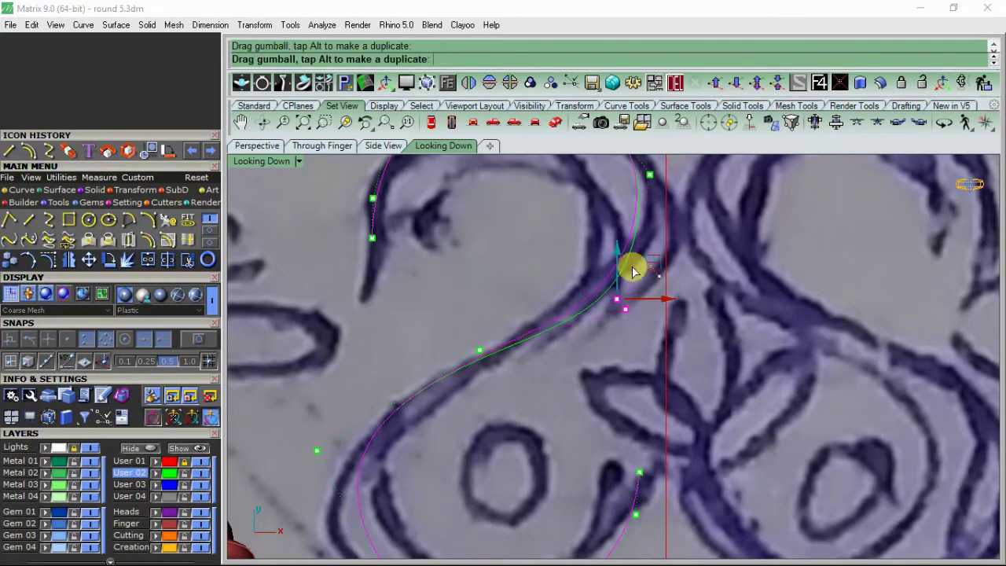
{"action": "scroll", "coordinate": [628, 242], "scroll_direction": "down", "scroll_amount": 6}
{"action": "right_click_drag", "start_coordinate": [606, 244], "coordinate": [627, 309]}
Extend the upper hook's end point downward and shift its neighbouring control point outward to match the sketch
{"action": "scroll", "coordinate": [503, 328], "scroll_direction": "up", "scroll_amount": 3}
{"action": "left_click", "coordinate": [499, 333]}
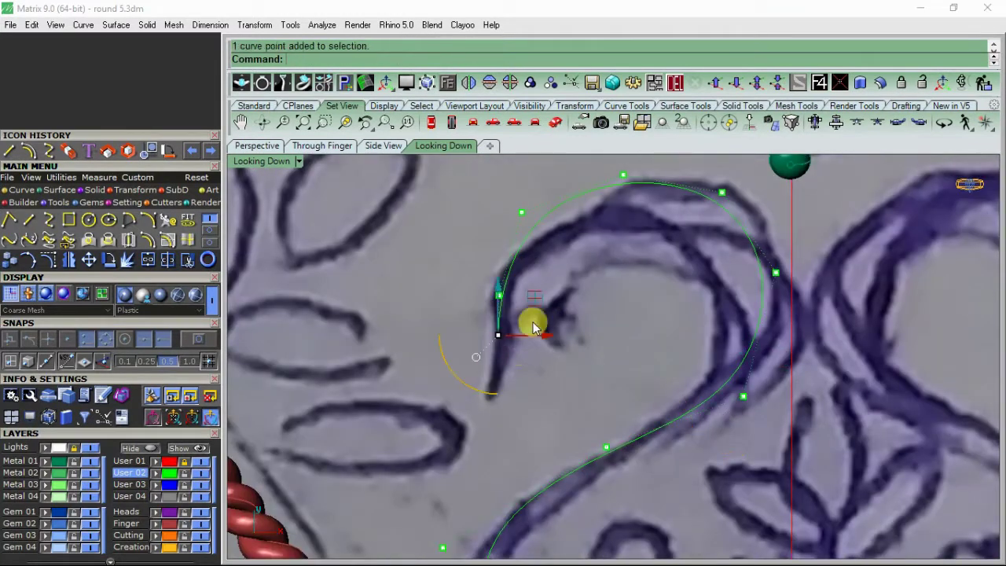
{"action": "left_click_drag", "start_coordinate": [540, 301], "coordinate": [542, 321]}
{"action": "left_click", "coordinate": [578, 311]}
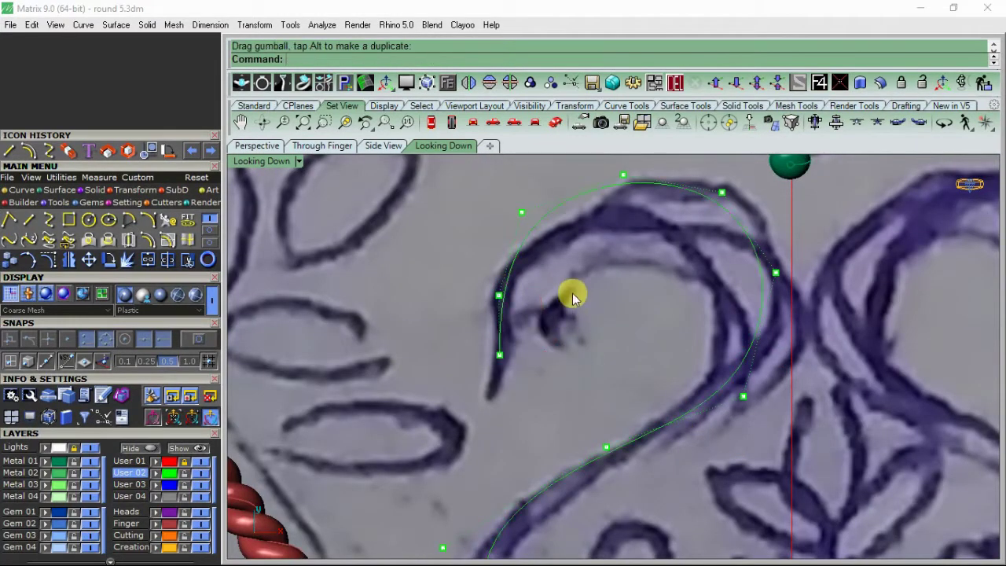
{"action": "right_click_drag", "start_coordinate": [573, 296], "coordinate": [588, 352]}
{"action": "left_click_drag", "start_coordinate": [558, 336], "coordinate": [539, 324]}
{"action": "left_click", "coordinate": [637, 346]}
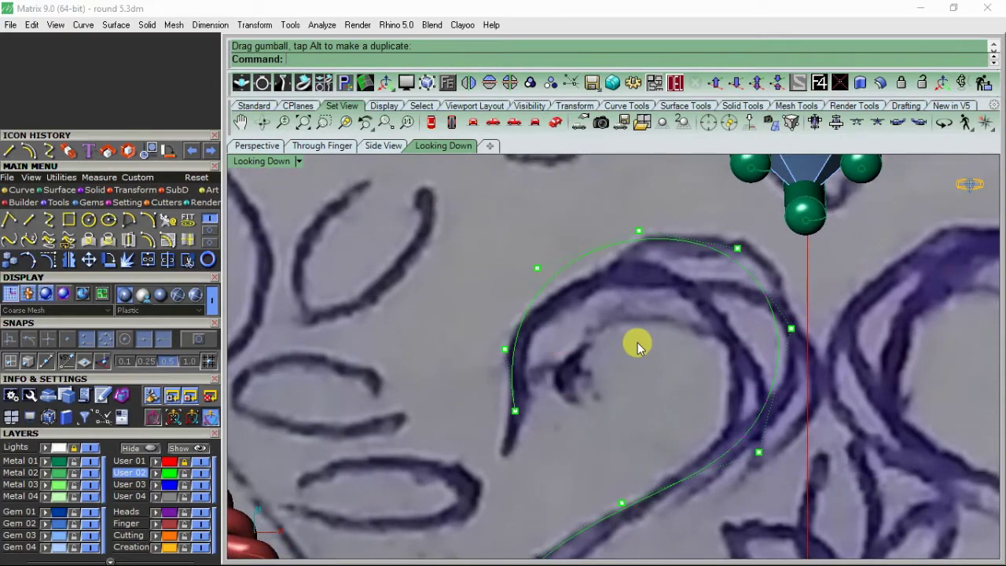
{"action": "scroll", "coordinate": [525, 291], "scroll_direction": "down", "scroll_amount": 7}
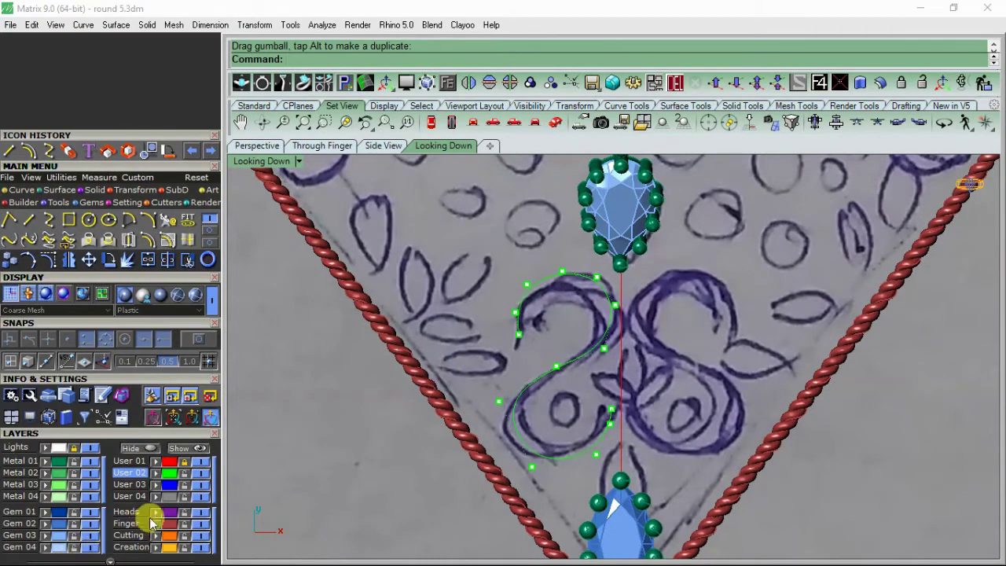
{"action": "key", "text": "super"}
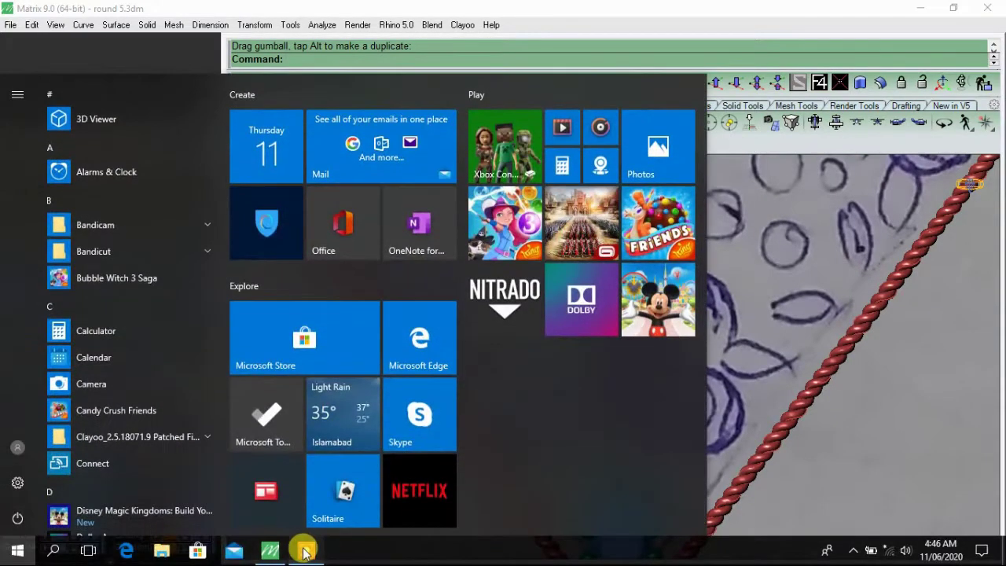
{"action": "left_click", "coordinate": [303, 545]}
{"action": "left_click", "coordinate": [523, 524]}
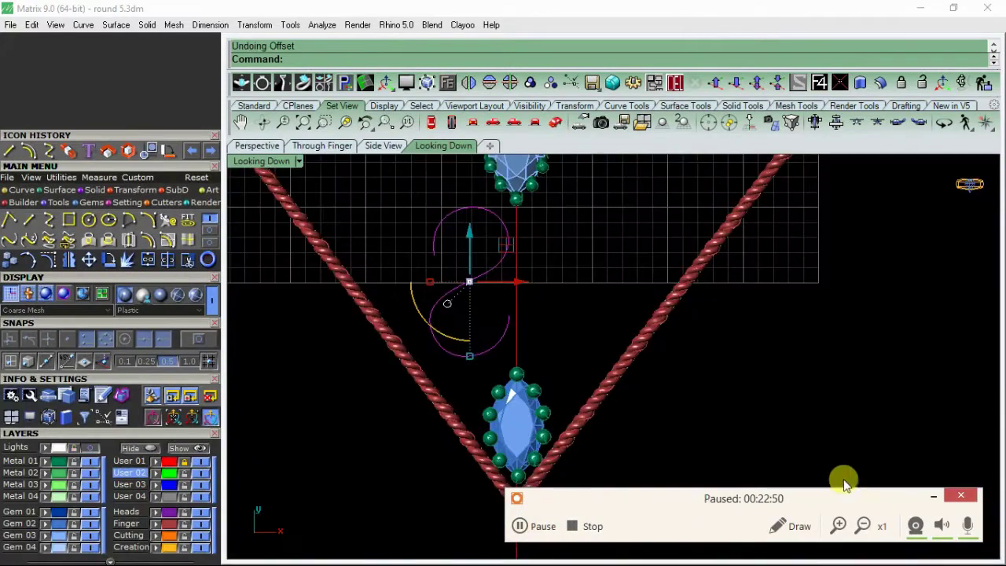
{"action": "key", "text": "F8"}
{"action": "left_click", "coordinate": [932, 495]}
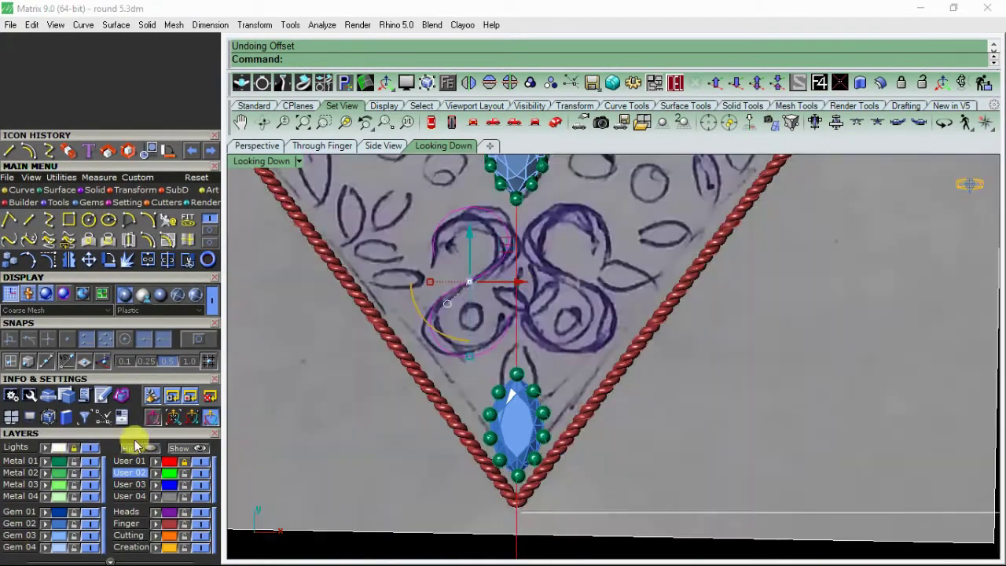
Try a one-sided offset of the traced S curve at distance 1 with the sketch hidden, and undo the offset
{"action": "scroll", "coordinate": [521, 296], "scroll_direction": "up", "scroll_amount": 5}
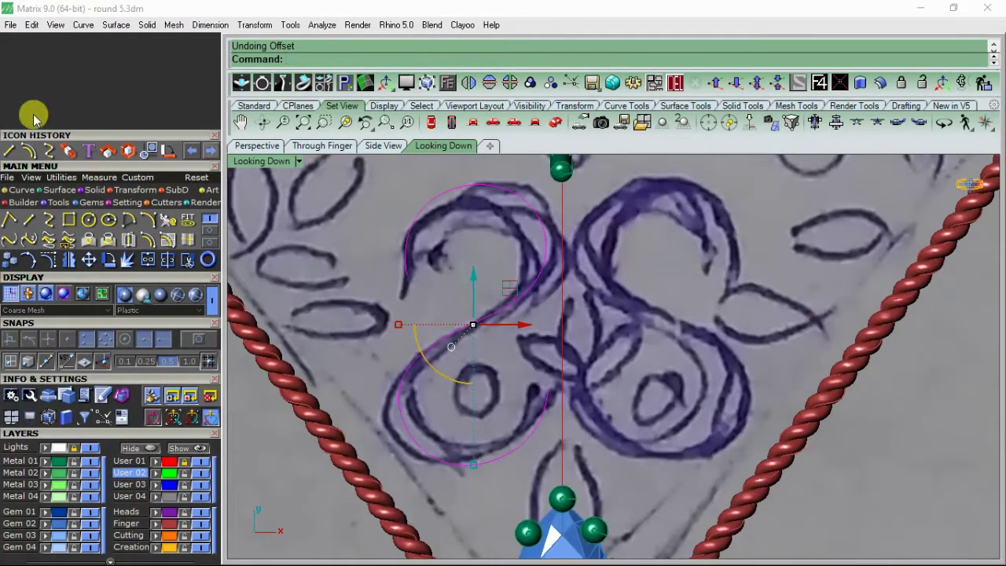
{"action": "left_click", "coordinate": [28, 150]}
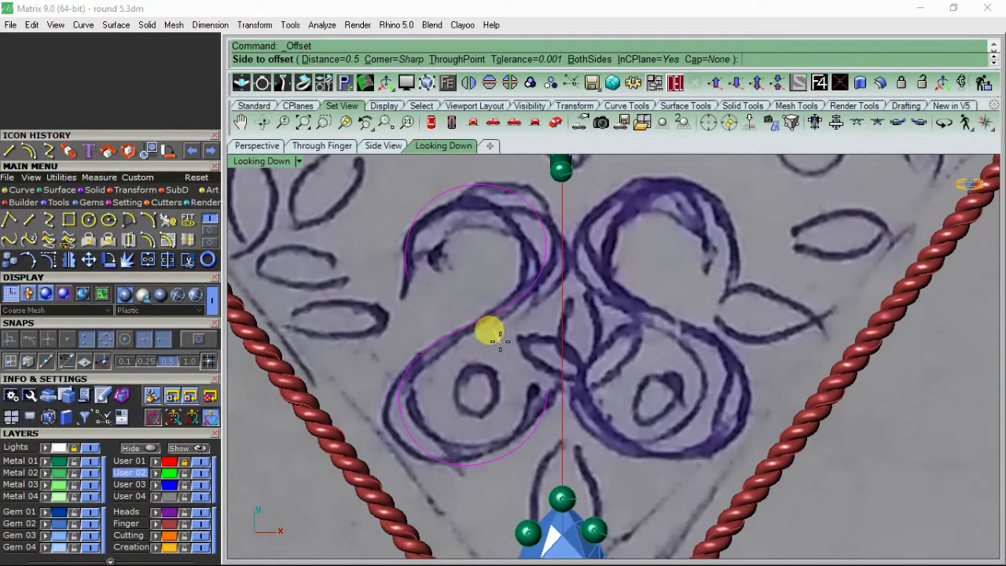
{"action": "type", "text": "1"}
{"action": "key", "text": "Return"}
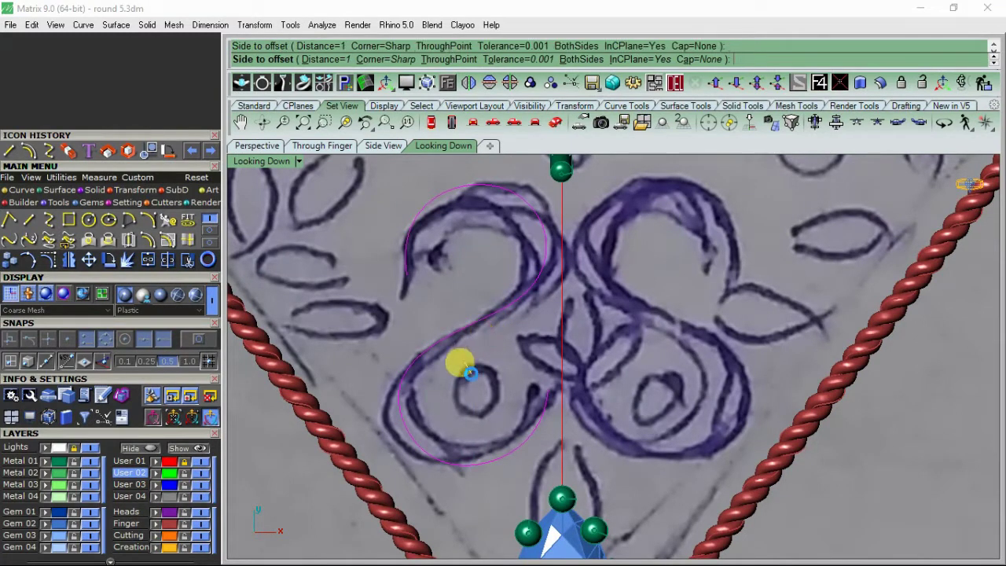
{"action": "left_click", "coordinate": [459, 360]}
{"action": "left_click", "coordinate": [88, 449]}
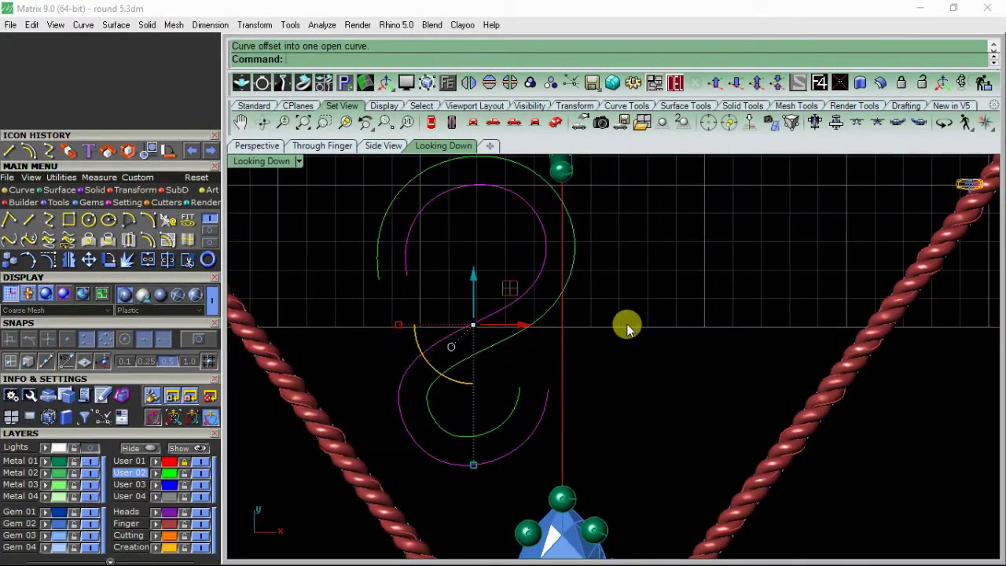
{"action": "left_click", "coordinate": [627, 325]}
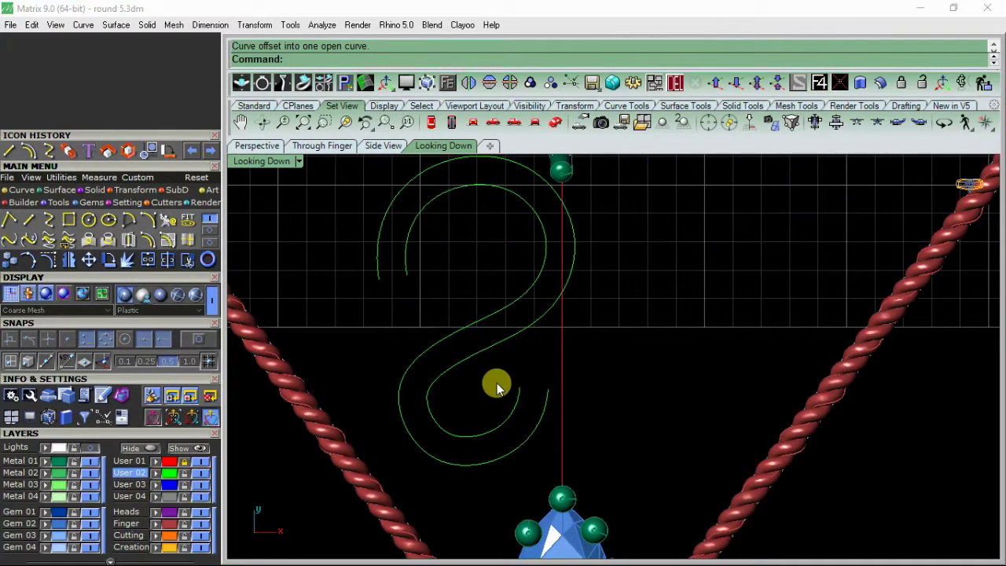
{"action": "scroll", "coordinate": [463, 388], "scroll_direction": "down", "scroll_amount": 2}
{"action": "scroll", "coordinate": [453, 362], "scroll_direction": "up", "scroll_amount": 2}
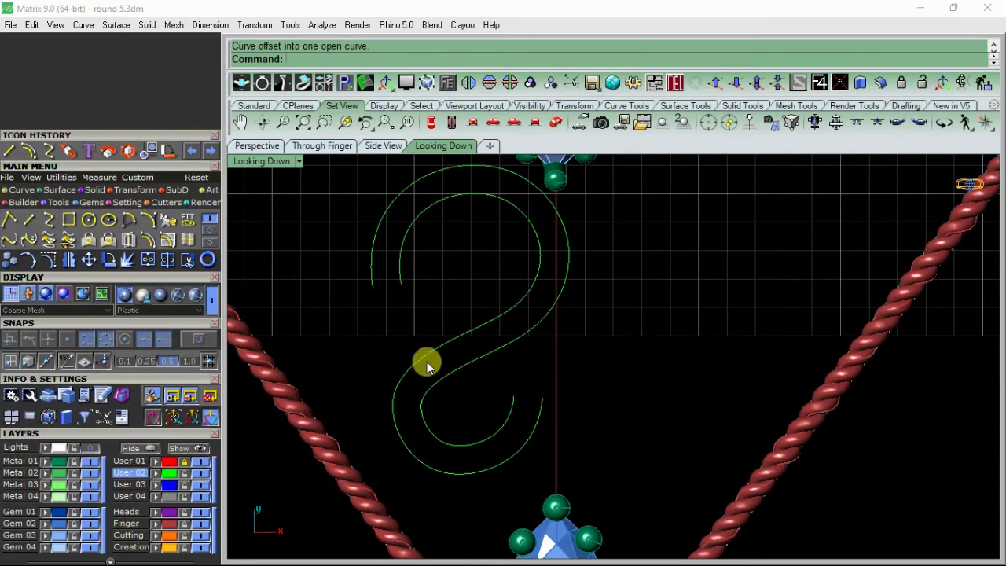
{"action": "key", "text": "ctrl+z"}
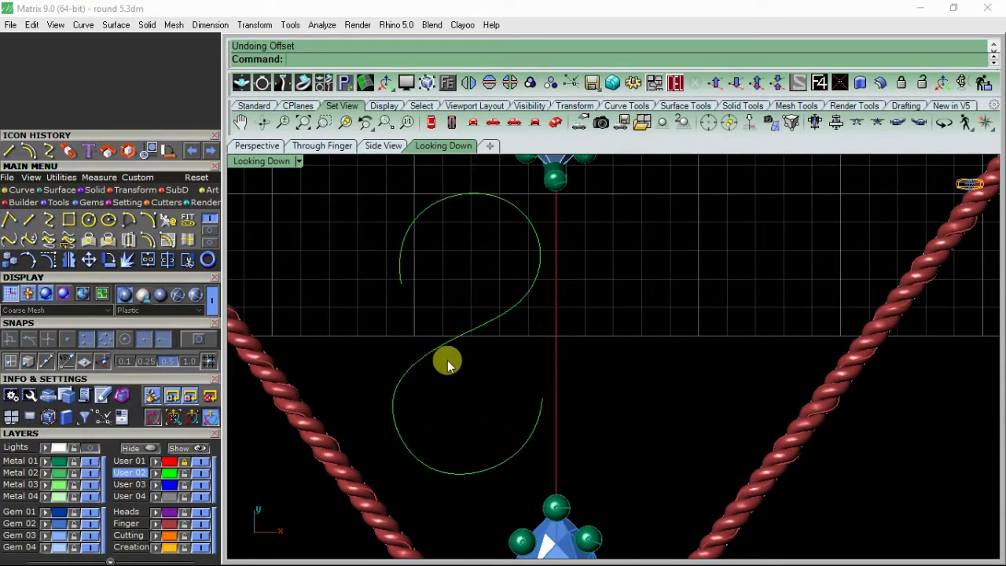
Offset the traced S curve to both sides and delete the original centre curve
{"action": "left_click_drag", "start_coordinate": [447, 359], "coordinate": [400, 337]}
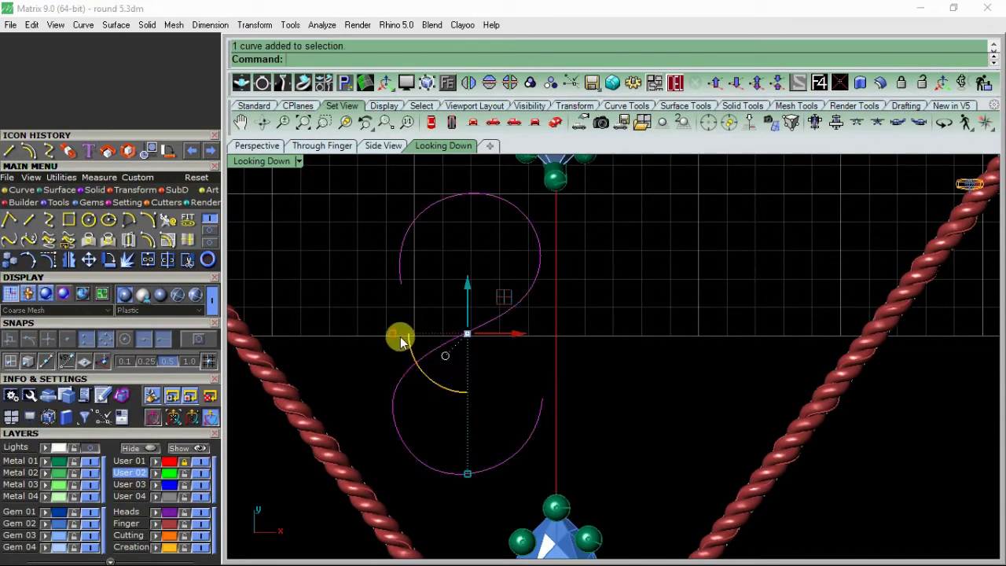
{"action": "left_click", "coordinate": [30, 151]}
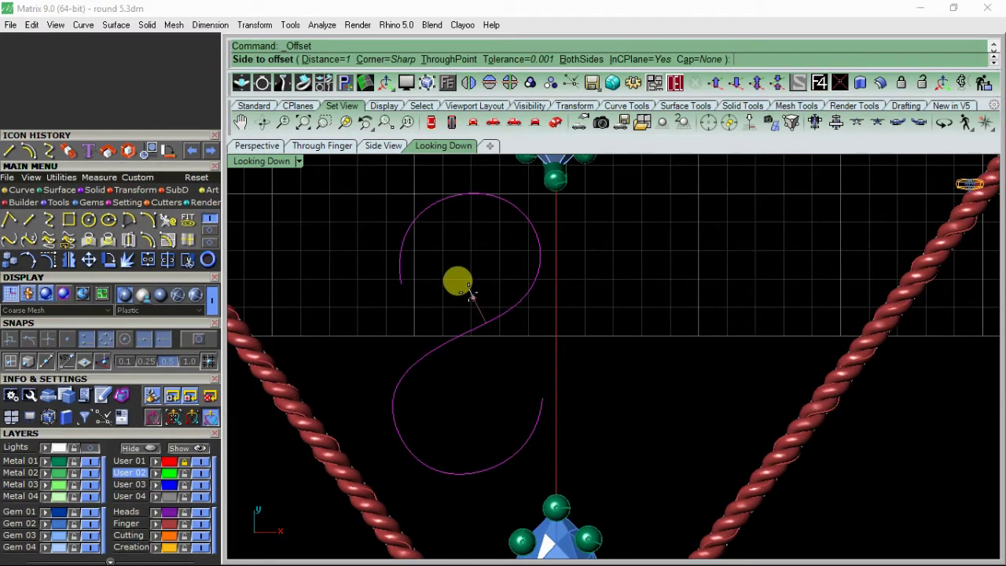
{"action": "left_click", "coordinate": [579, 59]}
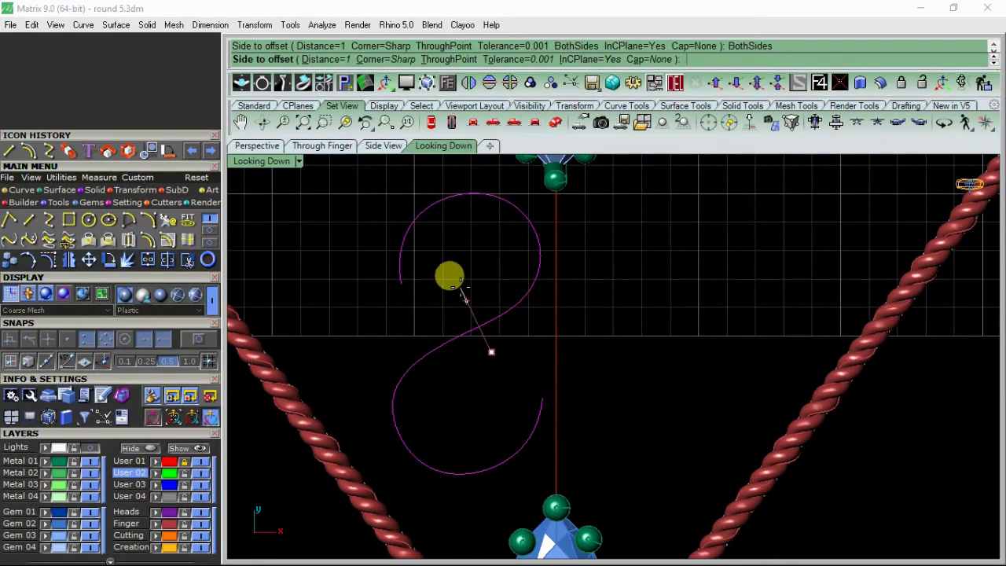
{"action": "left_click", "coordinate": [461, 287]}
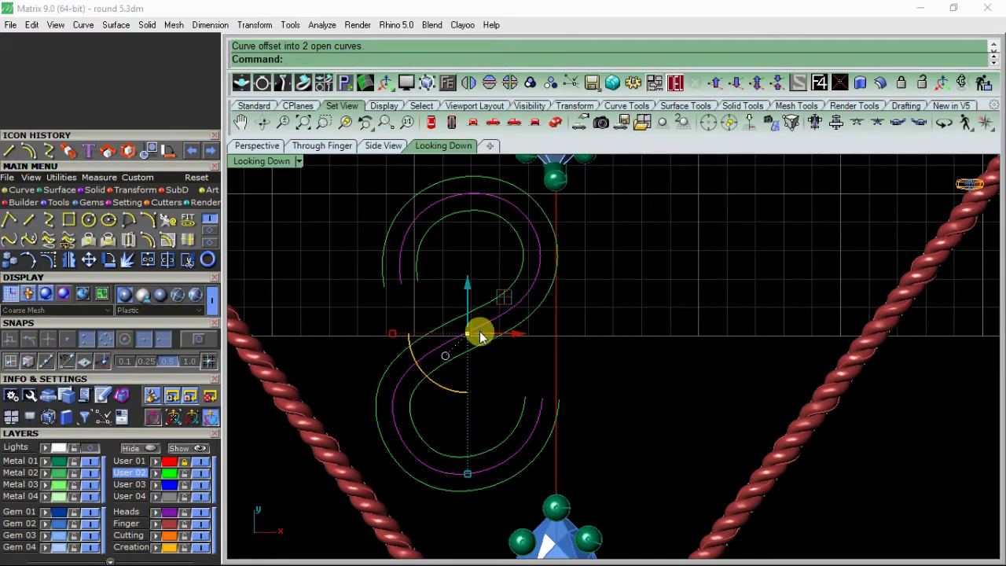
{"action": "left_click", "coordinate": [674, 82]}
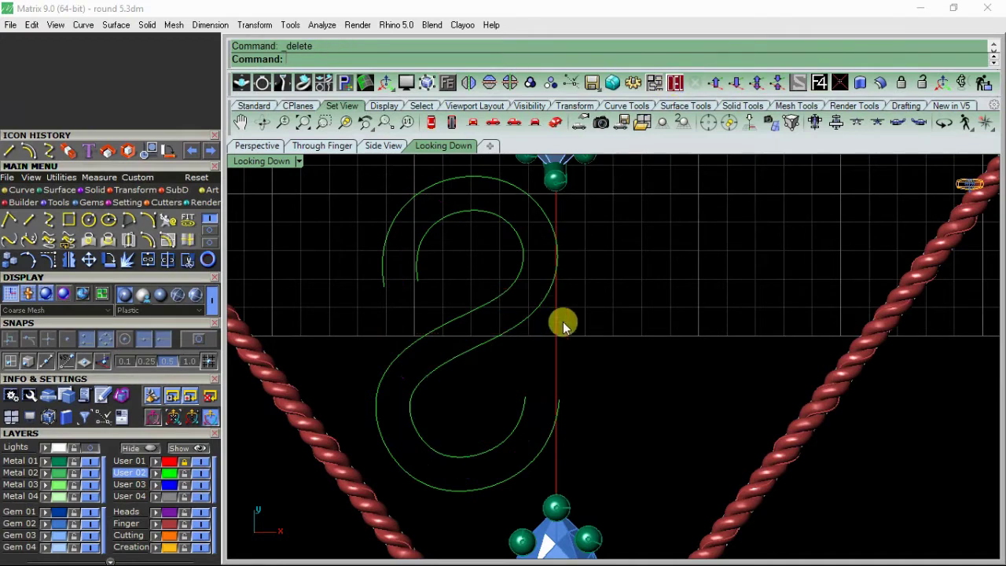
Close both open ends of the S with straight lines between the endpoints of the two offset curves
{"action": "left_click", "coordinate": [18, 155]}
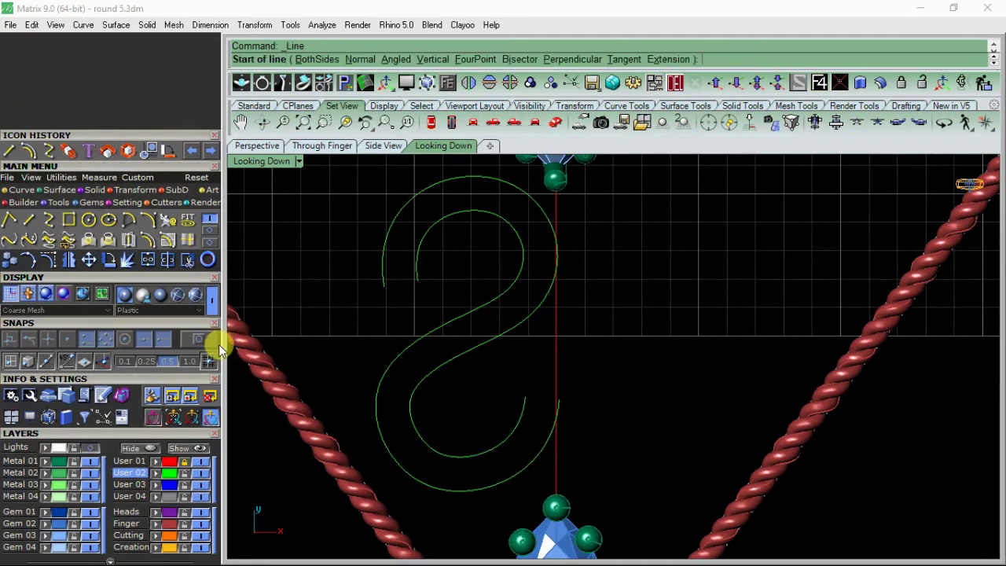
{"action": "left_click", "coordinate": [381, 285]}
{"action": "left_click", "coordinate": [415, 279]}
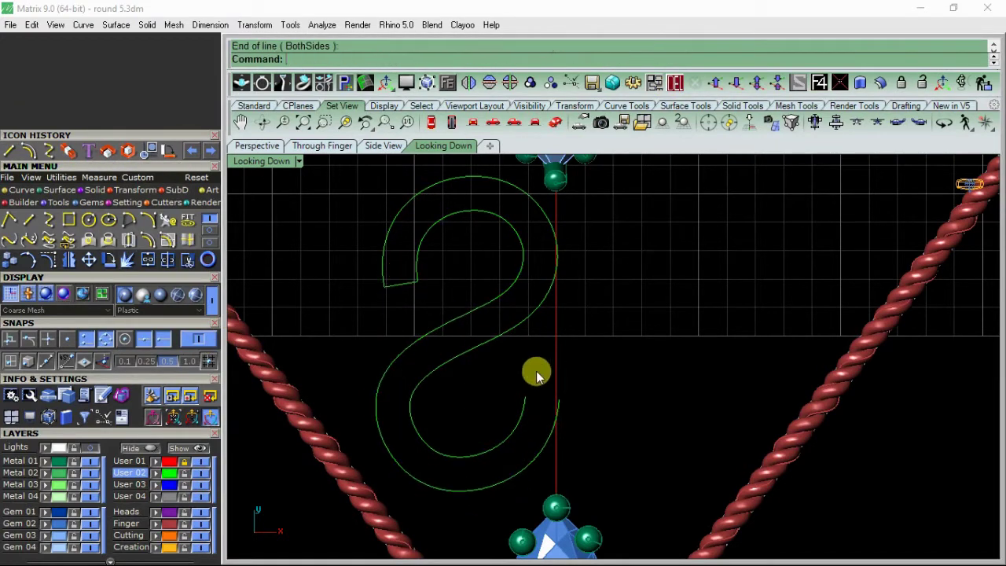
{"action": "right_click", "coordinate": [526, 377]}
{"action": "left_click", "coordinate": [525, 398]}
{"action": "left_click", "coordinate": [558, 401]}
Join the two offset curves and the two end lines into one closed S outline
{"action": "right_click_drag", "start_coordinate": [477, 400], "coordinate": [471, 346]}
{"action": "left_click_drag", "start_coordinate": [547, 364], "coordinate": [465, 318]}
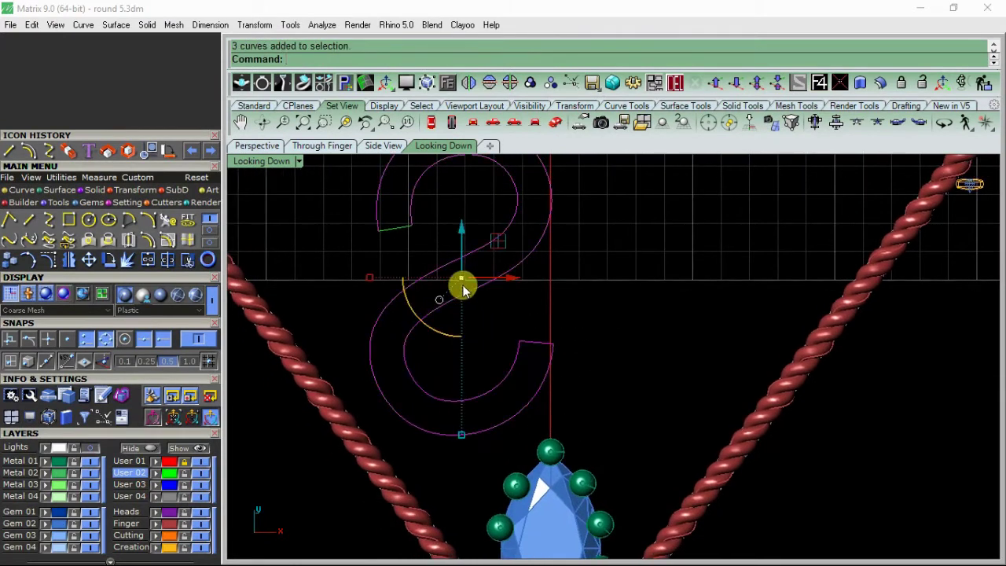
{"action": "right_click_drag", "start_coordinate": [462, 284], "coordinate": [472, 358]}
{"action": "left_click_drag", "start_coordinate": [459, 277], "coordinate": [368, 319]}
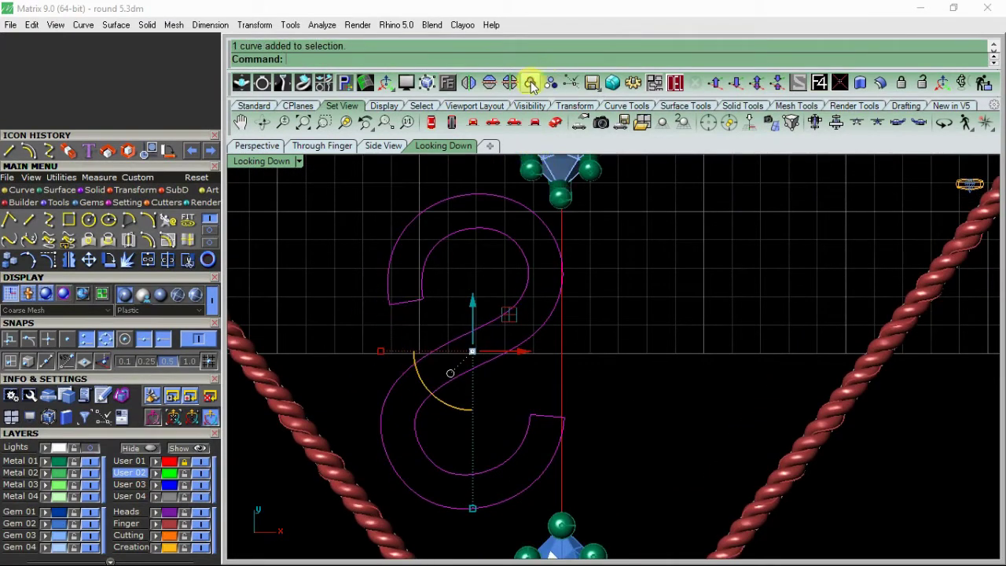
{"action": "left_click", "coordinate": [148, 259]}
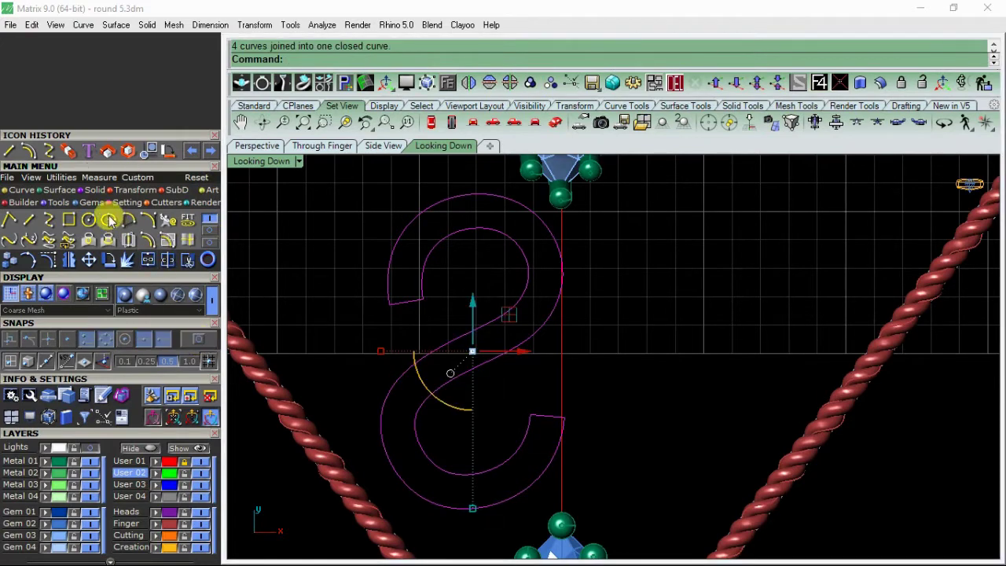
Show the sketch, scale the closed S outline up slightly with Scale2D and nudge it outward beside the centre line
{"action": "left_click", "coordinate": [72, 450]}
{"action": "scroll", "coordinate": [482, 301], "scroll_direction": "down", "scroll_amount": 2}
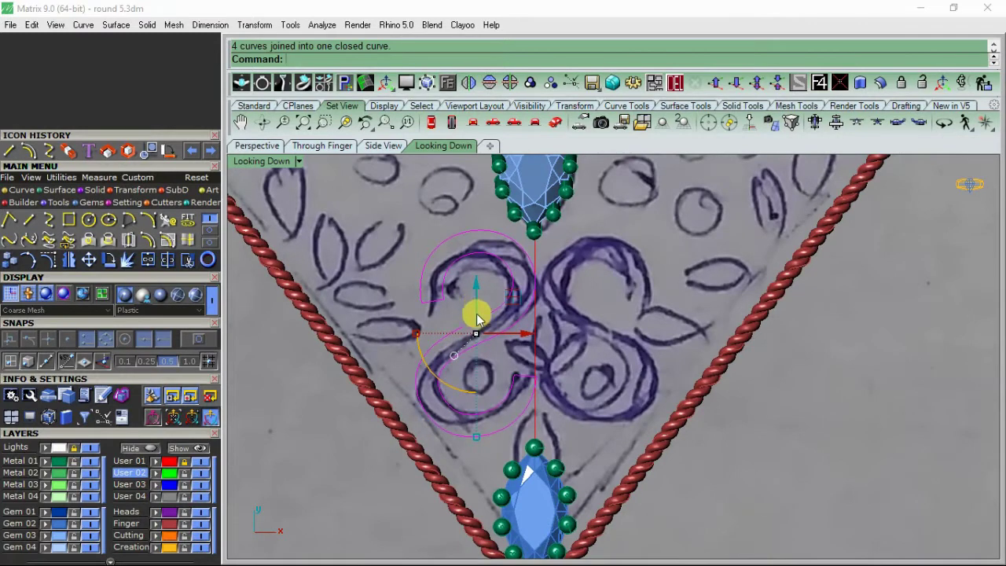
{"action": "left_click", "coordinate": [108, 150]}
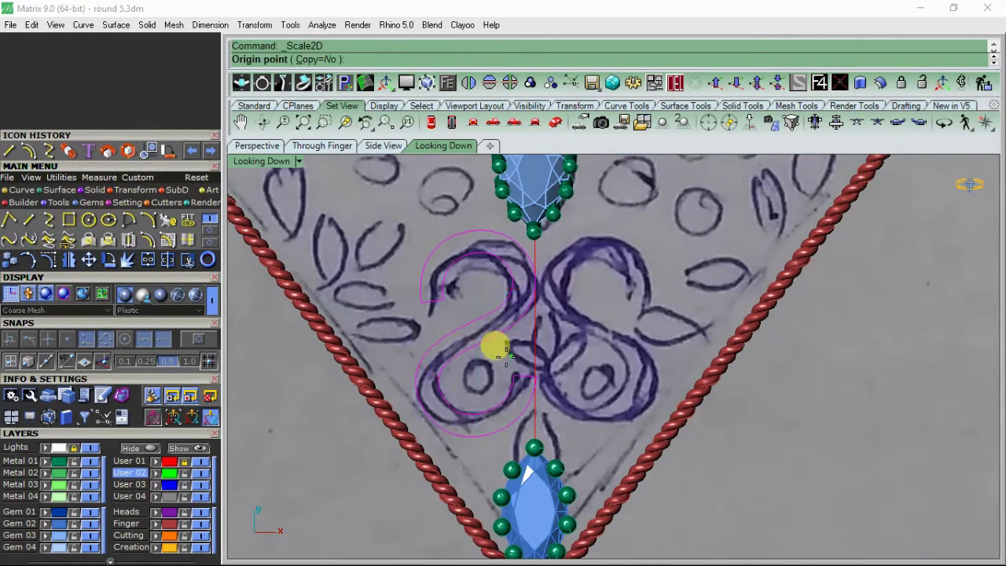
{"action": "left_click", "coordinate": [489, 353]}
{"action": "left_click", "coordinate": [694, 332]}
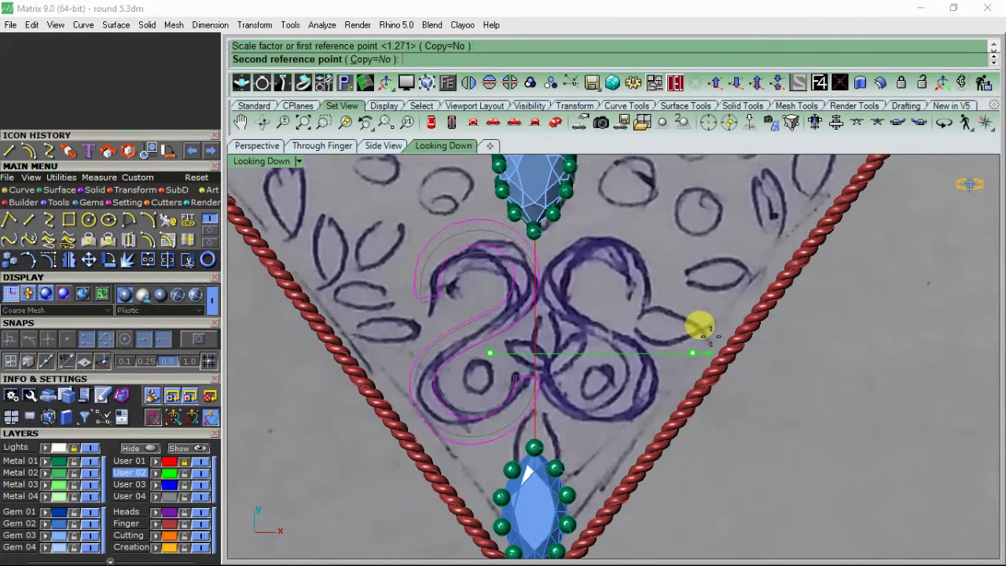
{"action": "left_click", "coordinate": [703, 334]}
{"action": "left_click", "coordinate": [520, 334]}
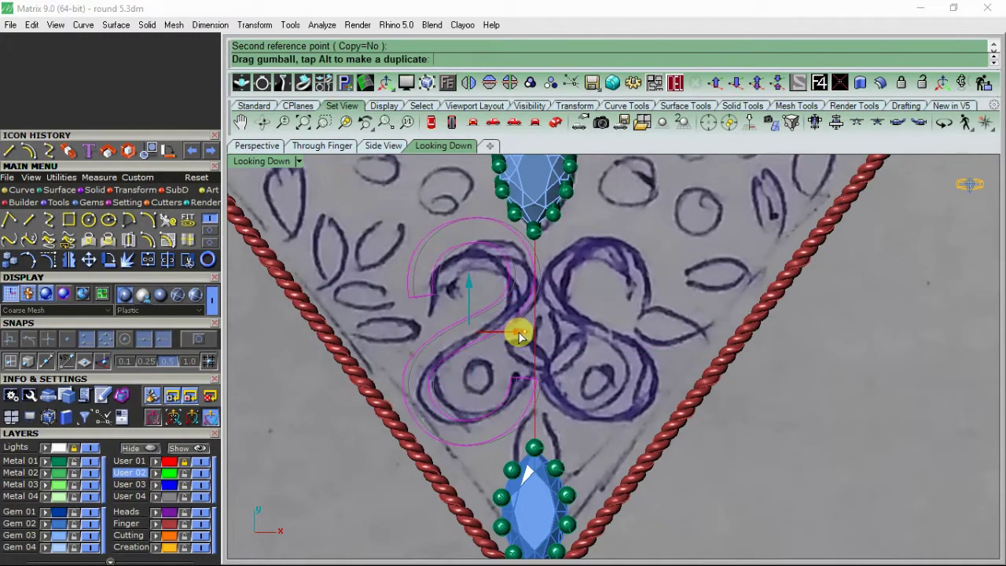
{"action": "left_click_drag", "start_coordinate": [518, 334], "coordinate": [517, 334]}
Hide the sketch and try to rotate the S outline about a point near its lower end
{"action": "left_click", "coordinate": [109, 260]}
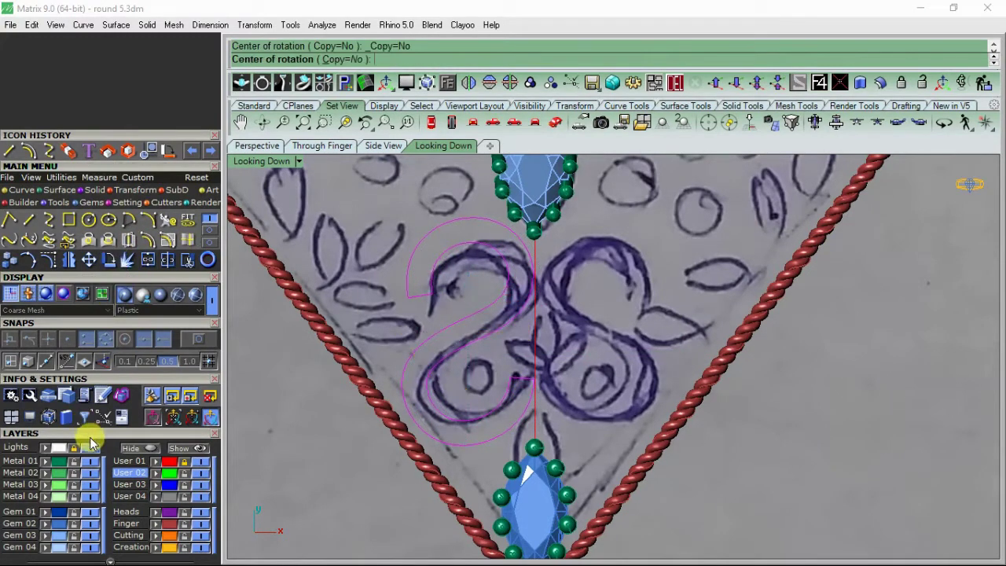
{"action": "left_click", "coordinate": [89, 448]}
{"action": "left_click", "coordinate": [511, 389]}
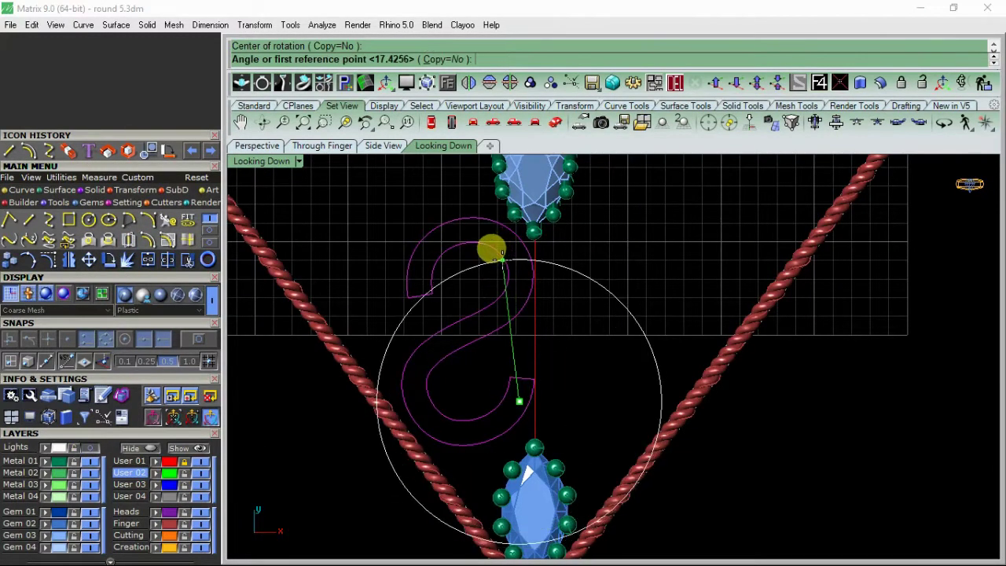
{"action": "left_click", "coordinate": [527, 284]}
Draw a solid ellipsoid centred on the S outline and enclosing it, setting its height in the side view
{"action": "left_click", "coordinate": [95, 191]}
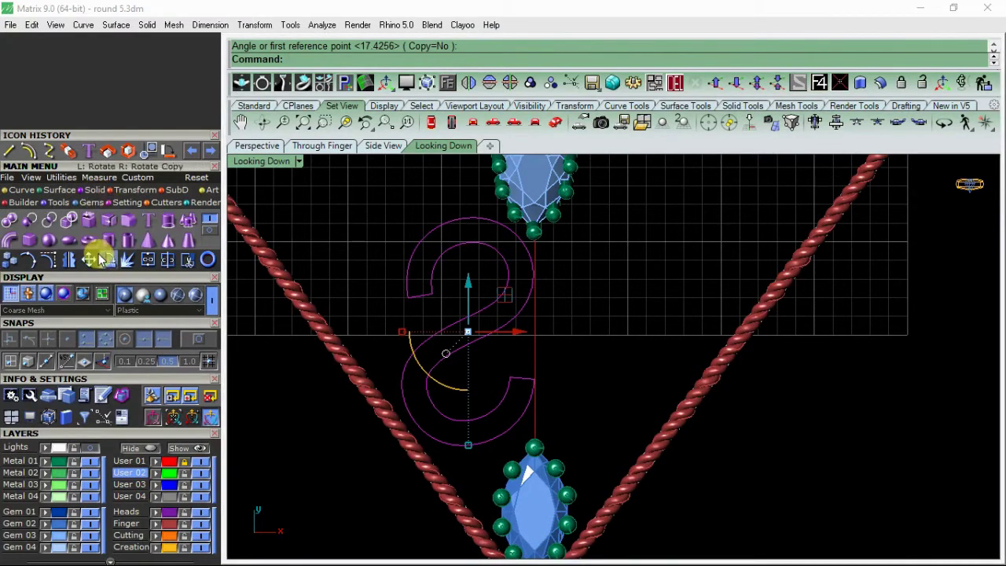
{"action": "left_click", "coordinate": [68, 230]}
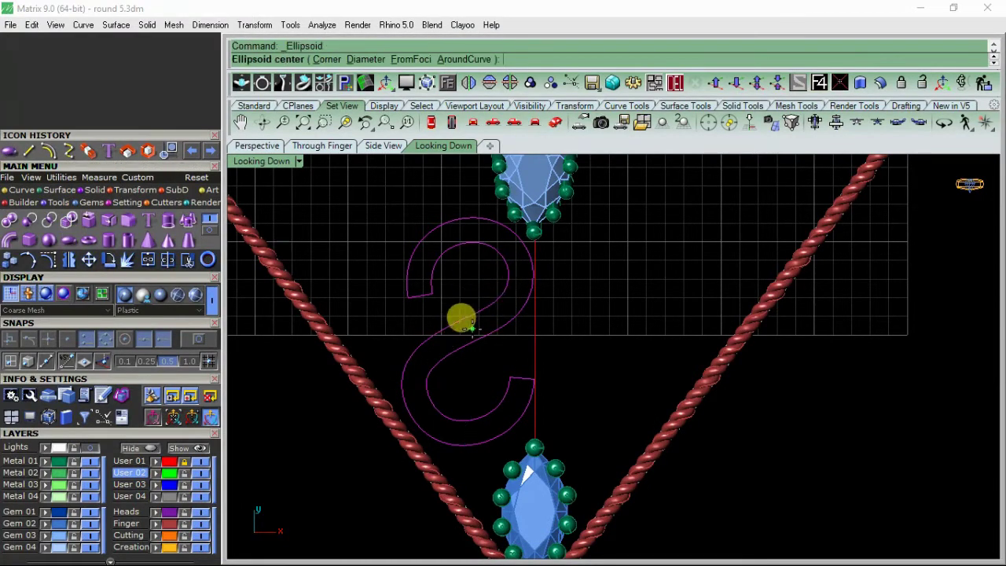
{"action": "left_click", "coordinate": [469, 328]}
{"action": "scroll", "coordinate": [470, 329], "scroll_direction": "down", "scroll_amount": 2}
{"action": "left_click", "coordinate": [407, 214]}
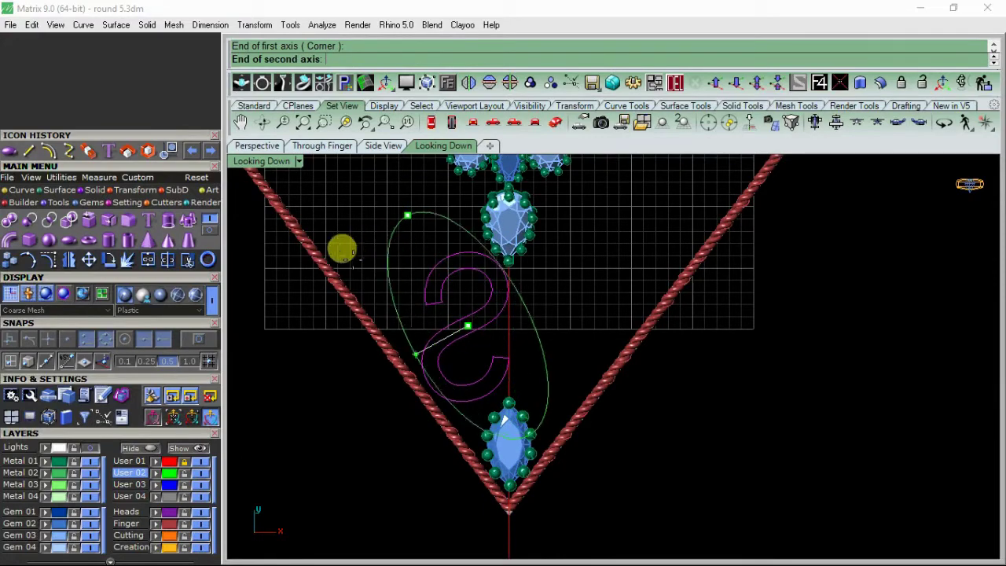
{"action": "left_click", "coordinate": [304, 262]}
{"action": "left_click", "coordinate": [372, 147]}
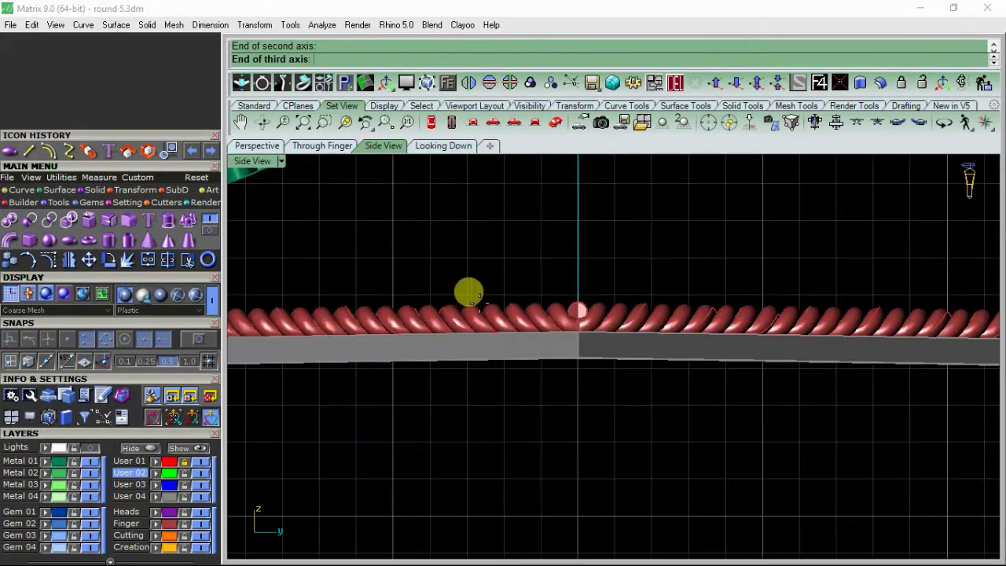
{"action": "scroll", "coordinate": [541, 271], "scroll_direction": "down", "scroll_amount": 3}
{"action": "scroll", "coordinate": [391, 249], "scroll_direction": "up", "scroll_amount": 3}
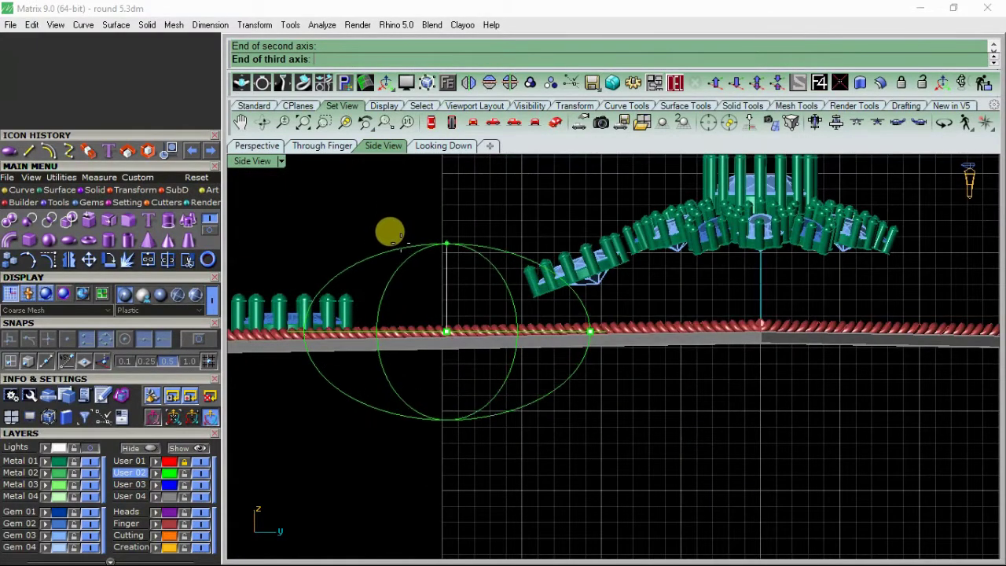
{"action": "left_click", "coordinate": [403, 239]}
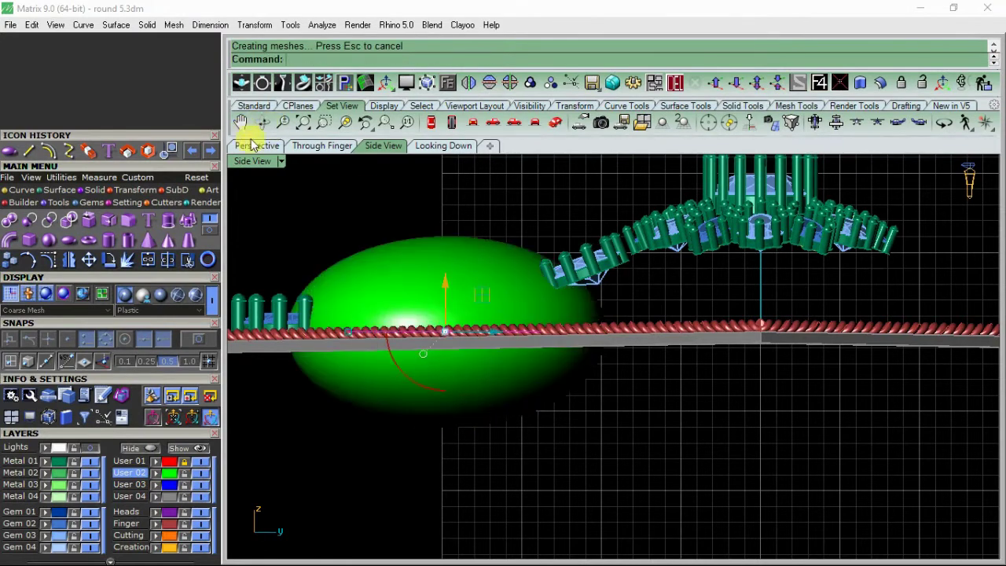
Project the closed S outline onto the ellipsoid in the perspective view
{"action": "left_click", "coordinate": [256, 145]}
{"action": "left_click", "coordinate": [21, 191]}
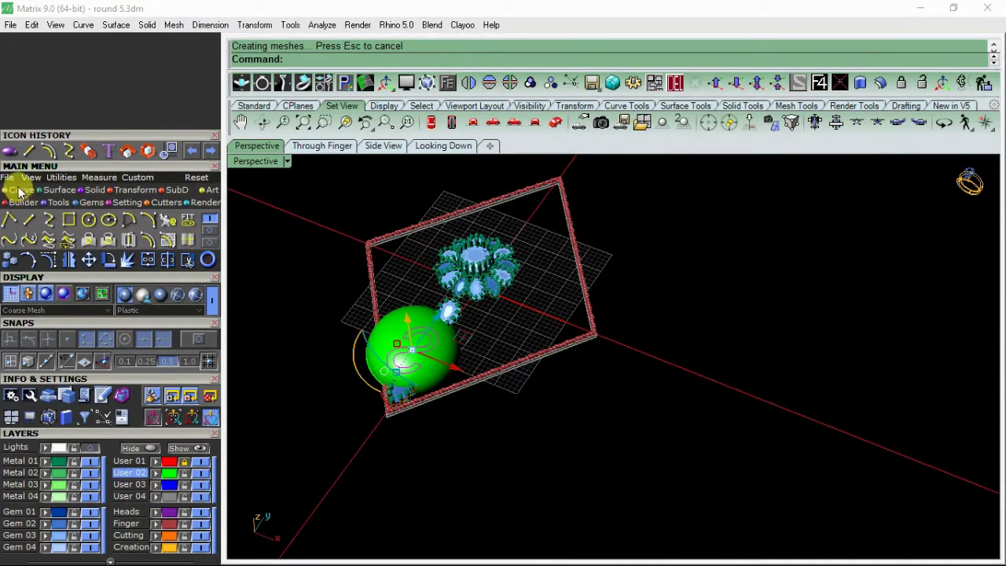
{"action": "left_click", "coordinate": [111, 245]}
{"action": "right_click_drag", "start_coordinate": [307, 307], "coordinate": [390, 275]}
{"action": "scroll", "coordinate": [390, 276], "scroll_direction": "up", "scroll_amount": 5}
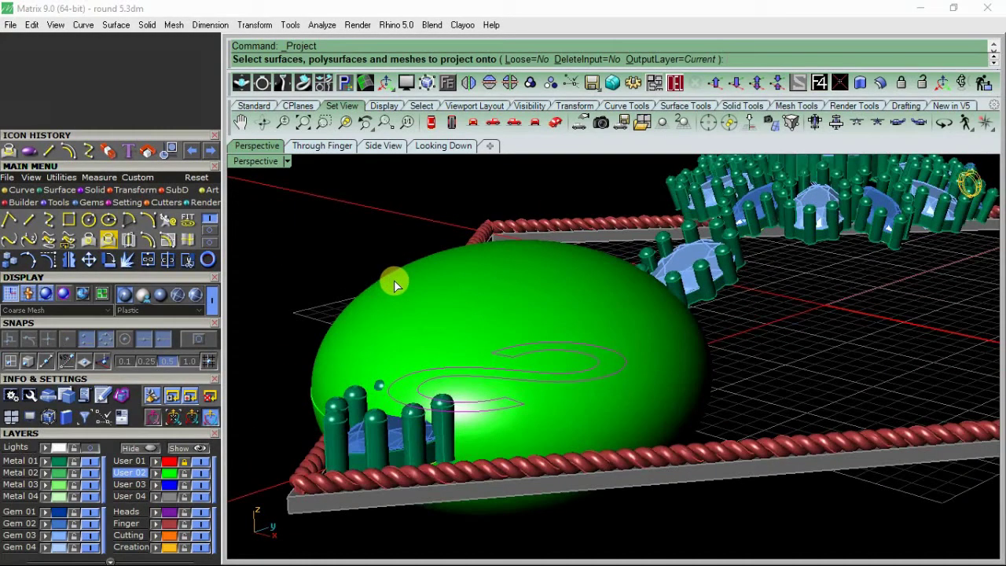
{"action": "left_click", "coordinate": [579, 288]}
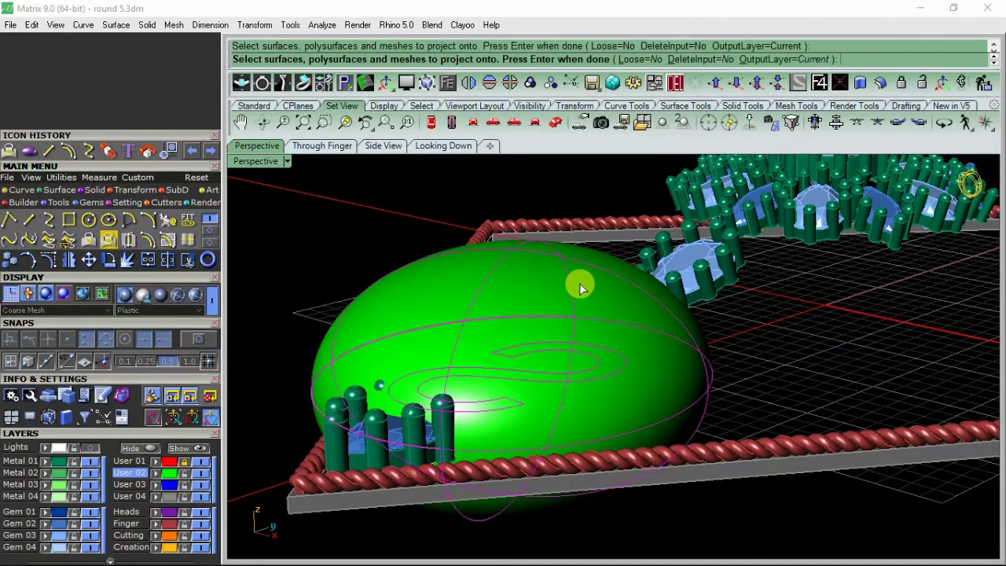
{"action": "right_click", "coordinate": [577, 290]}
Trim the ellipsoid with the projected outlines and remove the lower S strip, keeping only the upper curved S surface
{"action": "left_click", "coordinate": [187, 259]}
{"action": "left_click", "coordinate": [644, 359]}
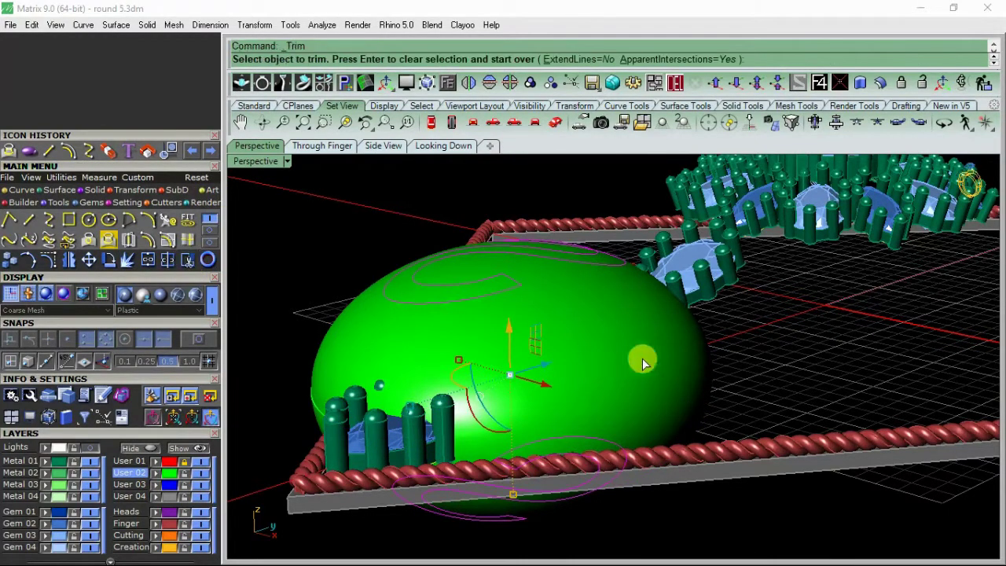
{"action": "right_click_drag", "start_coordinate": [633, 359], "coordinate": [534, 388]}
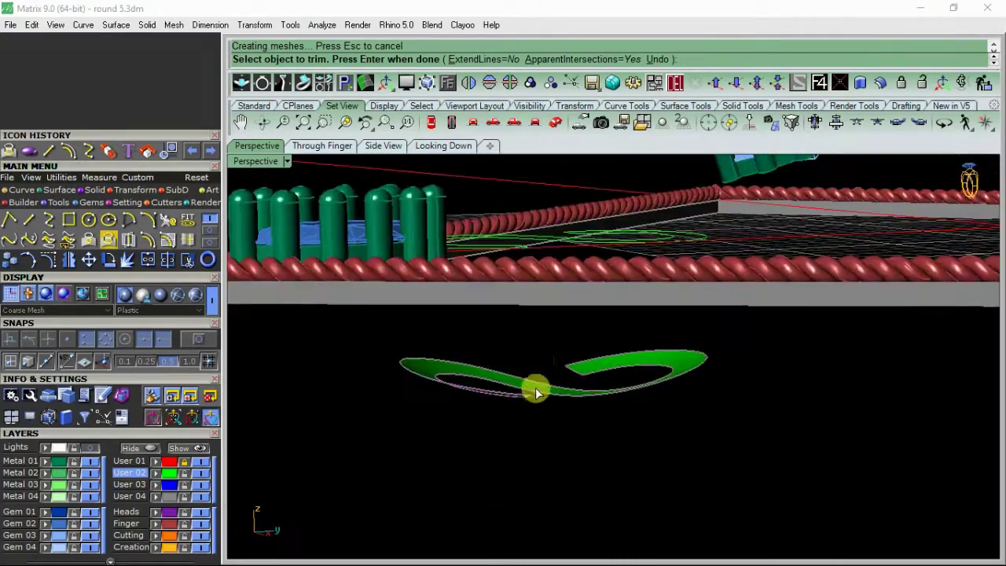
{"action": "left_click_drag", "start_coordinate": [539, 348], "coordinate": [474, 442]}
{"action": "right_click_drag", "start_coordinate": [538, 391], "coordinate": [571, 387]}
{"action": "right_click", "coordinate": [582, 386]}
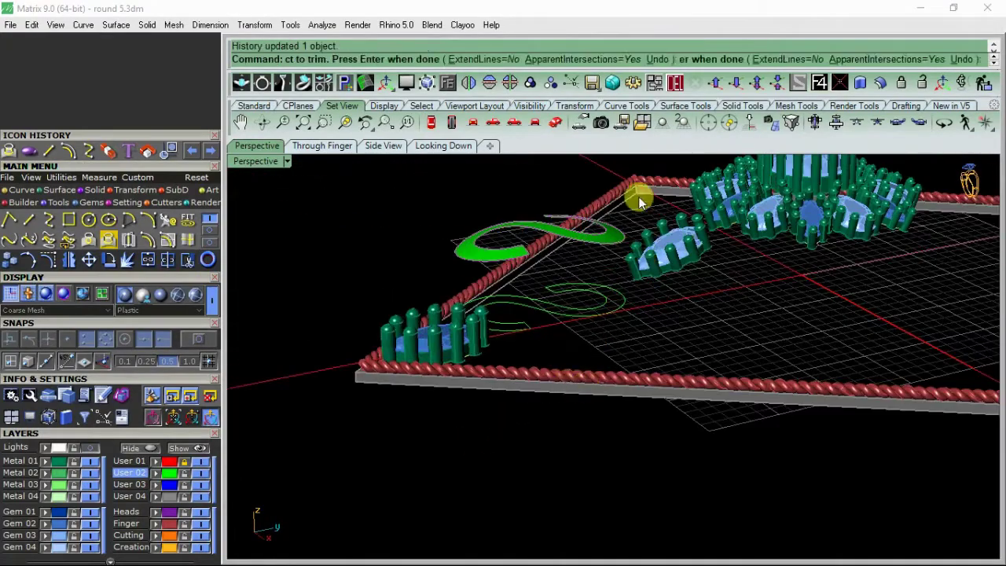
Try shifting the domed S surface and hiding the flat S outline below it, and undo both changes
{"action": "left_click", "coordinate": [676, 85]}
{"action": "scroll", "coordinate": [575, 223], "scroll_direction": "up", "scroll_amount": 6}
{"action": "left_click", "coordinate": [623, 277]}
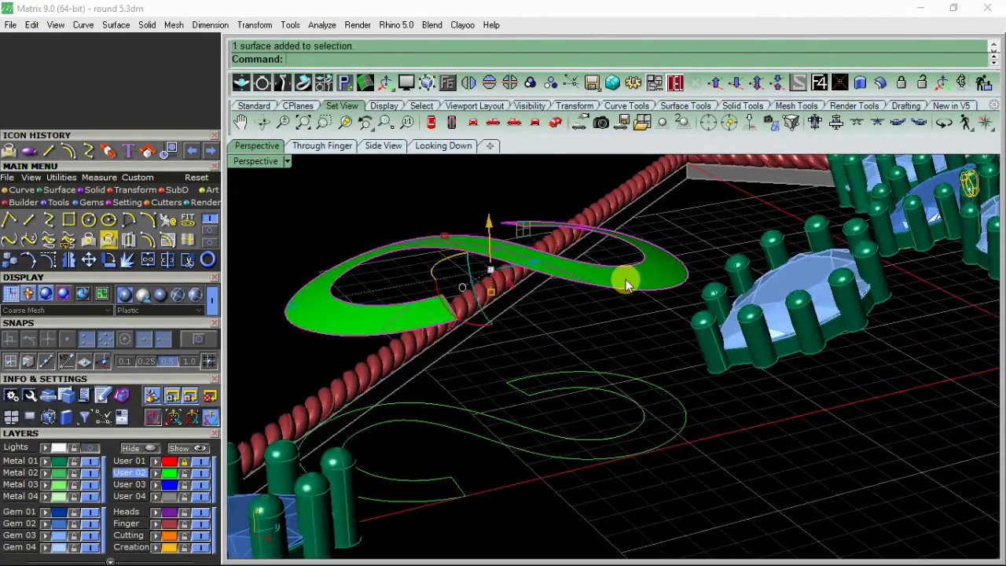
{"action": "right_click_drag", "start_coordinate": [565, 322], "coordinate": [503, 272]}
{"action": "left_click_drag", "start_coordinate": [495, 287], "coordinate": [508, 312]}
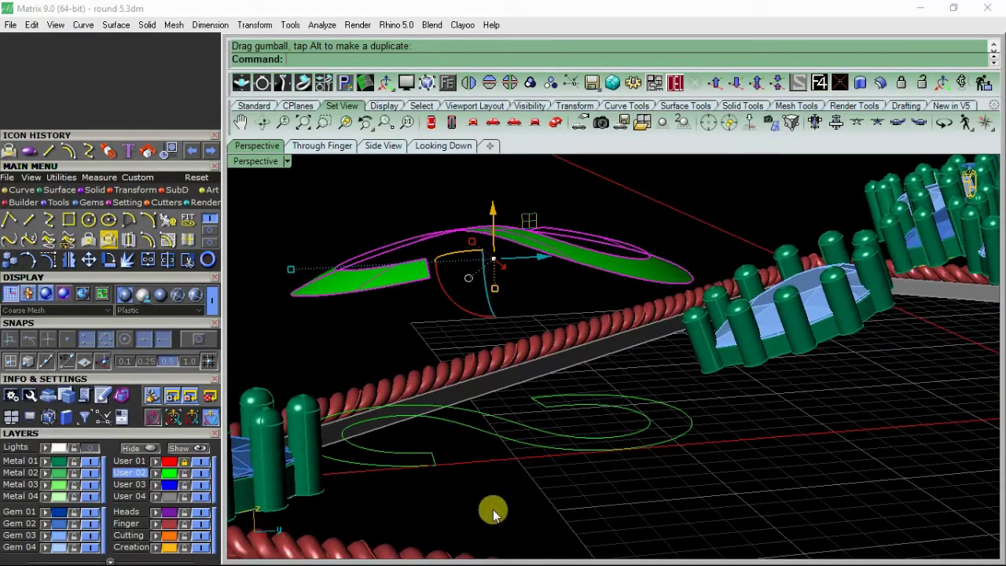
{"action": "key", "text": "Escape"}
{"action": "left_click_drag", "start_coordinate": [652, 498], "coordinate": [597, 445]}
{"action": "left_click", "coordinate": [131, 451]}
{"action": "scroll", "coordinate": [589, 276], "scroll_direction": "down", "scroll_amount": 5}
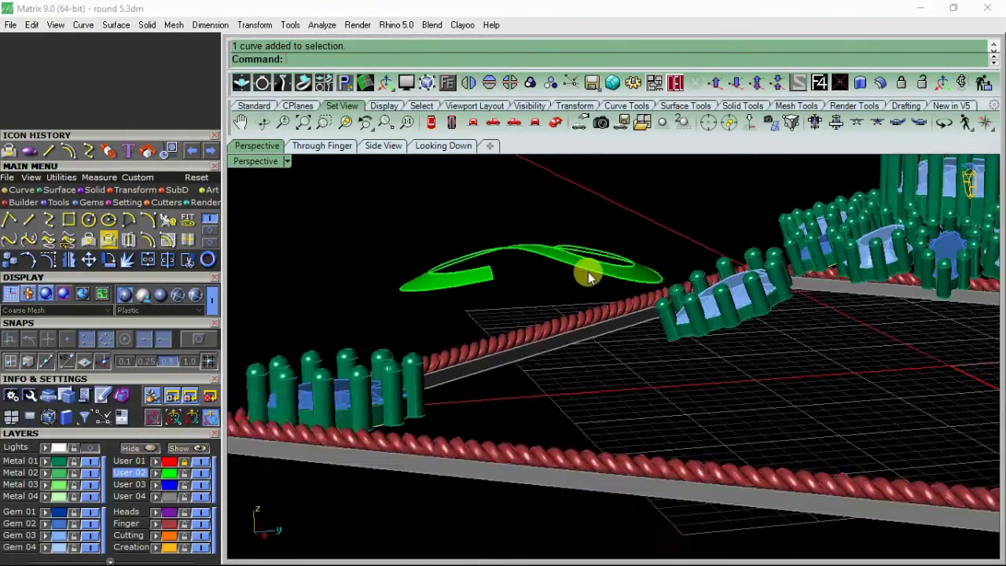
{"action": "right_click_drag", "start_coordinate": [588, 276], "coordinate": [471, 306]}
{"action": "scroll", "coordinate": [516, 263], "scroll_direction": "up", "scroll_amount": 3}
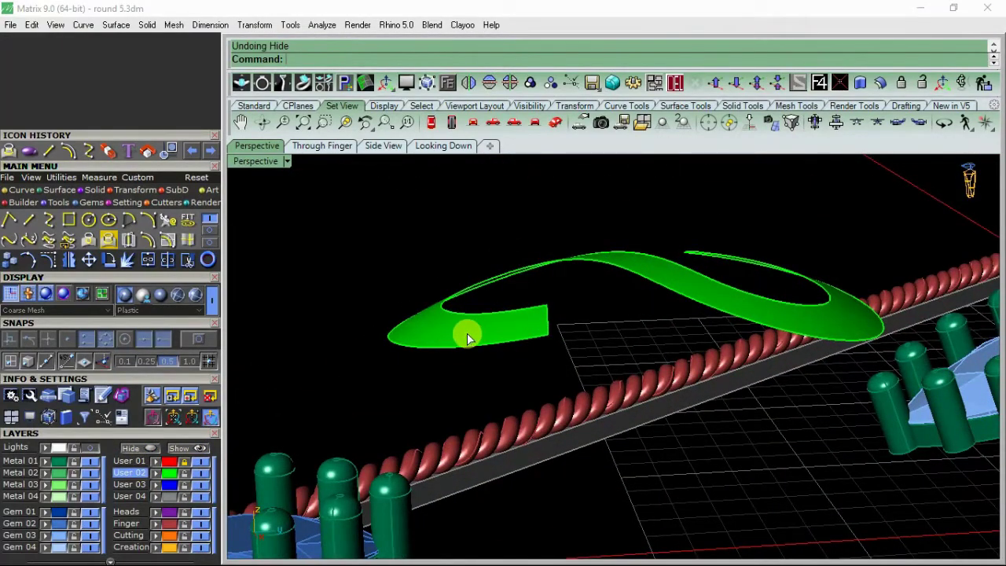
{"action": "key", "text": "ctrl+z"}
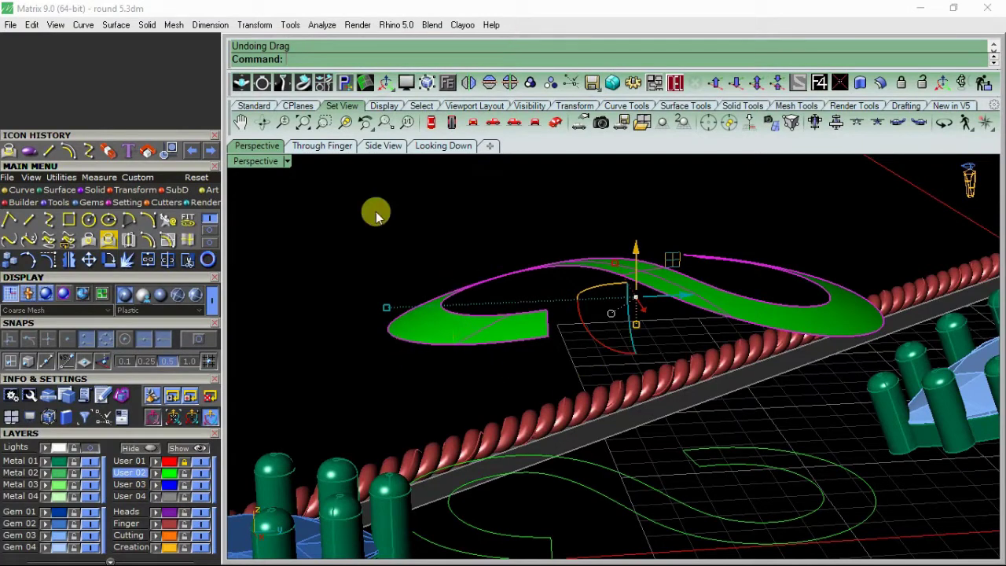
Try deleting the projected outline along the S surface's edge, and undo the deletion
{"action": "left_click", "coordinate": [376, 216]}
{"action": "left_click", "coordinate": [461, 344]}
{"action": "key", "text": "Delete"}
{"action": "key", "text": "ctrl+z"}
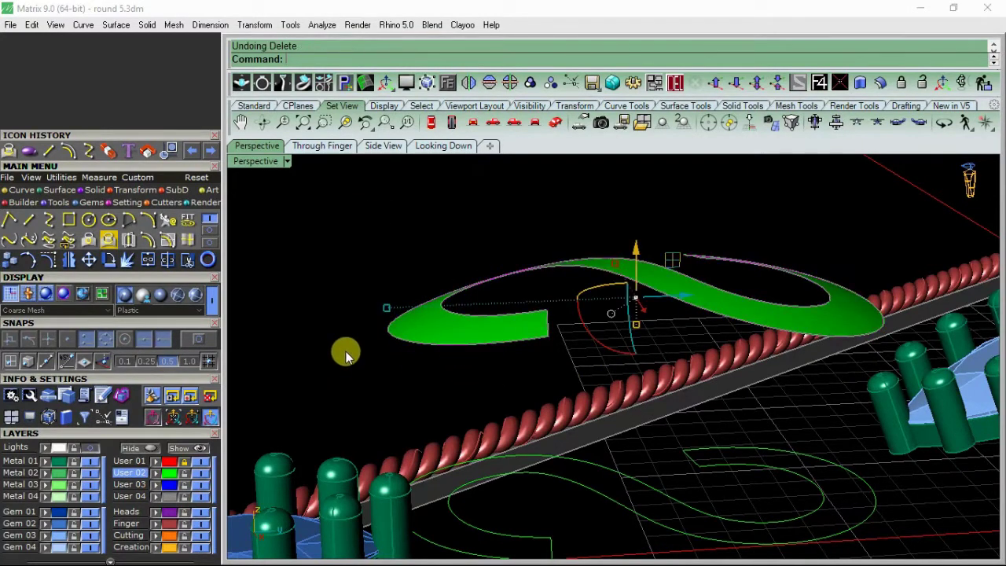
Hide the flat S outline lying below the domed S surface
{"action": "left_click", "coordinate": [346, 355]}
{"action": "scroll", "coordinate": [418, 326], "scroll_direction": "down", "scroll_amount": 4}
{"action": "left_click", "coordinate": [612, 438]}
{"action": "left_click", "coordinate": [130, 449]}
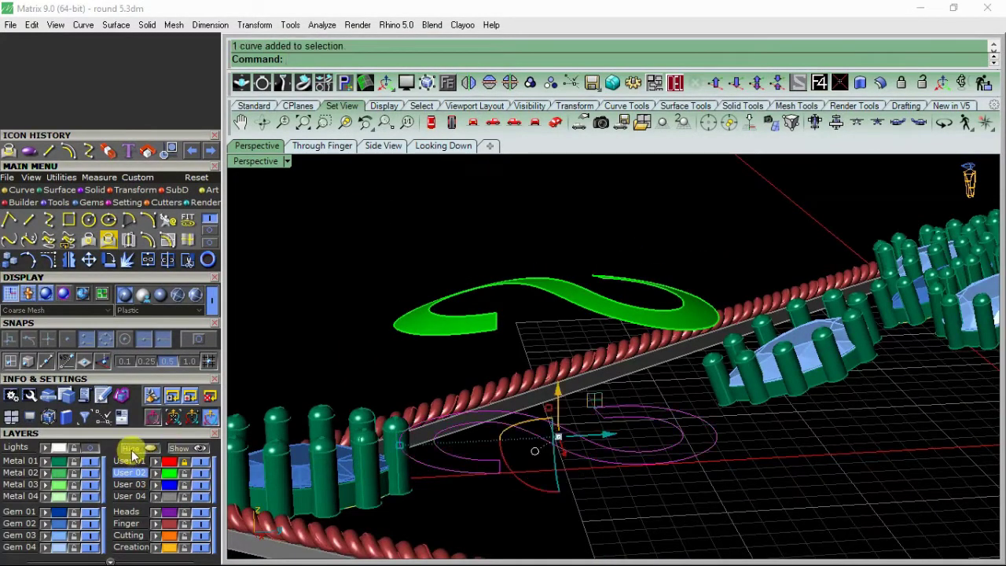
{"action": "scroll", "coordinate": [565, 275], "scroll_direction": "up", "scroll_amount": 3}
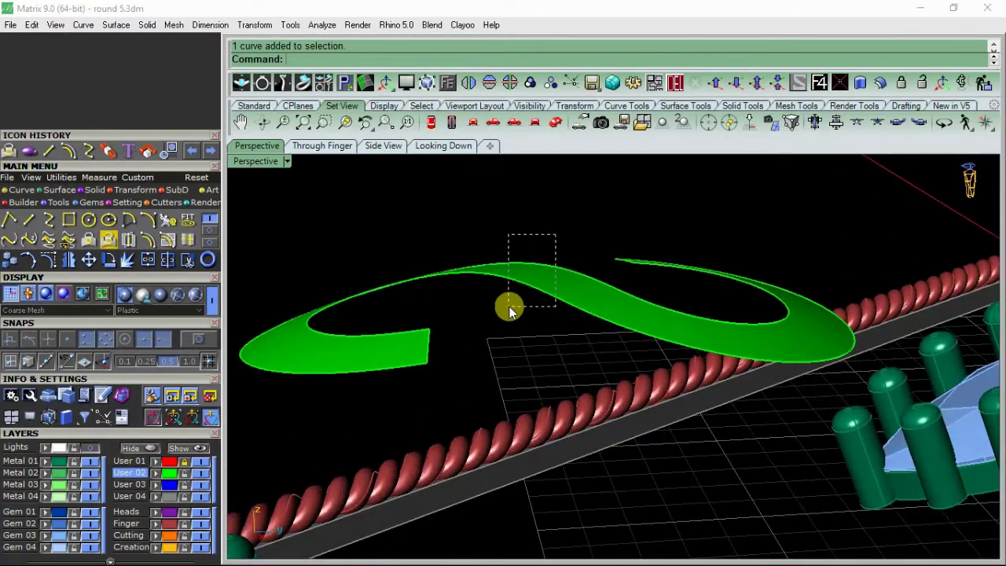
Select the domed S surface together with its projected outline and shift them slightly with the gumball
{"action": "left_click_drag", "start_coordinate": [509, 311], "coordinate": [511, 312]}
{"action": "left_click_drag", "start_coordinate": [547, 351], "coordinate": [550, 349]}
{"action": "left_click", "coordinate": [408, 308]}
{"action": "right_click_drag", "start_coordinate": [408, 308], "coordinate": [459, 326], "text": "shift"}
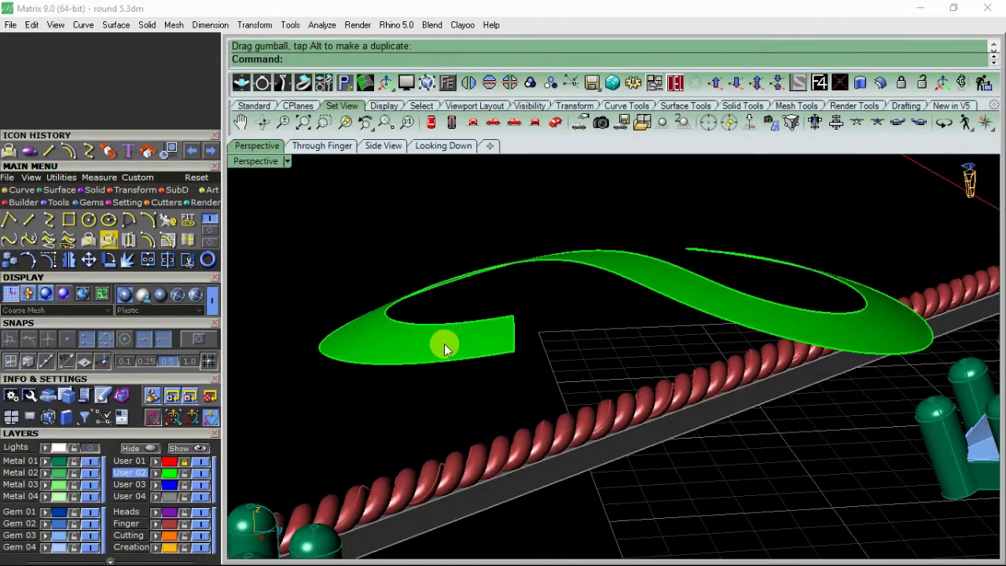
Try offsetting the whole S surface downward by 0.45 mm into a solid, and undo it
{"action": "left_click", "coordinate": [444, 346]}
{"action": "left_click", "coordinate": [879, 84]}
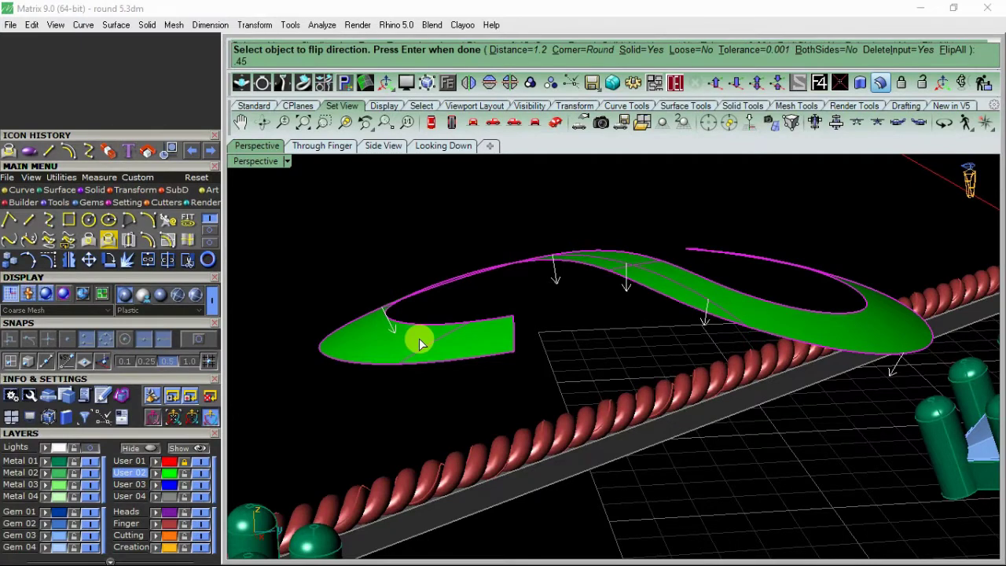
{"action": "key", "text": "Return"}
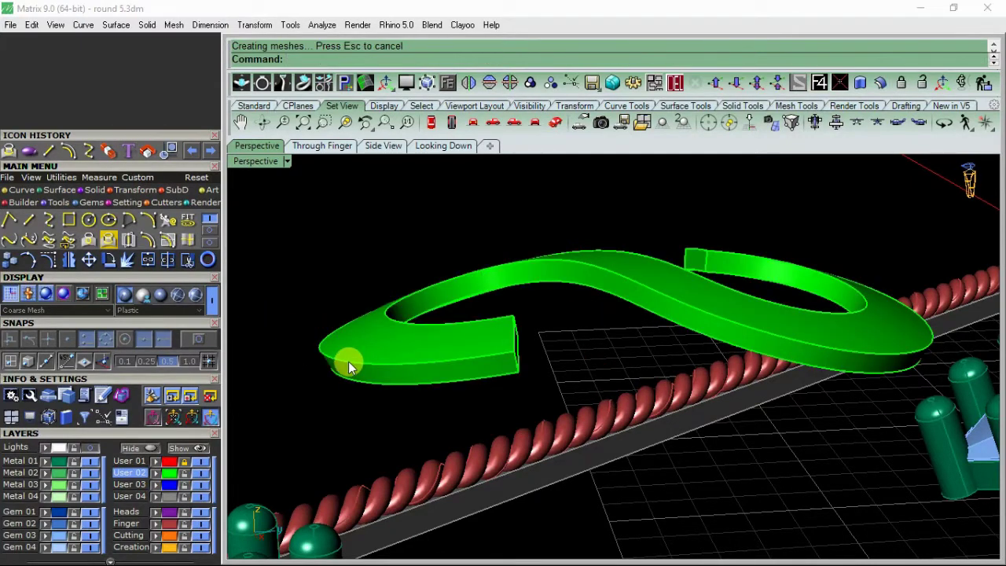
{"action": "key", "text": "ctrl+z"}
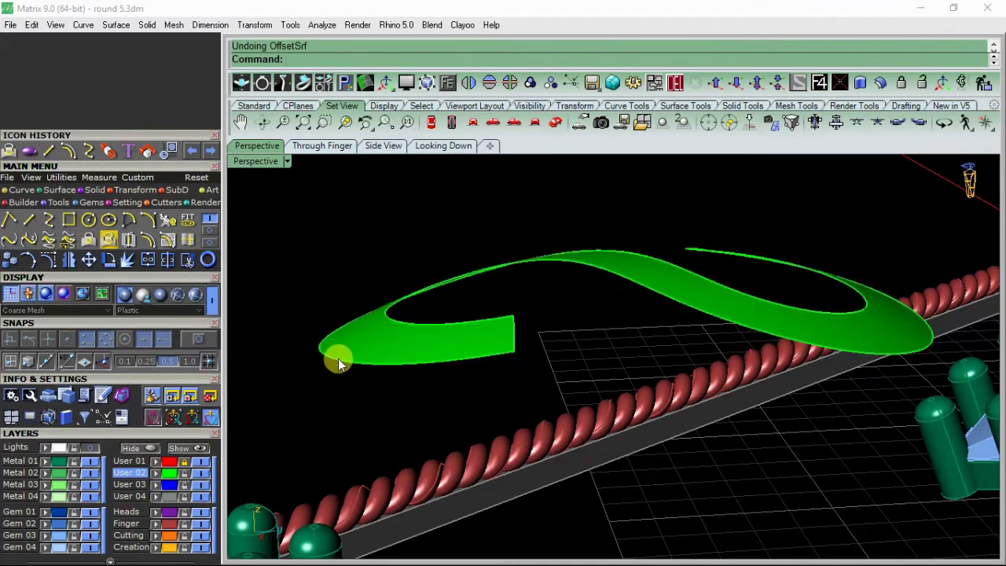
Try offsetting the projected S outline by 0.3 mm on the S surface, and undo it
{"action": "left_click", "coordinate": [339, 363]}
{"action": "left_click", "coordinate": [379, 399]}
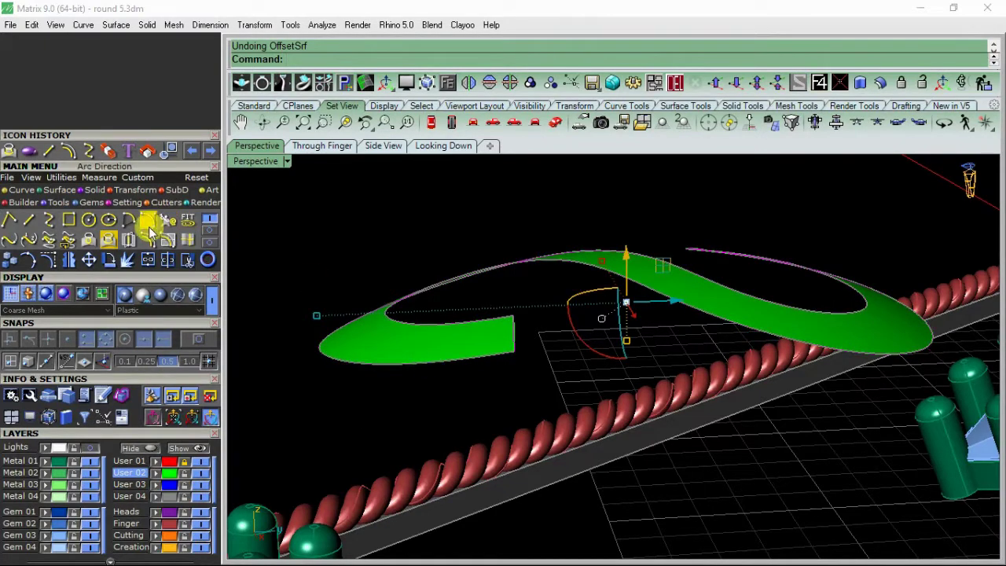
{"action": "left_click", "coordinate": [170, 243]}
{"action": "right_click_drag", "start_coordinate": [317, 302], "coordinate": [343, 387]}
{"action": "left_click", "coordinate": [345, 379]}
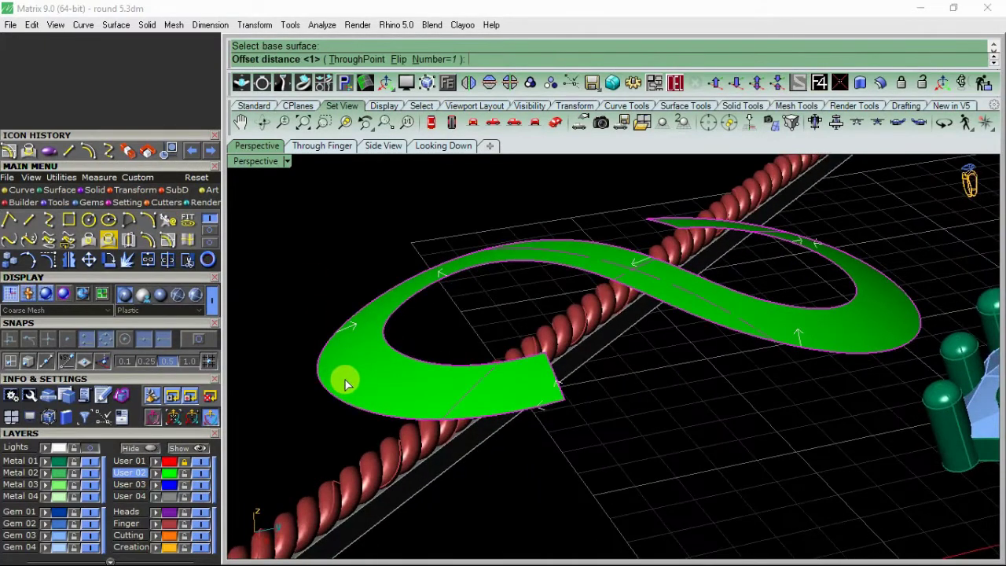
{"action": "type", "text": ".3"}
{"action": "key", "text": "Return"}
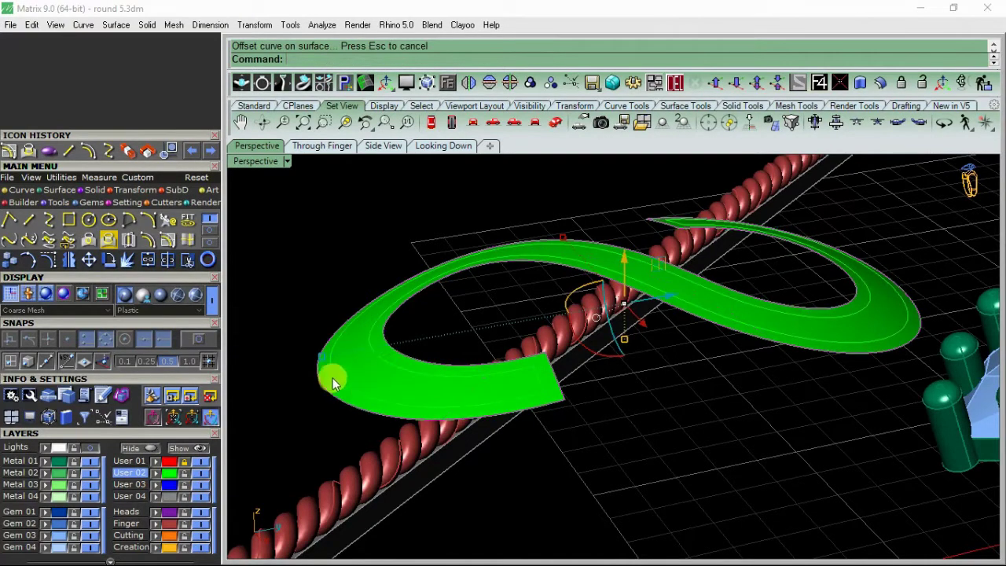
{"action": "key", "text": "ctrl+z"}
Repeat the 0.3 mm inward offset of the projected outline on the S surface
{"action": "right_click", "coordinate": [333, 378]}
{"action": "left_click", "coordinate": [352, 374]}
{"action": "right_click", "coordinate": [352, 378]}
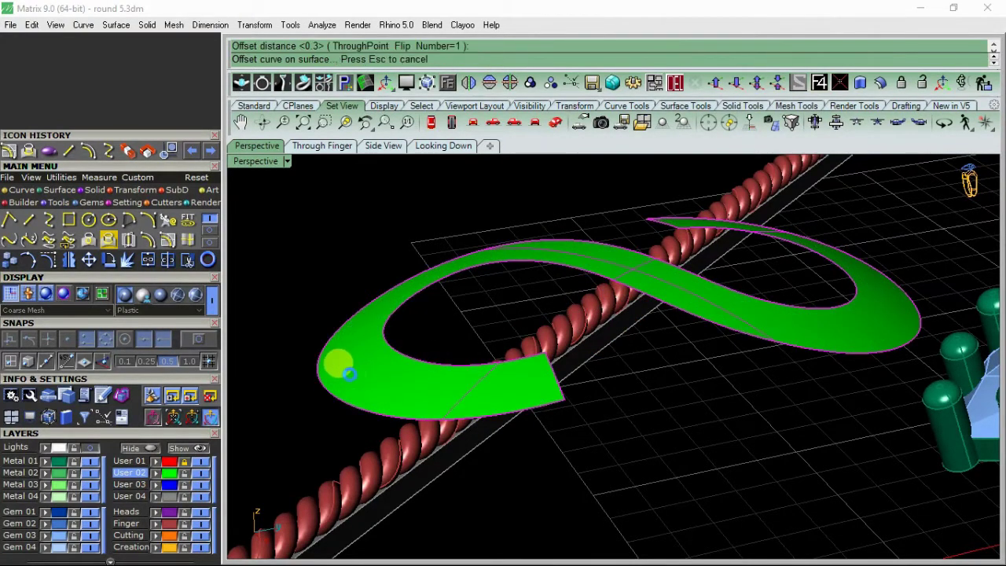
{"action": "left_click", "coordinate": [279, 297]}
{"action": "scroll", "coordinate": [459, 352], "scroll_direction": "down", "scroll_amount": 7}
{"action": "right_click_drag", "start_coordinate": [459, 352], "coordinate": [620, 415]}
{"action": "scroll", "coordinate": [621, 414], "scroll_direction": "up", "scroll_amount": 4}
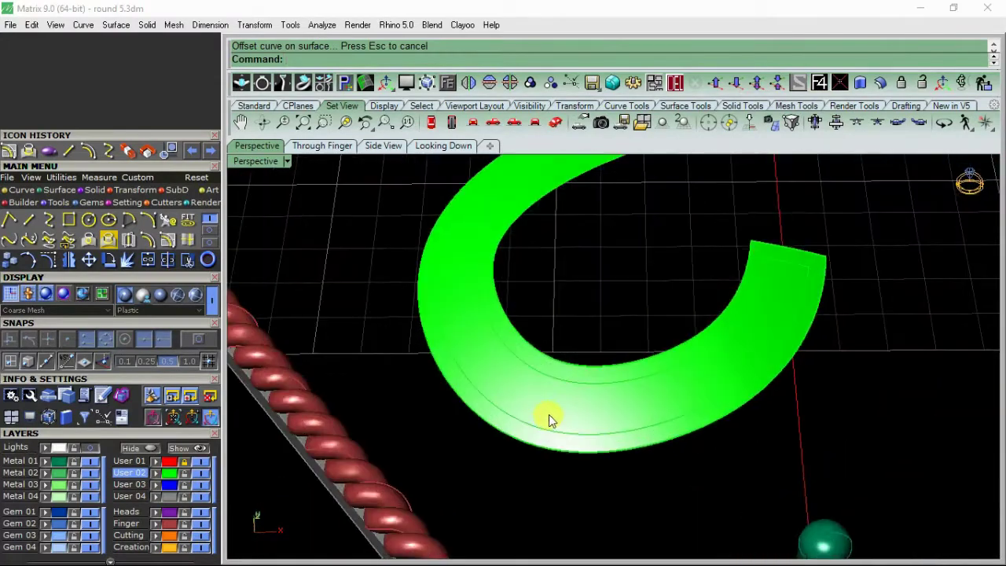
Turn on object snaps and measure the width between the inner offset lines at the scroll's lower bend
{"action": "left_click", "coordinate": [98, 179]}
{"action": "left_click", "coordinate": [29, 220]}
{"action": "left_click", "coordinate": [197, 337]}
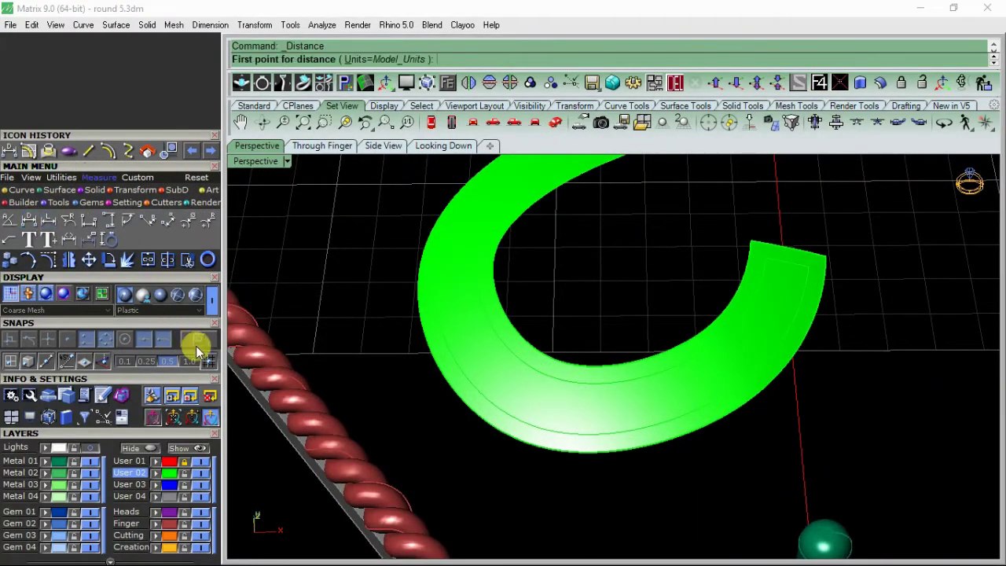
{"action": "left_click", "coordinate": [575, 384]}
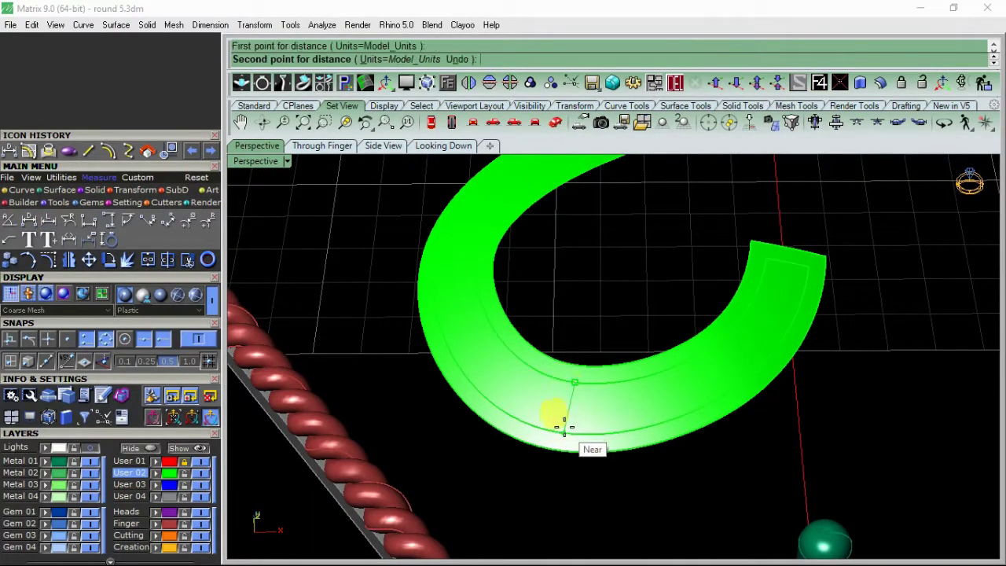
{"action": "left_click", "coordinate": [564, 429]}
{"action": "scroll", "coordinate": [550, 401], "scroll_direction": "down", "scroll_amount": 3}
{"action": "right_click_drag", "start_coordinate": [584, 386], "coordinate": [465, 343]}
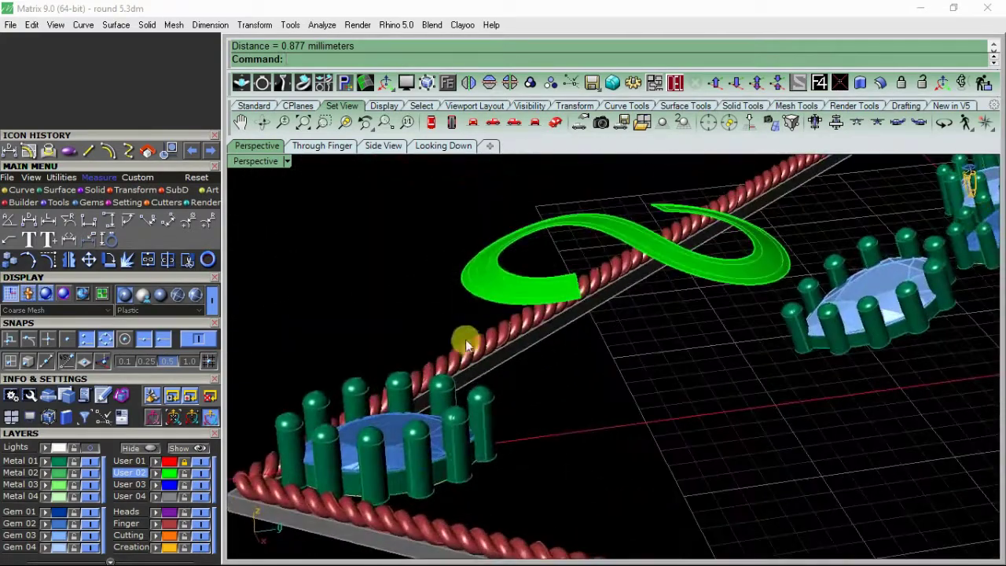
Undo the 0.3 mm offset and offset the projected outline 0.4 mm inward on the S surface
{"action": "key", "text": "ctrl+z"}
{"action": "scroll", "coordinate": [478, 257], "scroll_direction": "up", "scroll_amount": 5}
{"action": "left_click", "coordinate": [557, 297]}
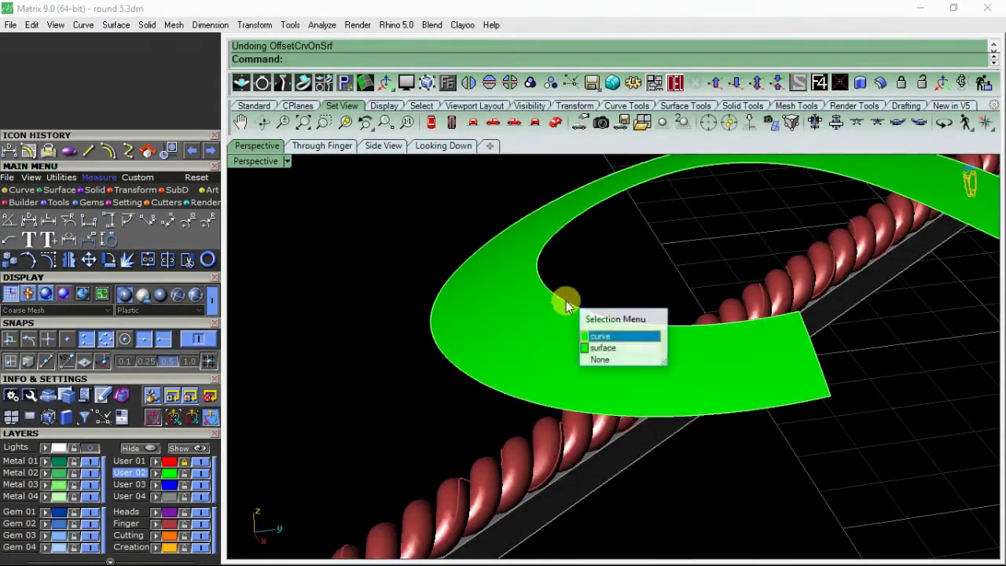
{"action": "left_click", "coordinate": [600, 337]}
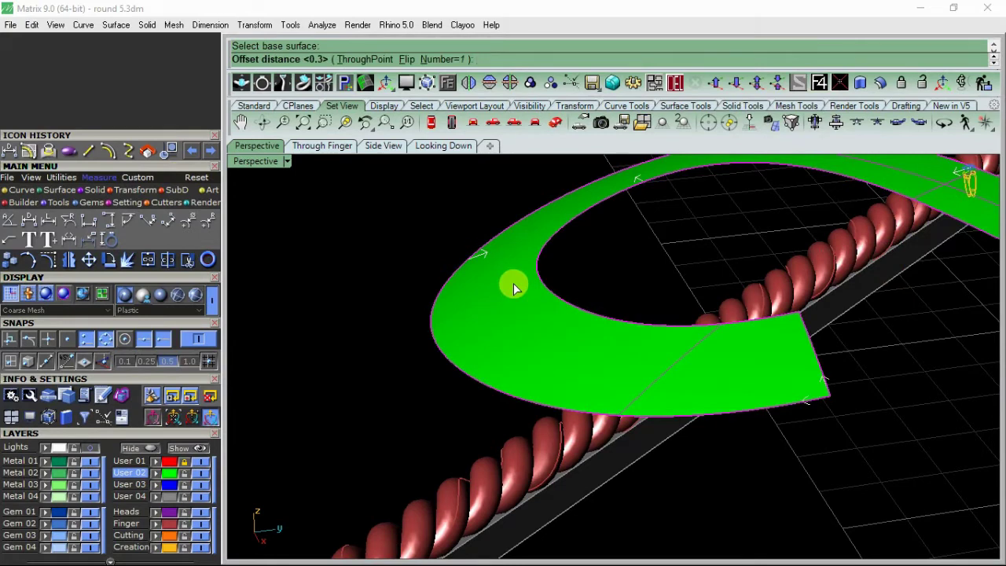
{"action": "key", "text": "Return"}
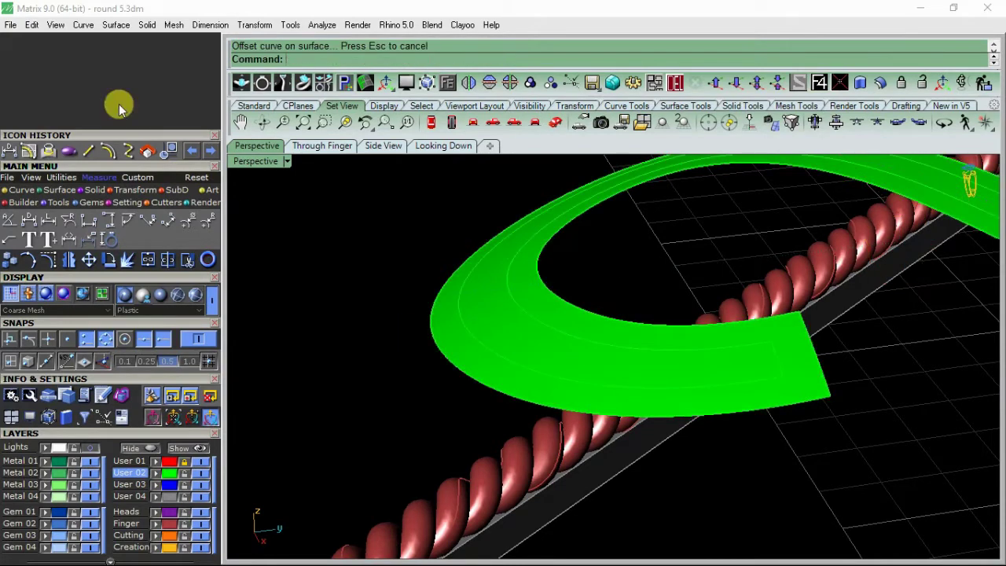
Measure the width between the 0.4 mm offset lines at the scroll's bend
{"action": "left_click", "coordinate": [168, 220]}
{"action": "scroll", "coordinate": [634, 354], "scroll_direction": "up", "scroll_amount": 5}
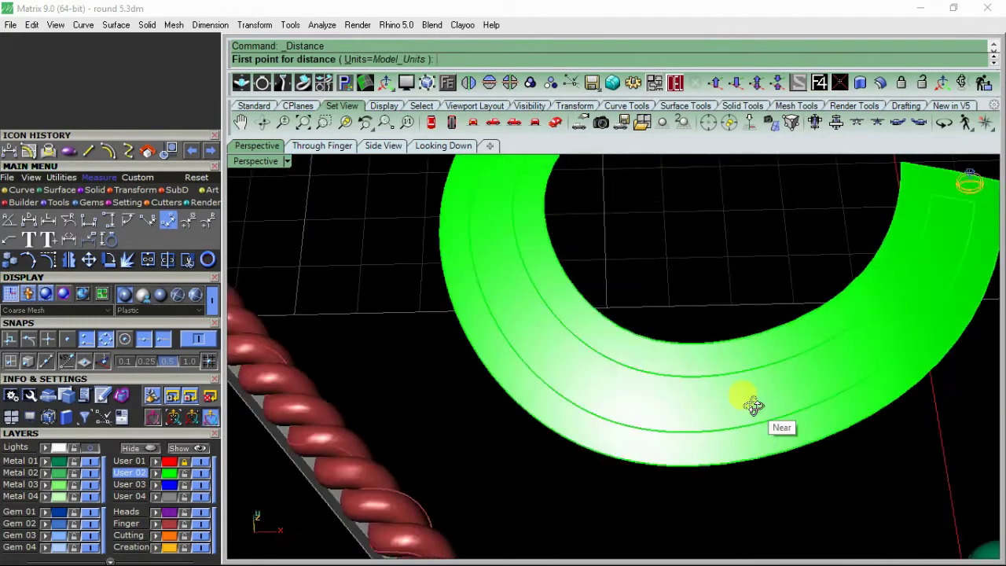
{"action": "left_click", "coordinate": [697, 375]}
{"action": "left_click", "coordinate": [701, 424]}
{"action": "key", "text": "Return"}
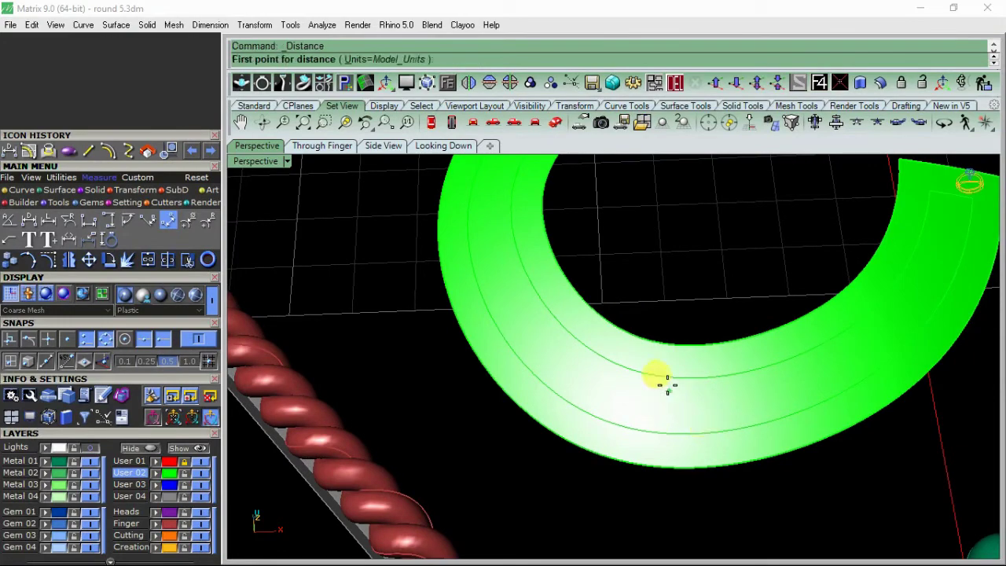
{"action": "left_click", "coordinate": [676, 430]}
{"action": "scroll", "coordinate": [565, 379], "scroll_direction": "down", "scroll_amount": 4}
Undo the 0.4 mm offset and create a new inward offset of the projected outline on the S surface
{"action": "right_click_drag", "start_coordinate": [565, 378], "coordinate": [432, 328]}
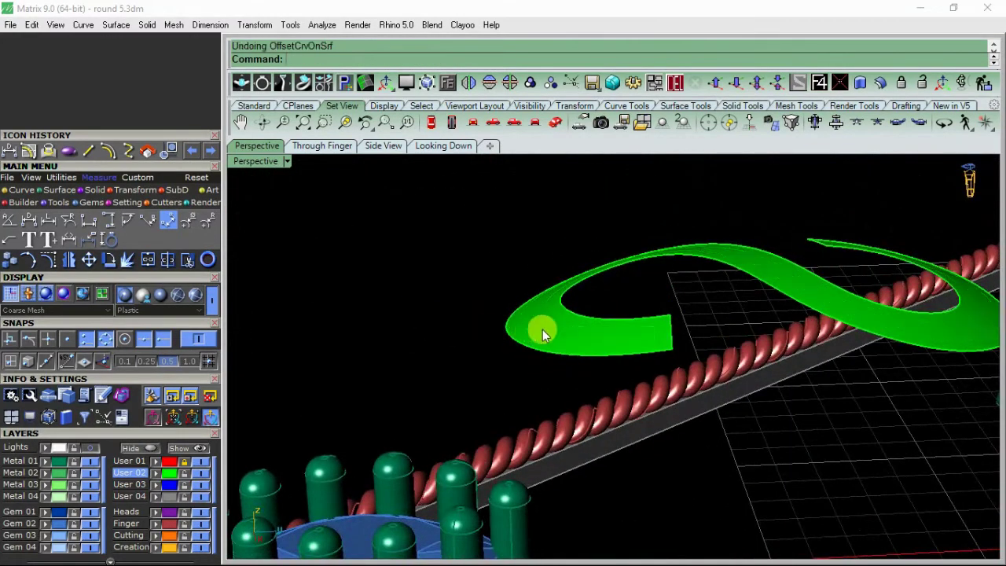
{"action": "scroll", "coordinate": [544, 330], "scroll_direction": "up", "scroll_amount": 5}
{"action": "left_click", "coordinate": [599, 313]}
{"action": "left_click", "coordinate": [633, 342]}
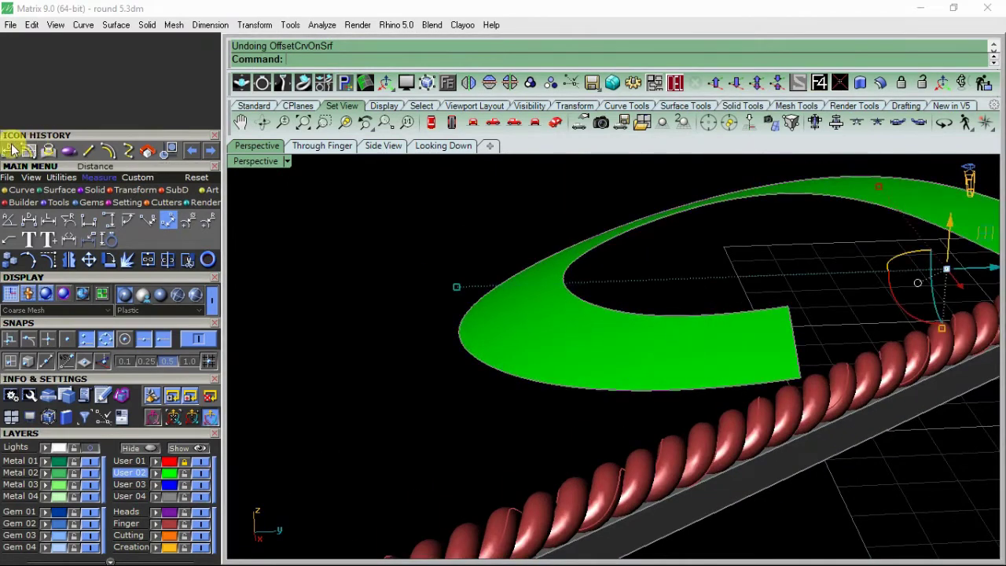
{"action": "left_click", "coordinate": [70, 169]}
{"action": "left_click", "coordinate": [476, 337]}
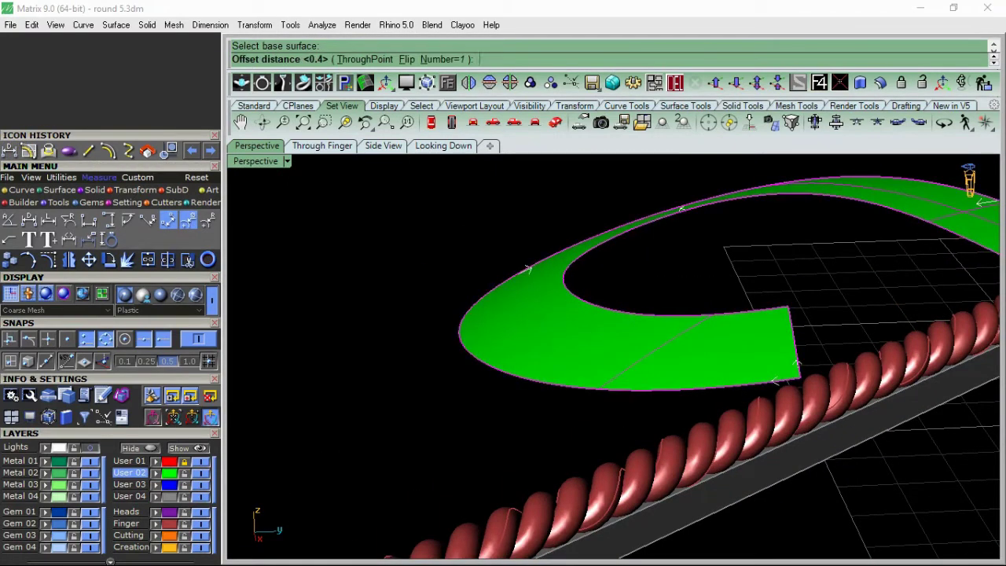
{"action": "key", "text": "Return"}
{"action": "left_click", "coordinate": [513, 331]}
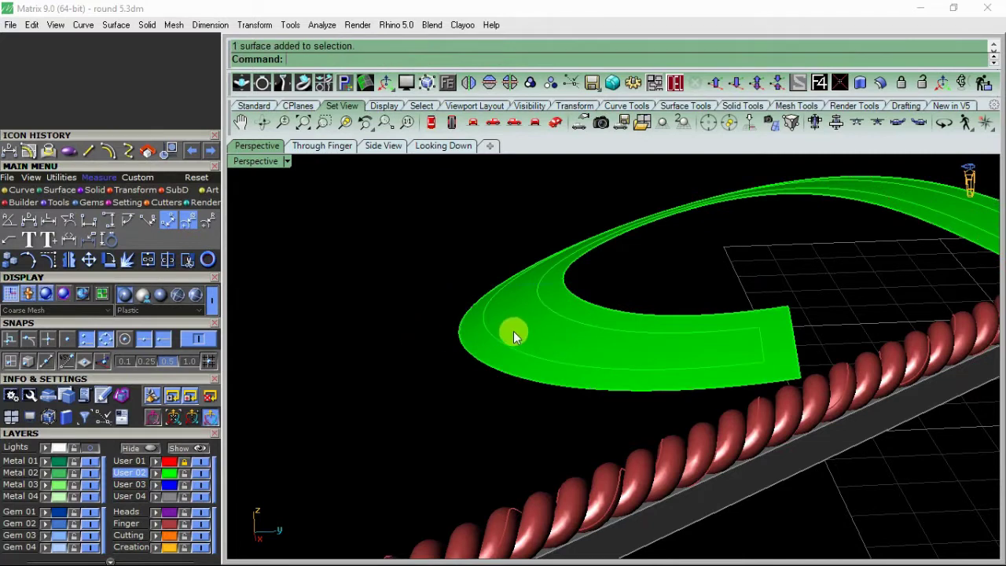
{"action": "left_click", "coordinate": [166, 261]}
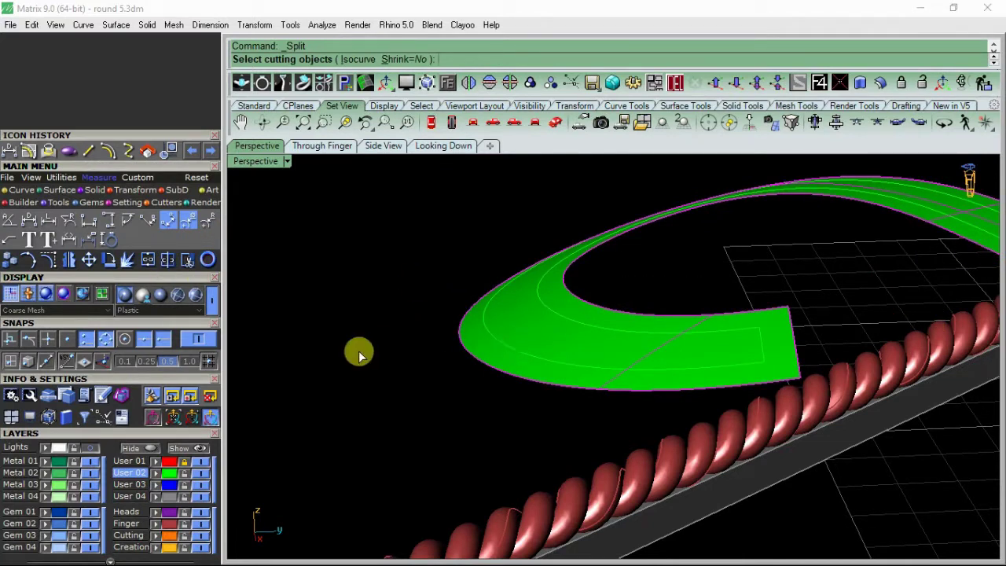
{"action": "key", "text": "Escape"}
{"action": "key", "text": "Escape"}
Split the domed S surface with the inner offset outline as the cutting object
{"action": "left_click", "coordinate": [515, 330]}
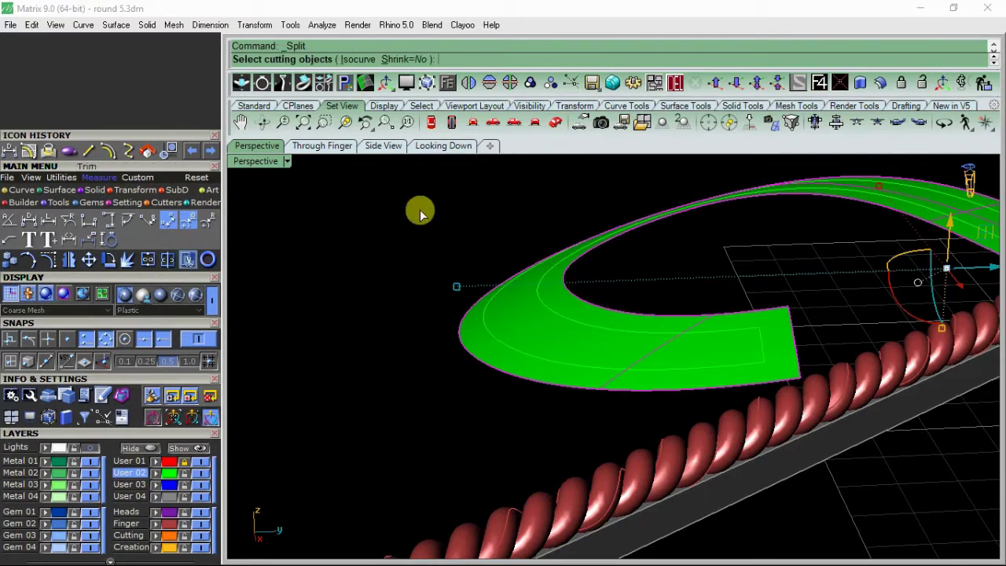
{"action": "left_click", "coordinate": [504, 344]}
{"action": "right_click", "coordinate": [384, 297]}
Offset the inner S strip upward by 0.45 mm as a solid, leaving the surrounding border surface in place
{"action": "left_click", "coordinate": [536, 326]}
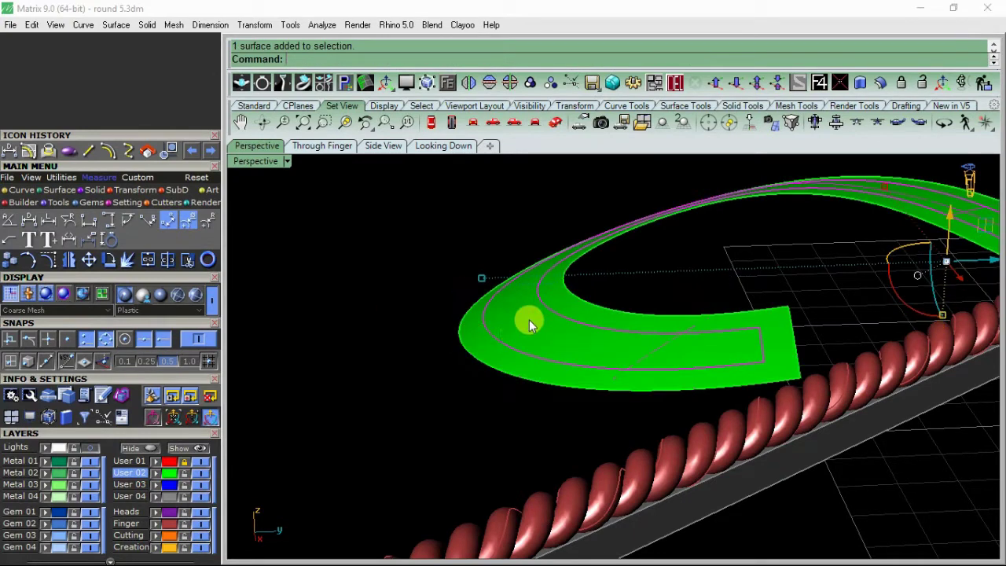
{"action": "left_click", "coordinate": [475, 354]}
{"action": "left_click", "coordinate": [538, 332]}
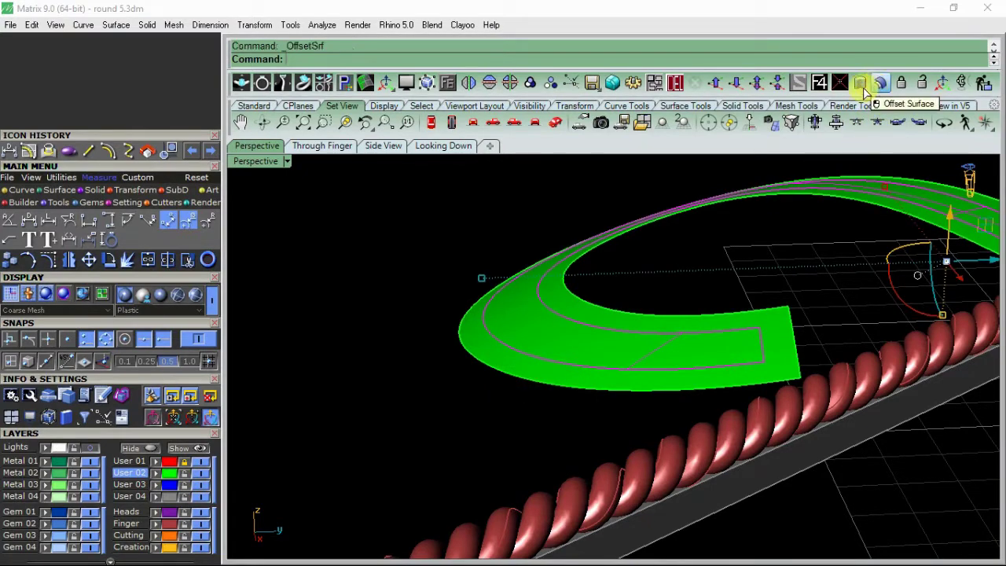
{"action": "left_click", "coordinate": [864, 92]}
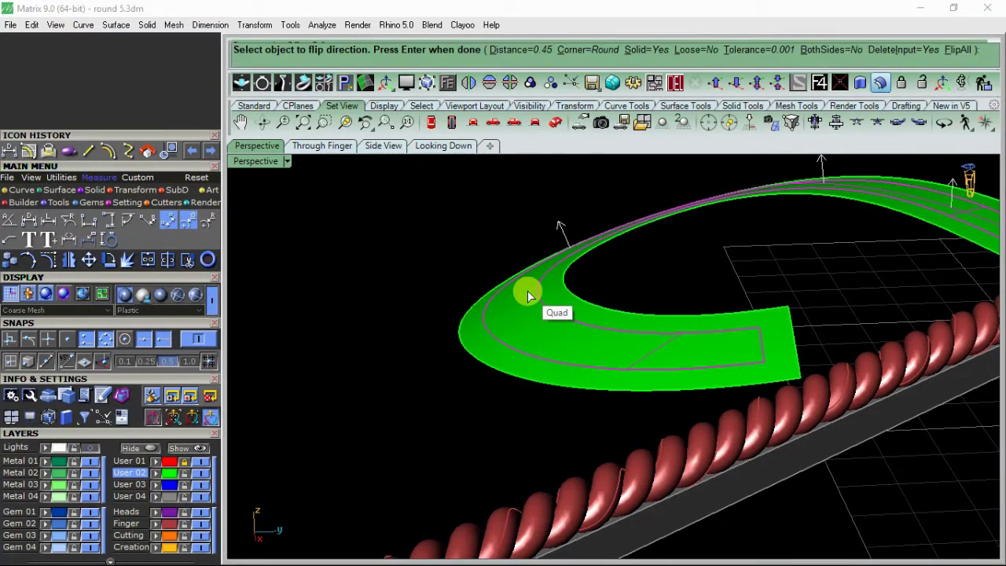
{"action": "key", "text": "Return"}
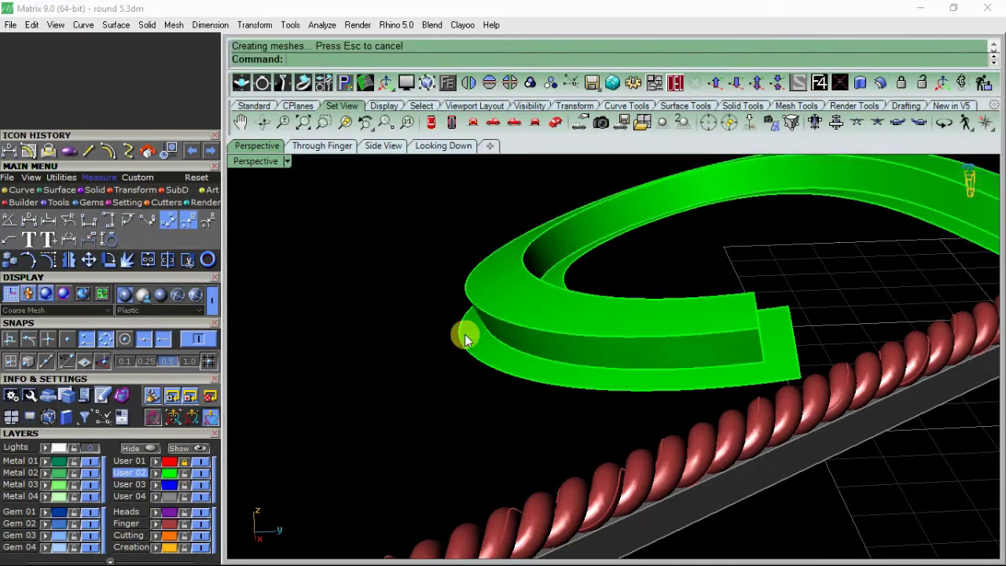
Try to offset the border surface around the inner S strip by 1.5 mm as a solid
{"action": "left_click", "coordinate": [487, 351]}
{"action": "right_click_drag", "start_coordinate": [713, 302], "coordinate": [523, 303]}
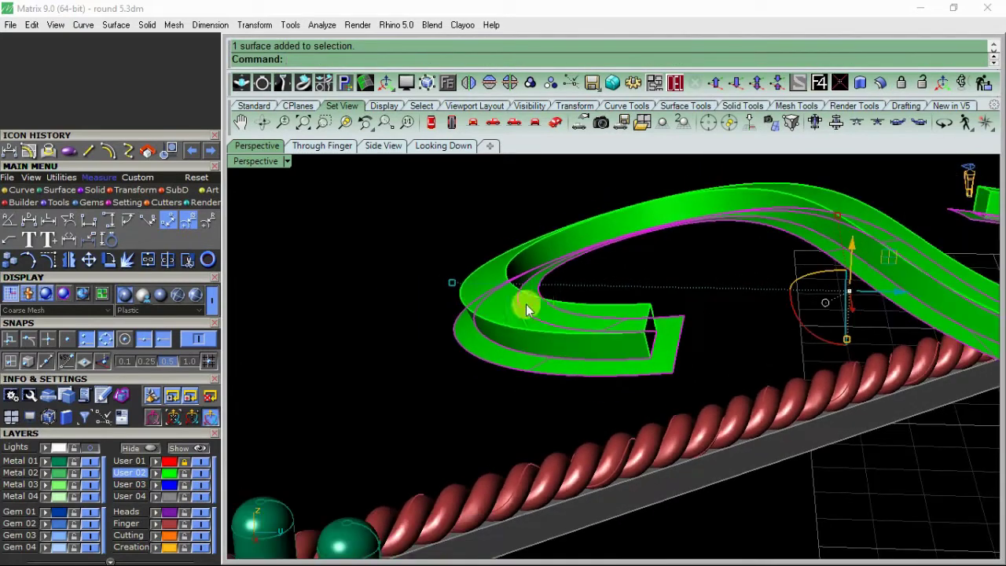
{"action": "key", "text": "Return"}
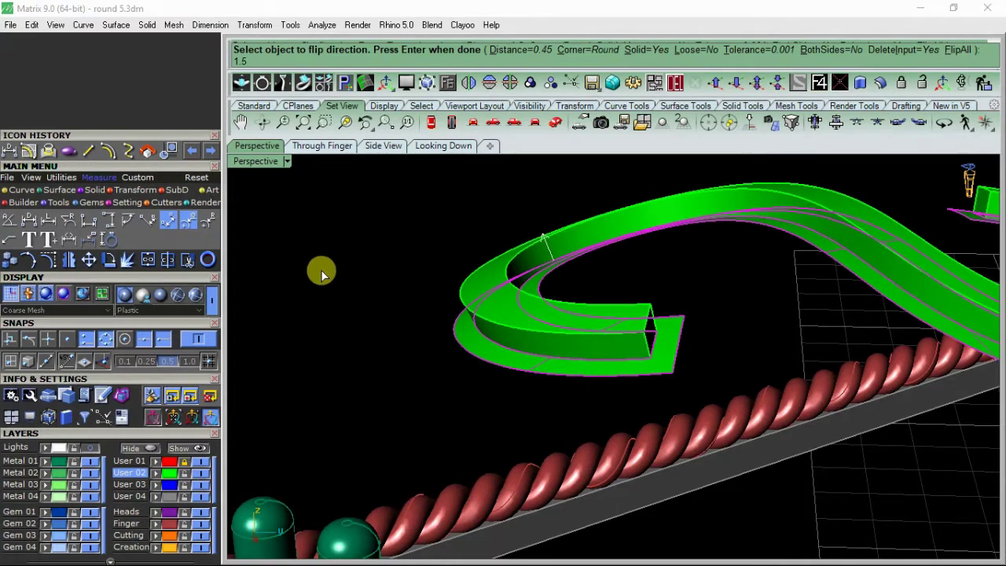
{"action": "key", "text": "Return"}
Undo the surface offsets and offset the inner S strip upward by 0.35 mm as a solid
{"action": "key", "text": "ctrl+z"}
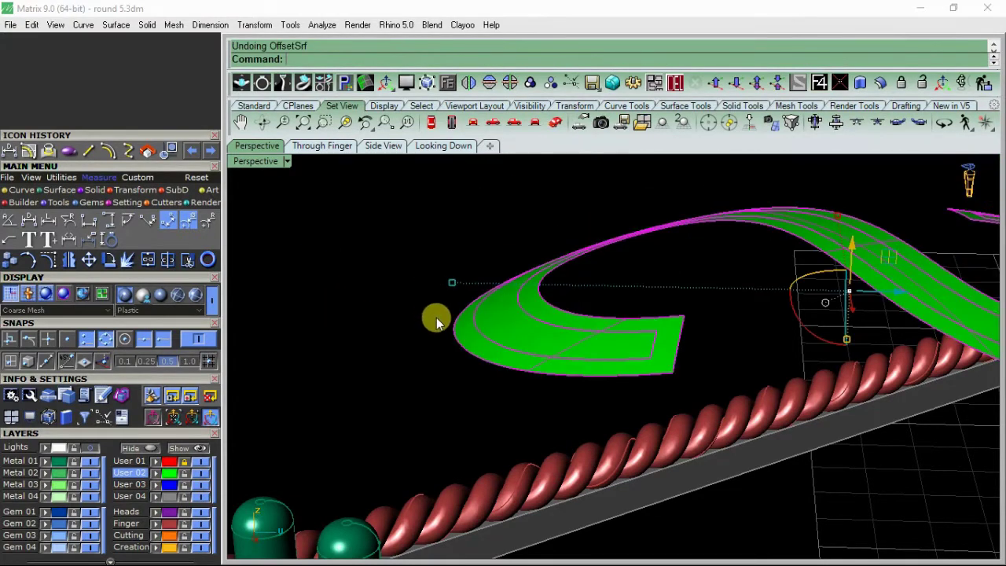
{"action": "left_click", "coordinate": [498, 315]}
{"action": "left_click", "coordinate": [879, 84]}
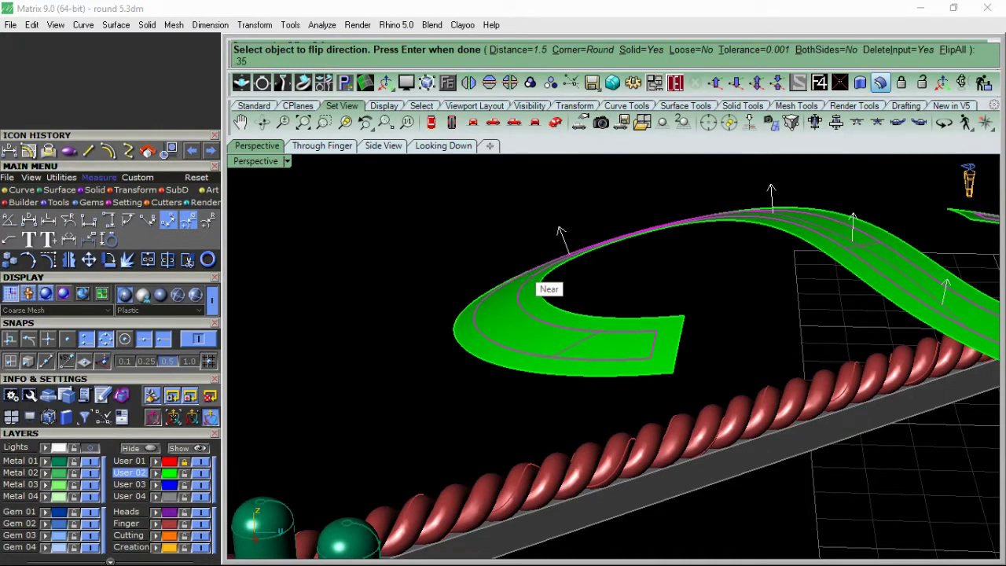
{"action": "key", "text": "Return"}
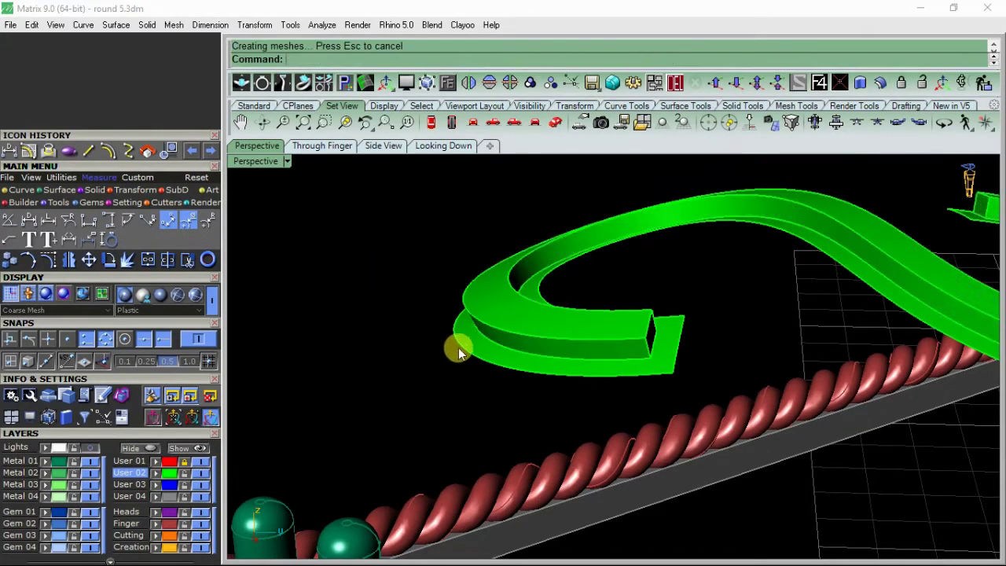
Offset the surrounding S border surface upward by 1.2 mm as a solid
{"action": "key", "text": "Return"}
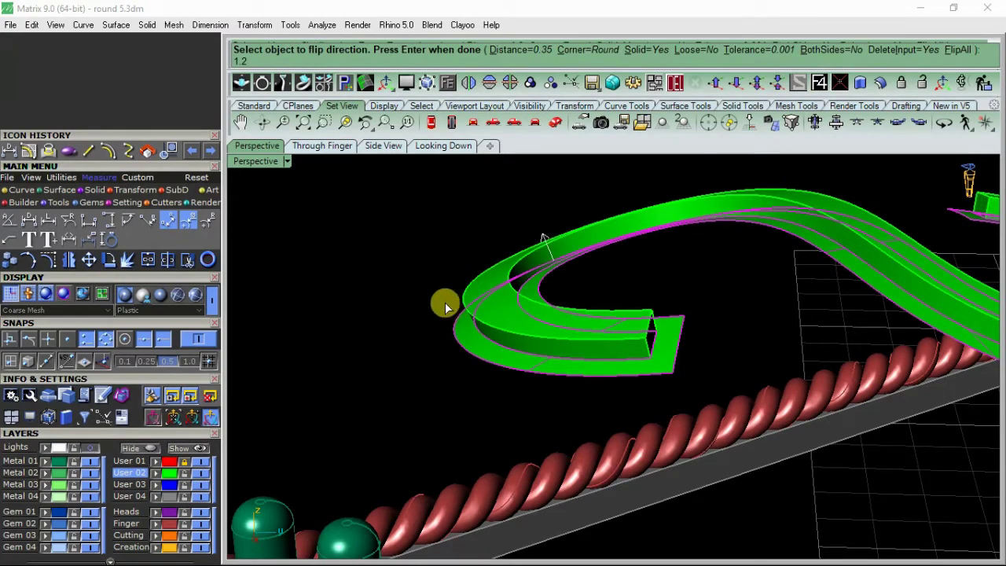
{"action": "key", "text": "Return"}
Measure the depth from the raised border's top edge down to the inner strip at the scroll's bend
{"action": "right_click_drag", "start_coordinate": [417, 299], "coordinate": [543, 344]}
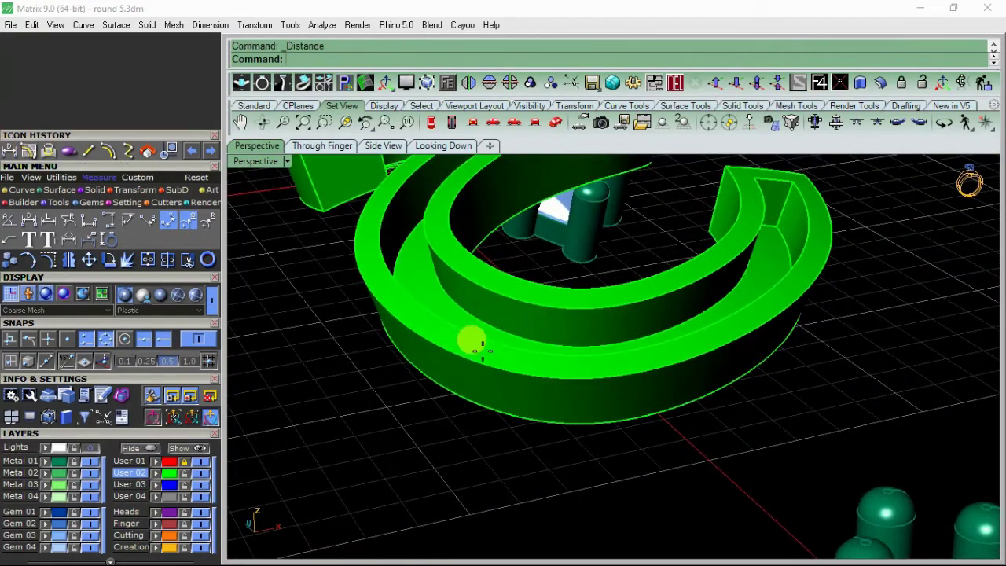
{"action": "scroll", "coordinate": [549, 322], "scroll_direction": "up", "scroll_amount": 4}
{"action": "left_click", "coordinate": [579, 300]}
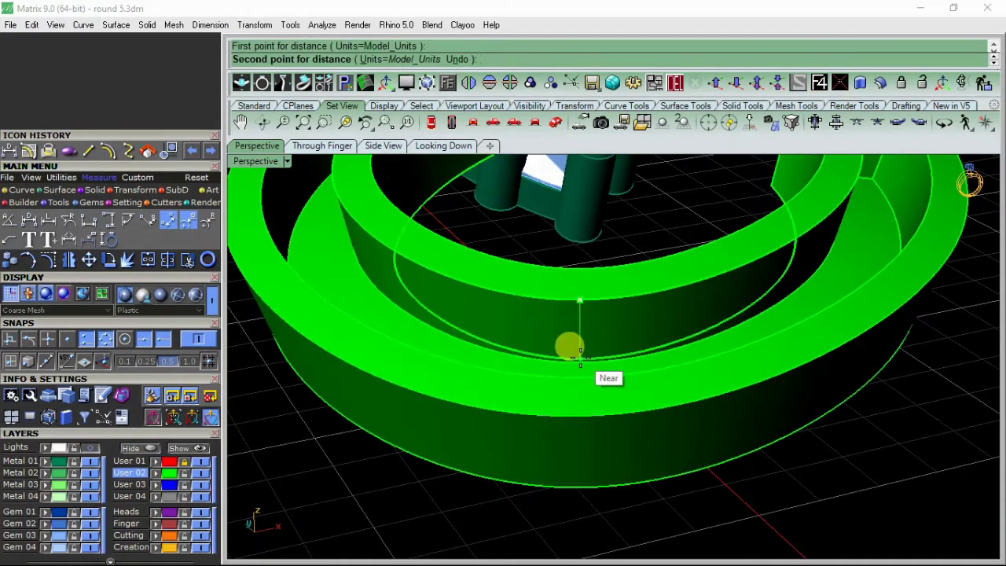
{"action": "scroll", "coordinate": [579, 359], "scroll_direction": "up", "scroll_amount": 3}
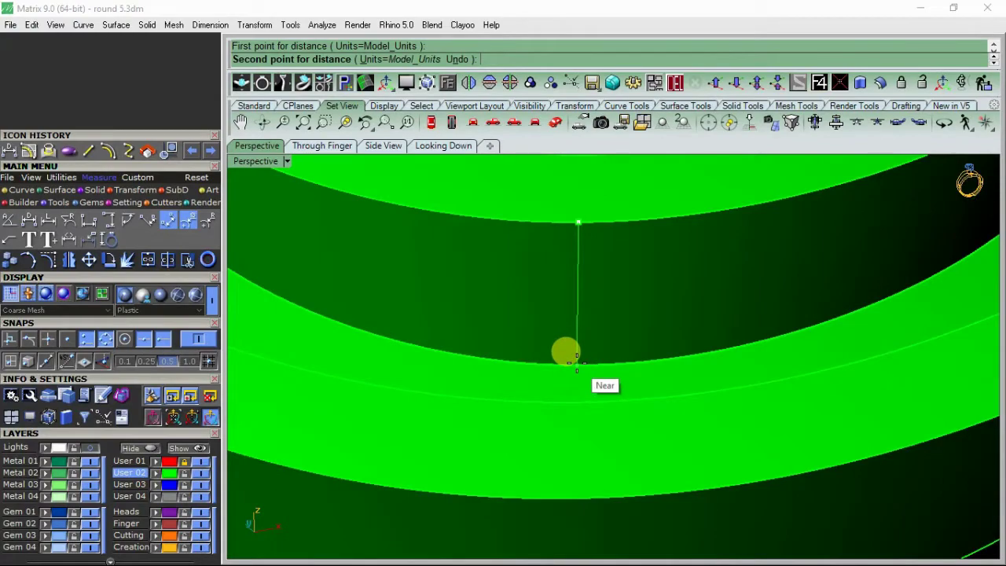
{"action": "left_click", "coordinate": [577, 363]}
Assign the inner S strip solid to the Heads layer
{"action": "scroll", "coordinate": [535, 330], "scroll_direction": "down", "scroll_amount": 5}
{"action": "right_click_drag", "start_coordinate": [563, 310], "coordinate": [527, 355]}
{"action": "scroll", "coordinate": [452, 267], "scroll_direction": "up", "scroll_amount": 5}
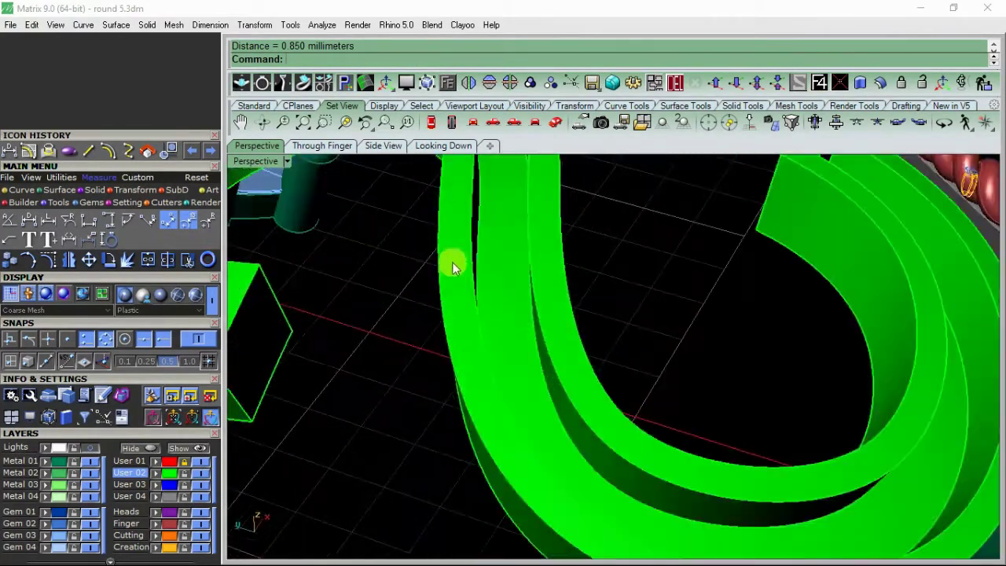
{"action": "left_click", "coordinate": [497, 289]}
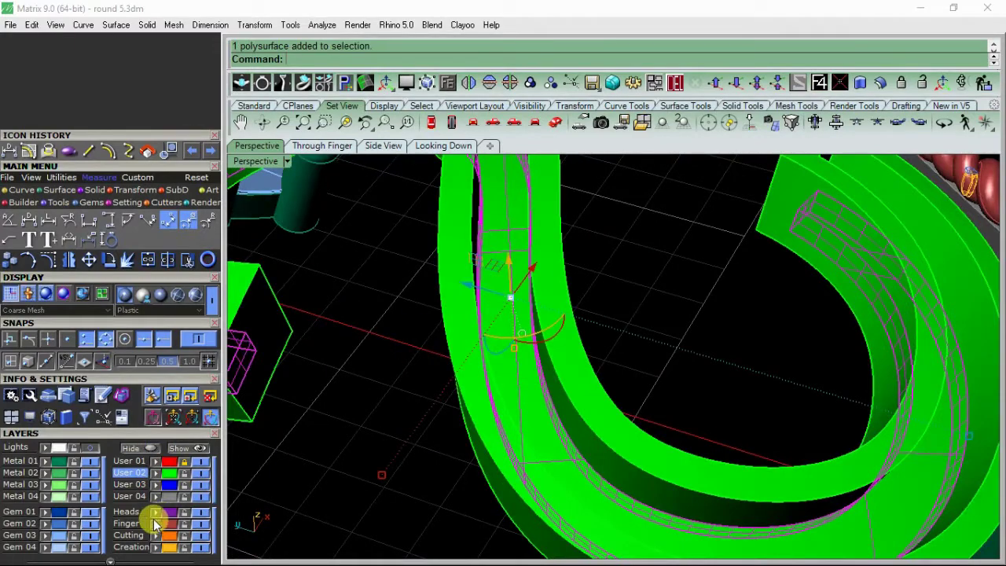
{"action": "left_click", "coordinate": [156, 512]}
{"action": "left_click", "coordinate": [371, 469]}
{"action": "scroll", "coordinate": [507, 357], "scroll_direction": "down", "scroll_amount": 5}
{"action": "right_click_drag", "start_coordinate": [509, 369], "coordinate": [545, 384]}
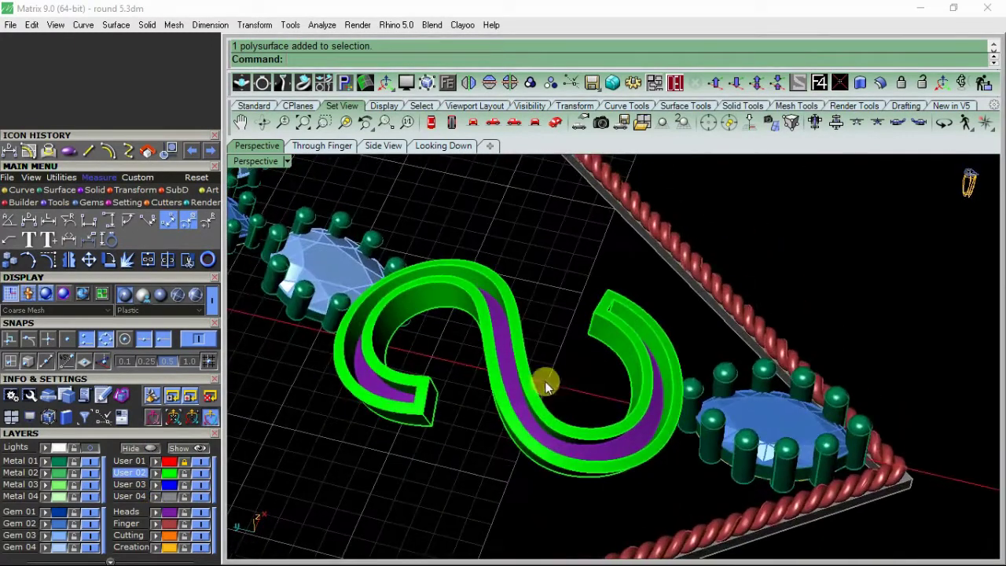
Group the S scroll's solids and curves and lower the group to the level of the rope border
{"action": "left_click_drag", "start_coordinate": [466, 476], "coordinate": [466, 477]}
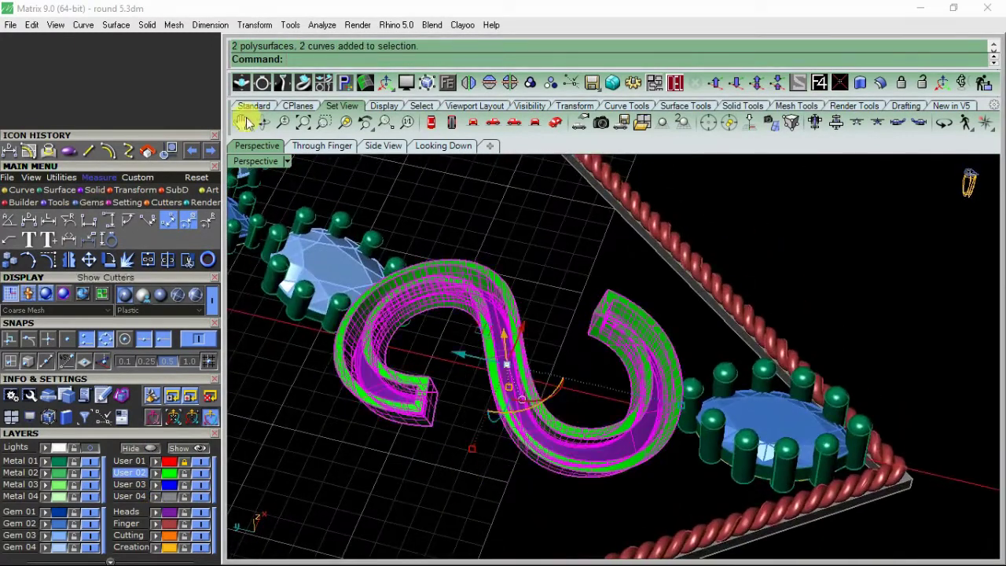
{"action": "left_click", "coordinate": [530, 85]}
{"action": "right_click_drag", "start_coordinate": [557, 227], "coordinate": [658, 330]}
{"action": "scroll", "coordinate": [568, 307], "scroll_direction": "up", "scroll_amount": 3}
{"action": "left_click", "coordinate": [531, 259]}
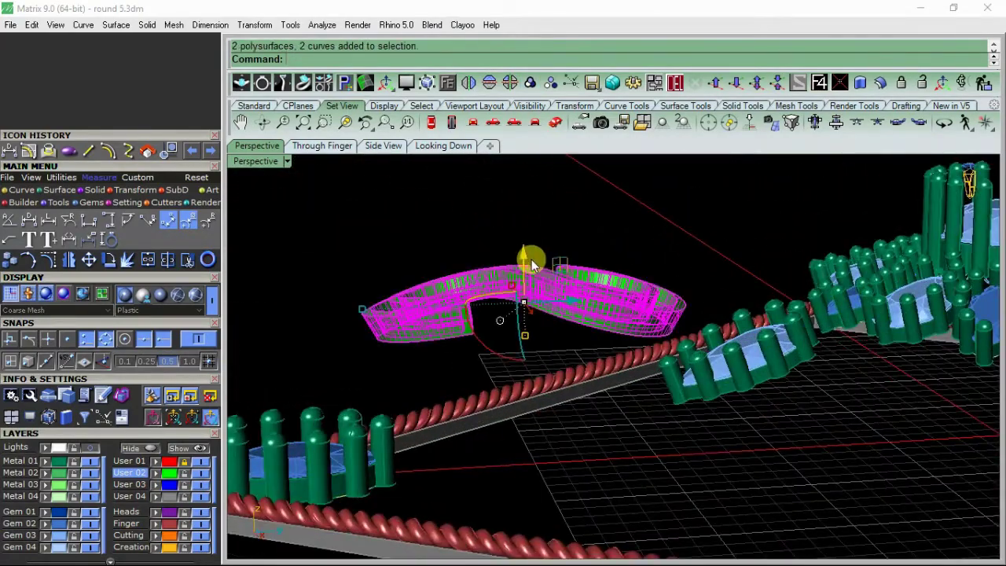
{"action": "left_click_drag", "start_coordinate": [531, 259], "coordinate": [525, 367]}
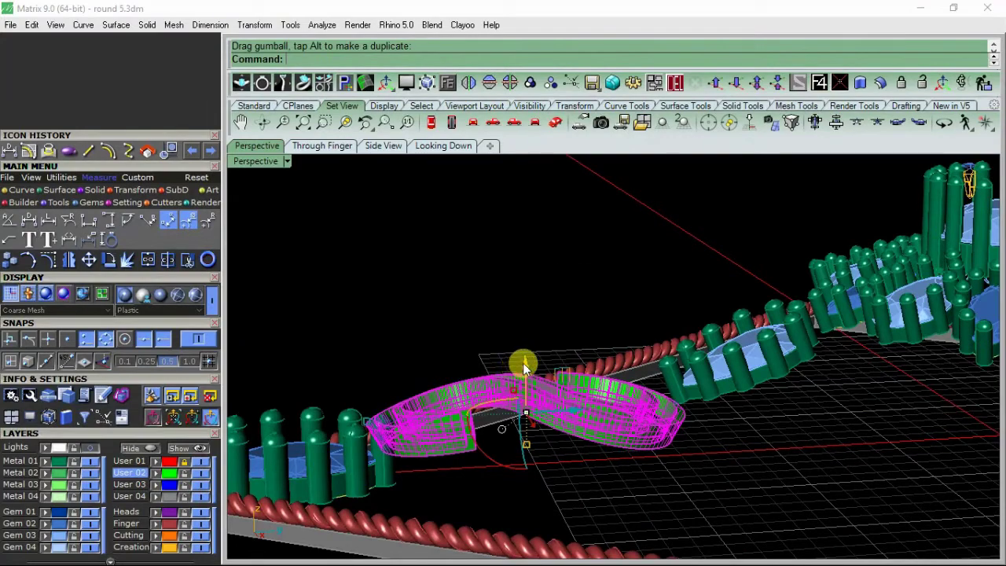
Rotate the S scroll in the side view about its outer end, raising the end that faces the central flower
{"action": "left_click", "coordinate": [438, 294]}
{"action": "right_click_drag", "start_coordinate": [371, 340], "coordinate": [663, 310]}
{"action": "scroll", "coordinate": [385, 341], "scroll_direction": "down", "scroll_amount": 4}
{"action": "scroll", "coordinate": [664, 312], "scroll_direction": "up", "scroll_amount": 3}
{"action": "left_click", "coordinate": [679, 329]}
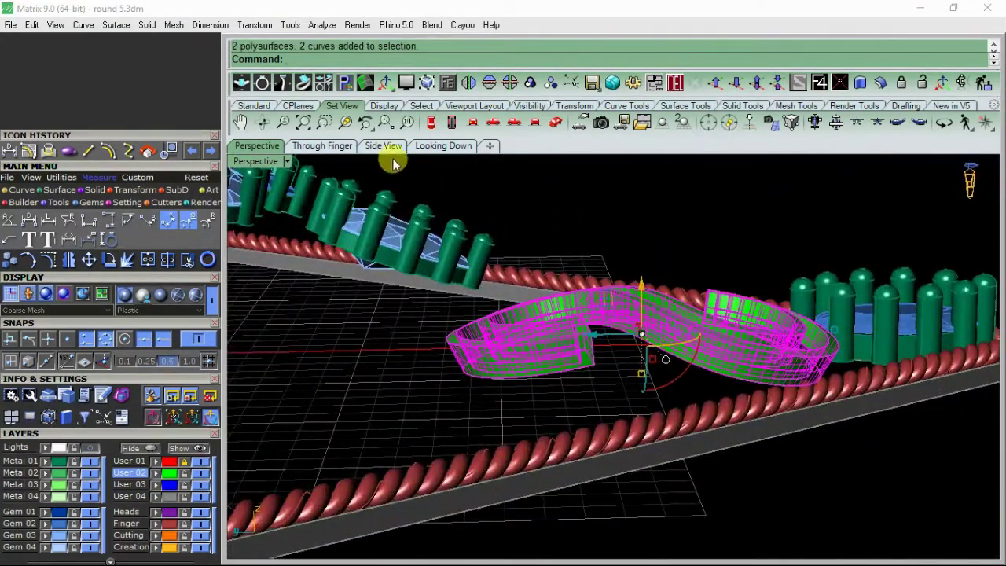
{"action": "left_click", "coordinate": [385, 146]}
{"action": "left_click", "coordinate": [112, 262]}
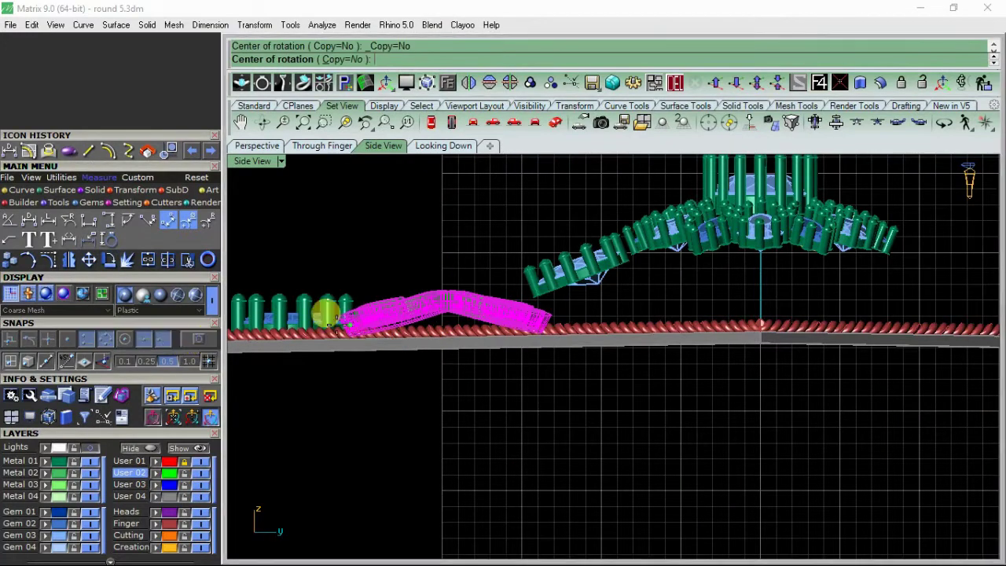
{"action": "left_click", "coordinate": [338, 325]}
{"action": "left_click", "coordinate": [600, 308]}
{"action": "left_click", "coordinate": [589, 280]}
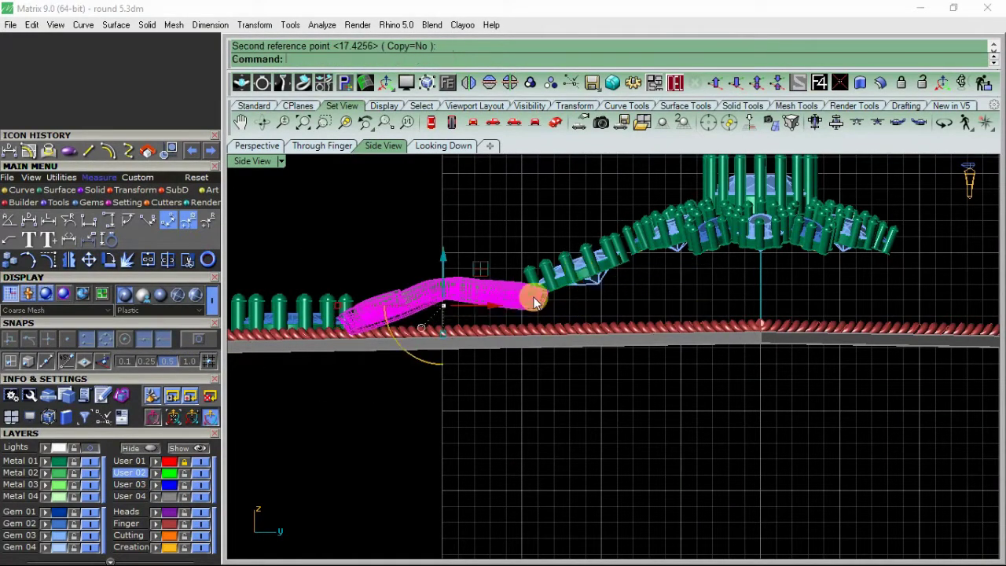
Fine-tune the S scroll's side-view tilt by rotating it about the inner end and again about the outer end
{"action": "right_click", "coordinate": [544, 309]}
{"action": "left_click", "coordinate": [542, 312]}
{"action": "left_click", "coordinate": [324, 353]}
{"action": "left_click", "coordinate": [321, 348]}
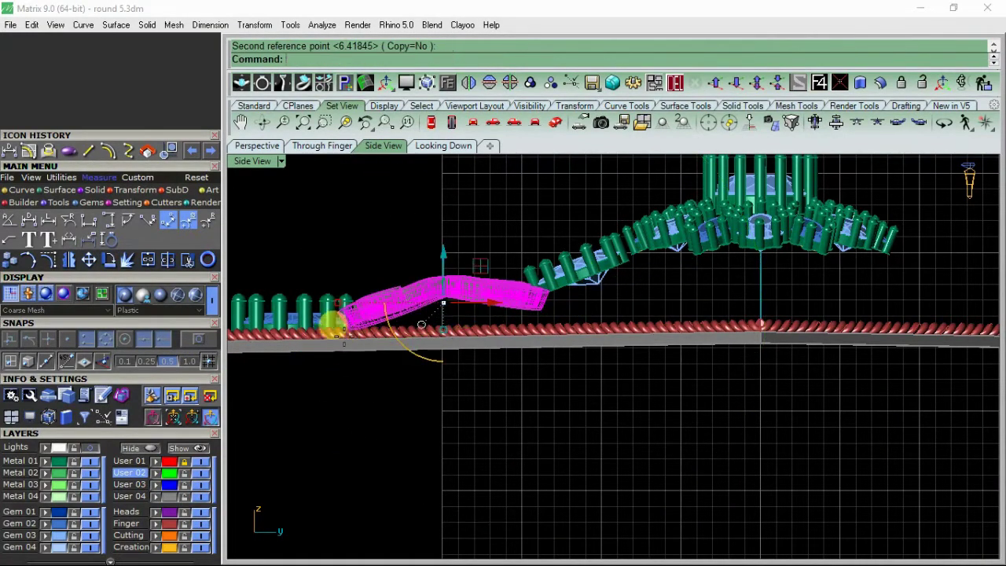
{"action": "right_click", "coordinate": [341, 334]}
{"action": "left_click", "coordinate": [309, 332]}
{"action": "left_click", "coordinate": [539, 296]}
{"action": "left_click", "coordinate": [535, 296]}
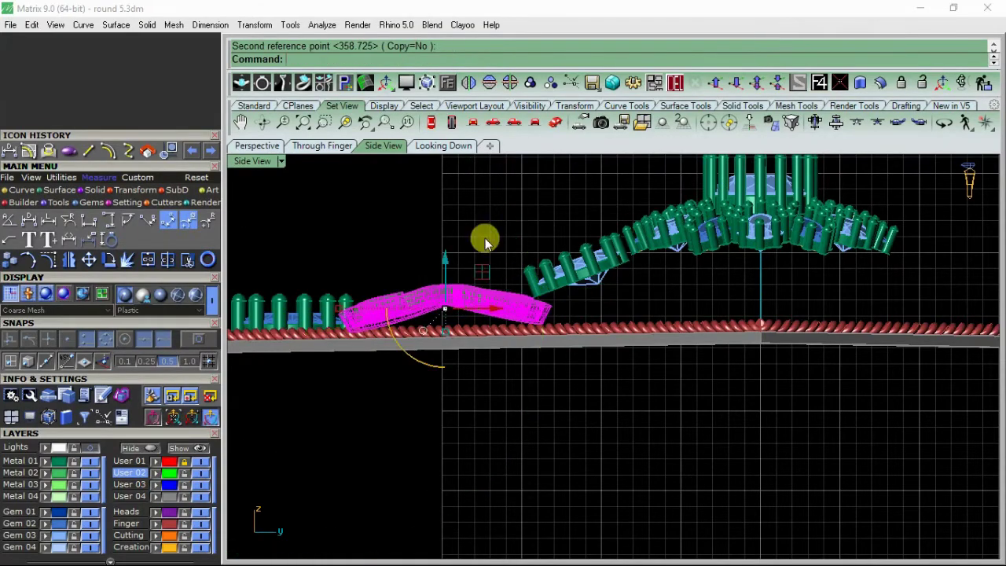
Adjust the S scroll's height and tilt in perspective to fit between the neighbouring gem settings and the rope border
{"action": "left_click", "coordinate": [273, 148]}
{"action": "left_click", "coordinate": [392, 393]}
{"action": "right_click_drag", "start_coordinate": [393, 392], "coordinate": [552, 351]}
{"action": "left_click", "coordinate": [553, 351]}
{"action": "left_click_drag", "start_coordinate": [569, 296], "coordinate": [579, 280]}
{"action": "right_click_drag", "start_coordinate": [665, 317], "coordinate": [551, 379]}
{"action": "left_click_drag", "start_coordinate": [552, 377], "coordinate": [559, 374]}
{"action": "right_click_drag", "start_coordinate": [559, 374], "coordinate": [738, 323]}
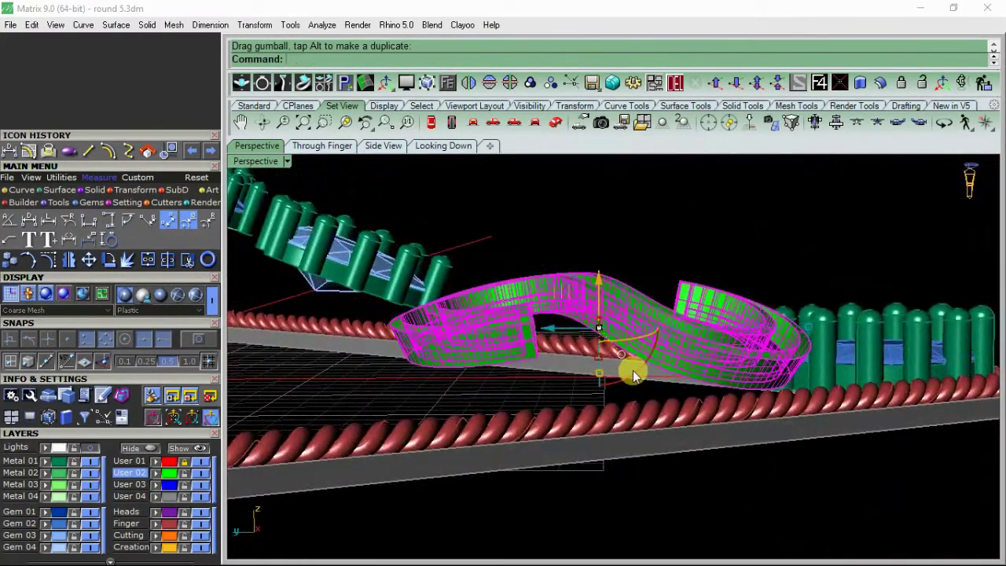
{"action": "left_click_drag", "start_coordinate": [633, 373], "coordinate": [632, 381]}
Shift the S scroll slightly in plan and mirror it across the vertical centre line
{"action": "left_click", "coordinate": [761, 274]}
{"action": "right_click_drag", "start_coordinate": [762, 275], "coordinate": [601, 404]}
{"action": "left_click", "coordinate": [589, 393]}
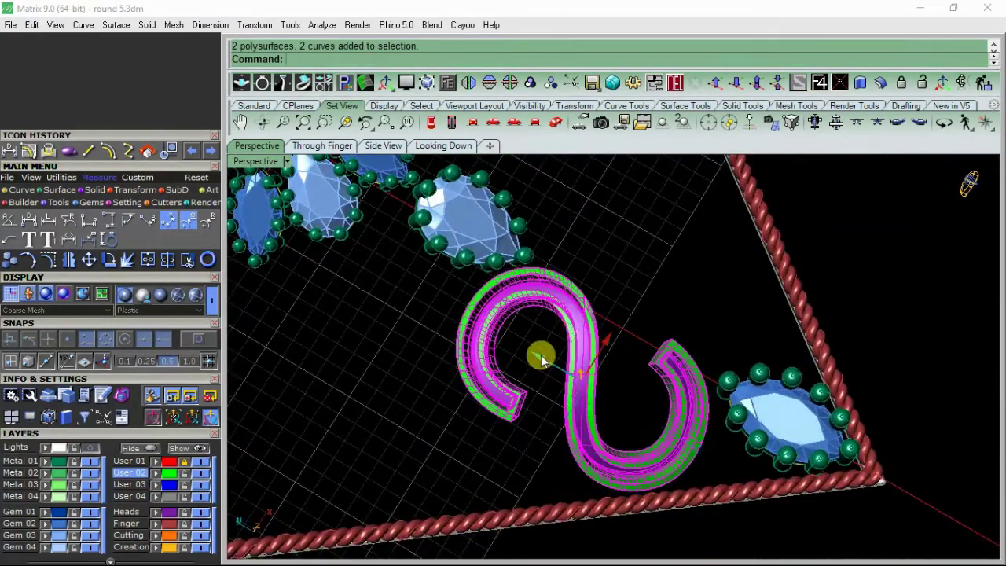
{"action": "left_click_drag", "start_coordinate": [540, 360], "coordinate": [609, 358]}
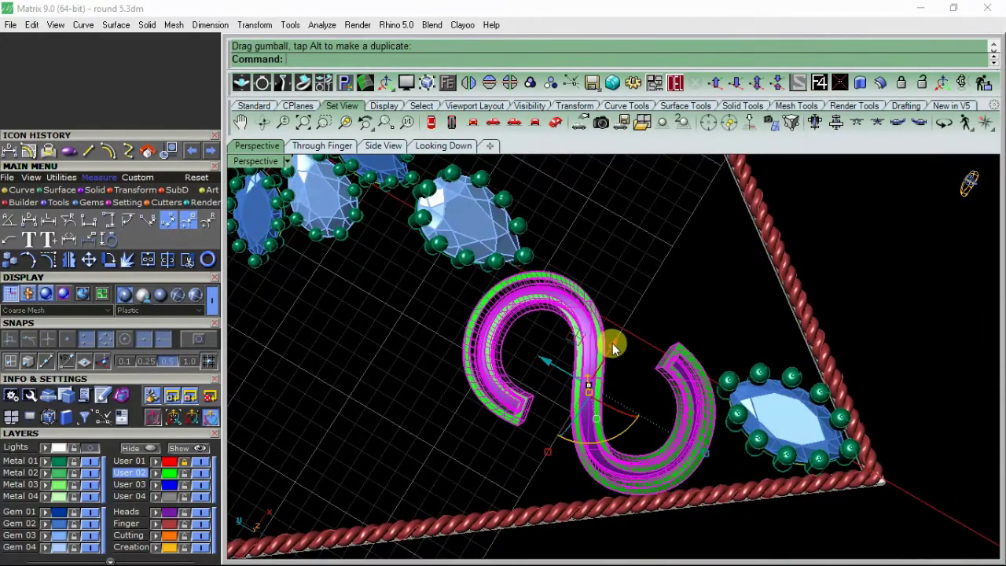
{"action": "left_click", "coordinate": [469, 82]}
{"action": "left_click", "coordinate": [898, 240]}
Rotate the original S scroll slightly in the top view about its lower outer bend so both scrolls meet at the centre line
{"action": "right_click_drag", "start_coordinate": [898, 239], "coordinate": [627, 298]}
{"action": "left_click", "coordinate": [626, 295]}
{"action": "left_click", "coordinate": [444, 145]}
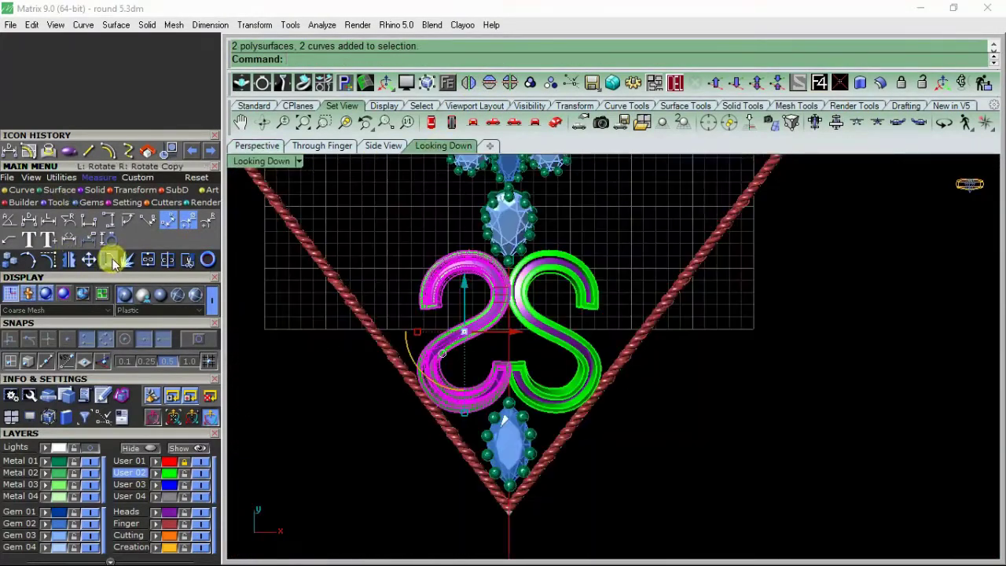
{"action": "left_click", "coordinate": [114, 263]}
{"action": "left_click", "coordinate": [428, 406]}
{"action": "scroll", "coordinate": [479, 272], "scroll_direction": "up", "scroll_amount": 5}
{"action": "left_click", "coordinate": [537, 255]}
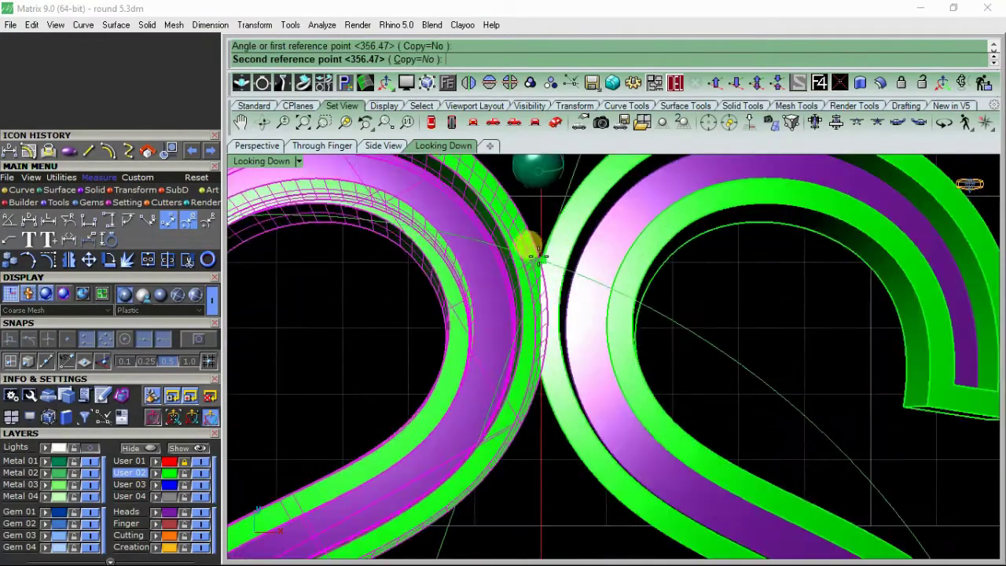
{"action": "left_click", "coordinate": [557, 281]}
{"action": "scroll", "coordinate": [483, 234], "scroll_direction": "down", "scroll_amount": 4}
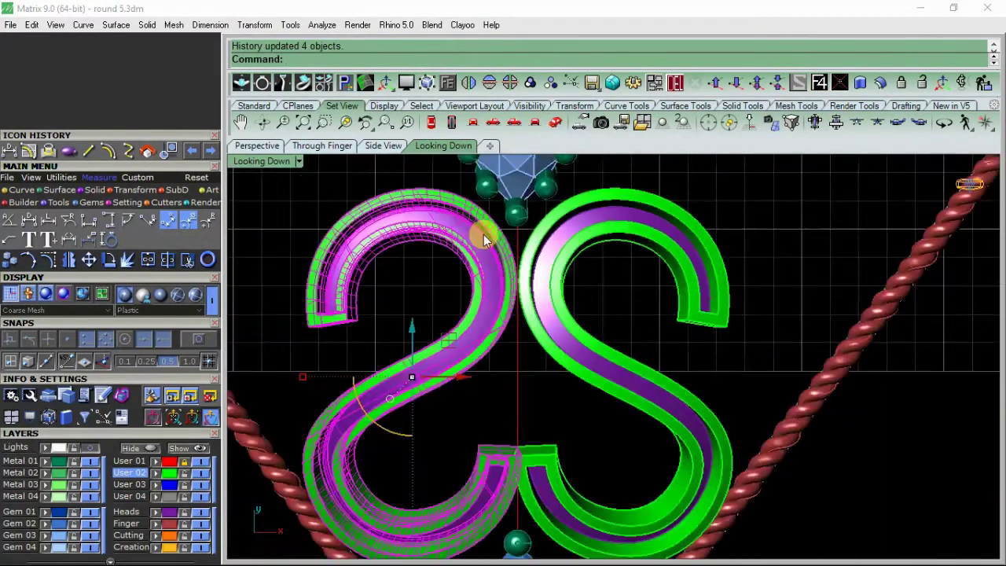
{"action": "scroll", "coordinate": [483, 235], "scroll_direction": "down", "scroll_amount": 7}
{"action": "left_click", "coordinate": [585, 293]}
Show the scanned sketch on the locked Lights layer behind the model and save the file
{"action": "right_click_drag", "start_coordinate": [509, 297], "coordinate": [548, 361]}
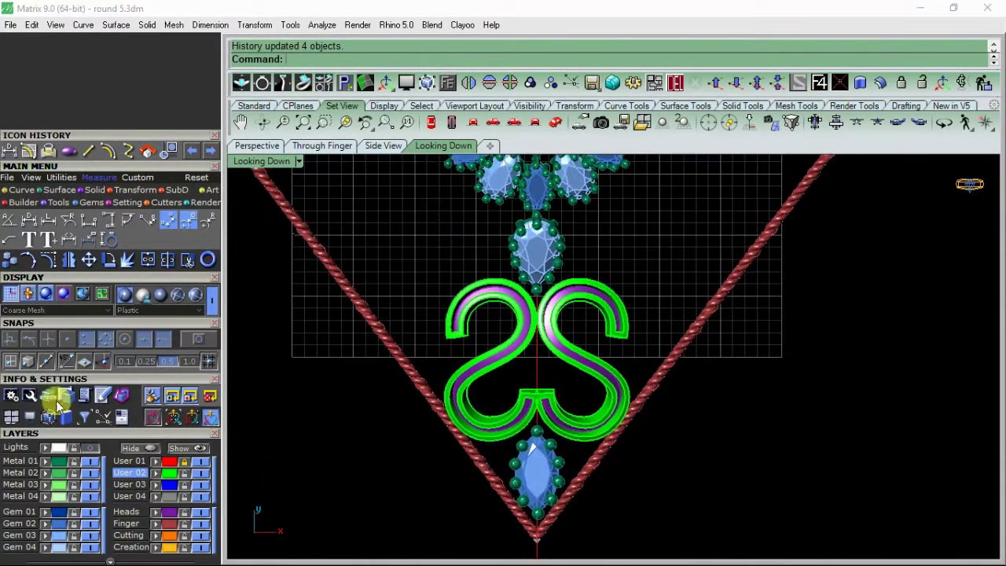
{"action": "left_click", "coordinate": [78, 449]}
{"action": "scroll", "coordinate": [496, 299], "scroll_direction": "down", "scroll_amount": 3}
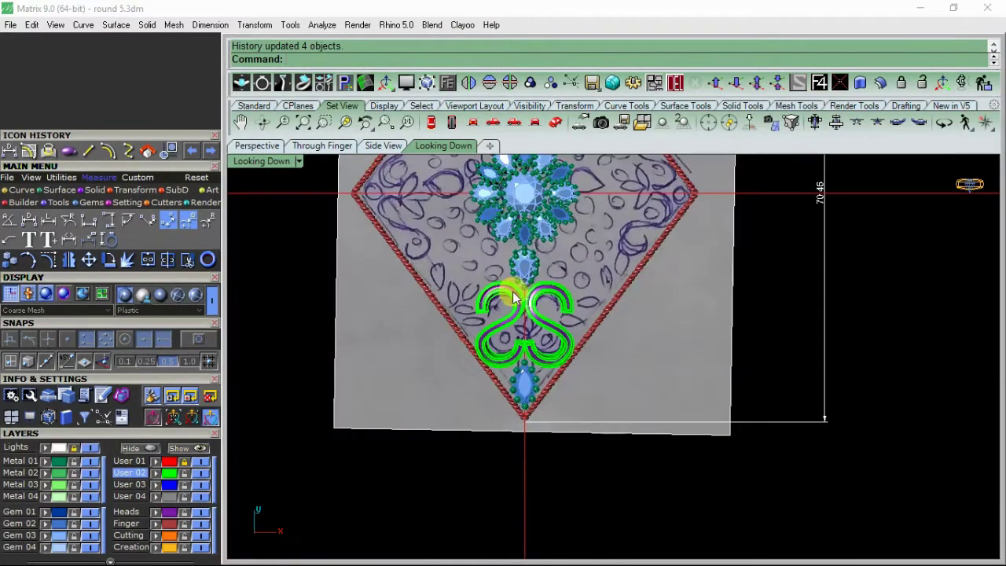
{"action": "scroll", "coordinate": [505, 380], "scroll_direction": "up", "scroll_amount": 4}
{"action": "scroll", "coordinate": [503, 380], "scroll_direction": "down", "scroll_amount": 3}
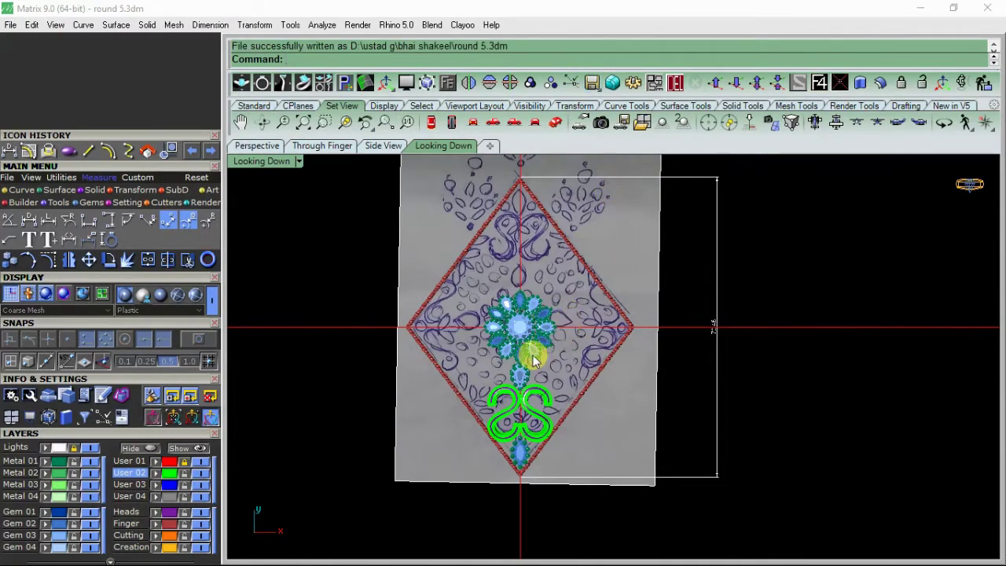
Ungroup the central gem flower into its individual stone settings
{"action": "scroll", "coordinate": [533, 360], "scroll_direction": "up", "scroll_amount": 7}
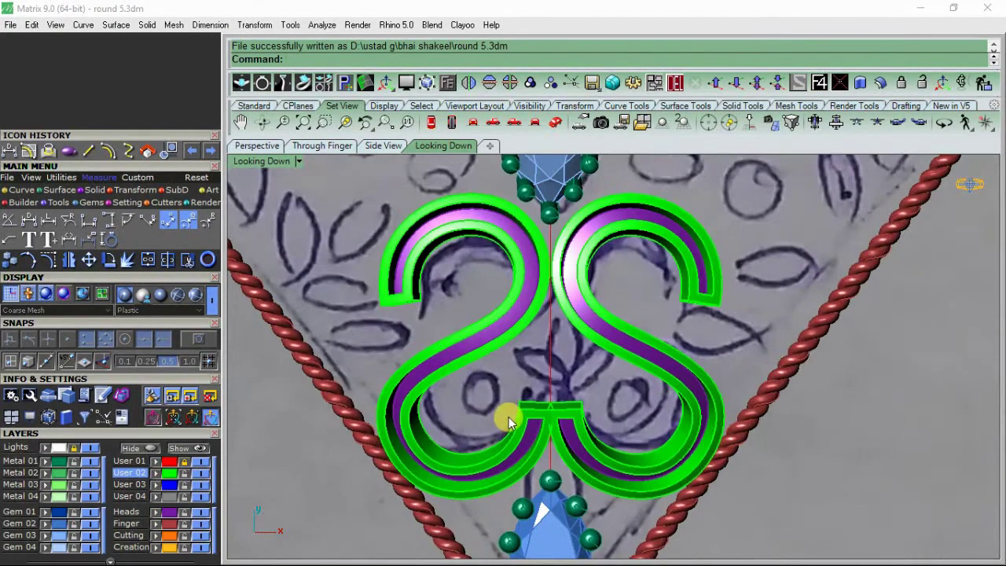
{"action": "scroll", "coordinate": [470, 379], "scroll_direction": "down", "scroll_amount": 9}
{"action": "right_click_drag", "start_coordinate": [483, 209], "coordinate": [471, 309]}
{"action": "scroll", "coordinate": [477, 259], "scroll_direction": "up", "scroll_amount": 4}
{"action": "scroll", "coordinate": [440, 245], "scroll_direction": "down", "scroll_amount": 5}
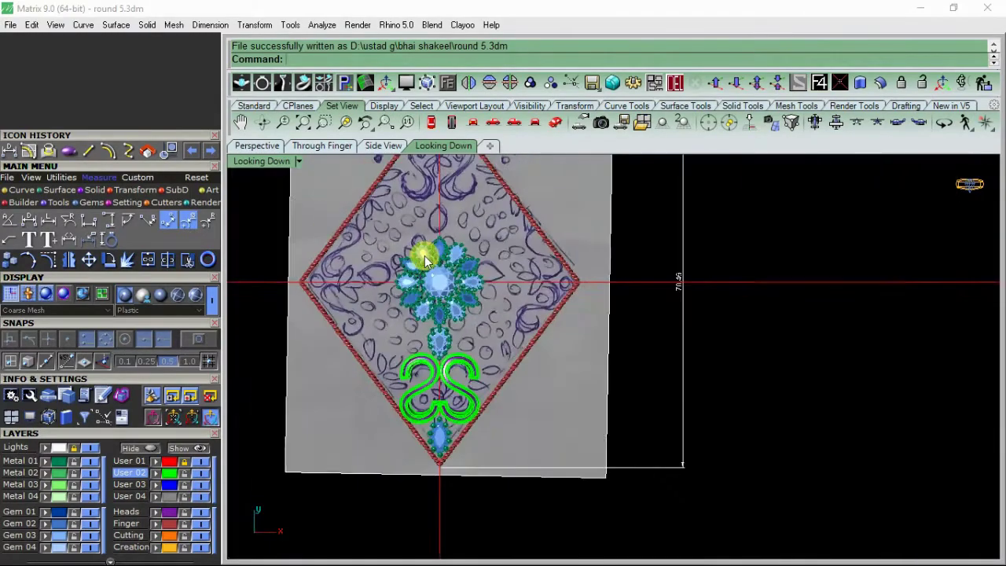
{"action": "scroll", "coordinate": [437, 259], "scroll_direction": "up", "scroll_amount": 5}
{"action": "scroll", "coordinate": [453, 264], "scroll_direction": "up", "scroll_amount": 2}
{"action": "left_click", "coordinate": [434, 288]}
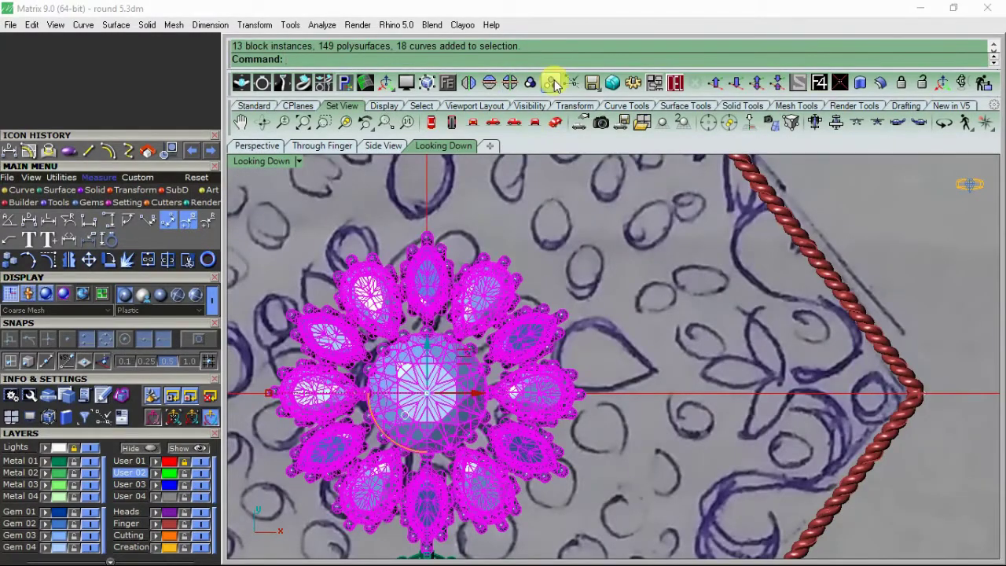
{"action": "left_click", "coordinate": [554, 85]}
Copy the flower's uppermost marquise setting down between the two S scrolls
{"action": "left_click", "coordinate": [422, 277]}
{"action": "left_click", "coordinate": [8, 260]}
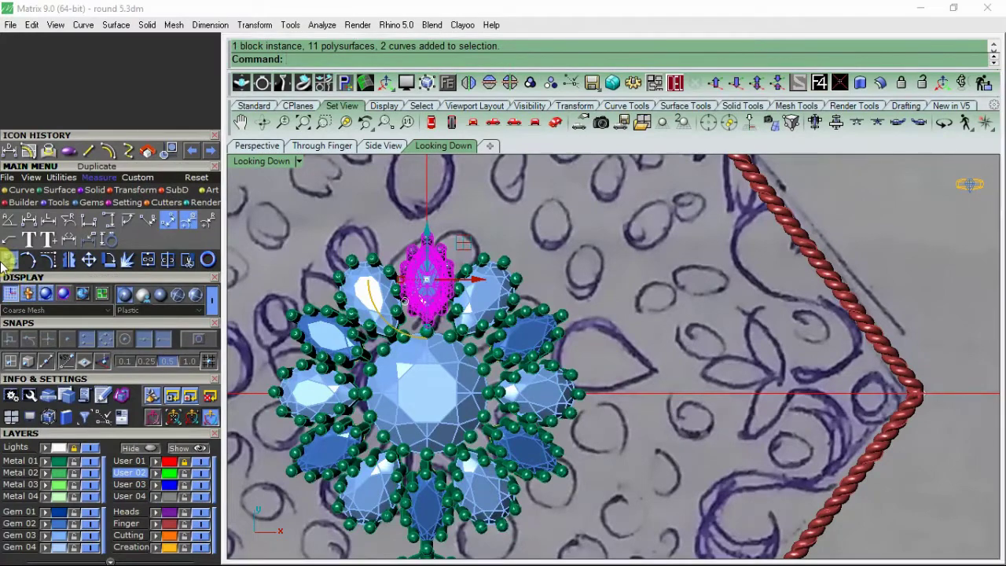
{"action": "scroll", "coordinate": [411, 271], "scroll_direction": "down", "scroll_amount": 6}
{"action": "scroll", "coordinate": [395, 417], "scroll_direction": "up", "scroll_amount": 5}
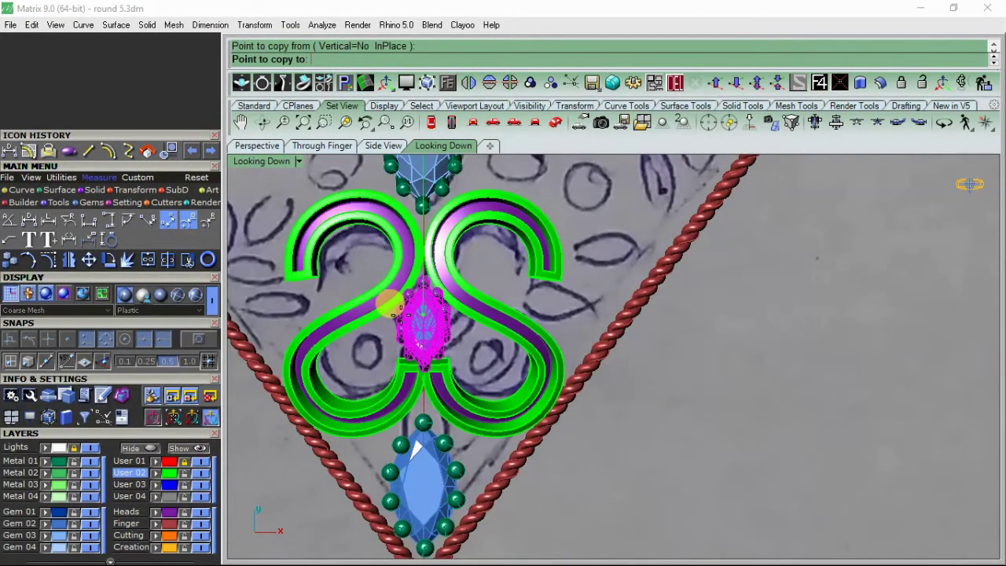
{"action": "right_click", "coordinate": [399, 325]}
{"action": "scroll", "coordinate": [395, 342], "scroll_direction": "down", "scroll_amount": 7}
{"action": "left_click", "coordinate": [553, 329]}
{"action": "right_click_drag", "start_coordinate": [496, 322], "coordinate": [555, 356]}
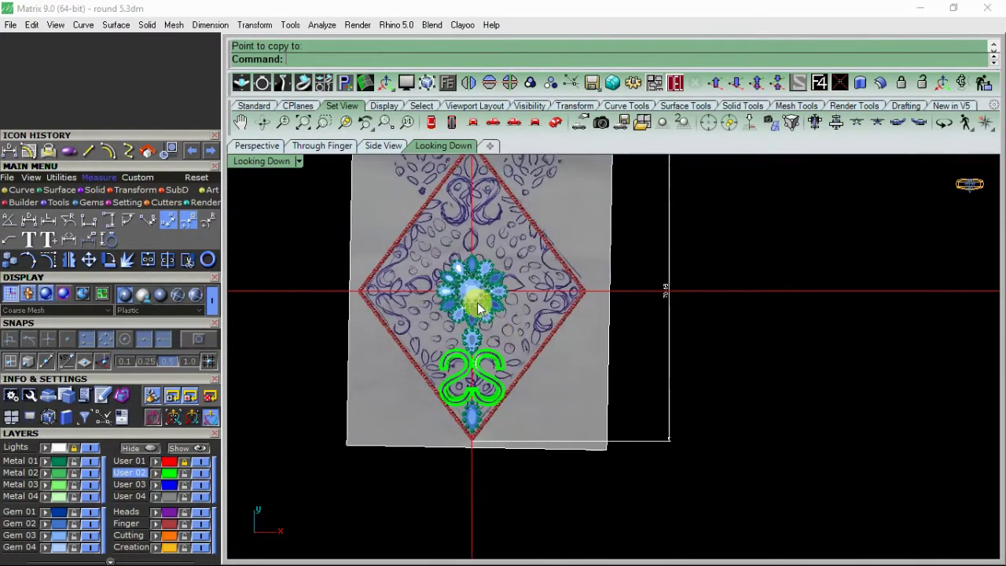
Group all the stone settings of the central gem flower into one object
{"action": "scroll", "coordinate": [471, 291], "scroll_direction": "up", "scroll_amount": 6}
{"action": "left_click", "coordinate": [401, 346]}
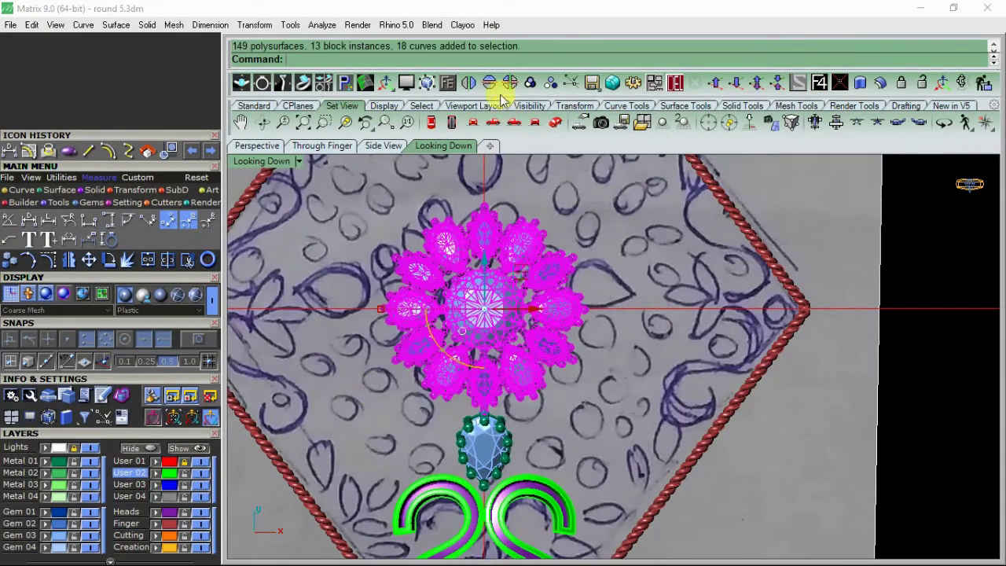
{"action": "left_click", "coordinate": [530, 83]}
{"action": "scroll", "coordinate": [502, 306], "scroll_direction": "down", "scroll_amount": 5}
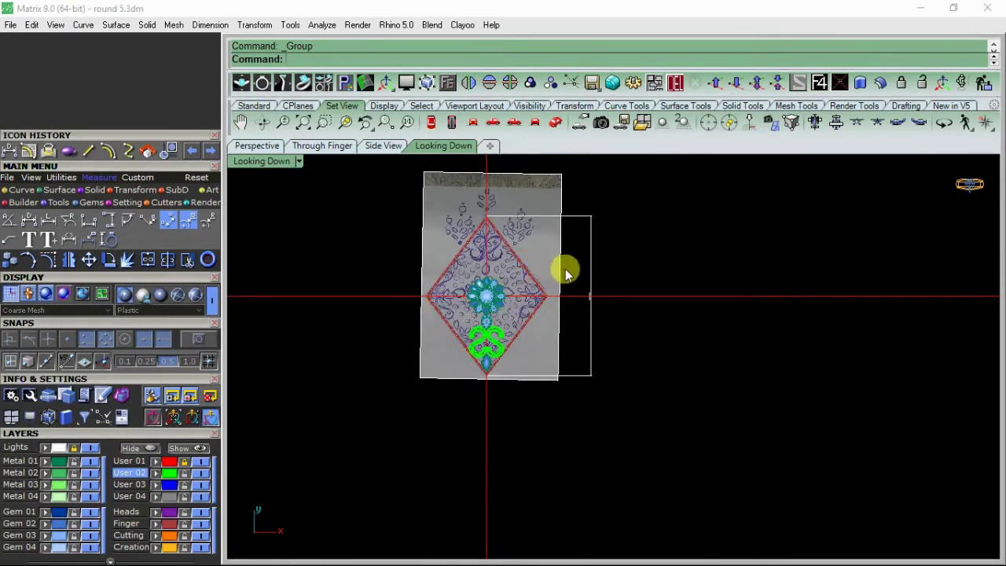
{"action": "scroll", "coordinate": [489, 338], "scroll_direction": "up", "scroll_amount": 8}
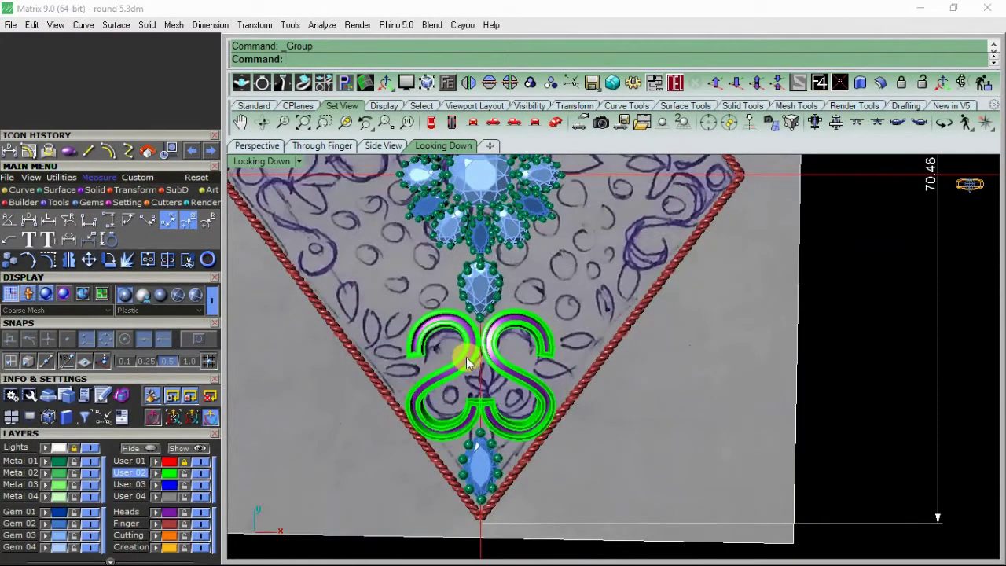
{"action": "right_click_drag", "start_coordinate": [466, 358], "coordinate": [480, 367]}
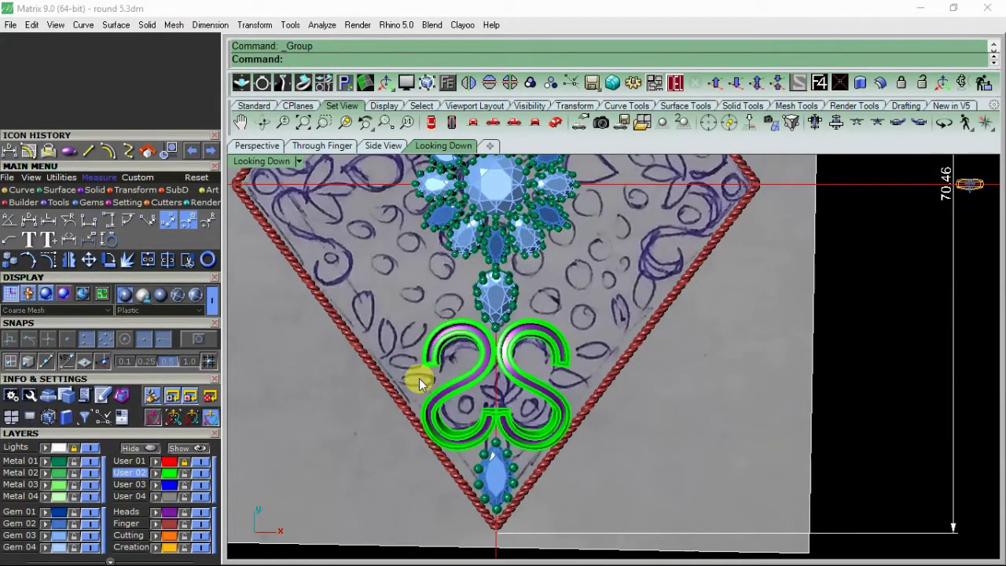
{"action": "key", "text": "super"}
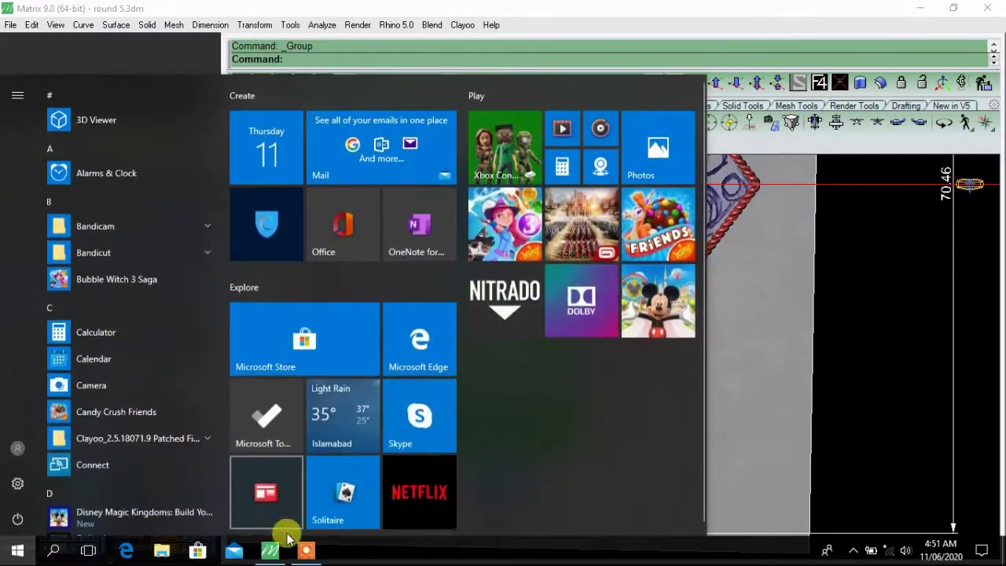
{"action": "left_click", "coordinate": [308, 553]}
{"action": "left_click", "coordinate": [520, 526]}
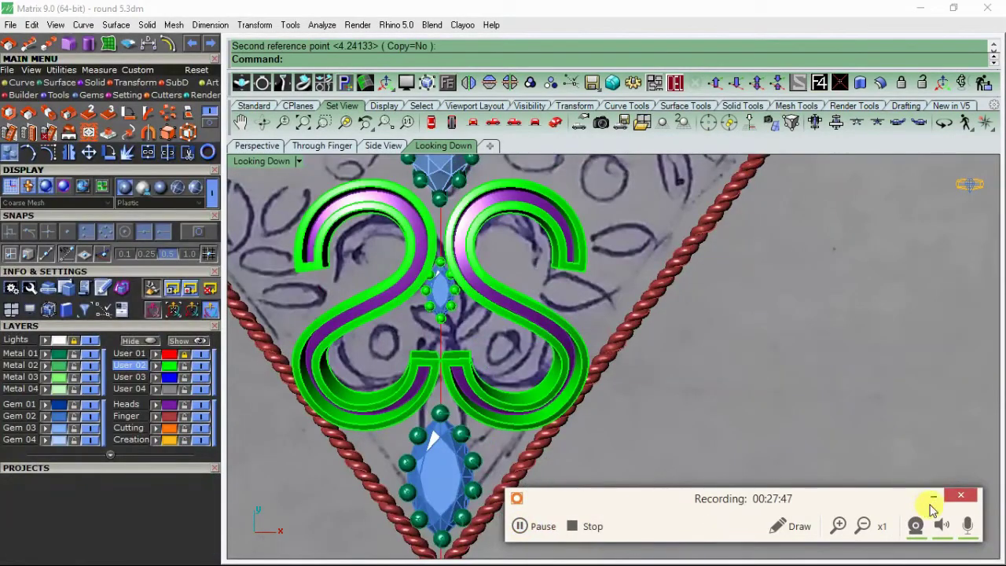
{"action": "left_click", "coordinate": [933, 496]}
Nudge the marquise setting between the S scrolls slightly down and copy it to its lower left, above the left scroll's inner end
{"action": "scroll", "coordinate": [480, 350], "scroll_direction": "up", "scroll_amount": 6}
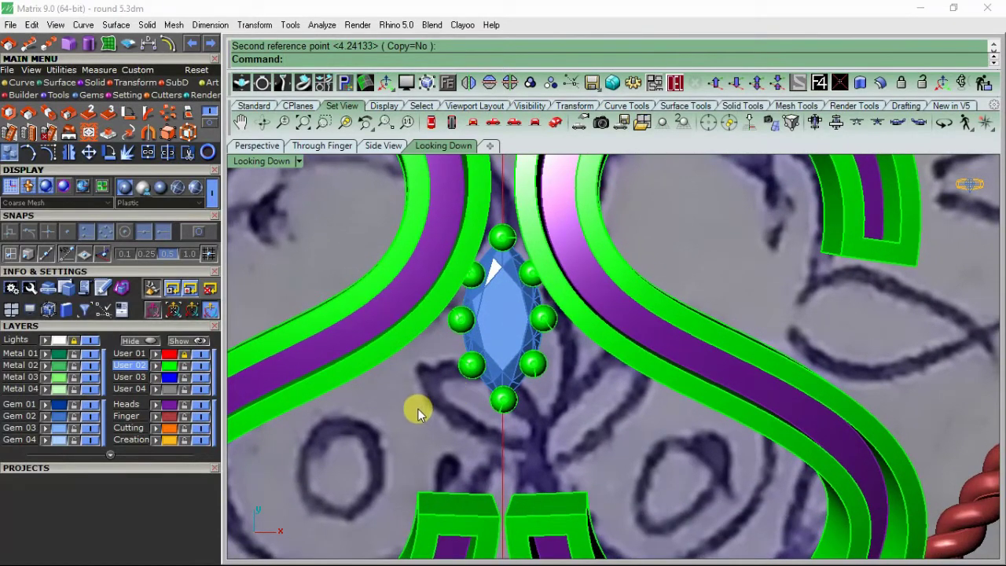
{"action": "left_click", "coordinate": [504, 322]}
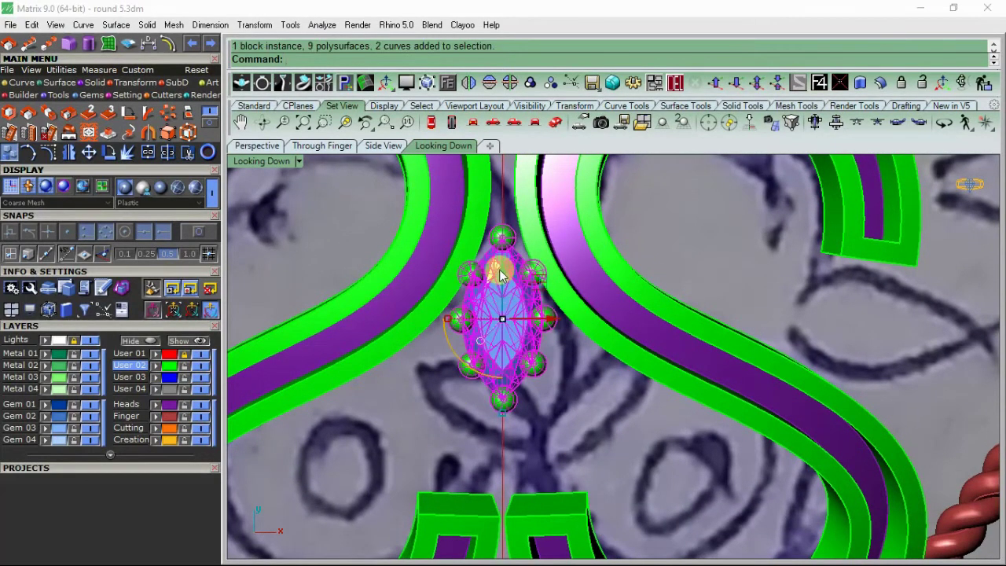
{"action": "left_click_drag", "start_coordinate": [500, 271], "coordinate": [510, 393]}
{"action": "left_click", "coordinate": [10, 155]}
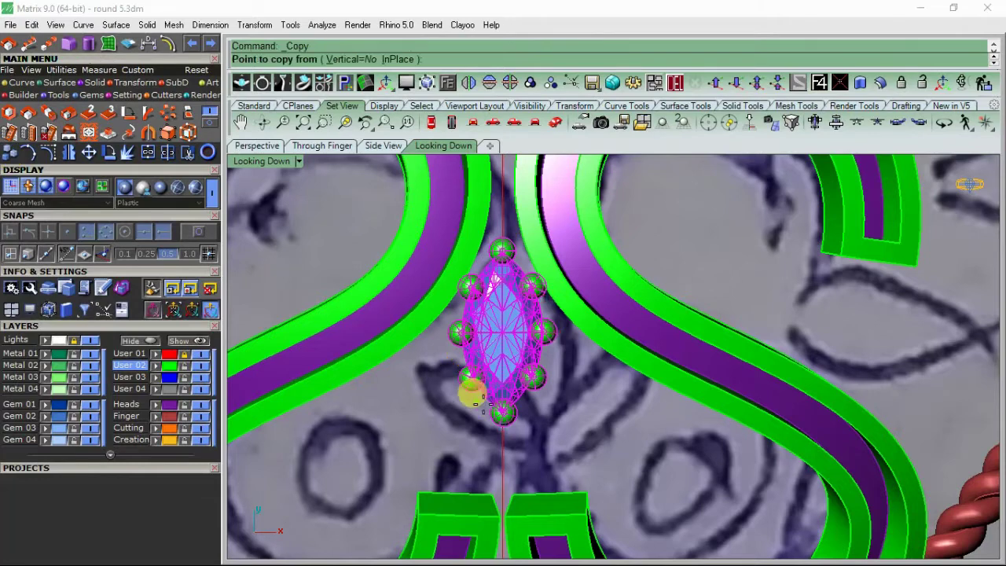
{"action": "left_click", "coordinate": [481, 334]}
{"action": "left_click", "coordinate": [401, 414]}
{"action": "right_click", "coordinate": [413, 444]}
Rotate the copied marquise about its centre to lean outward to the left and shift it slightly toward the centre line
{"action": "right_click_drag", "start_coordinate": [413, 443], "coordinate": [437, 377]}
{"action": "left_click", "coordinate": [434, 380]}
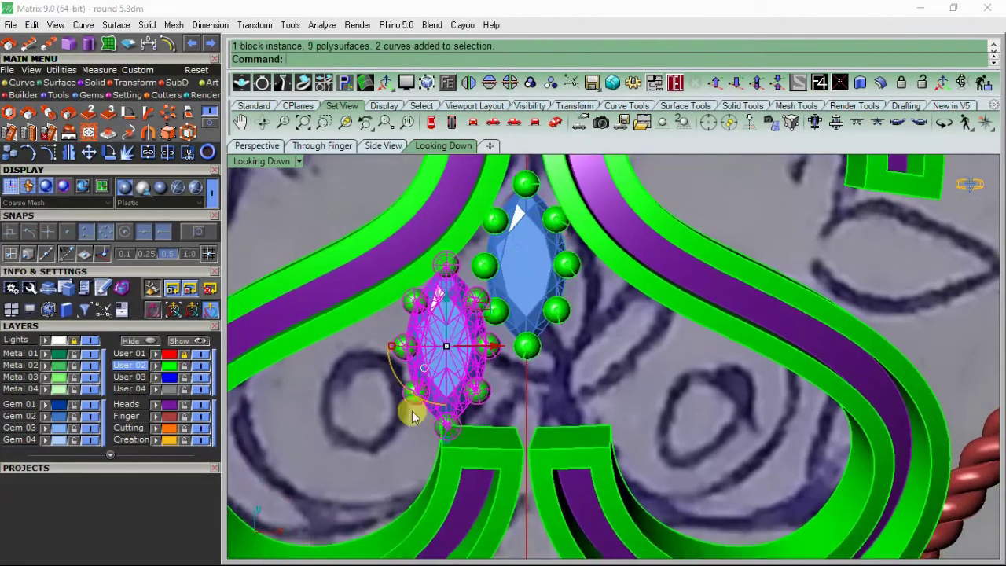
{"action": "left_click", "coordinate": [122, 161]}
{"action": "left_click", "coordinate": [441, 348]}
{"action": "left_click", "coordinate": [400, 206]}
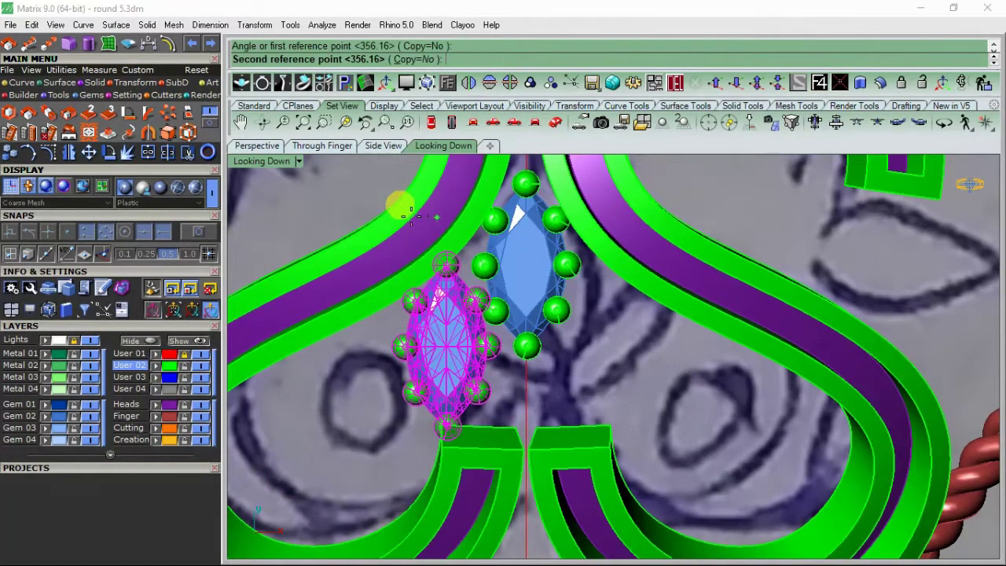
{"action": "left_click", "coordinate": [381, 294]}
{"action": "scroll", "coordinate": [464, 337], "scroll_direction": "up", "scroll_amount": 3}
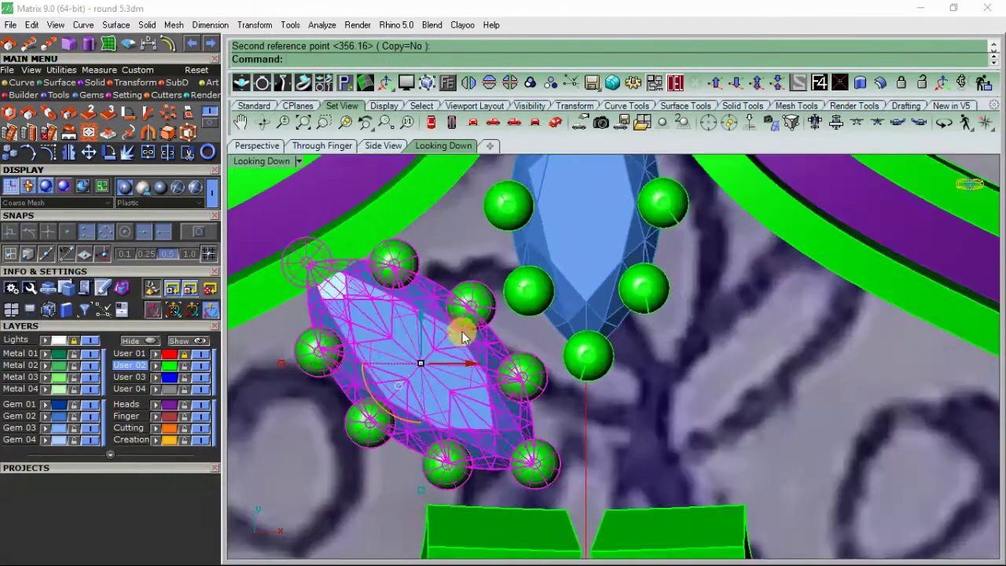
{"action": "left_click_drag", "start_coordinate": [468, 330], "coordinate": [490, 350]}
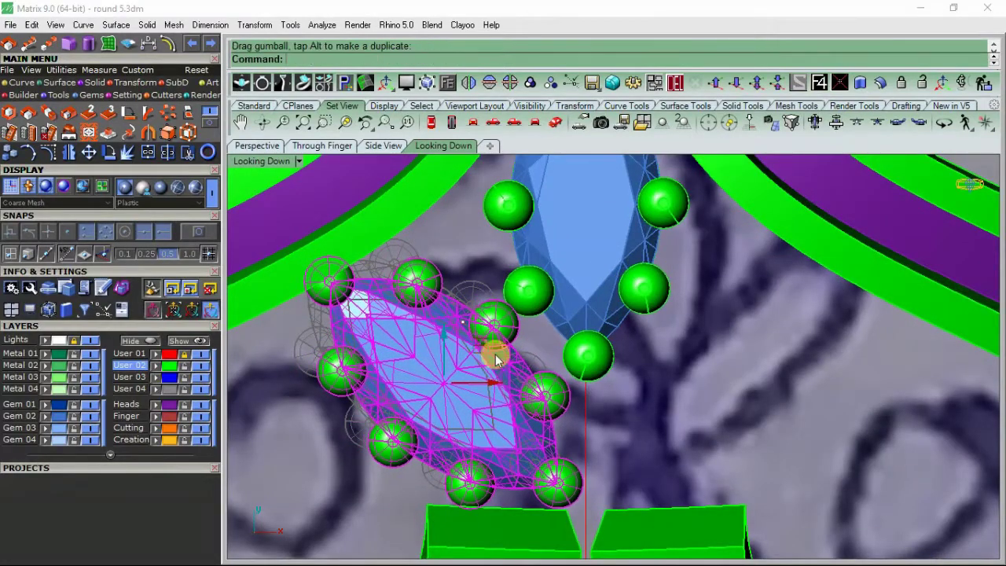
Mirror the leaning left marquise setting across the vertical centre line
{"action": "left_click", "coordinate": [488, 82]}
{"action": "left_click", "coordinate": [587, 355]}
{"action": "scroll", "coordinate": [469, 314], "scroll_direction": "down", "scroll_amount": 3}
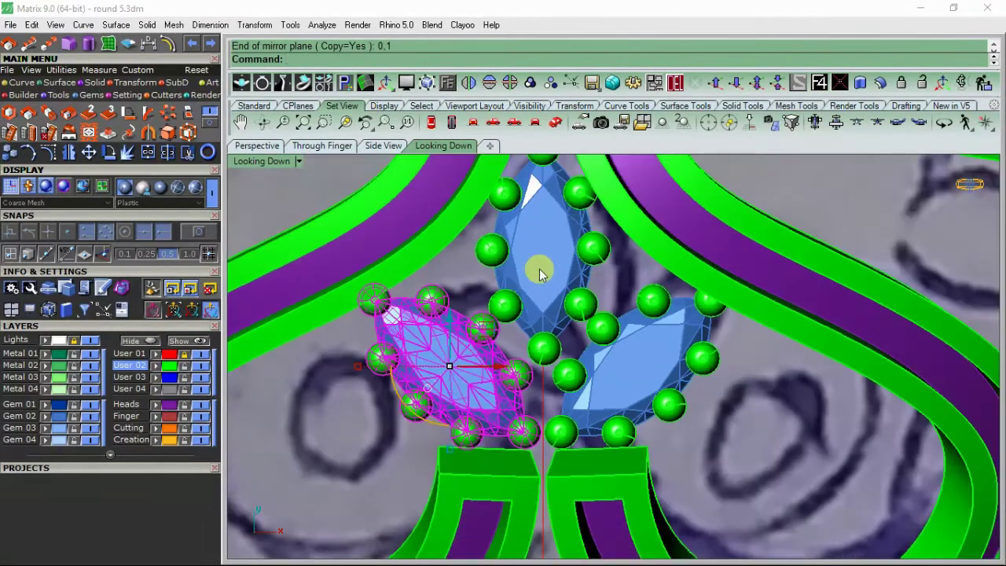
Select the middle marquise, hide the scanned sketch's Lights layer, and view the setting from a low angle in perspective
{"action": "left_click", "coordinate": [539, 269]}
{"action": "left_click", "coordinate": [542, 249]}
{"action": "left_click", "coordinate": [257, 145]}
{"action": "scroll", "coordinate": [571, 342], "scroll_direction": "down", "scroll_amount": 2}
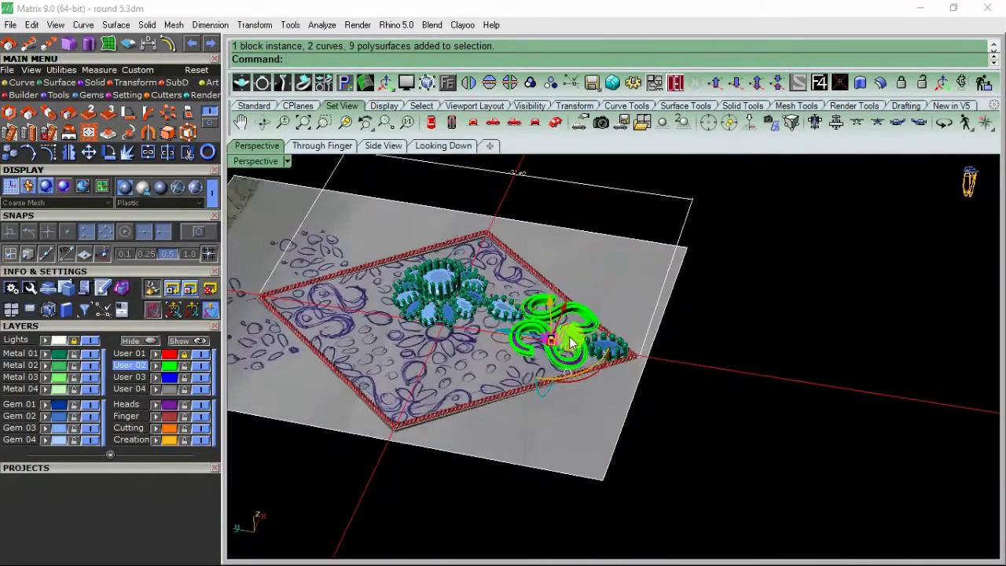
{"action": "left_click", "coordinate": [91, 341]}
{"action": "scroll", "coordinate": [543, 326], "scroll_direction": "up", "scroll_amount": 6}
{"action": "right_click_drag", "start_coordinate": [550, 329], "coordinate": [381, 308]}
{"action": "scroll", "coordinate": [597, 385], "scroll_direction": "up", "scroll_amount": 2}
{"action": "right_click_drag", "start_coordinate": [595, 382], "coordinate": [540, 331]}
{"action": "scroll", "coordinate": [614, 350], "scroll_direction": "up", "scroll_amount": 5}
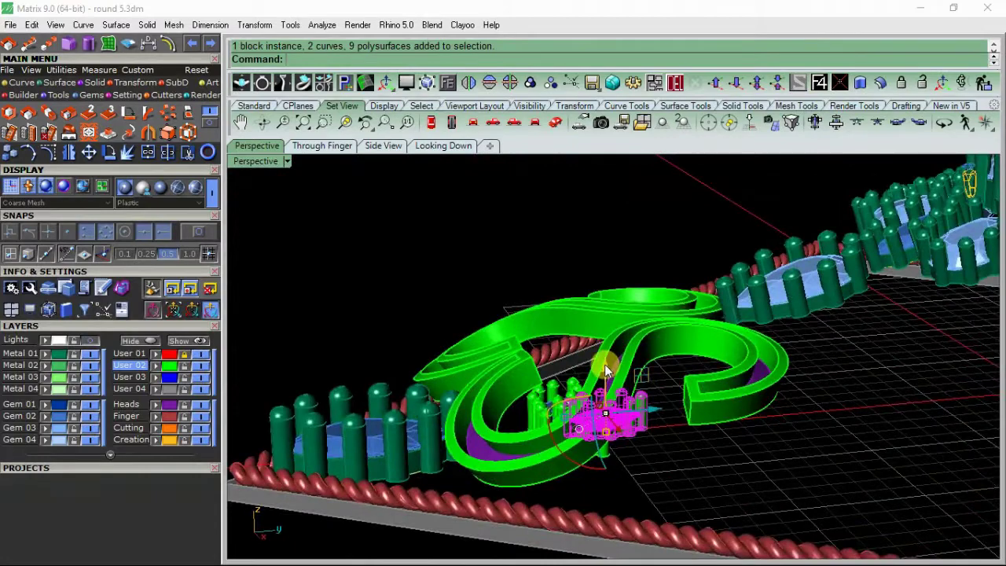
Raise the middle marquise setting to the height of the scroll tops and tilt it along its length
{"action": "left_click_drag", "start_coordinate": [604, 364], "coordinate": [589, 296]}
{"action": "scroll", "coordinate": [618, 338], "scroll_direction": "up", "scroll_amount": 3}
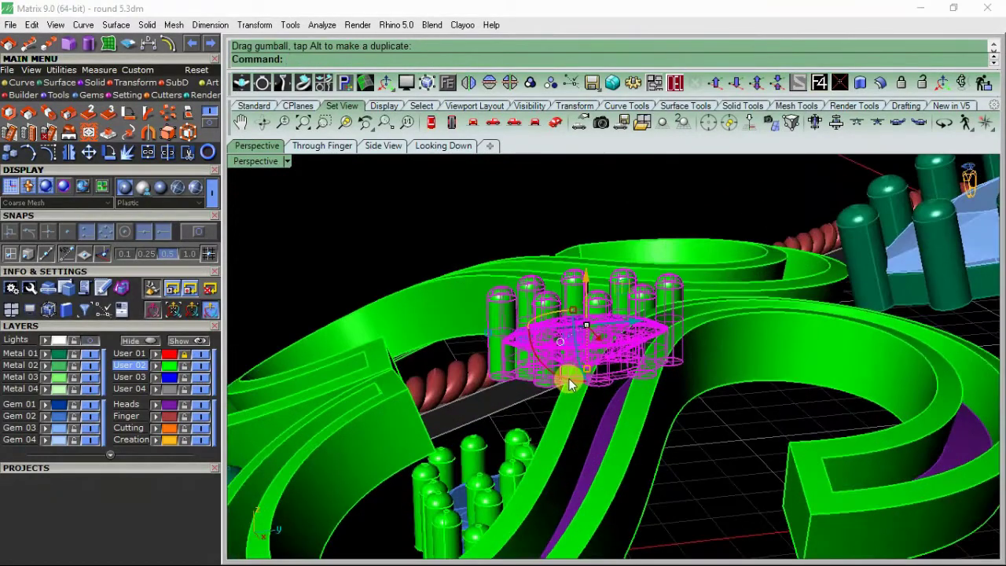
{"action": "left_click_drag", "start_coordinate": [570, 382], "coordinate": [540, 261]}
{"action": "right_click_drag", "start_coordinate": [480, 348], "coordinate": [509, 385]}
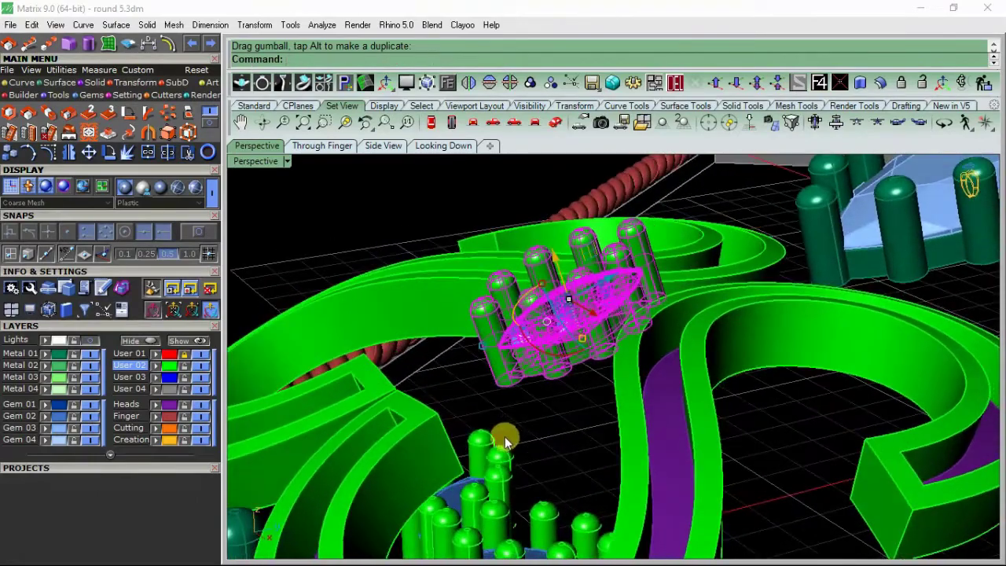
{"action": "key", "text": "Escape"}
Raise the left marquise setting vertically toward the height of the tilted middle one
{"action": "left_click", "coordinate": [482, 448]}
{"action": "left_click_drag", "start_coordinate": [458, 454], "coordinate": [449, 278]}
{"action": "left_click", "coordinate": [382, 231]}
{"action": "right_click_drag", "start_coordinate": [382, 231], "coordinate": [572, 322]}
{"action": "left_click", "coordinate": [567, 408]}
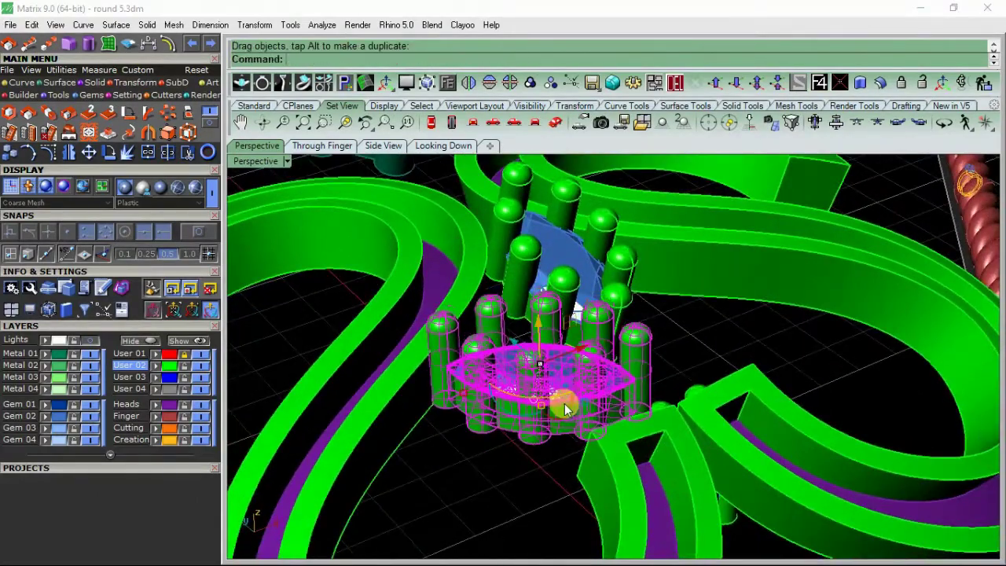
{"action": "key", "text": "ctrl+z"}
{"action": "left_click_drag", "start_coordinate": [540, 321], "coordinate": [550, 302]}
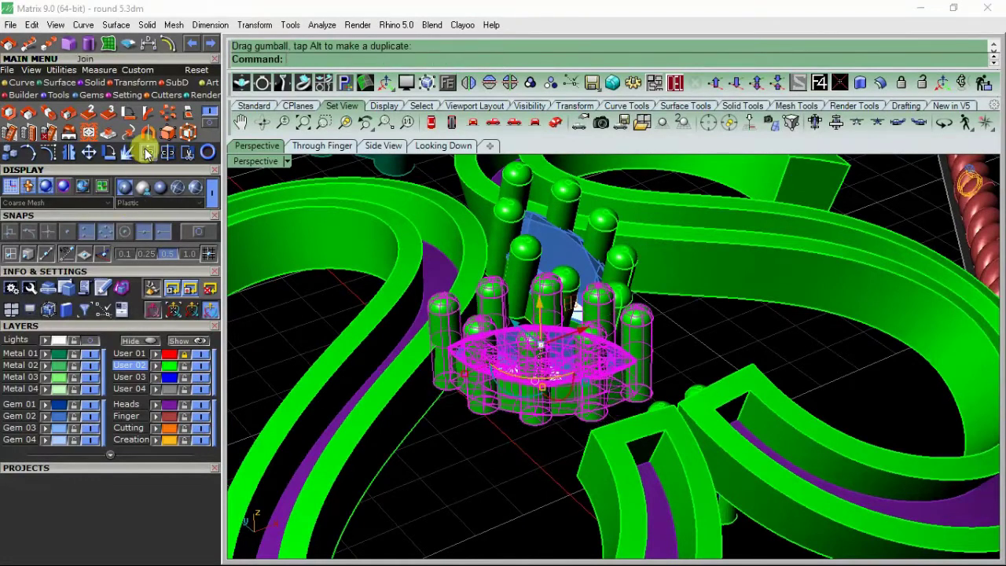
Tilt the raised left marquise with a 3D rotation about an axis picked at the base of its end prong
{"action": "left_click", "coordinate": [128, 115]}
{"action": "scroll", "coordinate": [440, 375], "scroll_direction": "up", "scroll_amount": 6}
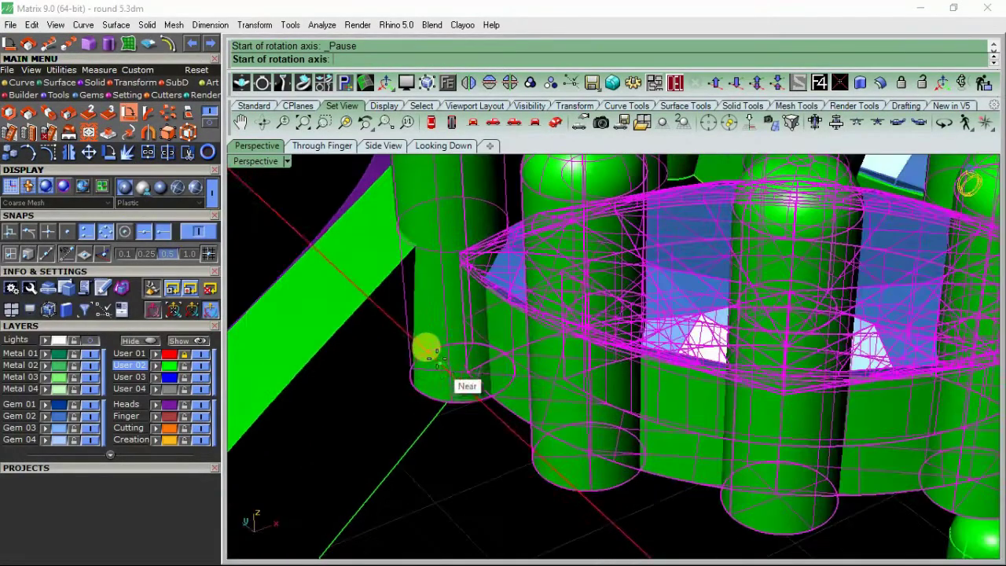
{"action": "left_click", "coordinate": [442, 346]}
{"action": "left_click", "coordinate": [423, 390]}
{"action": "left_click", "coordinate": [196, 231]}
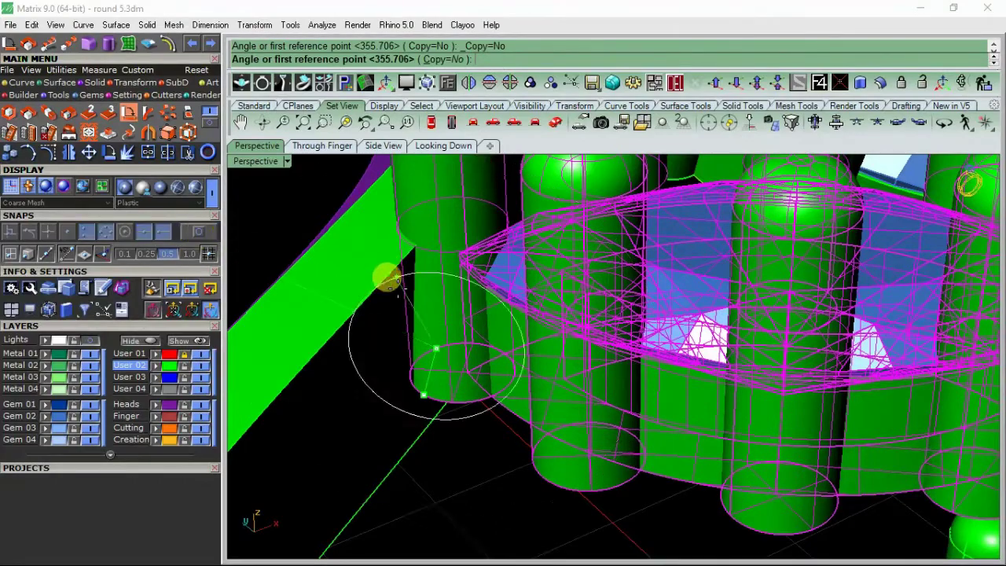
{"action": "scroll", "coordinate": [393, 289], "scroll_direction": "down", "scroll_amount": 8}
{"action": "left_click", "coordinate": [626, 285]}
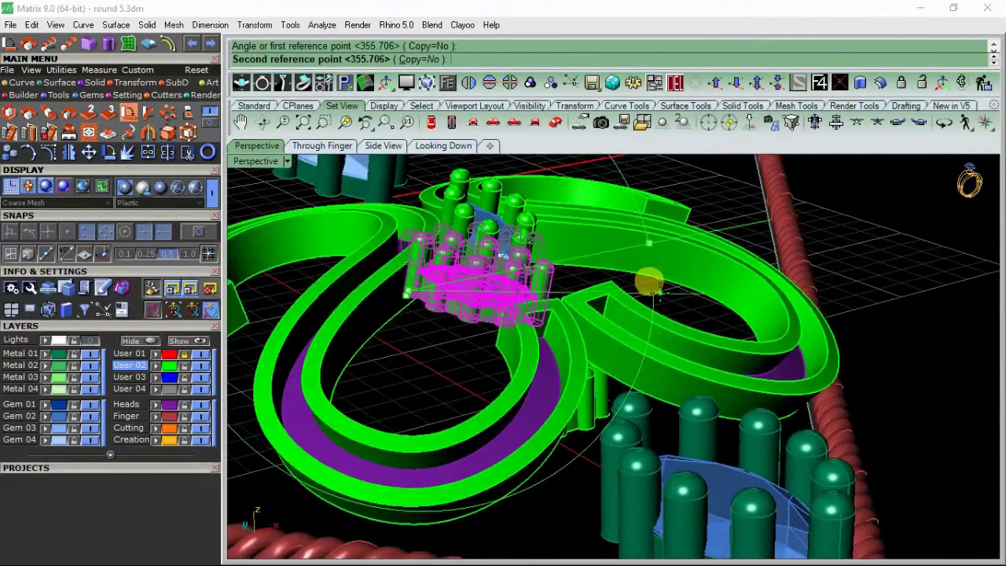
{"action": "left_click", "coordinate": [660, 305]}
{"action": "right_click_drag", "start_coordinate": [659, 307], "coordinate": [542, 393]}
Delete the flat, unraised marquise copy on the right of the centre line
{"action": "left_click", "coordinate": [616, 360]}
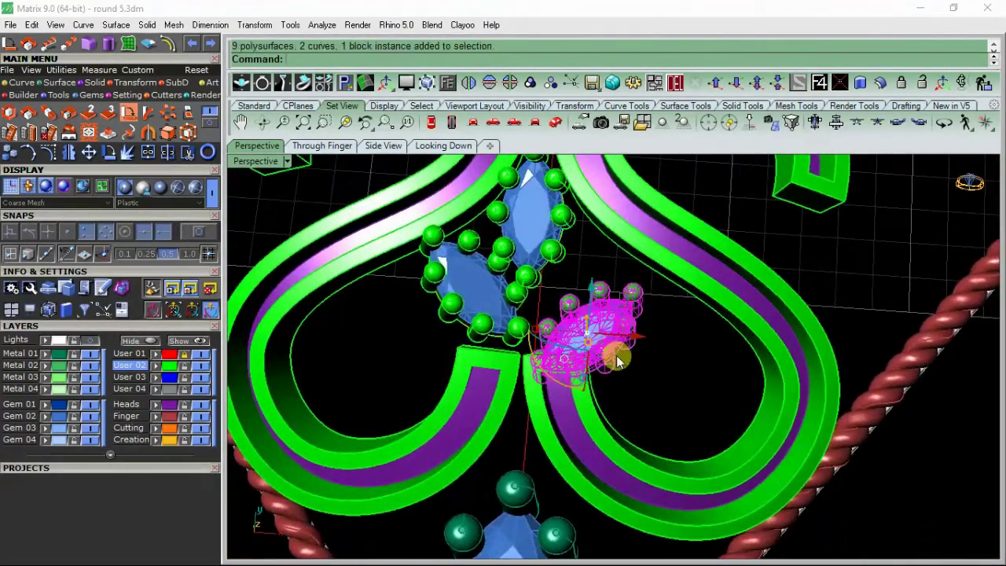
{"action": "left_click", "coordinate": [676, 84]}
{"action": "right_click_drag", "start_coordinate": [579, 224], "coordinate": [543, 274]}
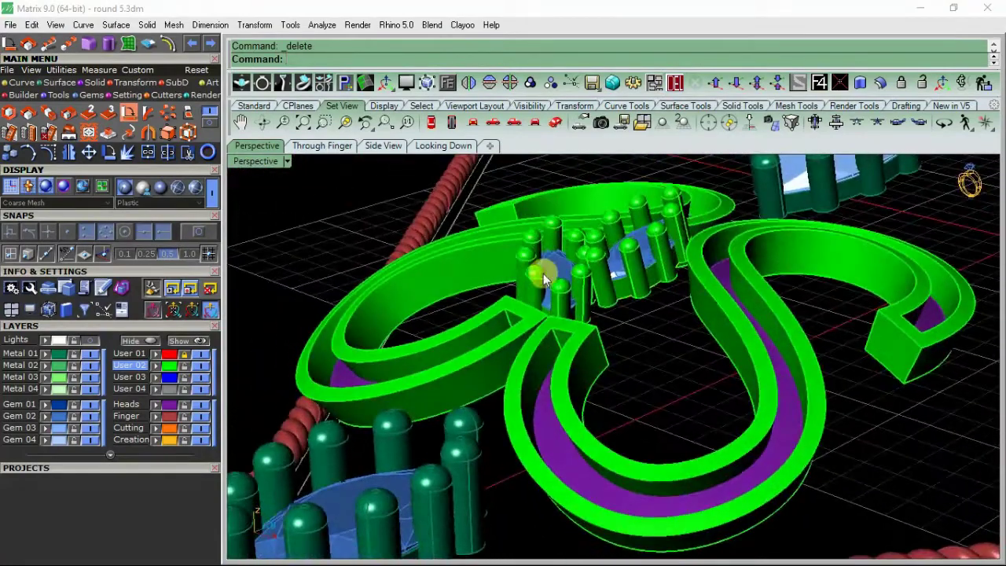
Relocate the left marquise's gumball to follow the stone's long axis and adjust the setting's tilt
{"action": "scroll", "coordinate": [542, 267], "scroll_direction": "up", "scroll_amount": 4}
{"action": "left_click", "coordinate": [554, 264]}
{"action": "right_click_drag", "start_coordinate": [576, 379], "coordinate": [543, 352], "text": "shift"}
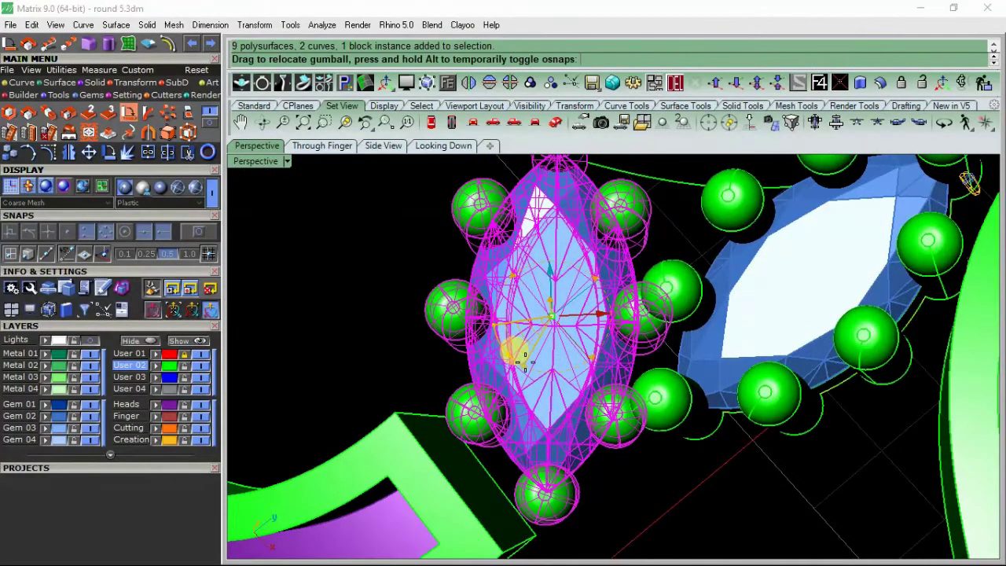
{"action": "right_click_drag", "start_coordinate": [726, 346], "coordinate": [549, 346]}
{"action": "left_click_drag", "start_coordinate": [526, 333], "coordinate": [496, 320]}
{"action": "right_click_drag", "start_coordinate": [496, 320], "coordinate": [599, 317]}
{"action": "left_click_drag", "start_coordinate": [607, 303], "coordinate": [644, 339]}
{"action": "left_click", "coordinate": [870, 221]}
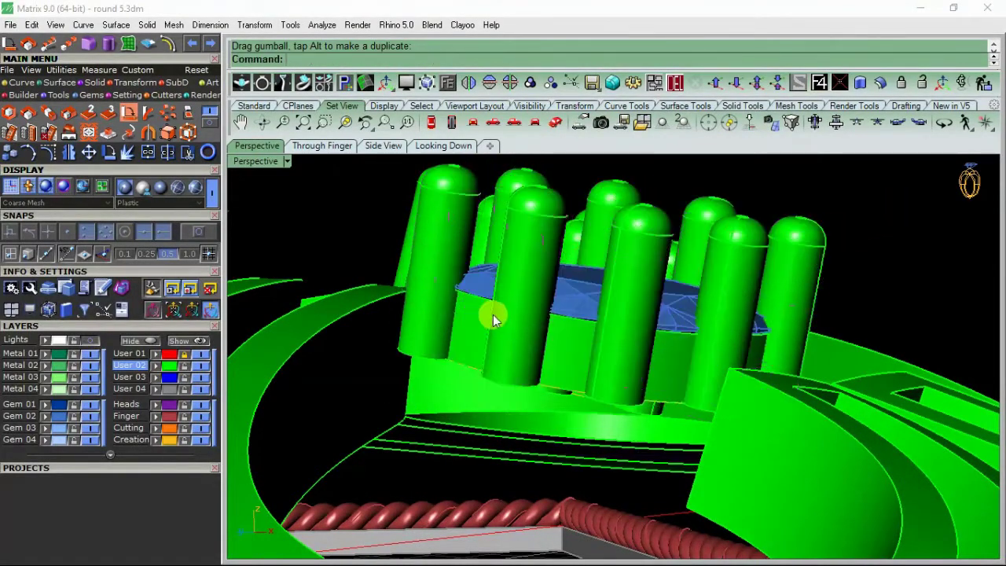
Raise the tilted middle marquise setting slightly above the left one
{"action": "right_click_drag", "start_coordinate": [492, 314], "coordinate": [359, 395]}
{"action": "left_click", "coordinate": [667, 377]}
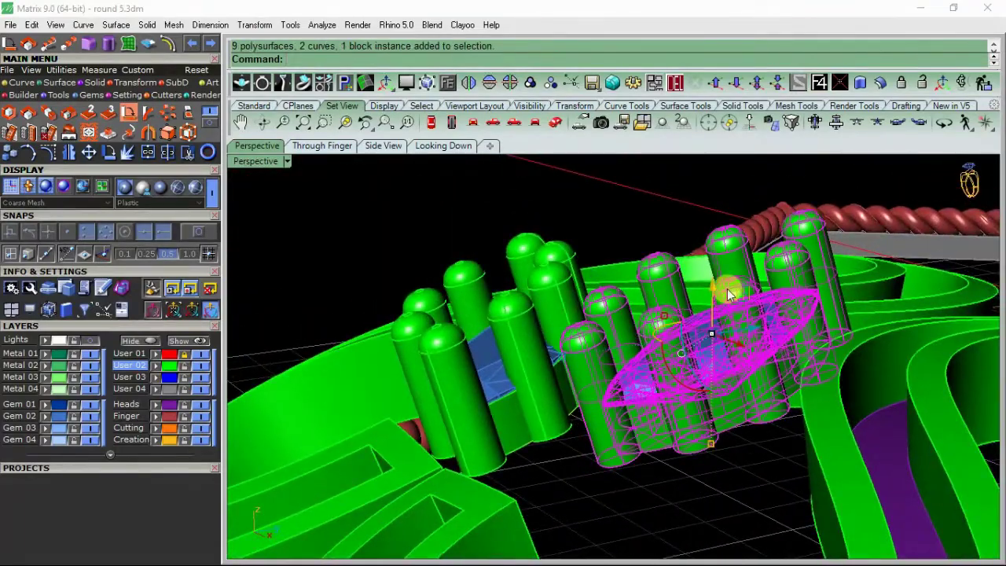
{"action": "left_click_drag", "start_coordinate": [714, 289], "coordinate": [707, 263]}
{"action": "left_click", "coordinate": [690, 237]}
Mirror the tilted left marquise setting across the vertical centre line to form the right petal
{"action": "right_click_drag", "start_coordinate": [634, 286], "coordinate": [595, 404]}
{"action": "left_click", "coordinate": [574, 381]}
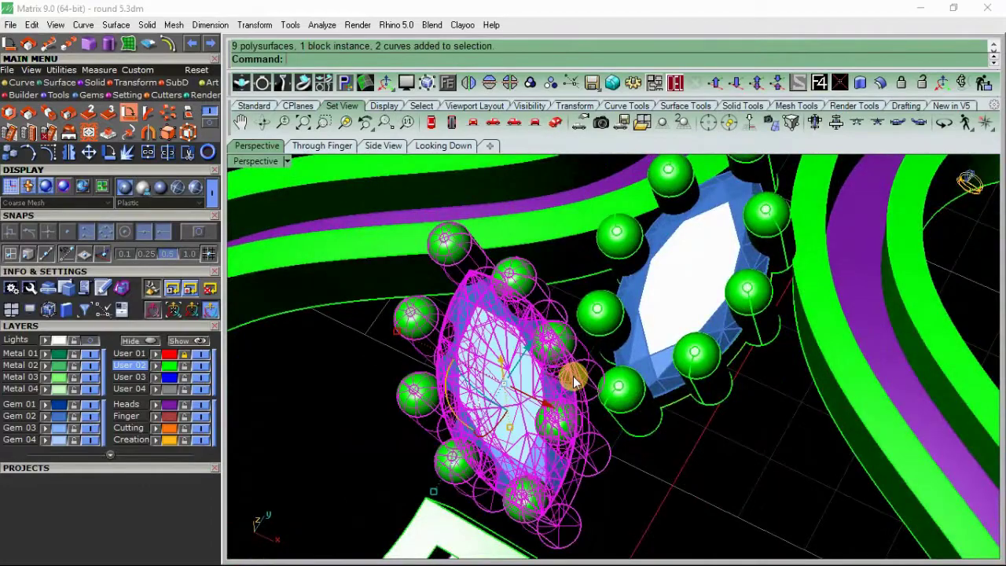
{"action": "left_click", "coordinate": [472, 84]}
{"action": "left_click", "coordinate": [294, 404]}
{"action": "scroll", "coordinate": [561, 281], "scroll_direction": "down", "scroll_amount": 8}
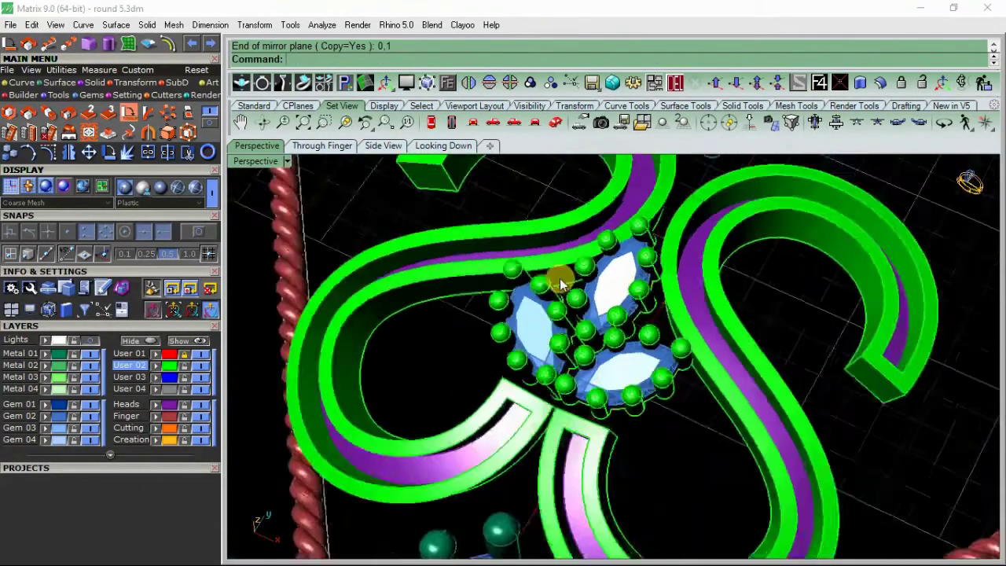
Nudge the middle marquise slightly to fine-tune its fit between the two side settings
{"action": "right_click_drag", "start_coordinate": [561, 281], "coordinate": [588, 370]}
{"action": "scroll", "coordinate": [568, 314], "scroll_direction": "up", "scroll_amount": 9}
{"action": "left_click", "coordinate": [548, 274]}
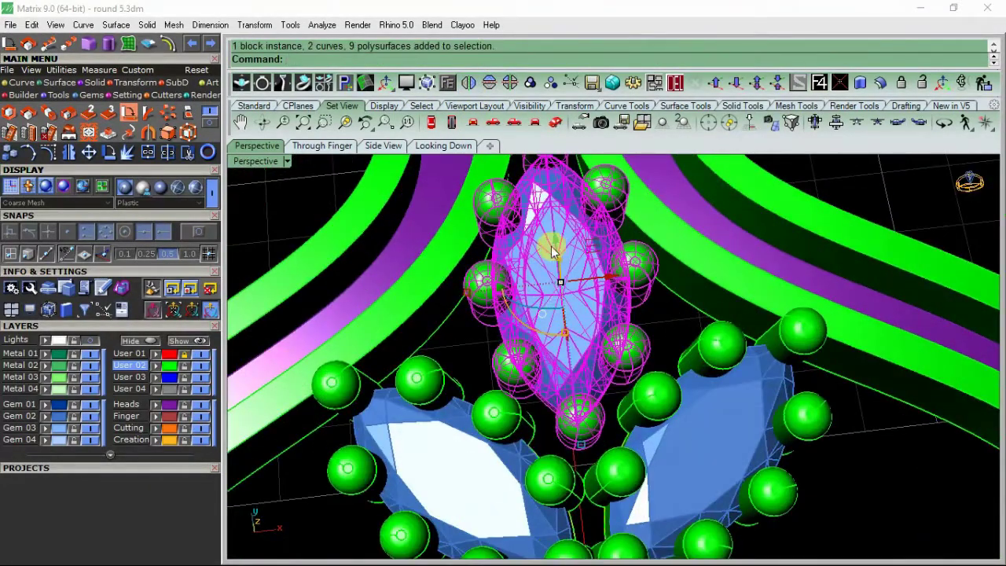
{"action": "right_click_drag", "start_coordinate": [553, 252], "coordinate": [548, 295]}
{"action": "left_click_drag", "start_coordinate": [517, 279], "coordinate": [520, 286]}
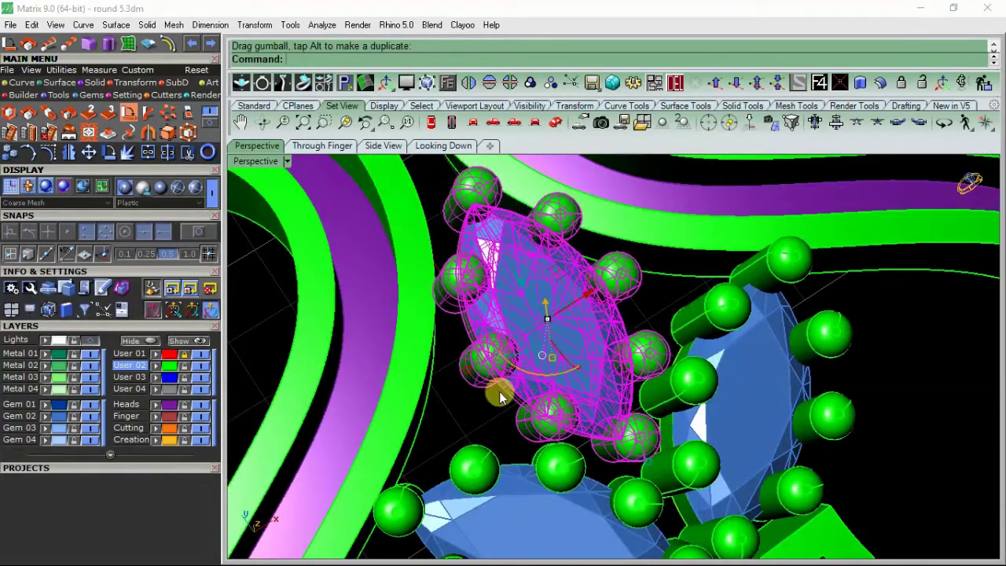
{"action": "left_click", "coordinate": [464, 423]}
Return to the top view and show the scanned sketch on the locked Lights layer behind the scrolls
{"action": "scroll", "coordinate": [464, 423], "scroll_direction": "down", "scroll_amount": 10}
{"action": "right_click_drag", "start_coordinate": [484, 401], "coordinate": [508, 367]}
{"action": "left_click", "coordinate": [425, 148]}
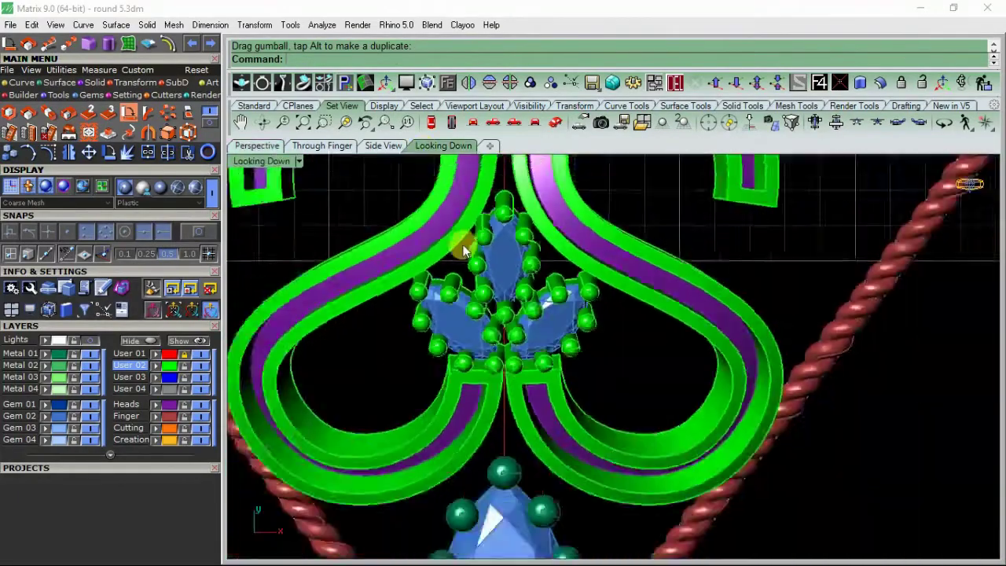
{"action": "left_click", "coordinate": [74, 340]}
{"action": "scroll", "coordinate": [382, 370], "scroll_direction": "up", "scroll_amount": 6}
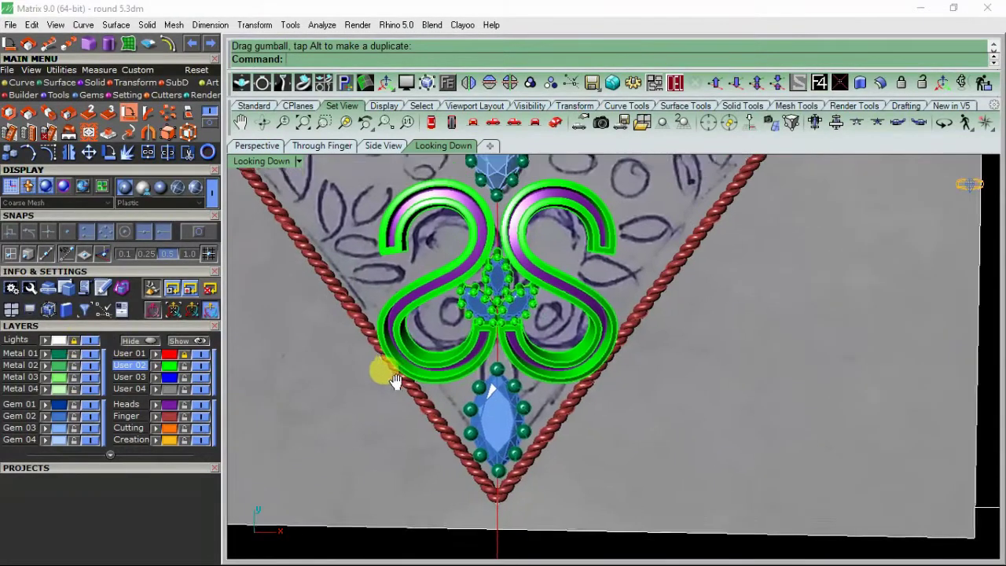